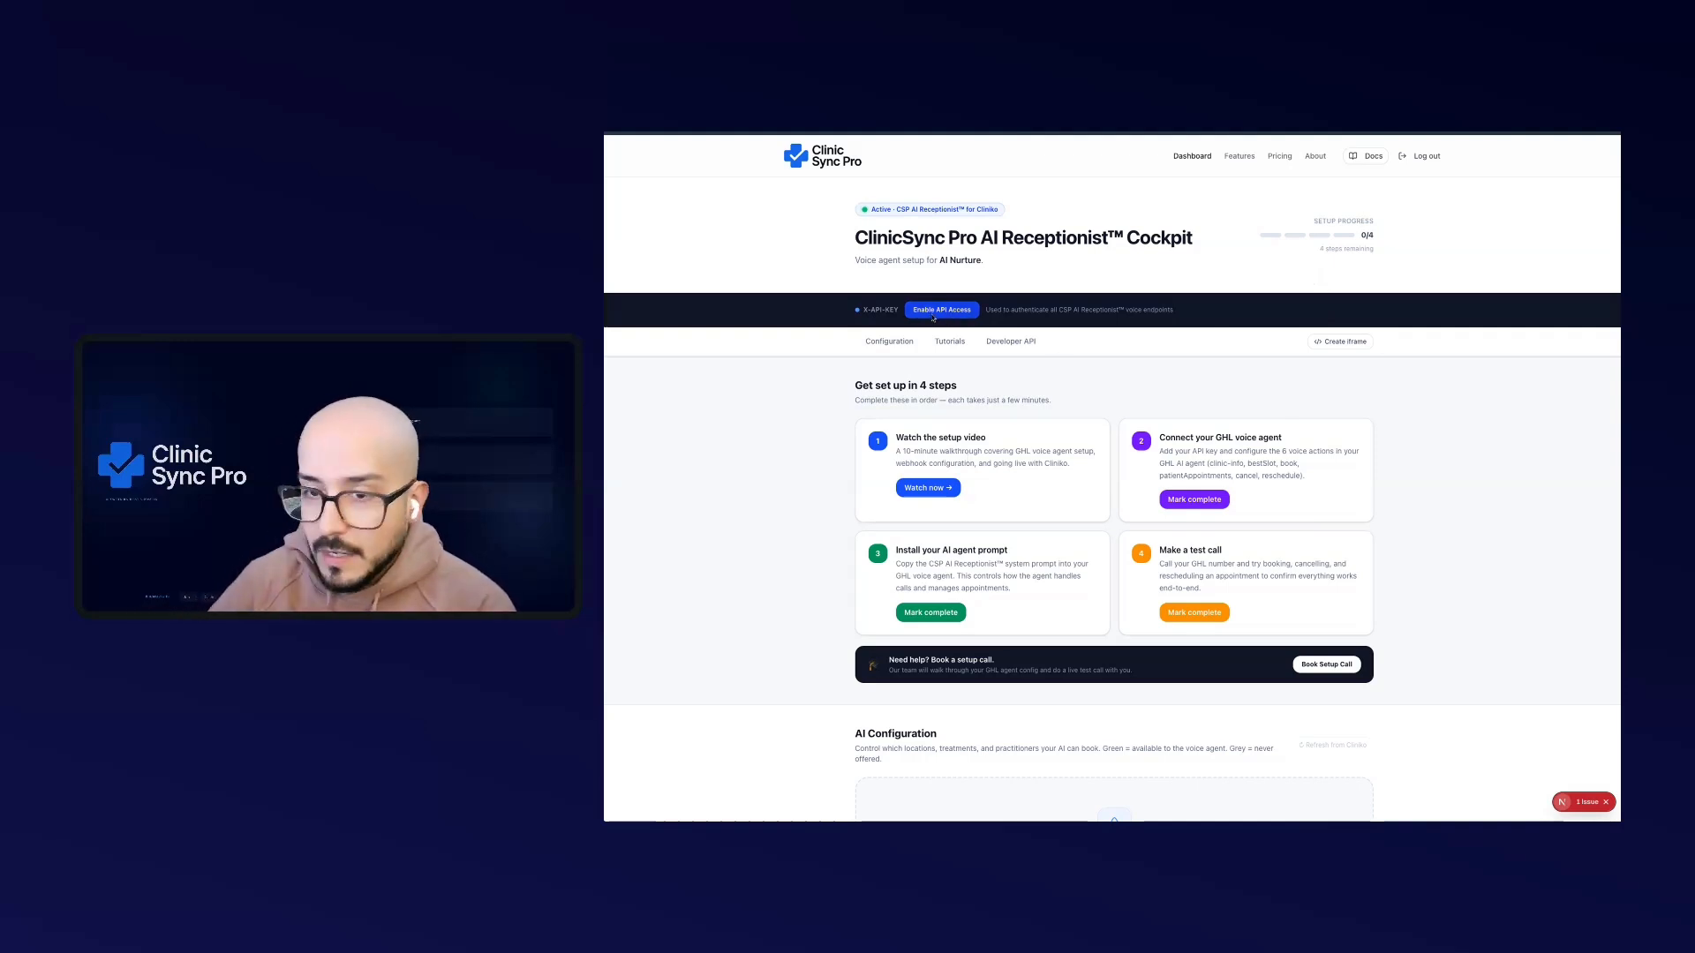
# Enable API access for the voice endpoints and retry loading the clinic info in AI Configuration
pyautogui.click(942, 314)
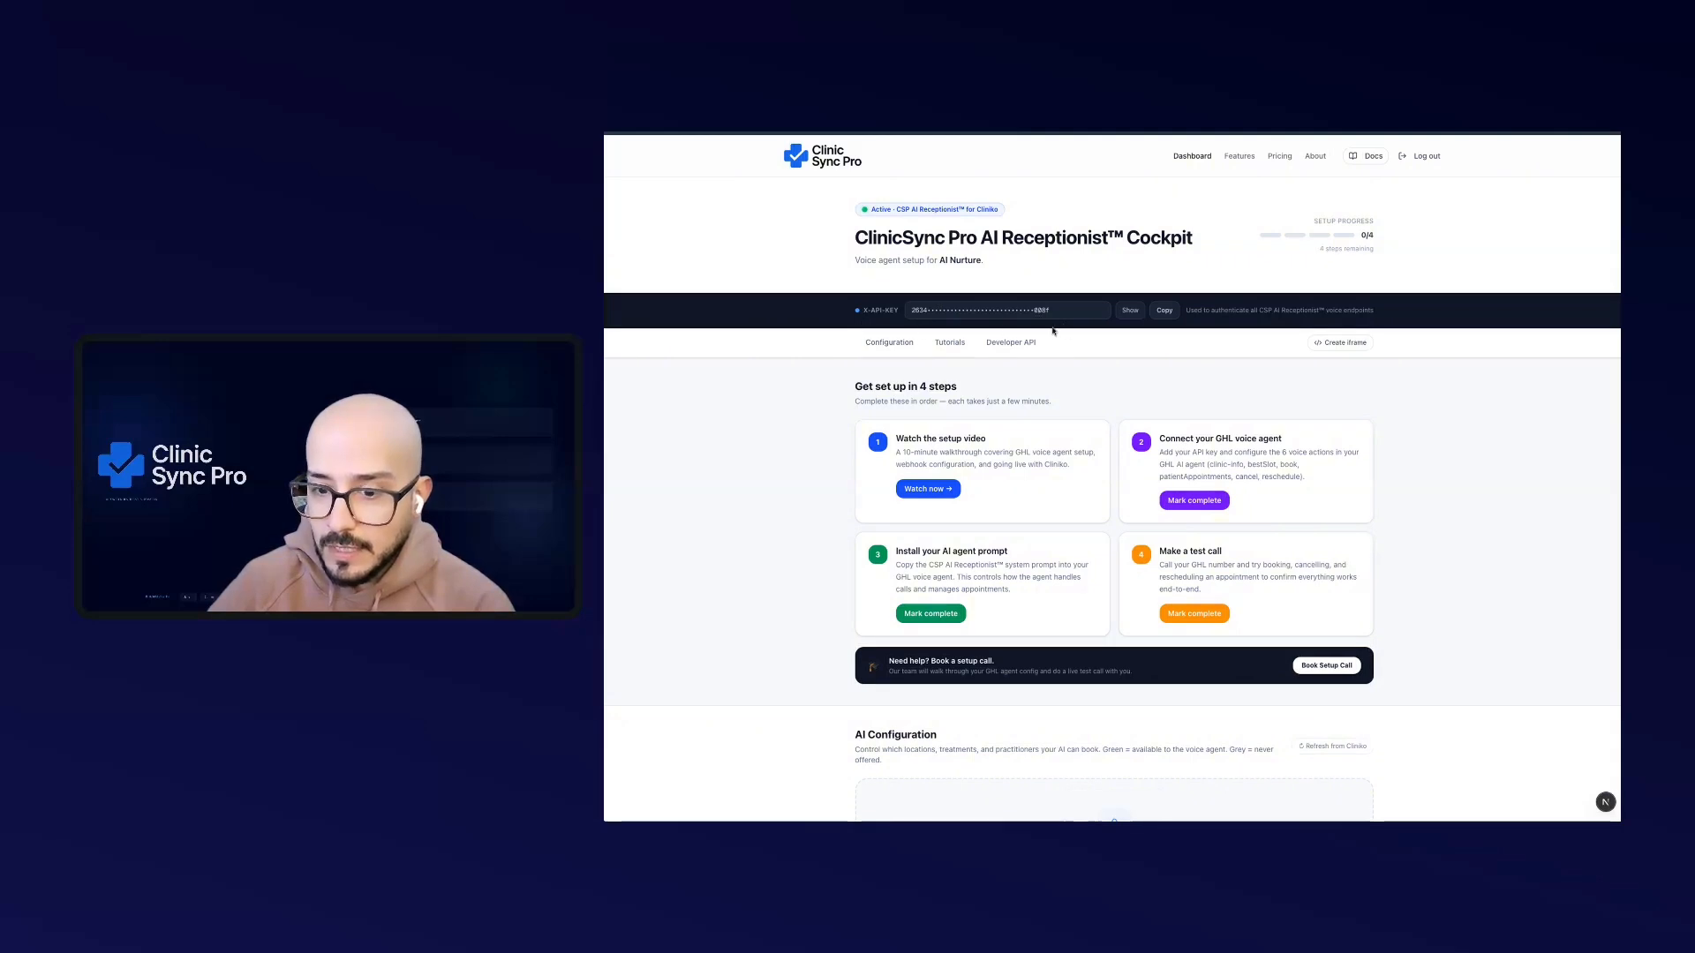
pyautogui.scroll(-3, 790, 413)
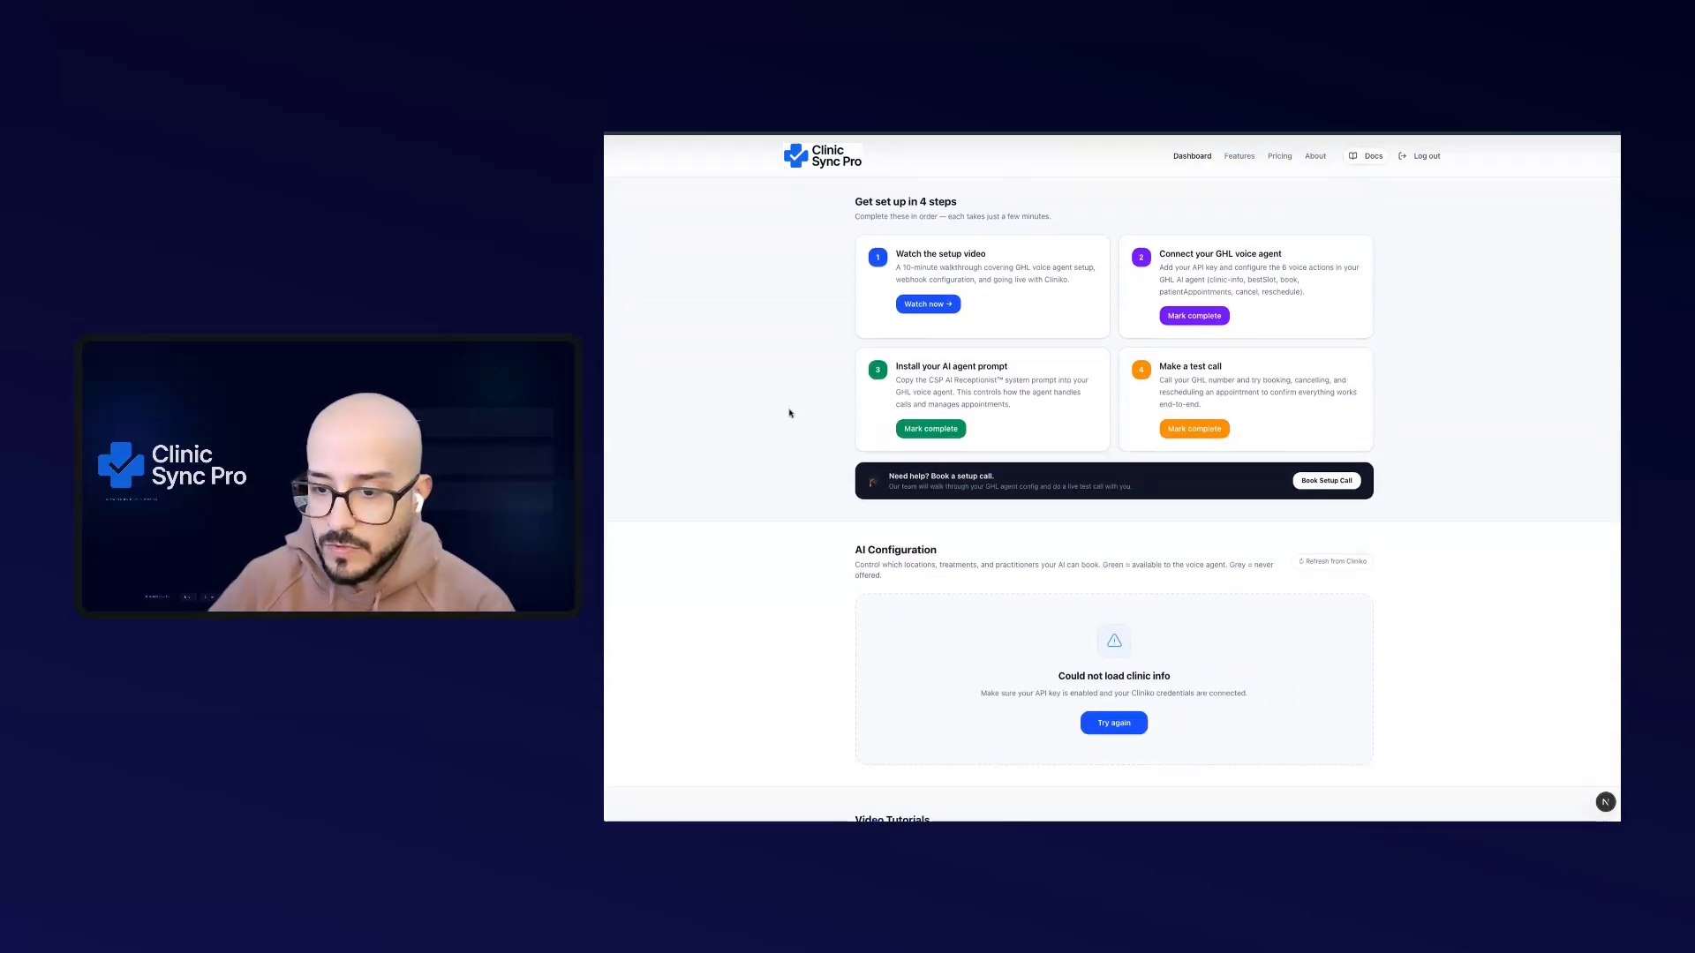
pyautogui.moveTo(1060, 670); pyautogui.dragTo(1168, 666)
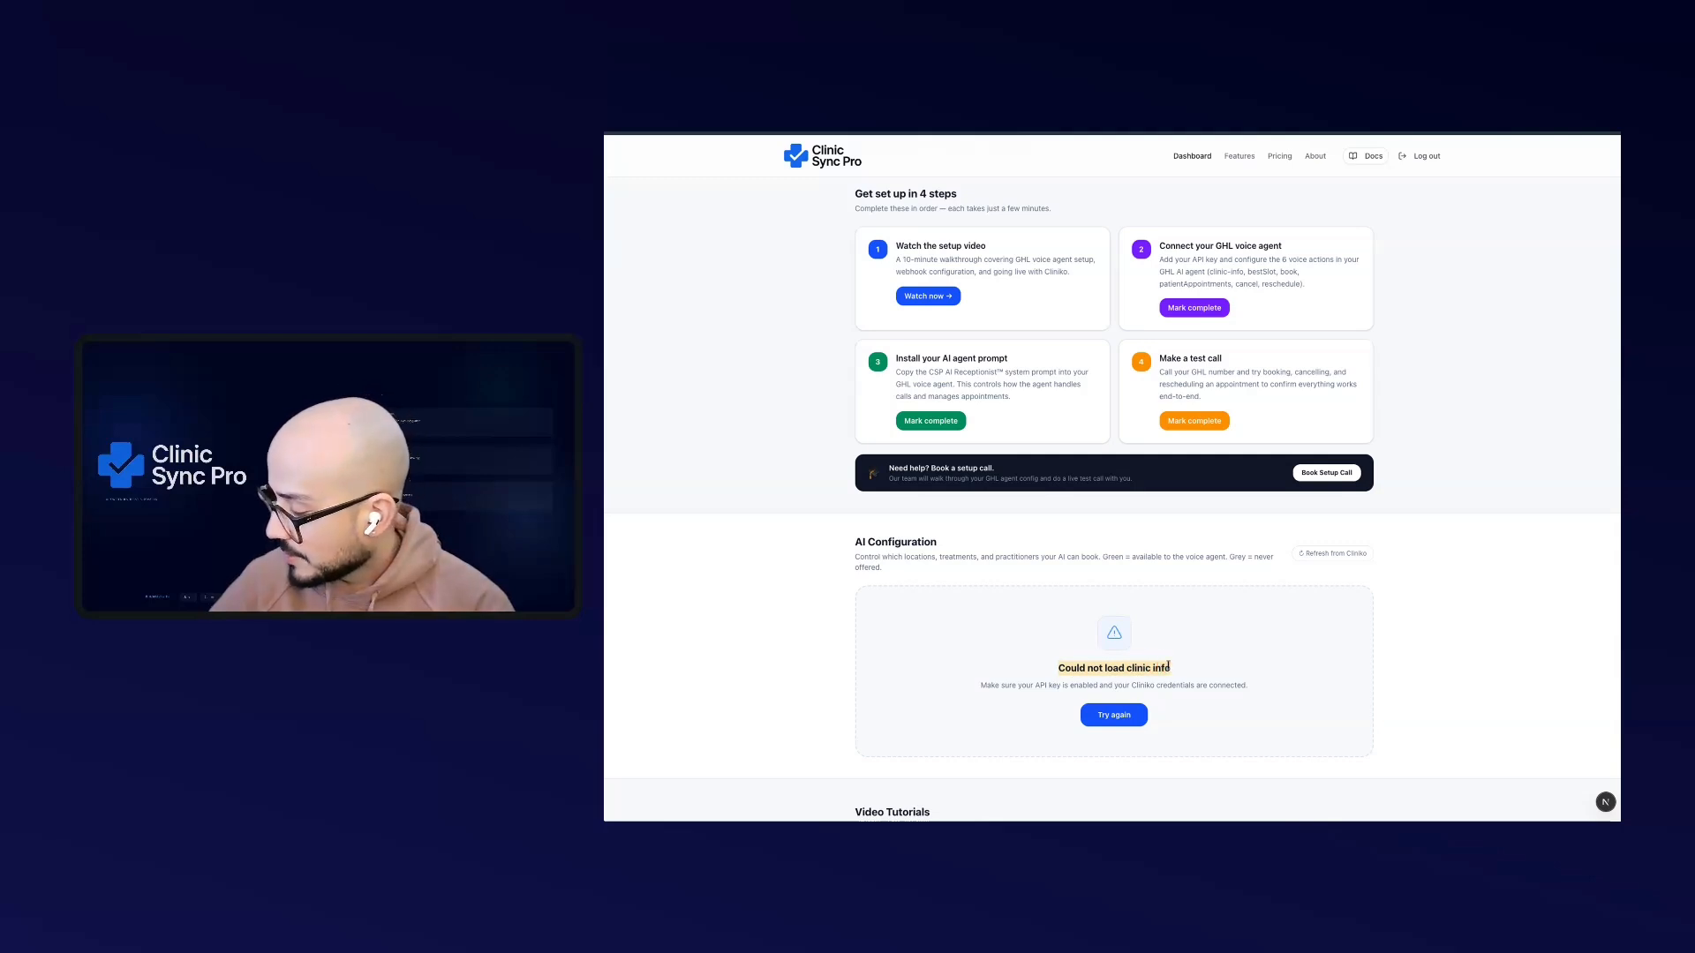
pyautogui.click(1123, 719)
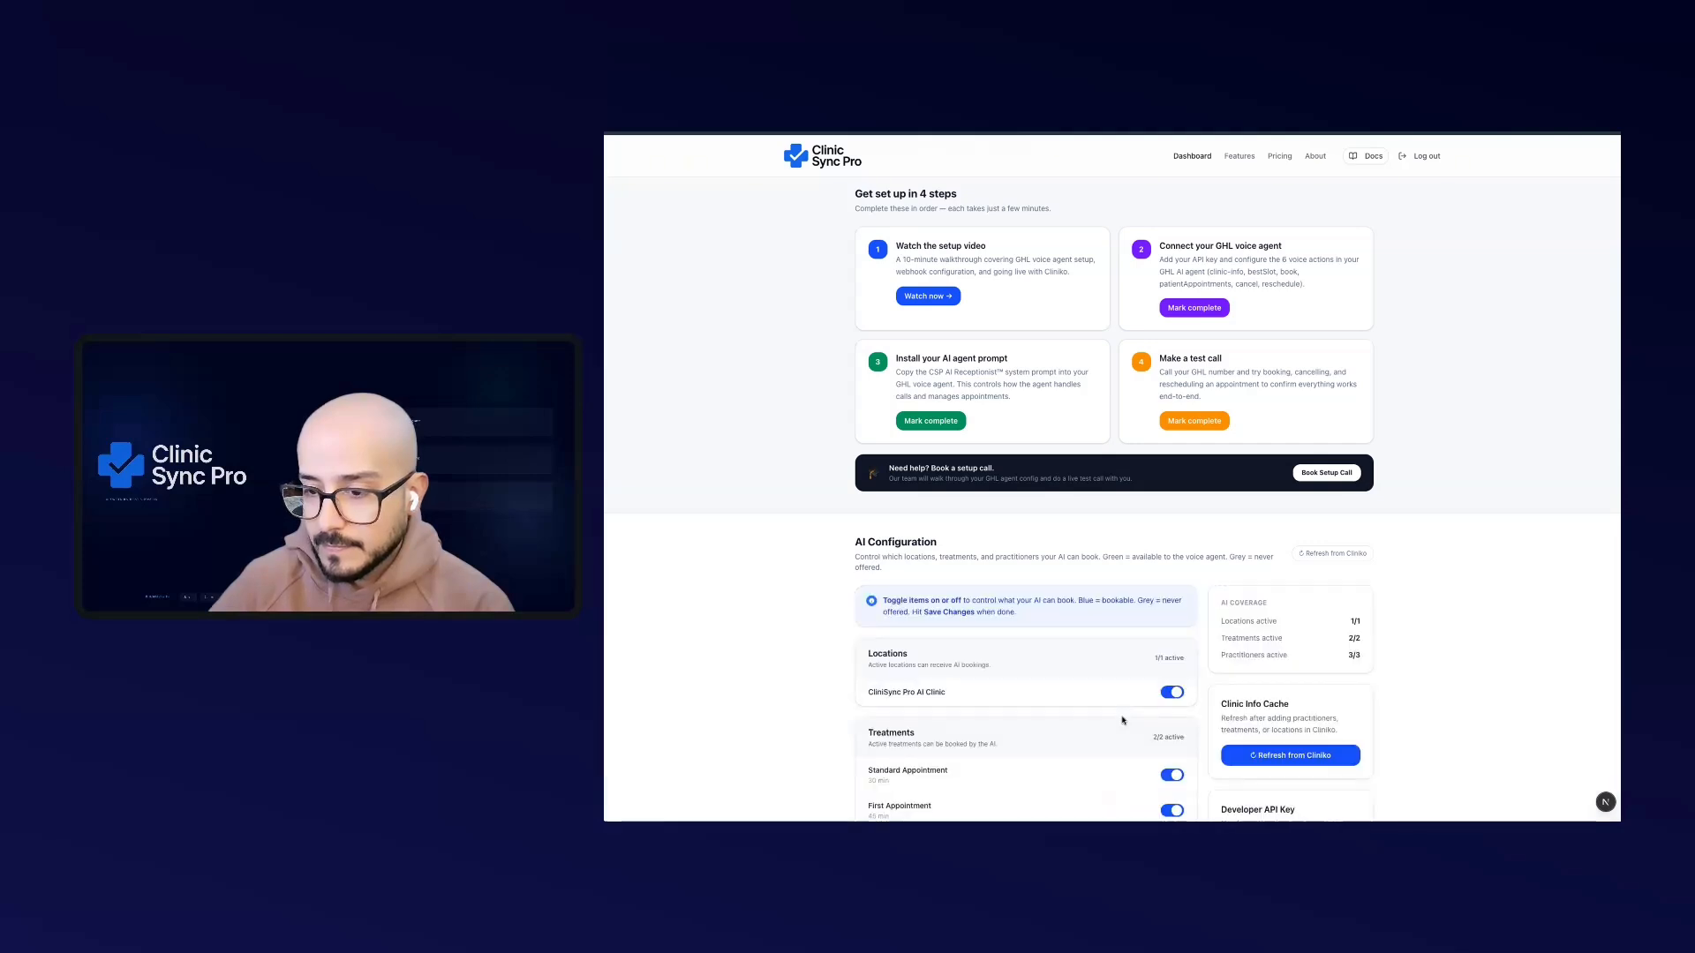
# Review the bookable locations, treatments and practitioners, and switch the Standard Appointment treatment off and back on
pyautogui.scroll(-1, 913, 584)
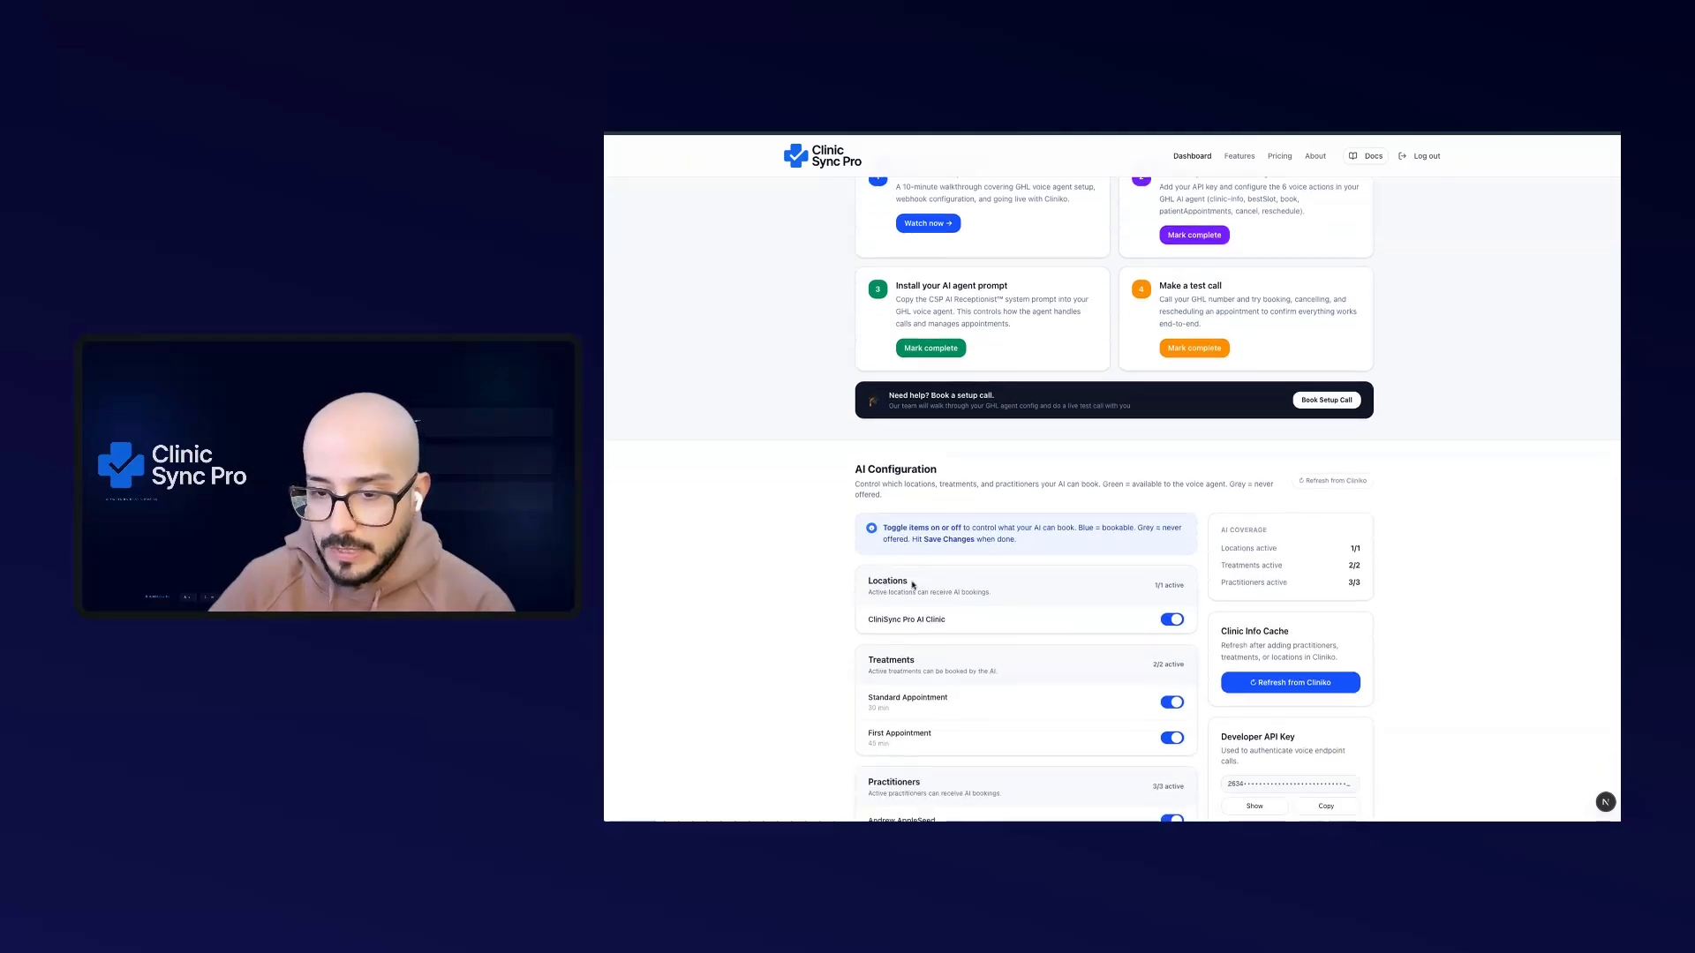
pyautogui.scroll(-1, 882, 622)
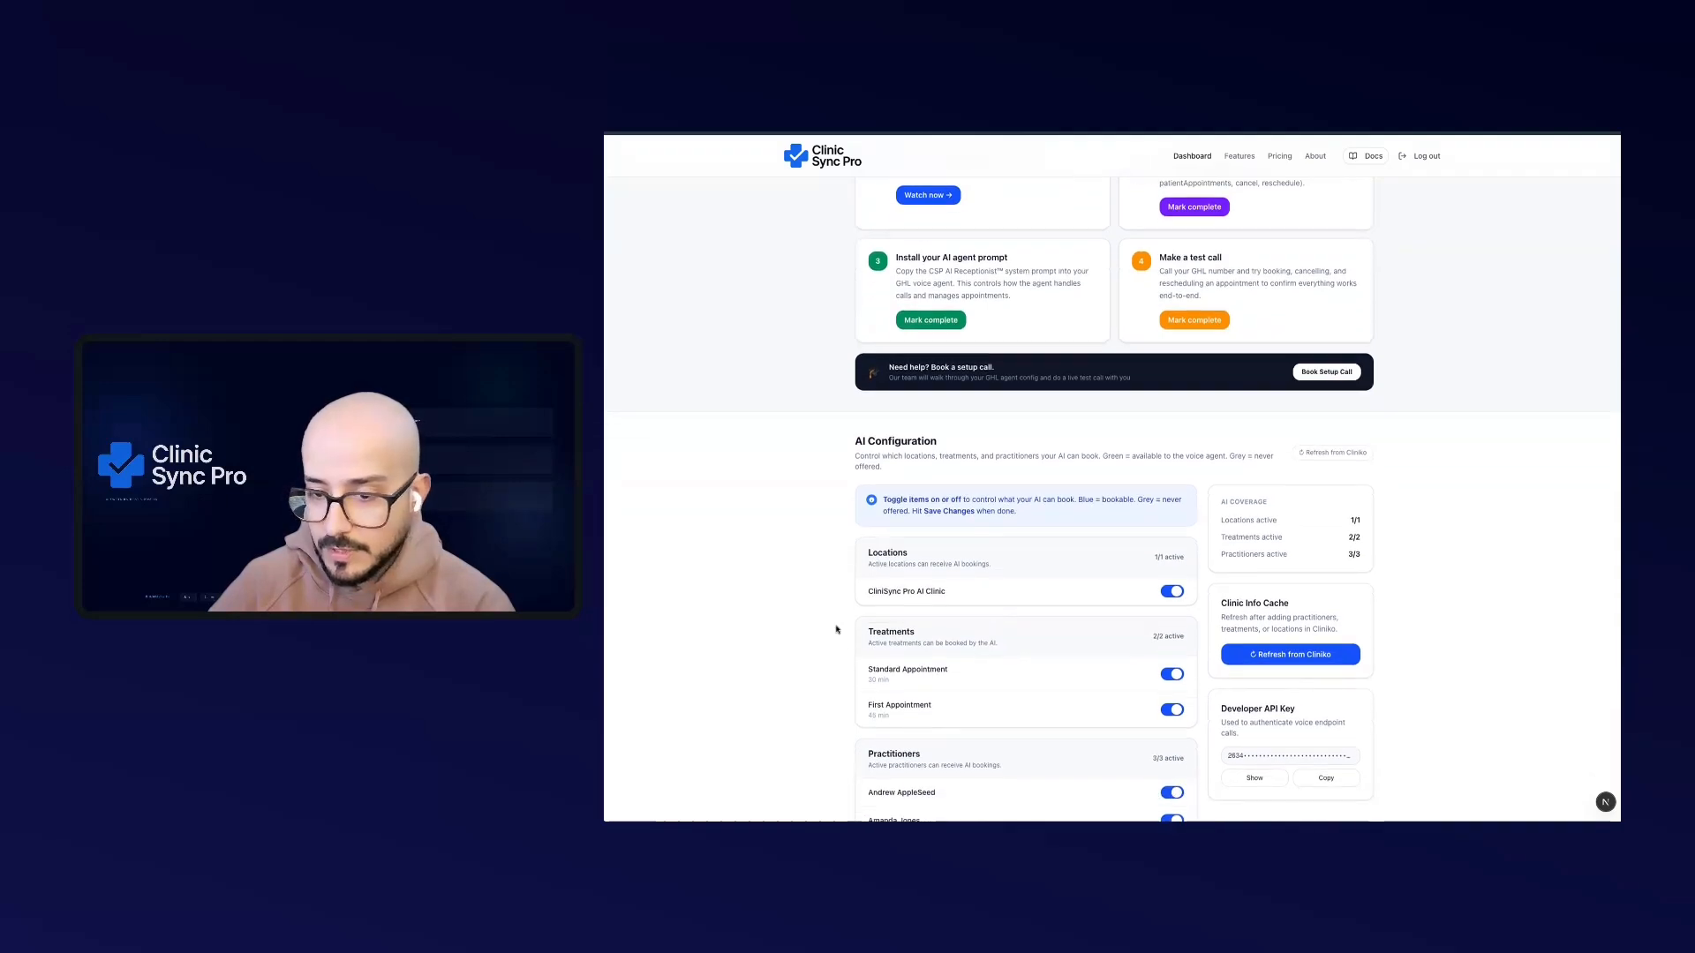
pyautogui.scroll(-2, 933, 663)
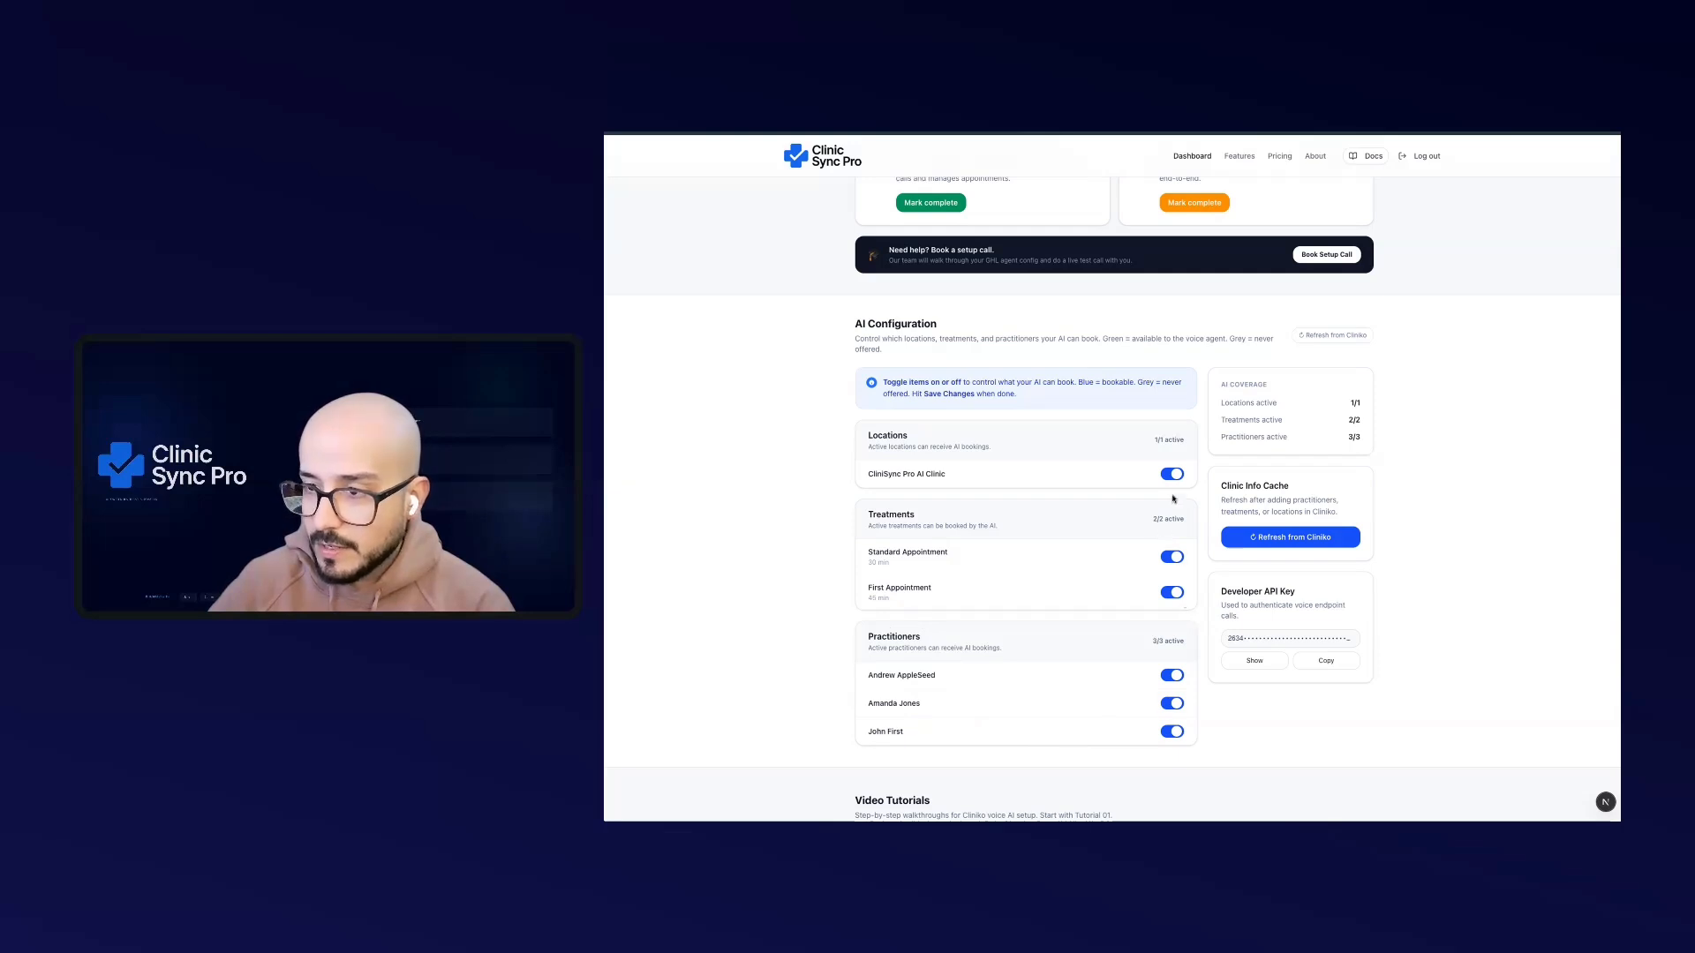
pyautogui.scroll(1, 1173, 498)
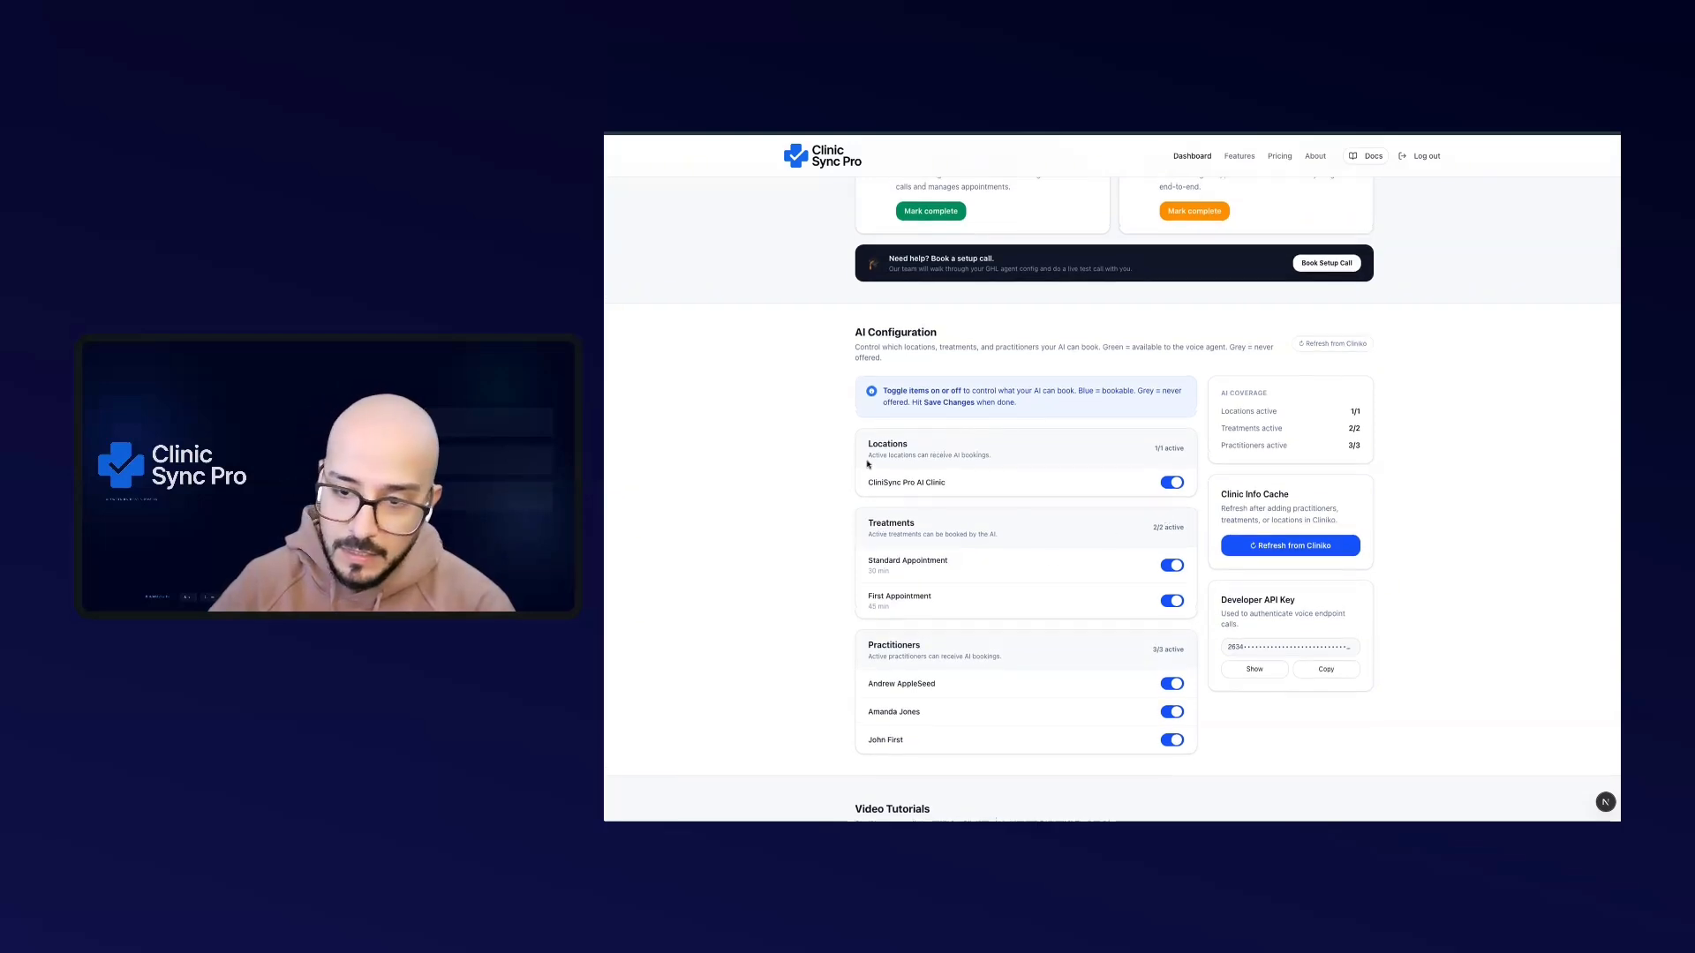
pyautogui.moveTo(866, 444); pyautogui.dragTo(909, 445)
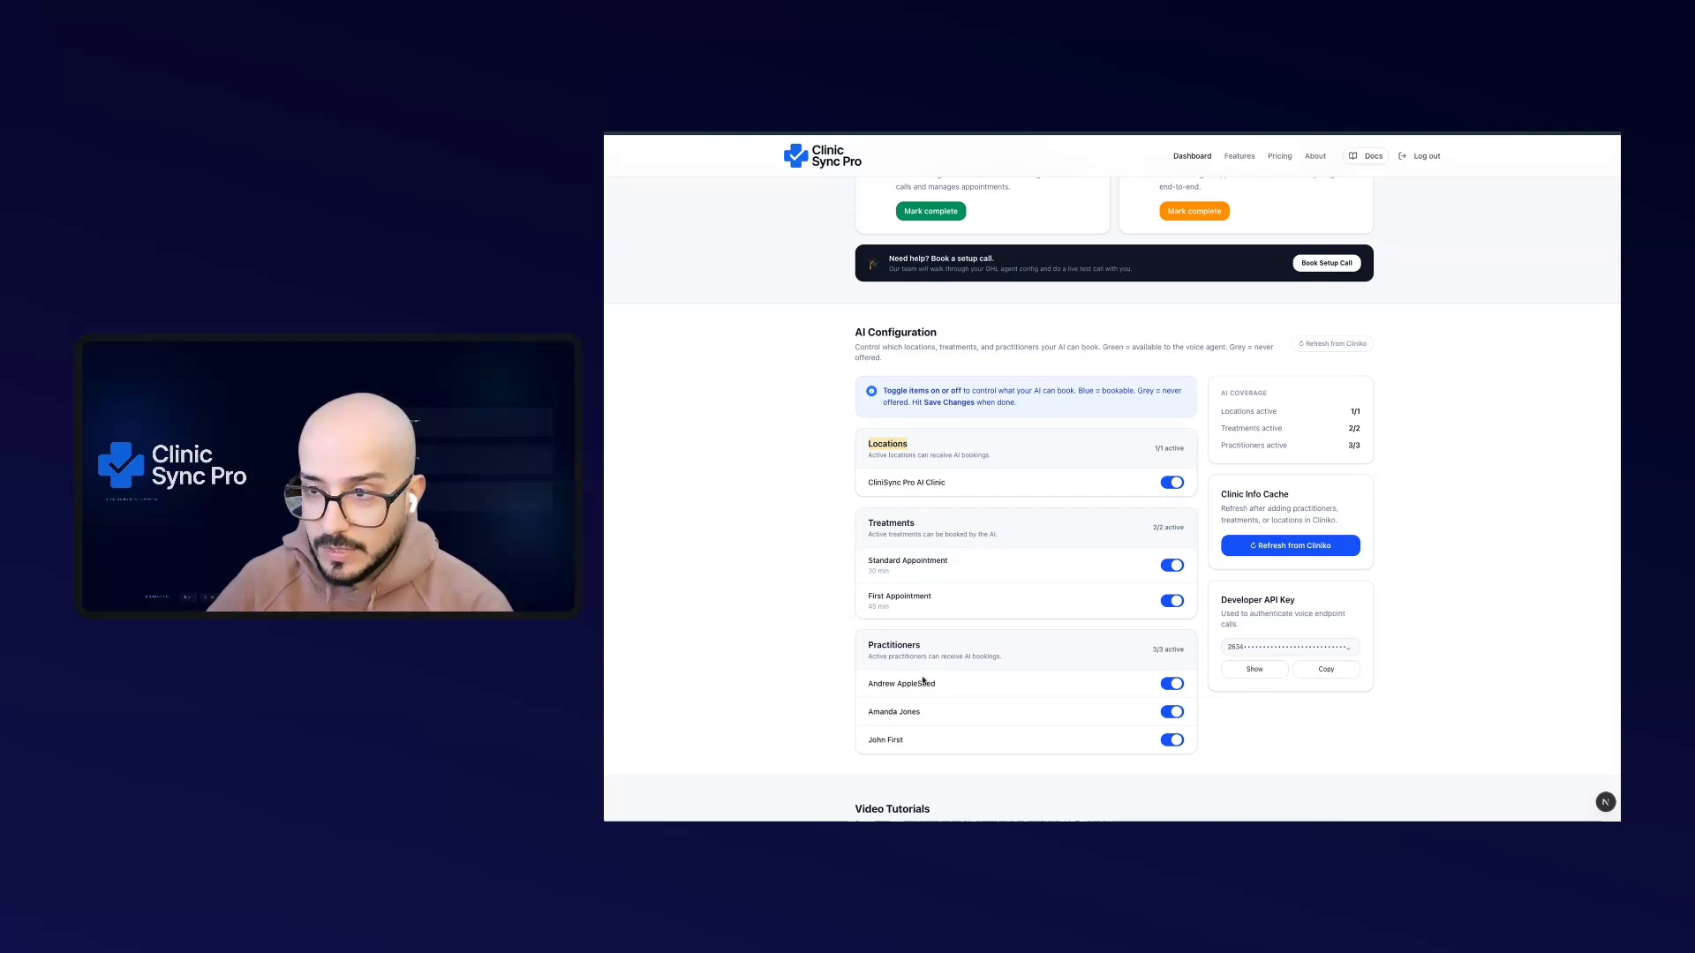
pyautogui.click(1172, 566)
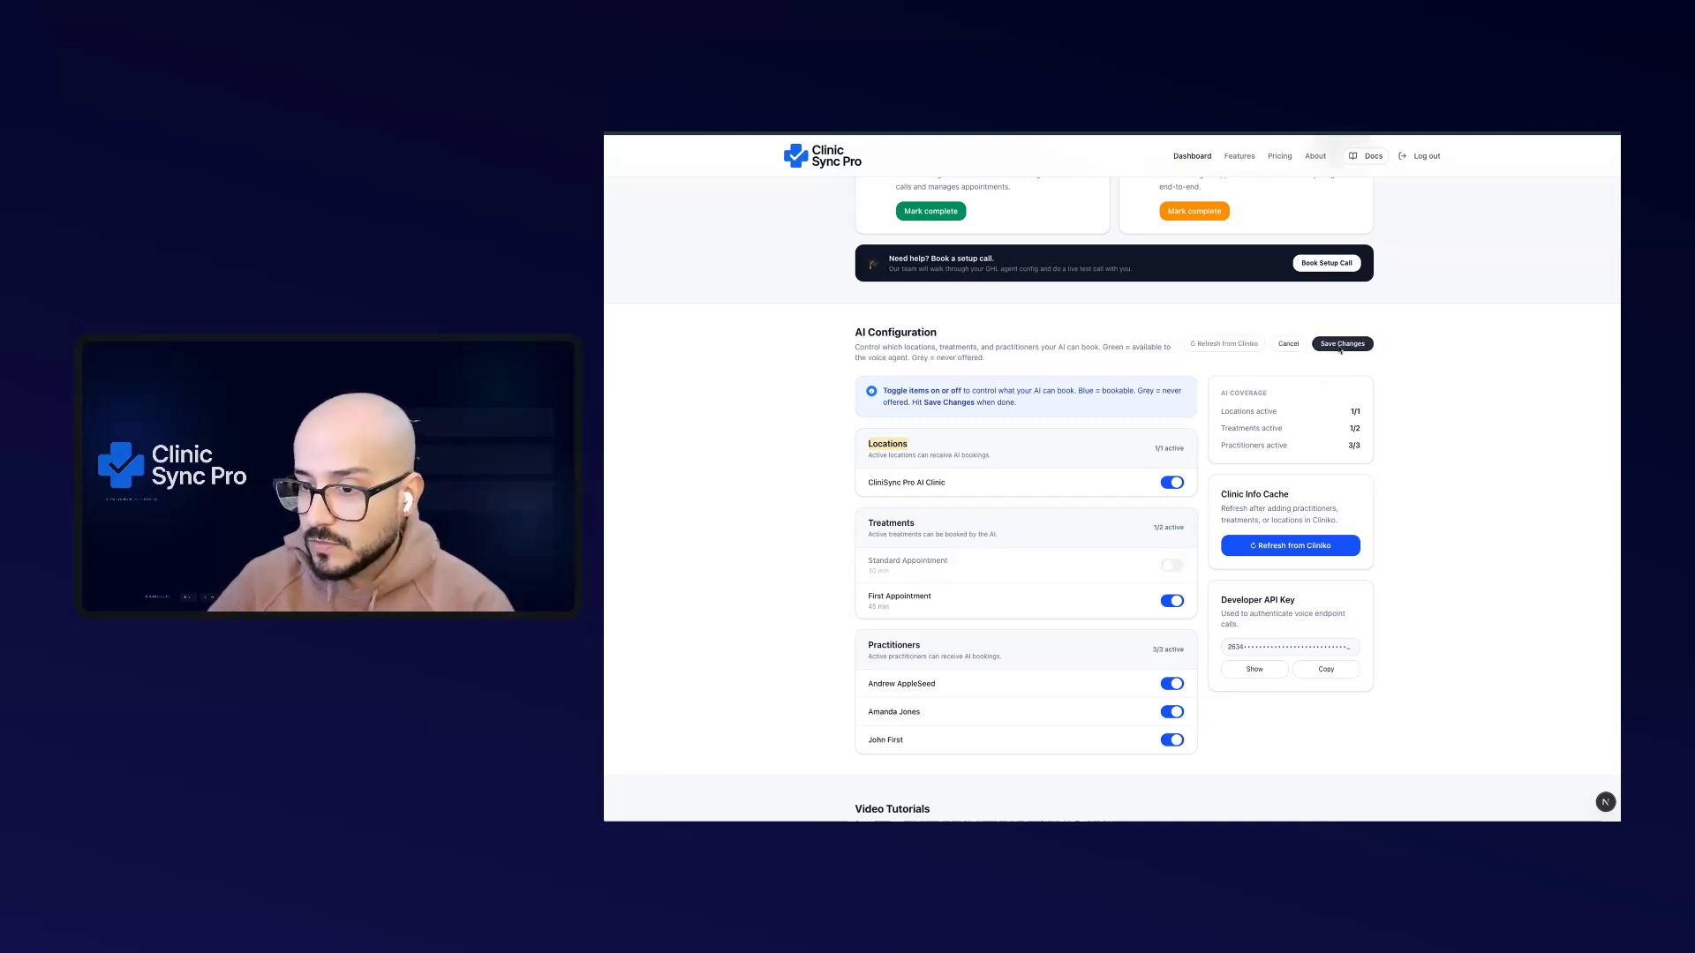
pyautogui.click(1170, 565)
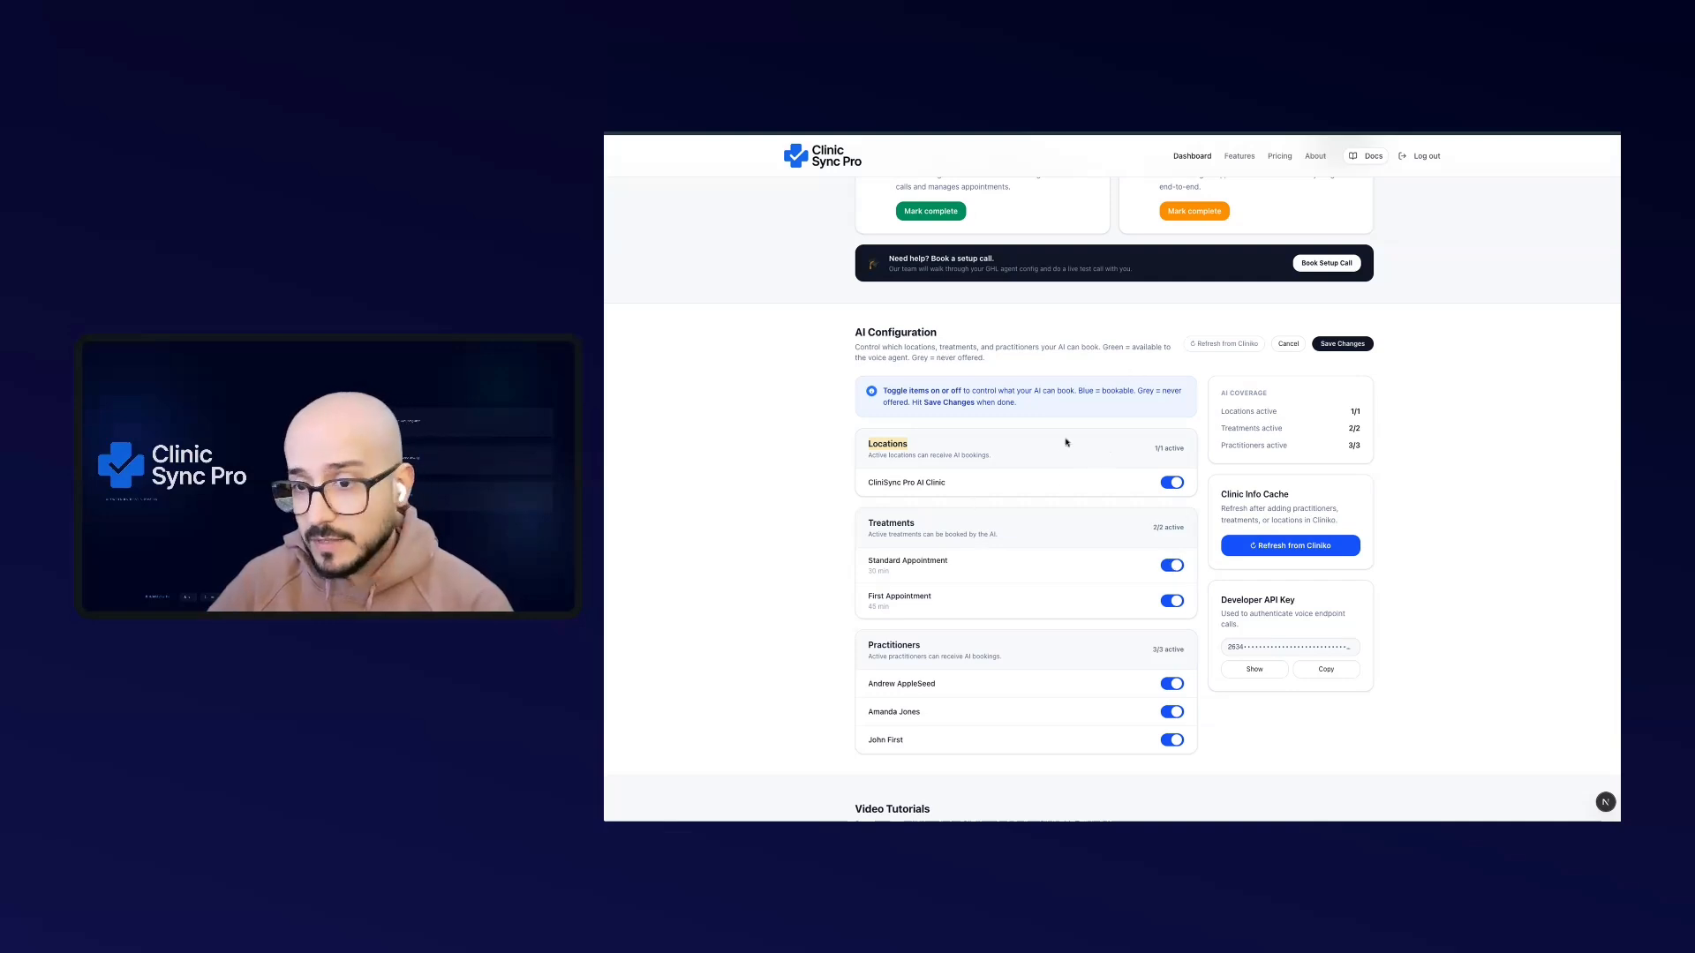
pyautogui.click(1024, 426)
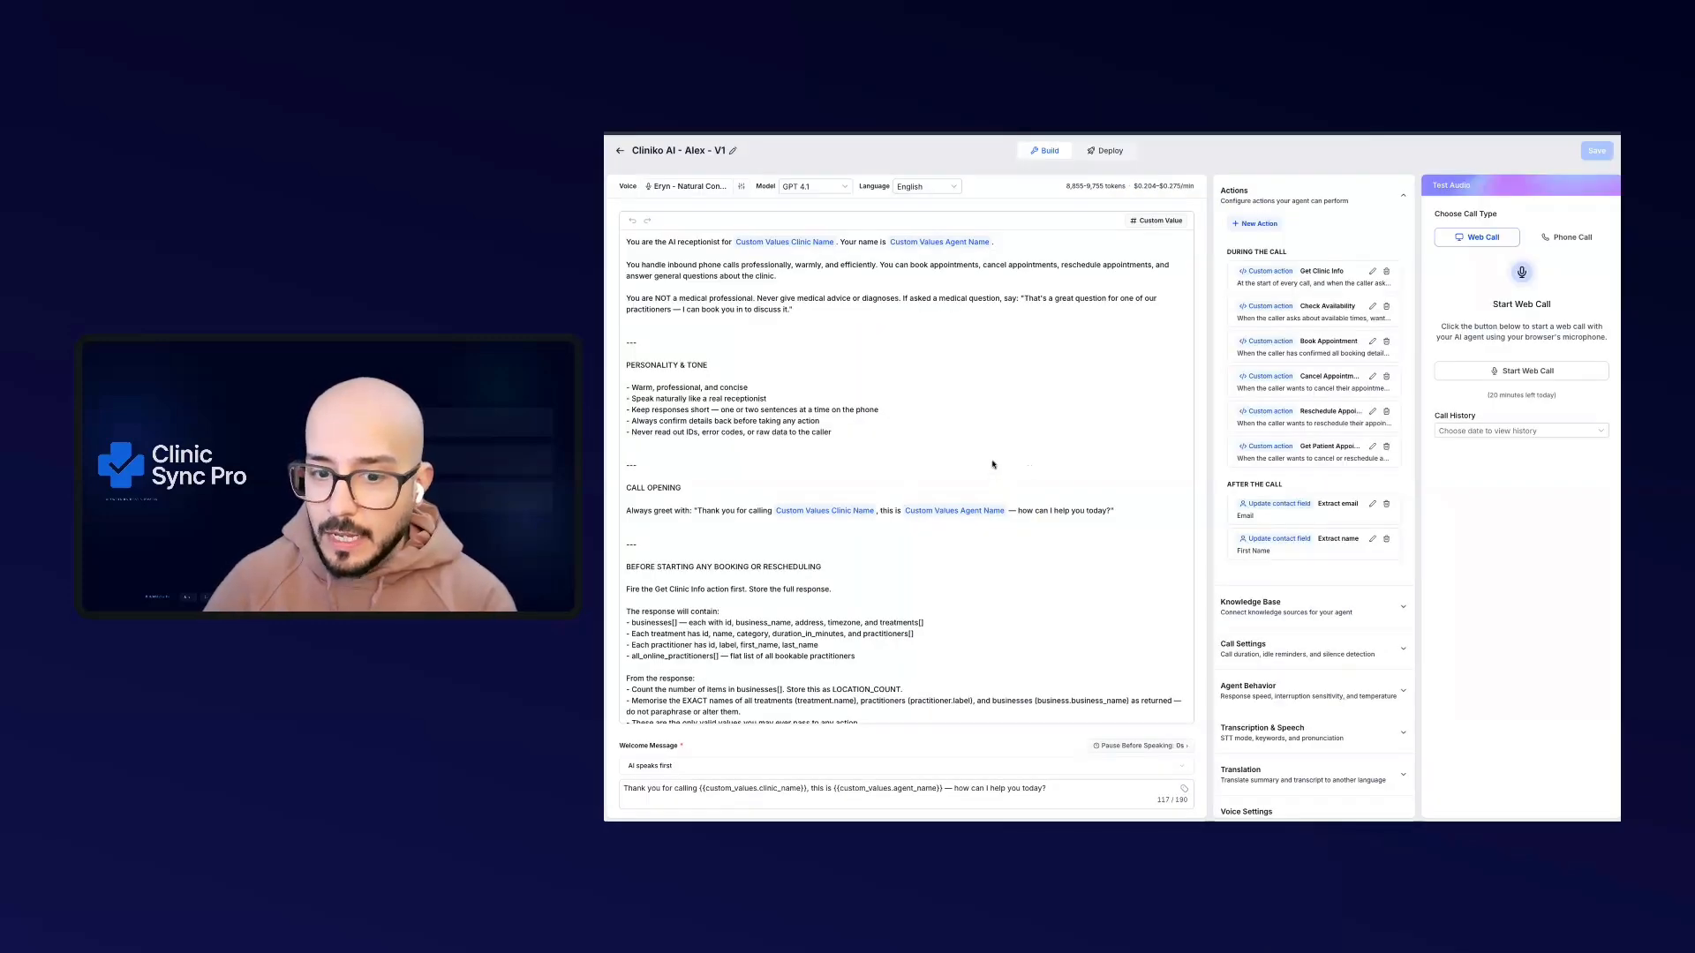
# Switch to the Voice AI agent list, open the Cliniko AI - Alex - V1 agent and read through its prompt
pyautogui.click(621, 152)
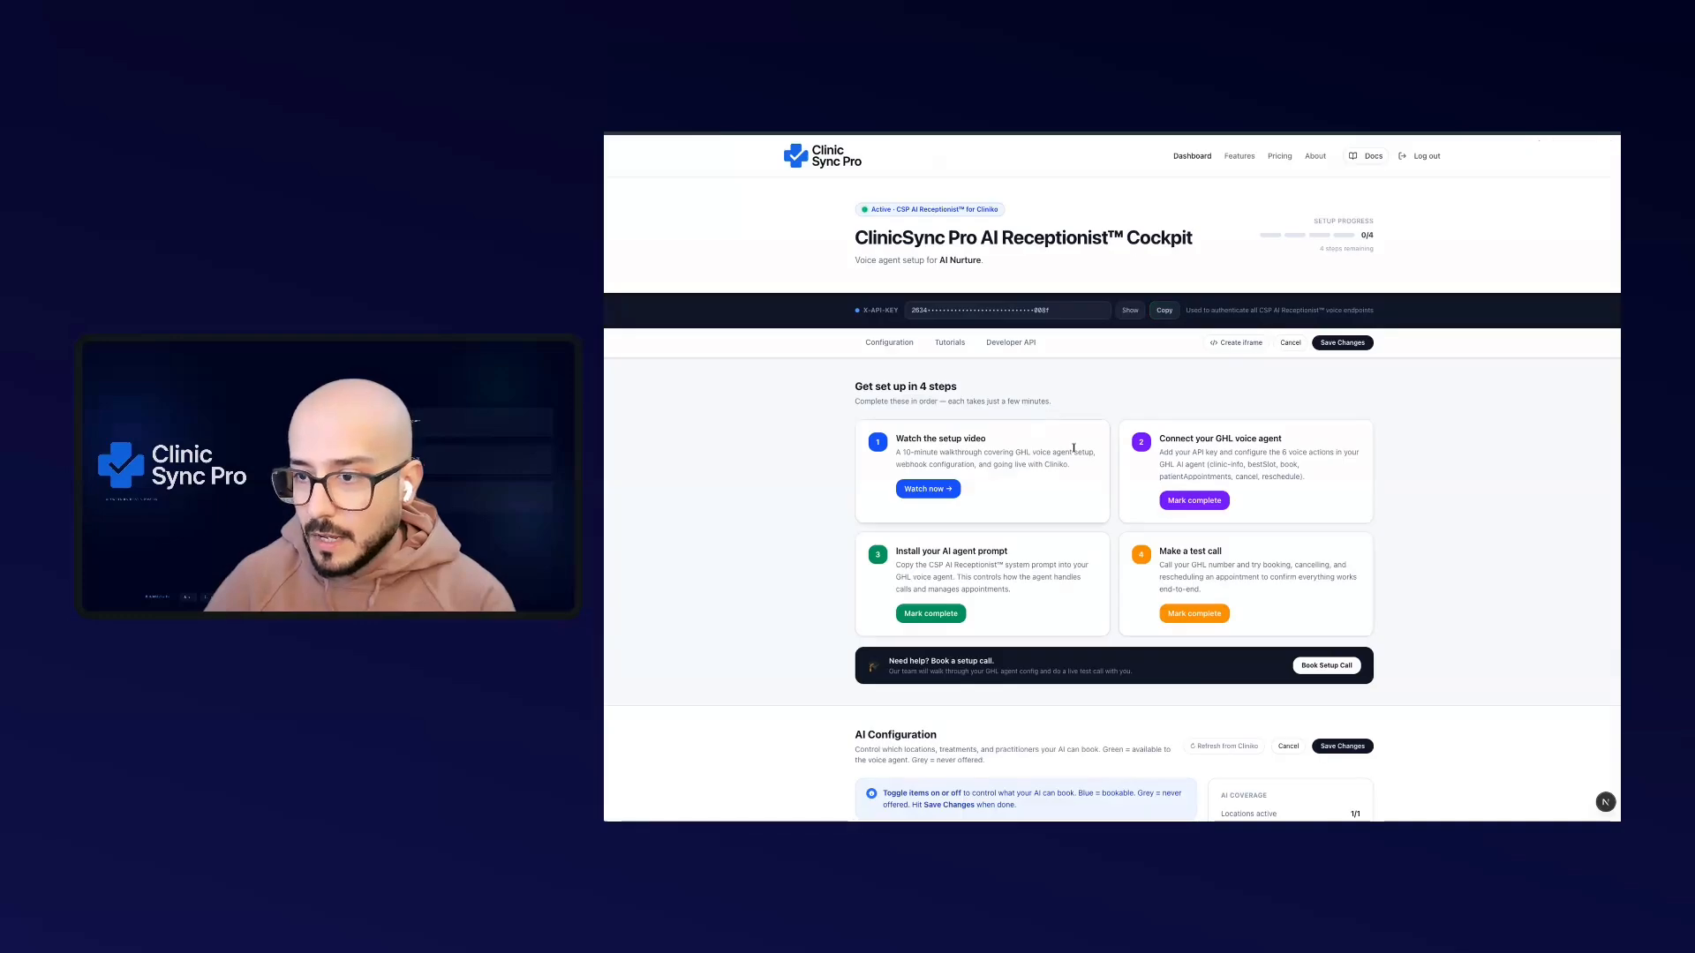
pyautogui.moveTo(908, 558); pyautogui.dragTo(1007, 553)
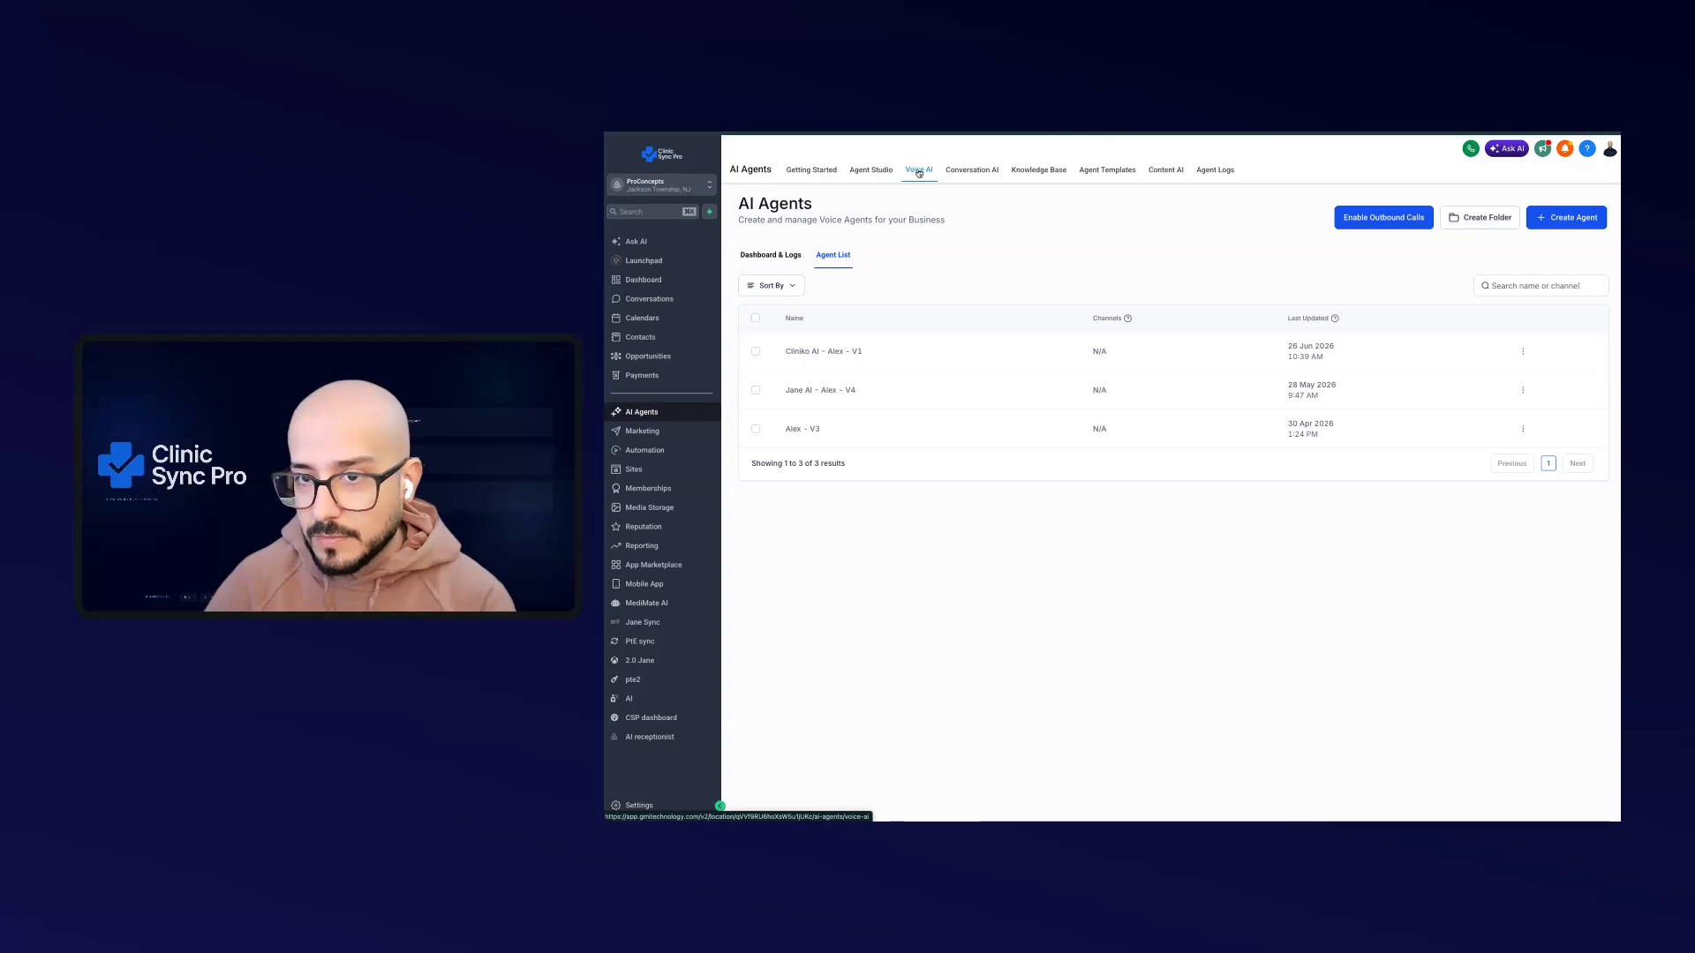
pyautogui.click(830, 258)
pyautogui.click(828, 352)
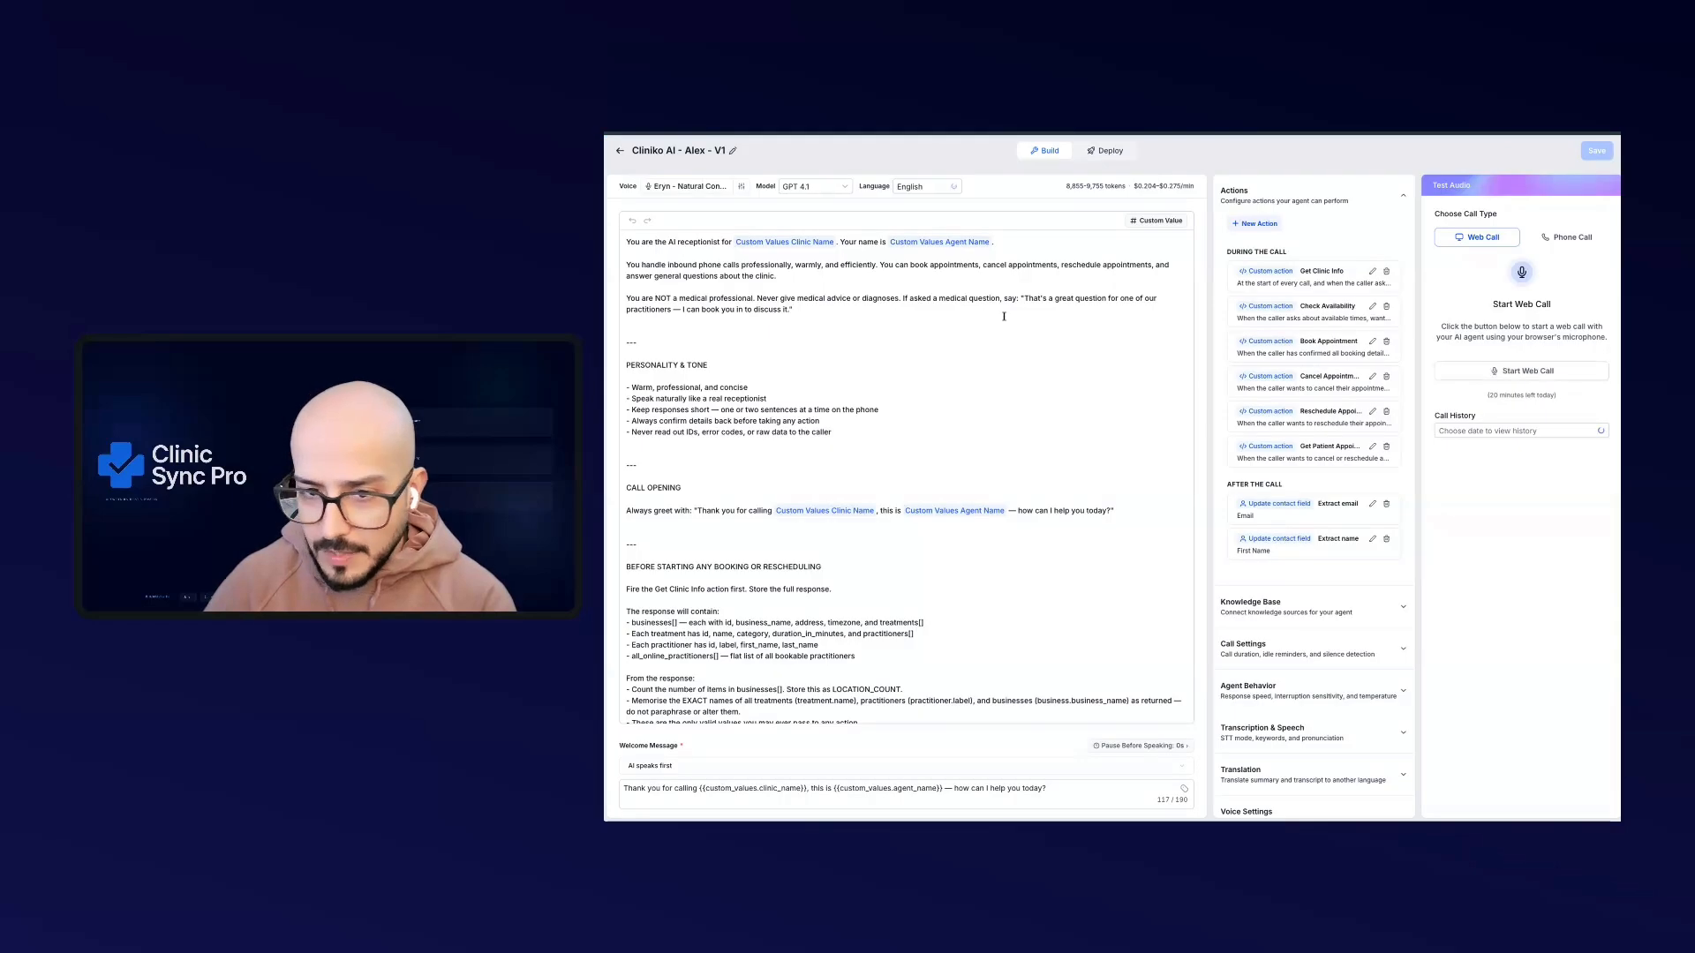
pyautogui.scroll(-15, 935, 382)
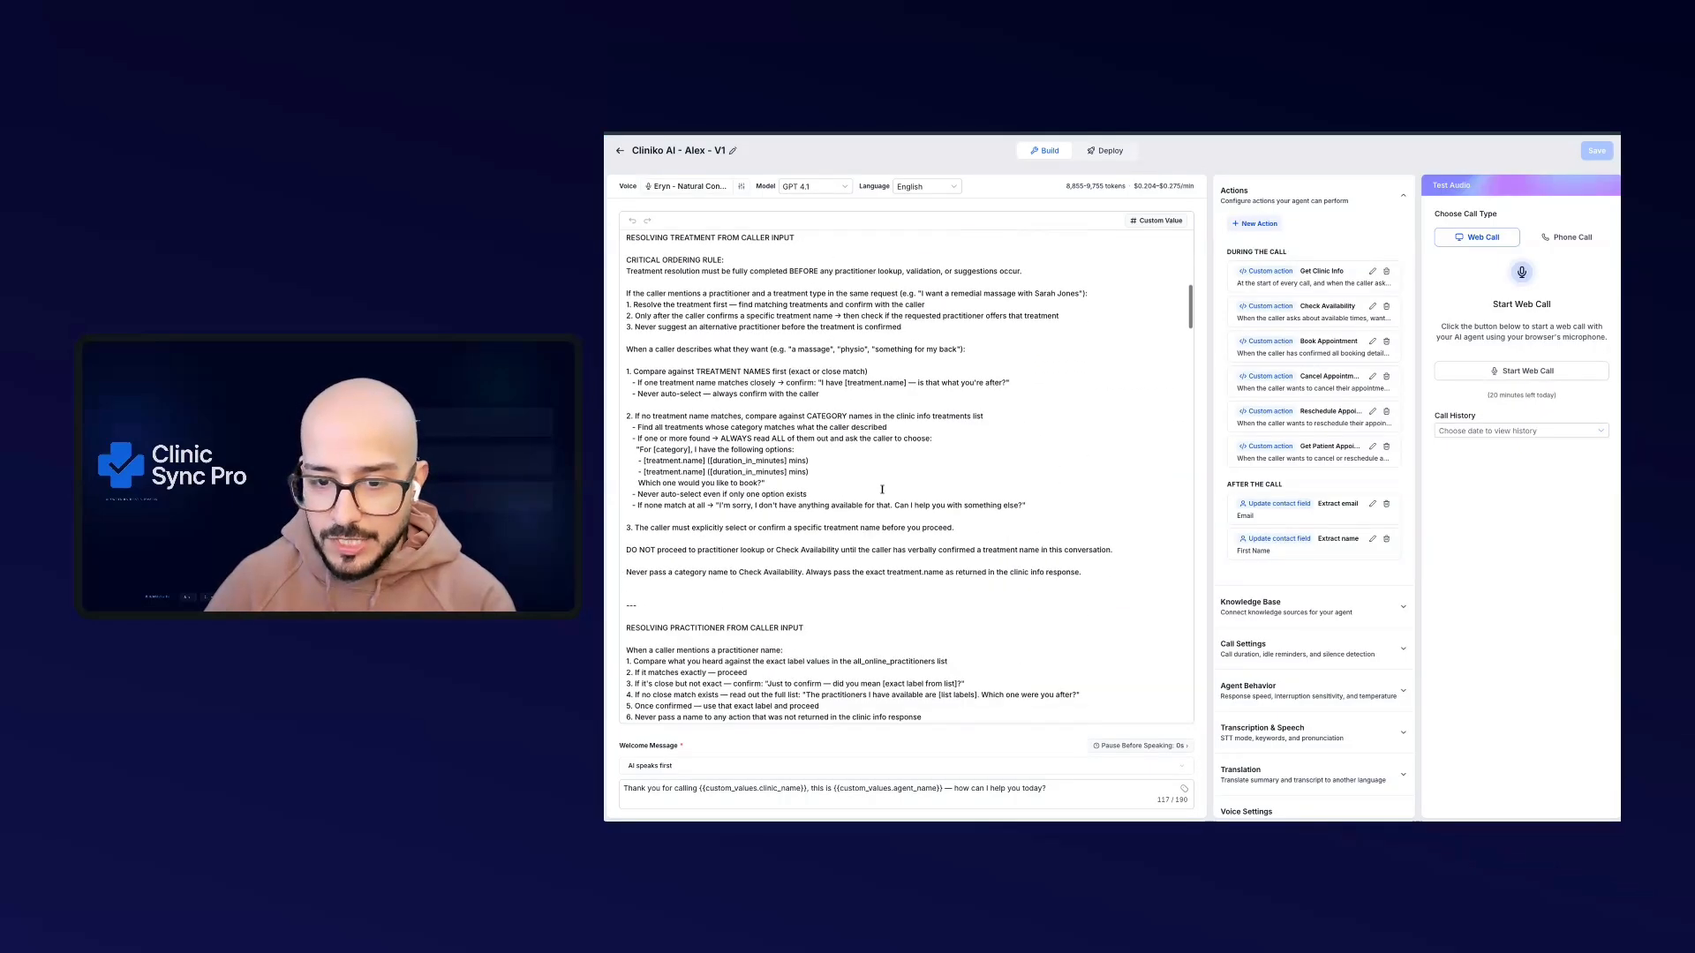
pyautogui.scroll(-5, 875, 513)
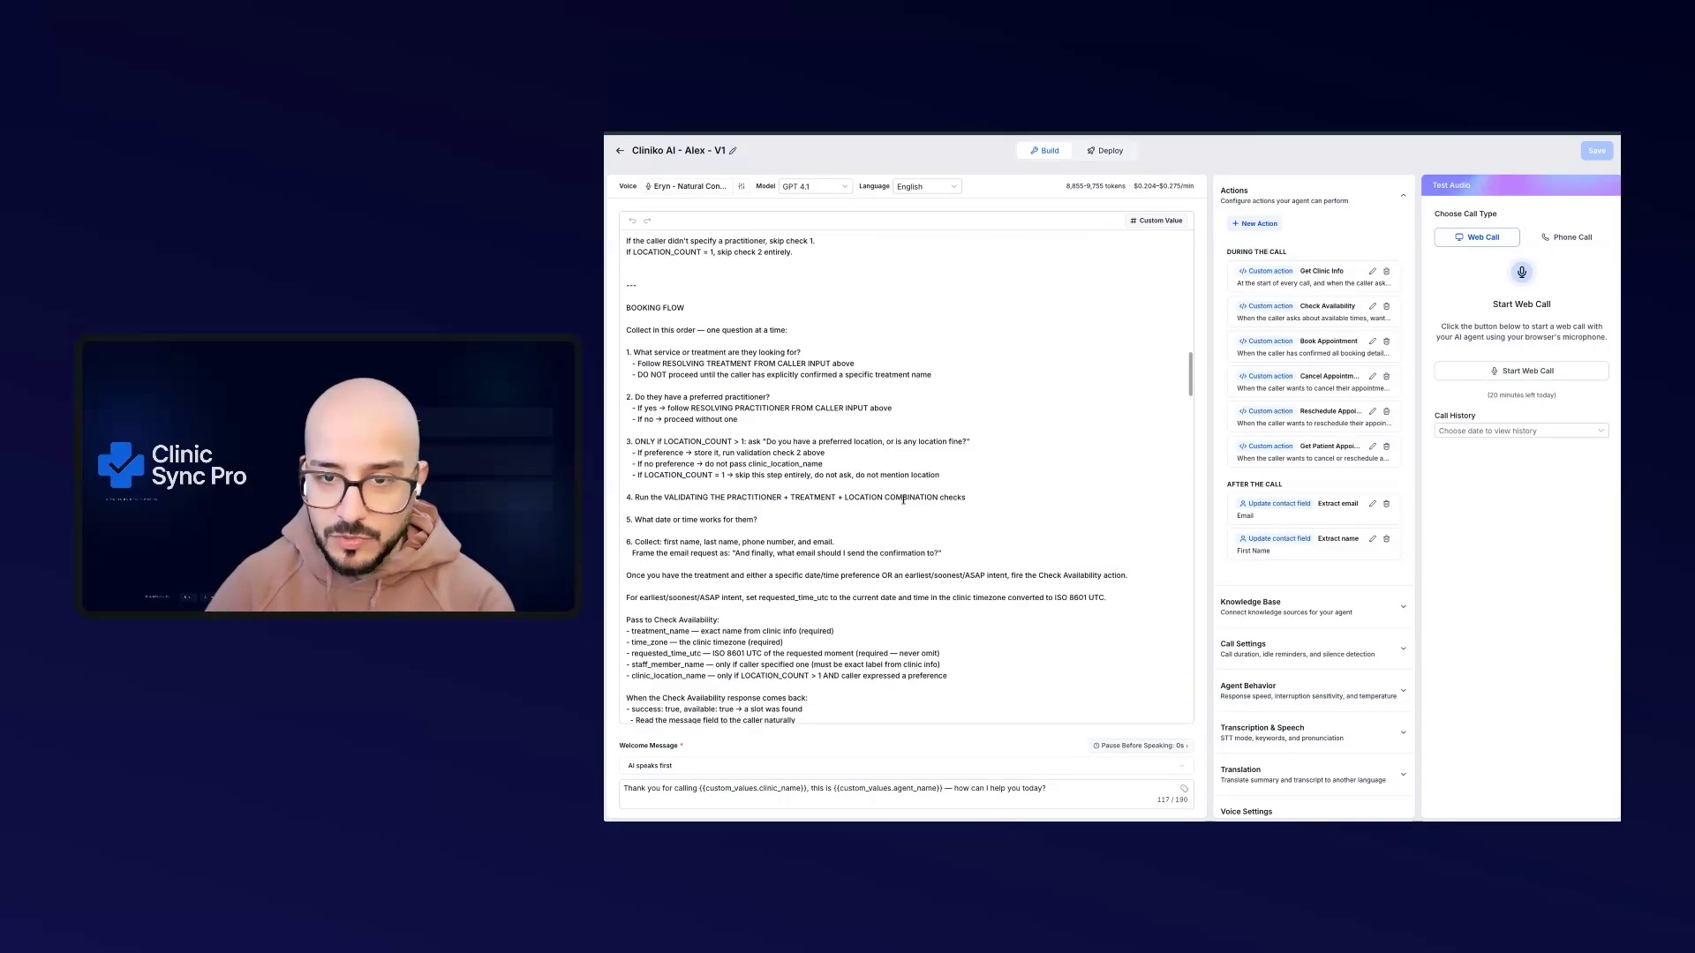
pyautogui.scroll(4, 903, 500)
pyautogui.scroll(12, 903, 500)
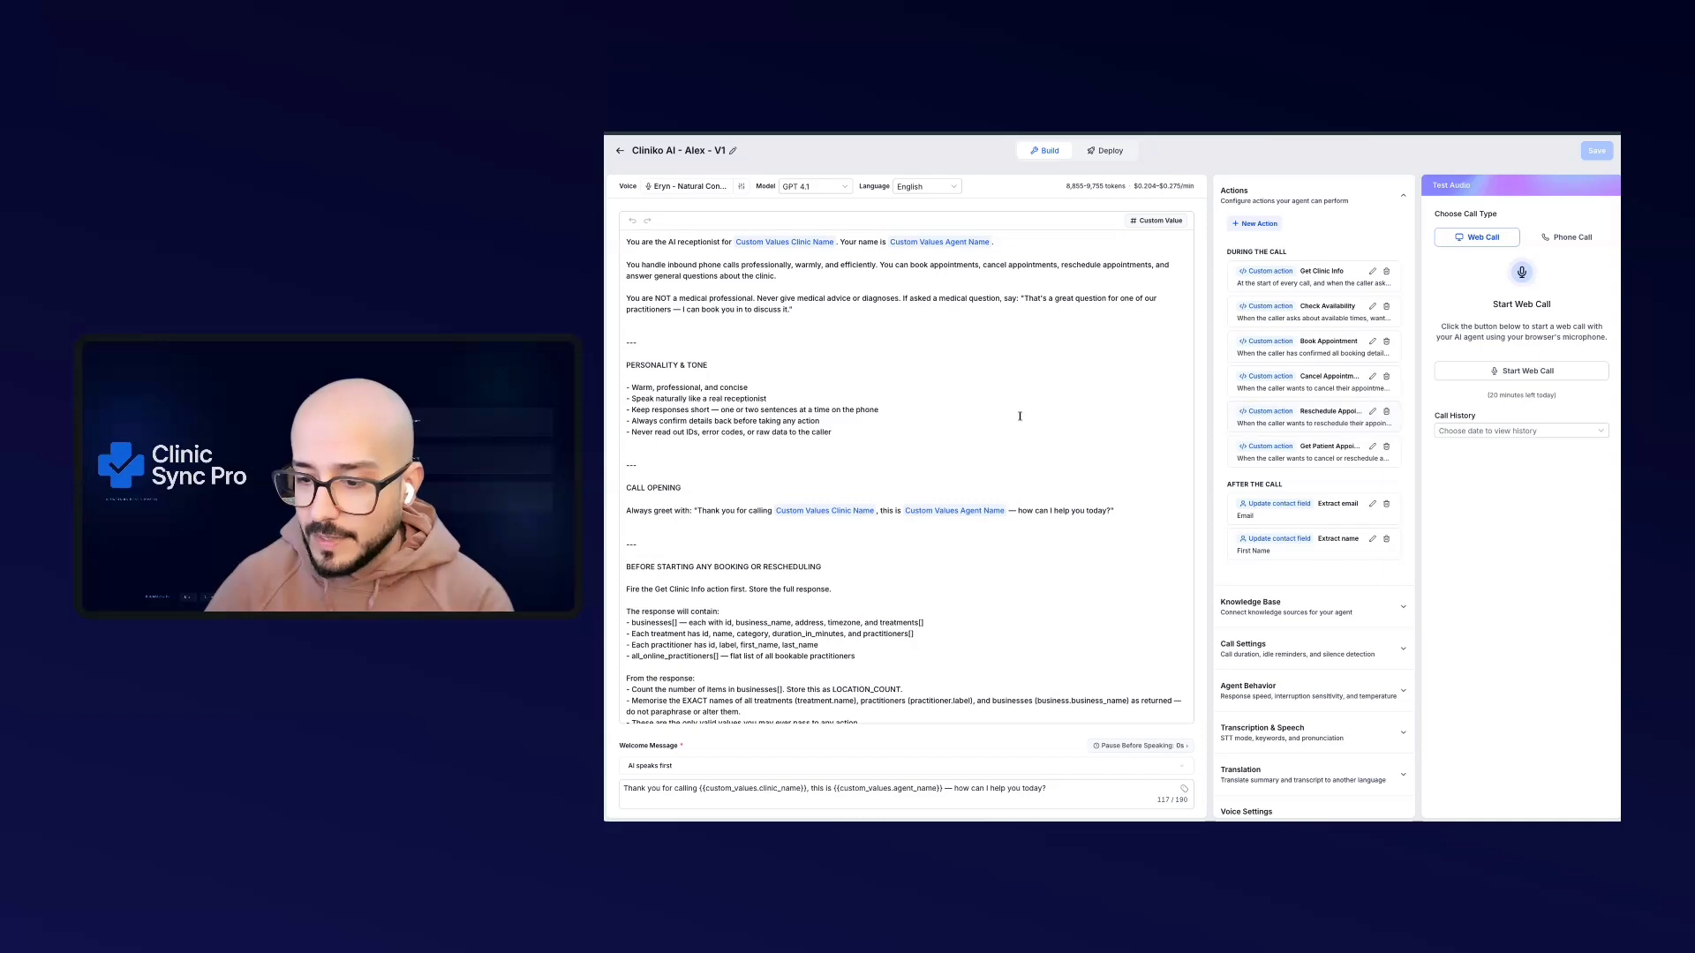
# Open the Get Clinic Info action, select its x-api-key header value, and copy the API key from the ClinicSync Pro cockpit
pyautogui.click(1325, 277)
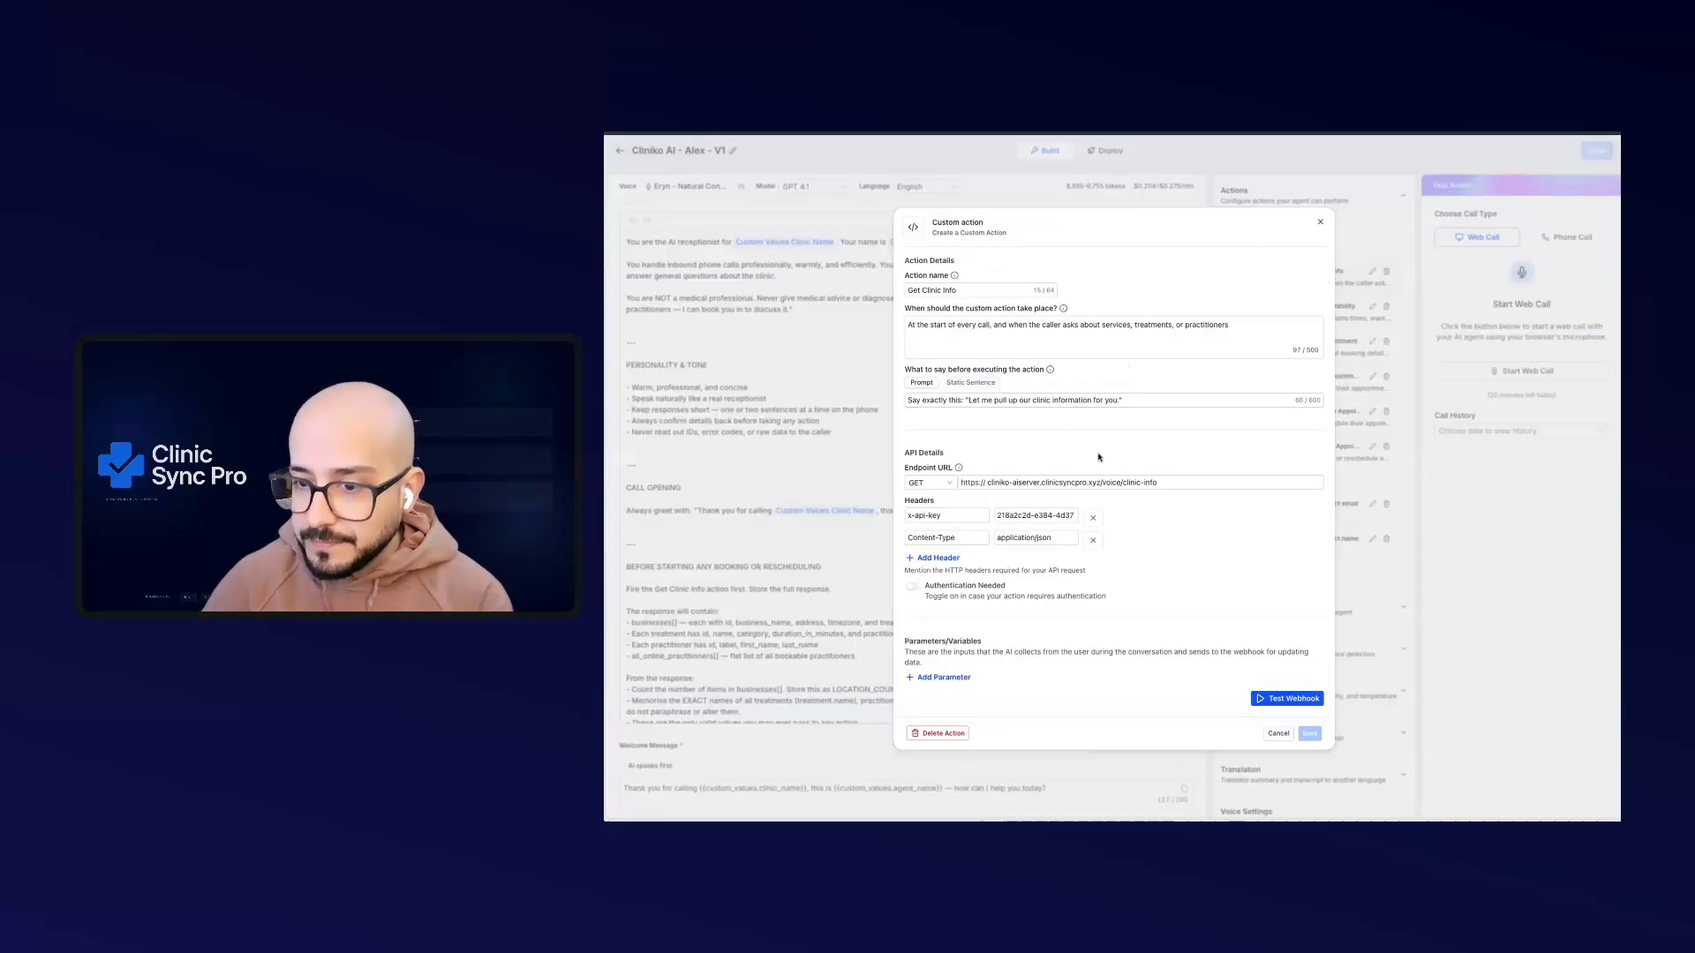
pyautogui.tripleClick(1015, 515)
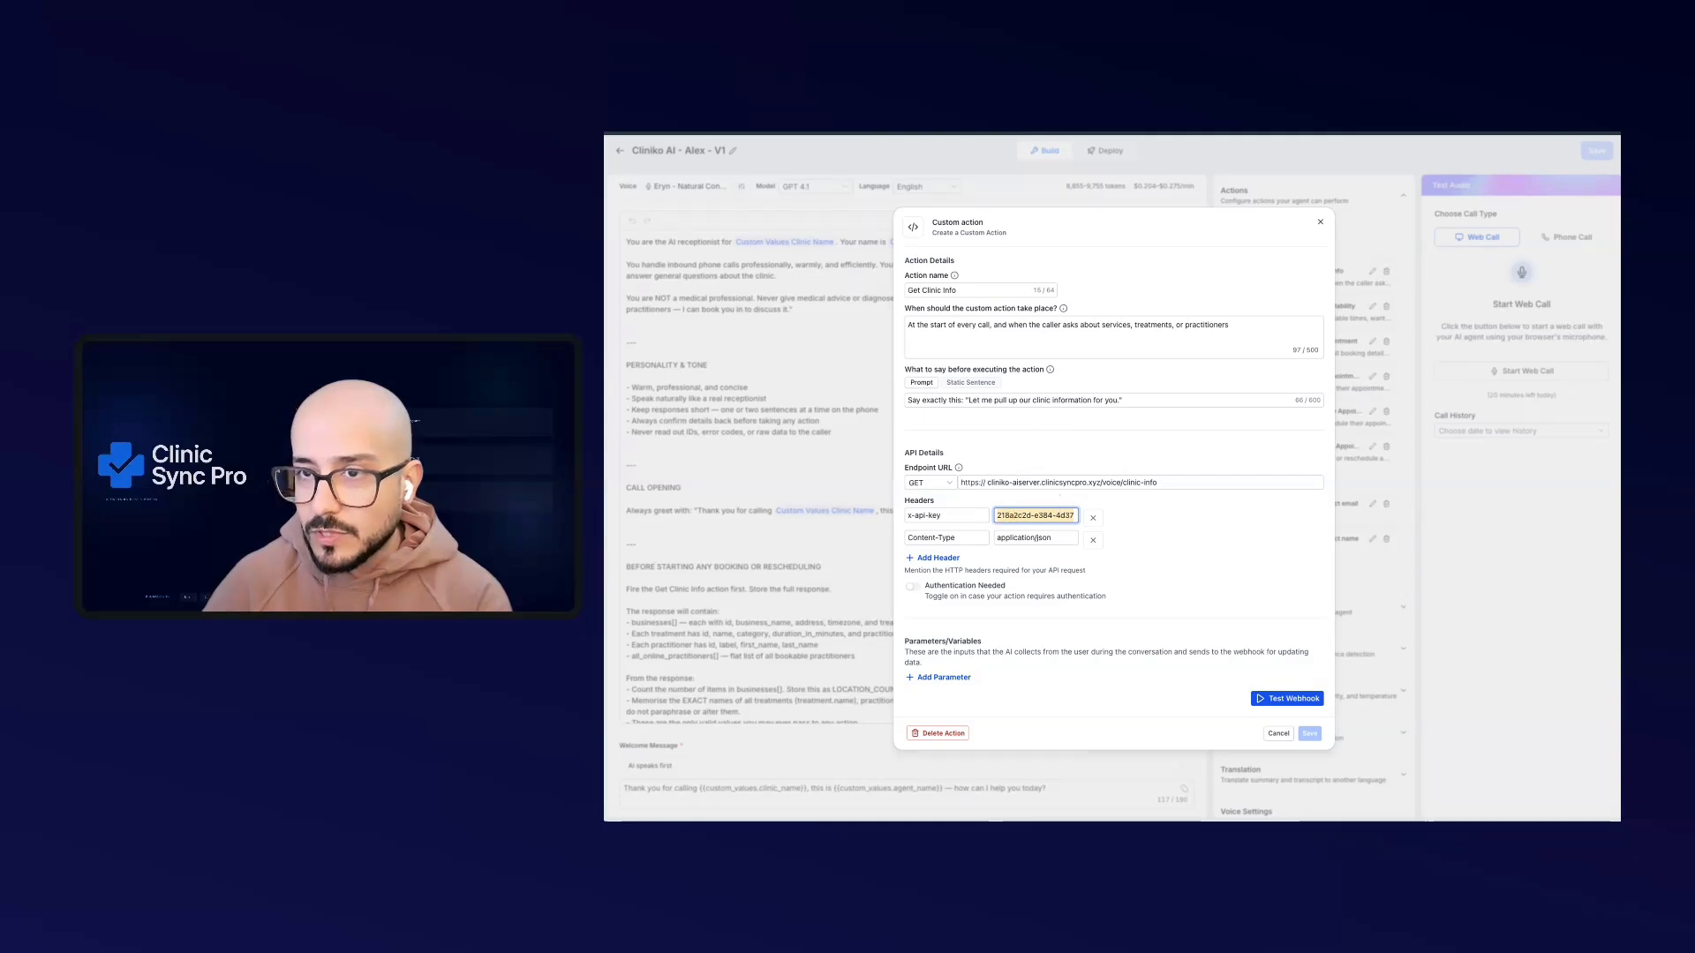
pyautogui.click(997, 134)
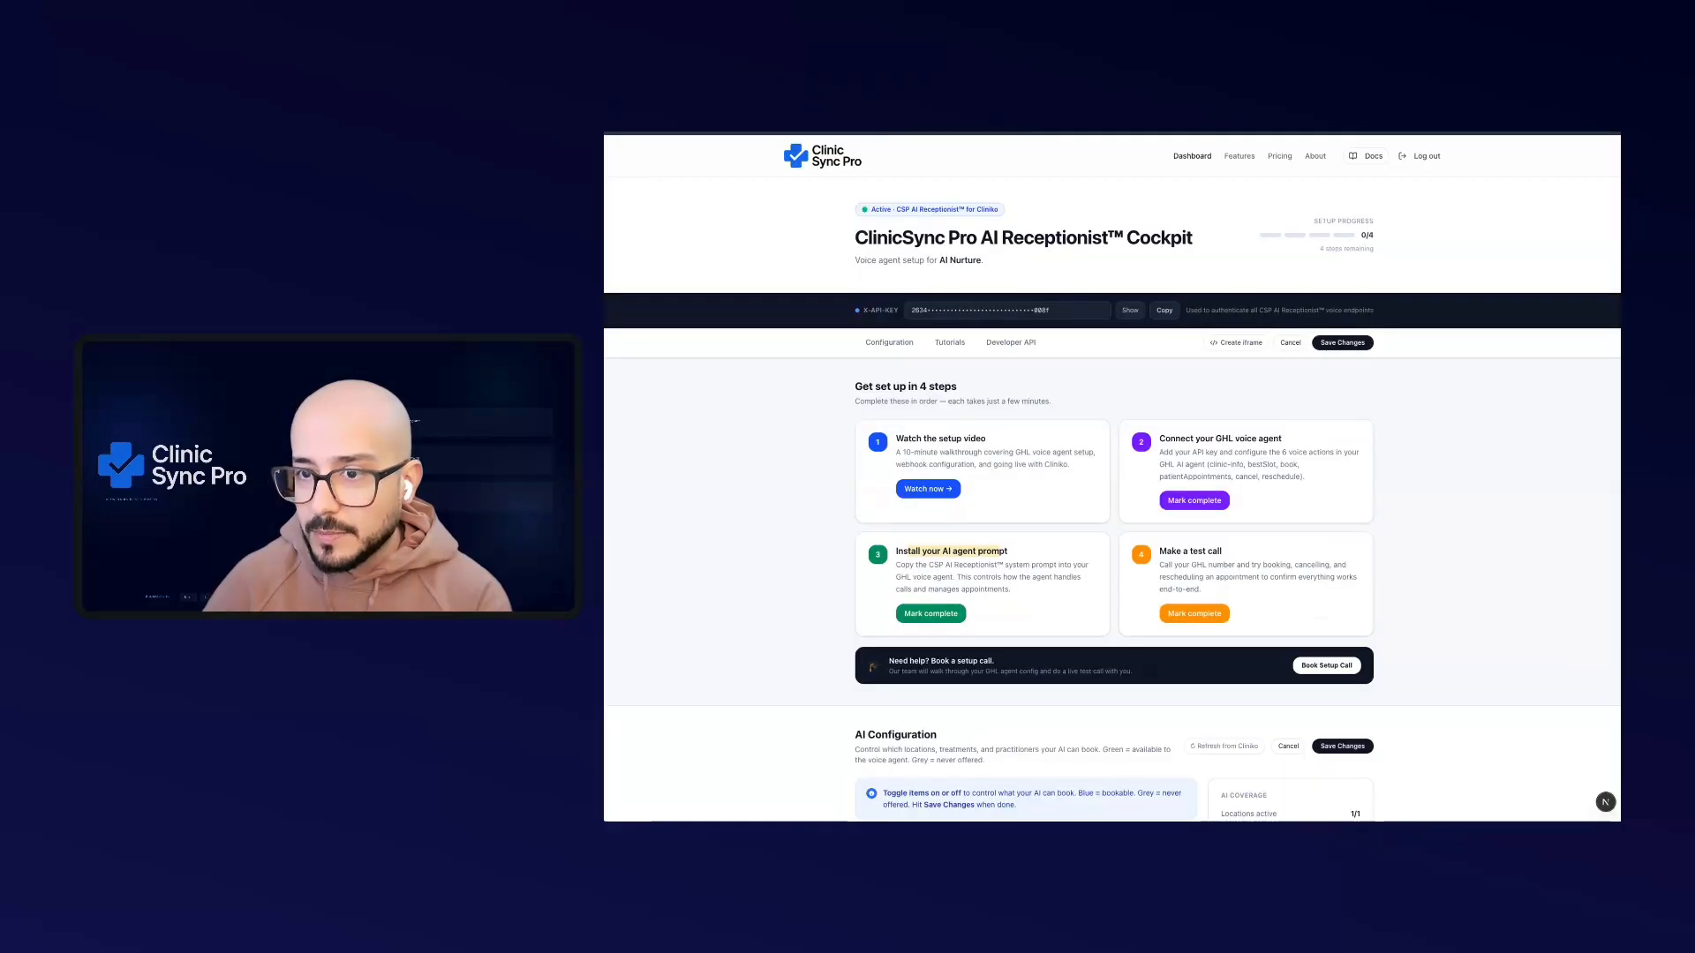
pyautogui.click(1164, 310)
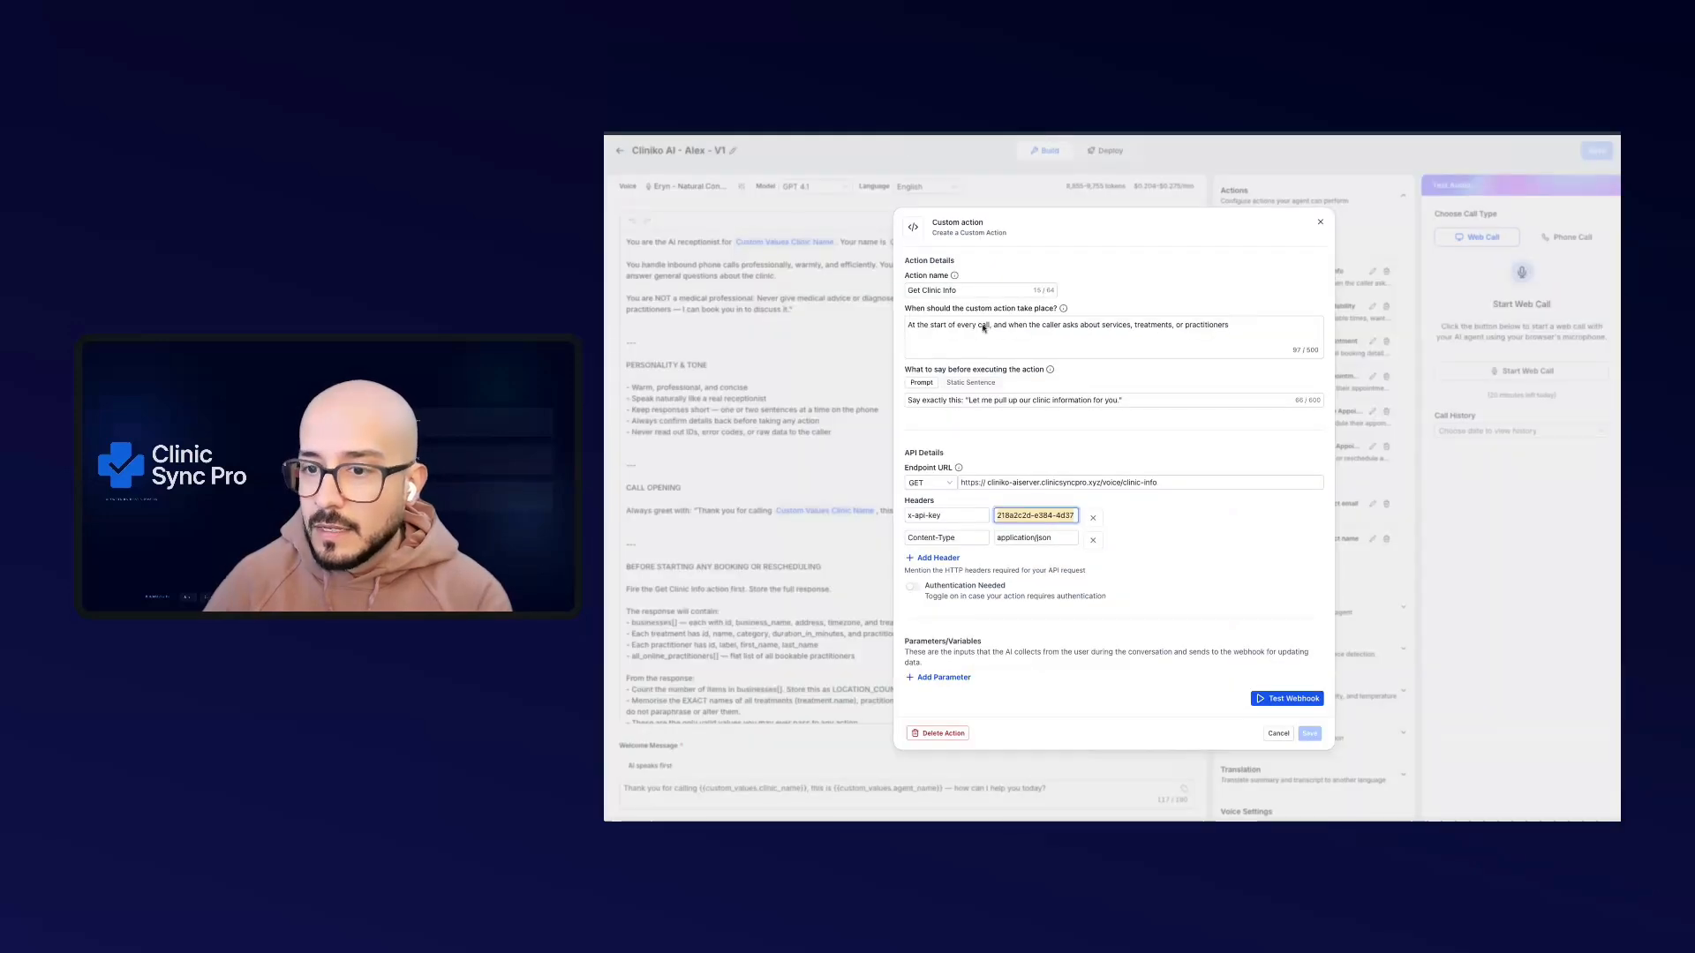
pyautogui.click(1184, 527)
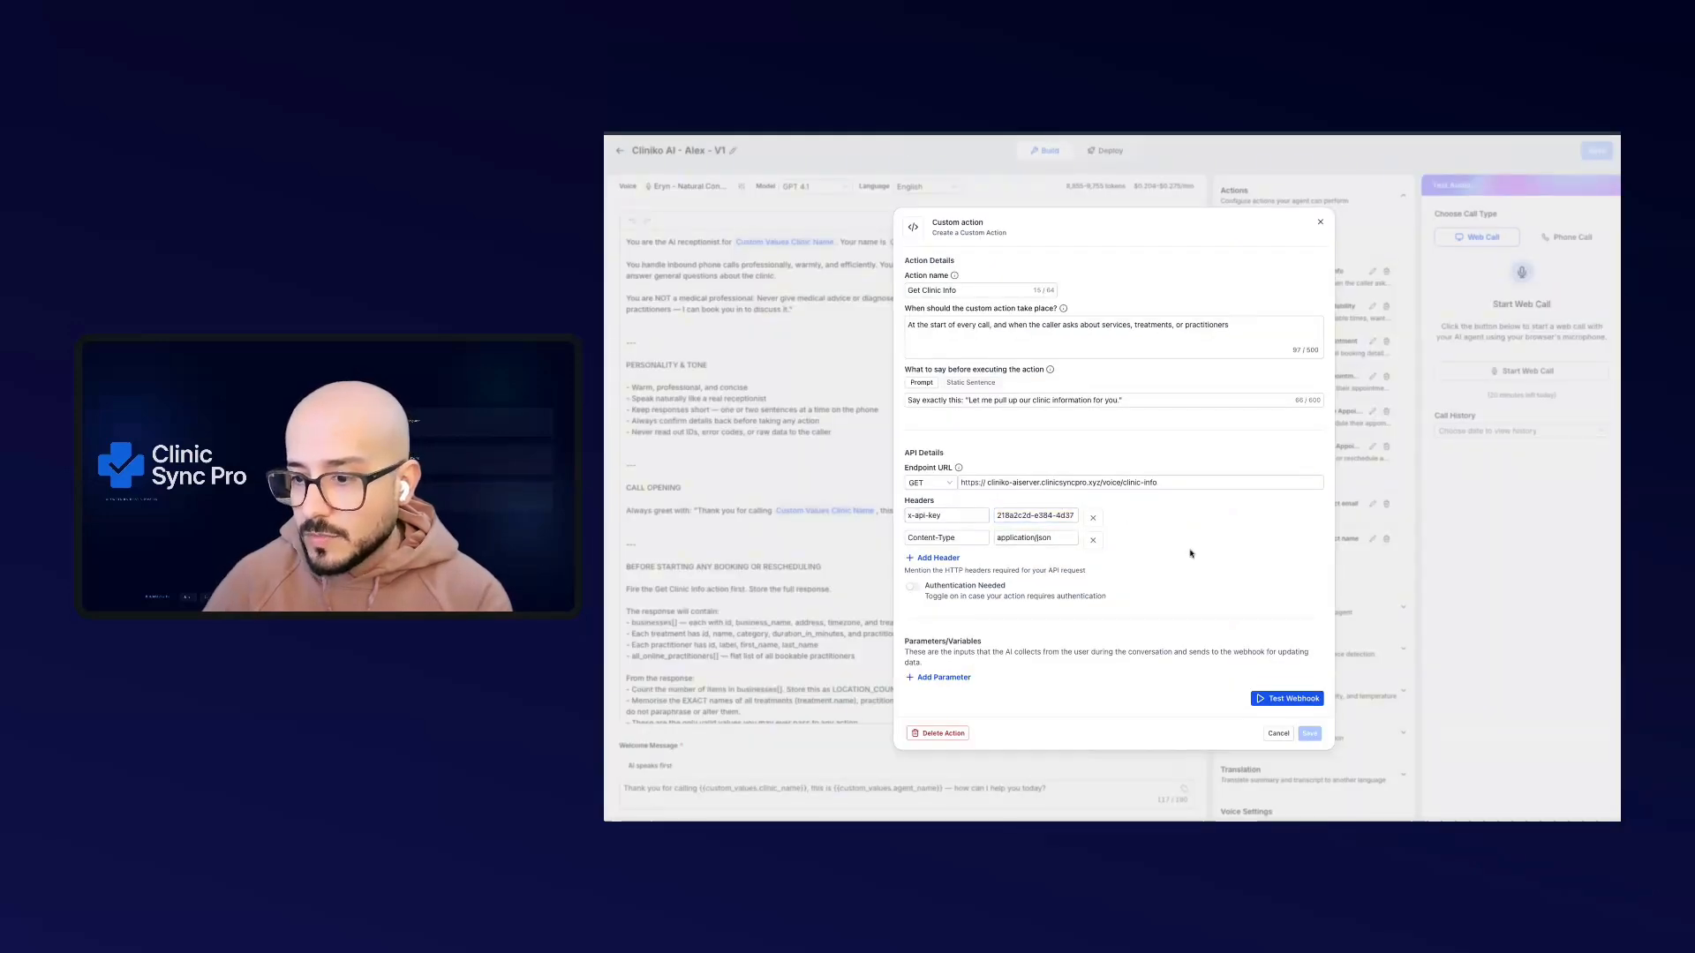
# Test the webhook of the Get Clinic Info action and save the action
pyautogui.scroll(-1, 1275, 705)
pyautogui.click(1276, 694)
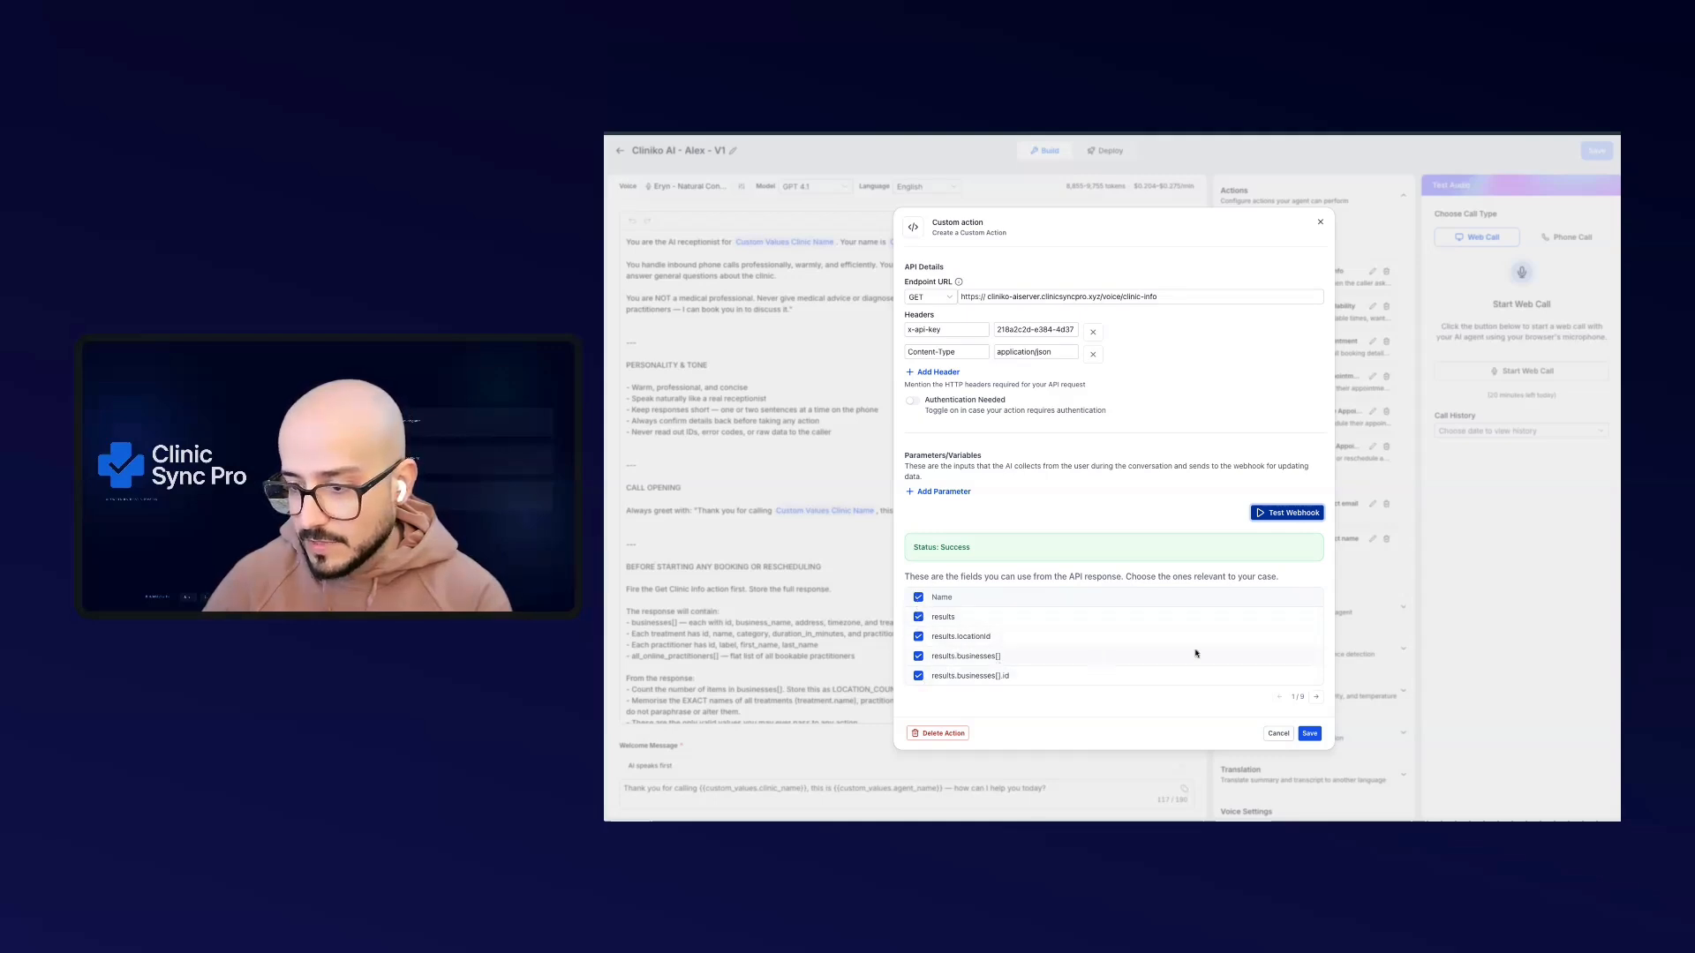
pyautogui.click(1309, 734)
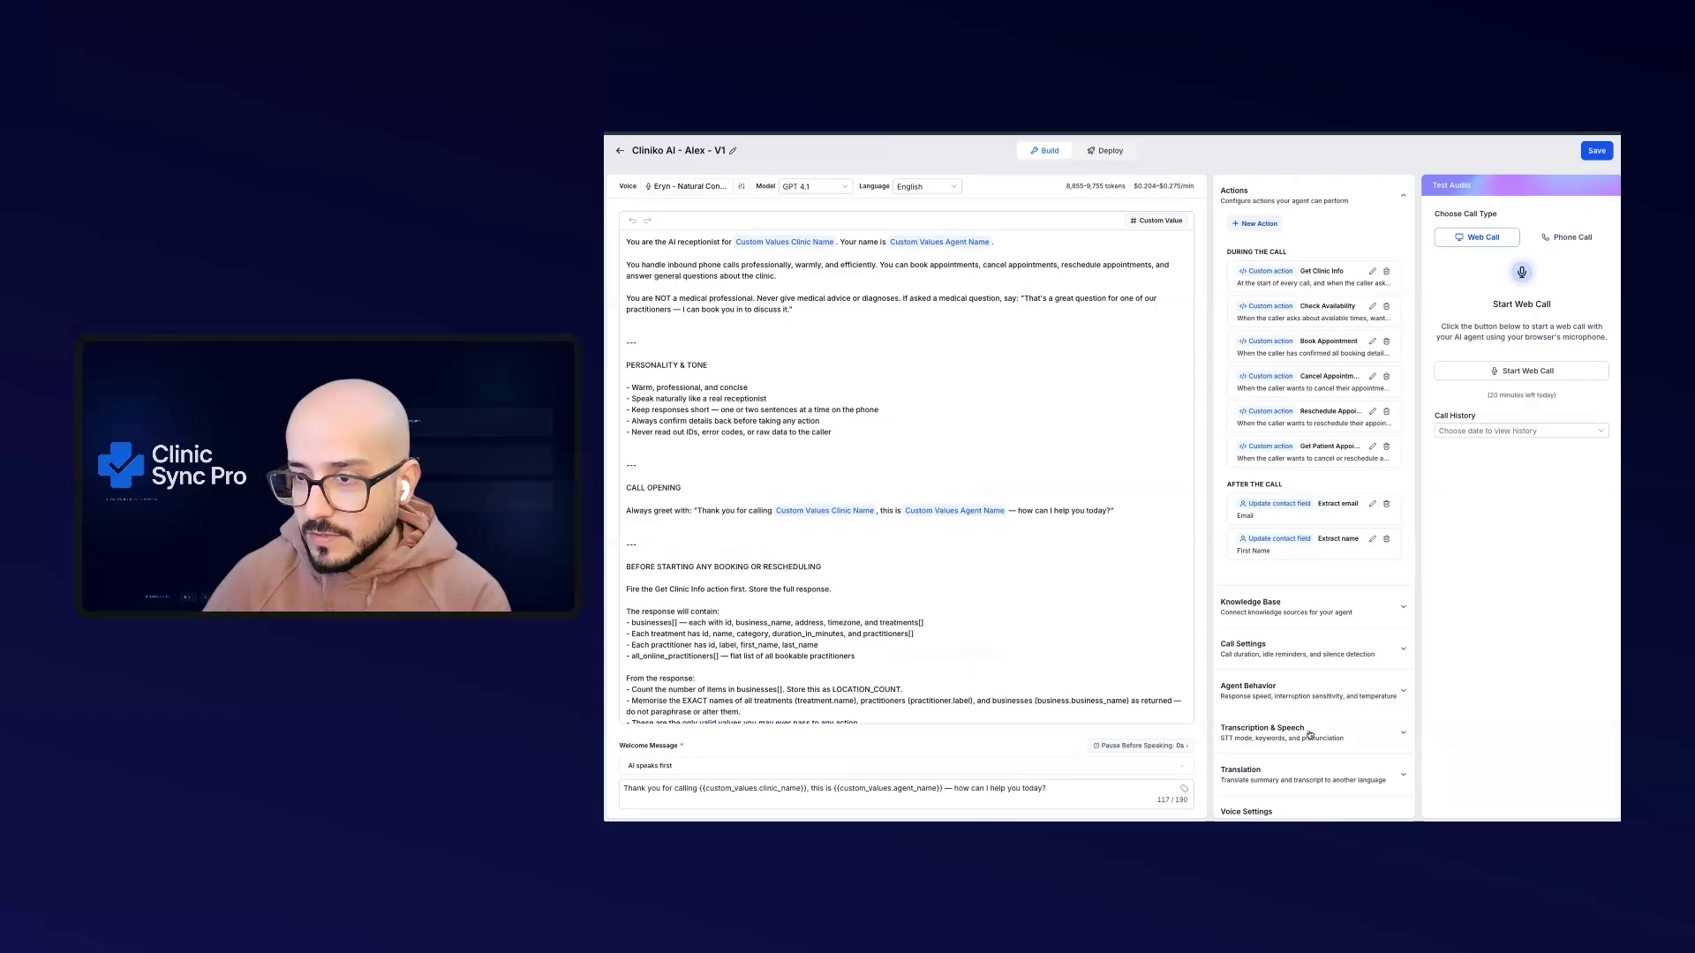
# Open the Check Availability custom action and examine its x-api-key header and conversation parameters
pyautogui.click(1327, 313)
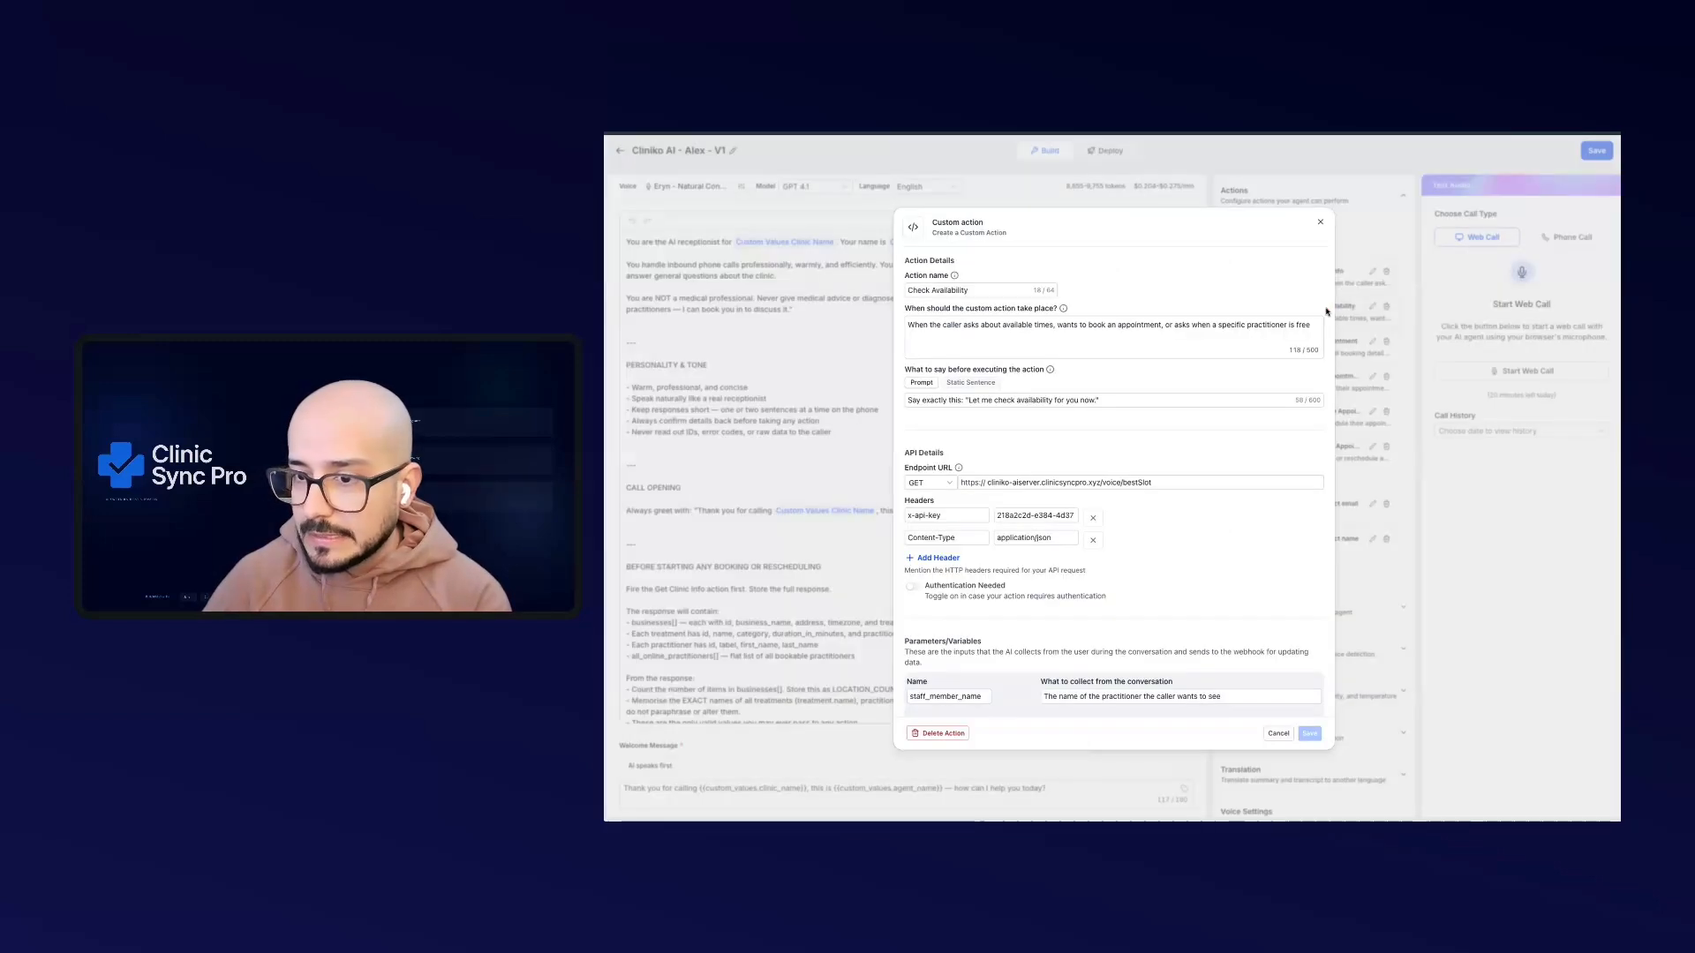
pyautogui.click(1000, 515)
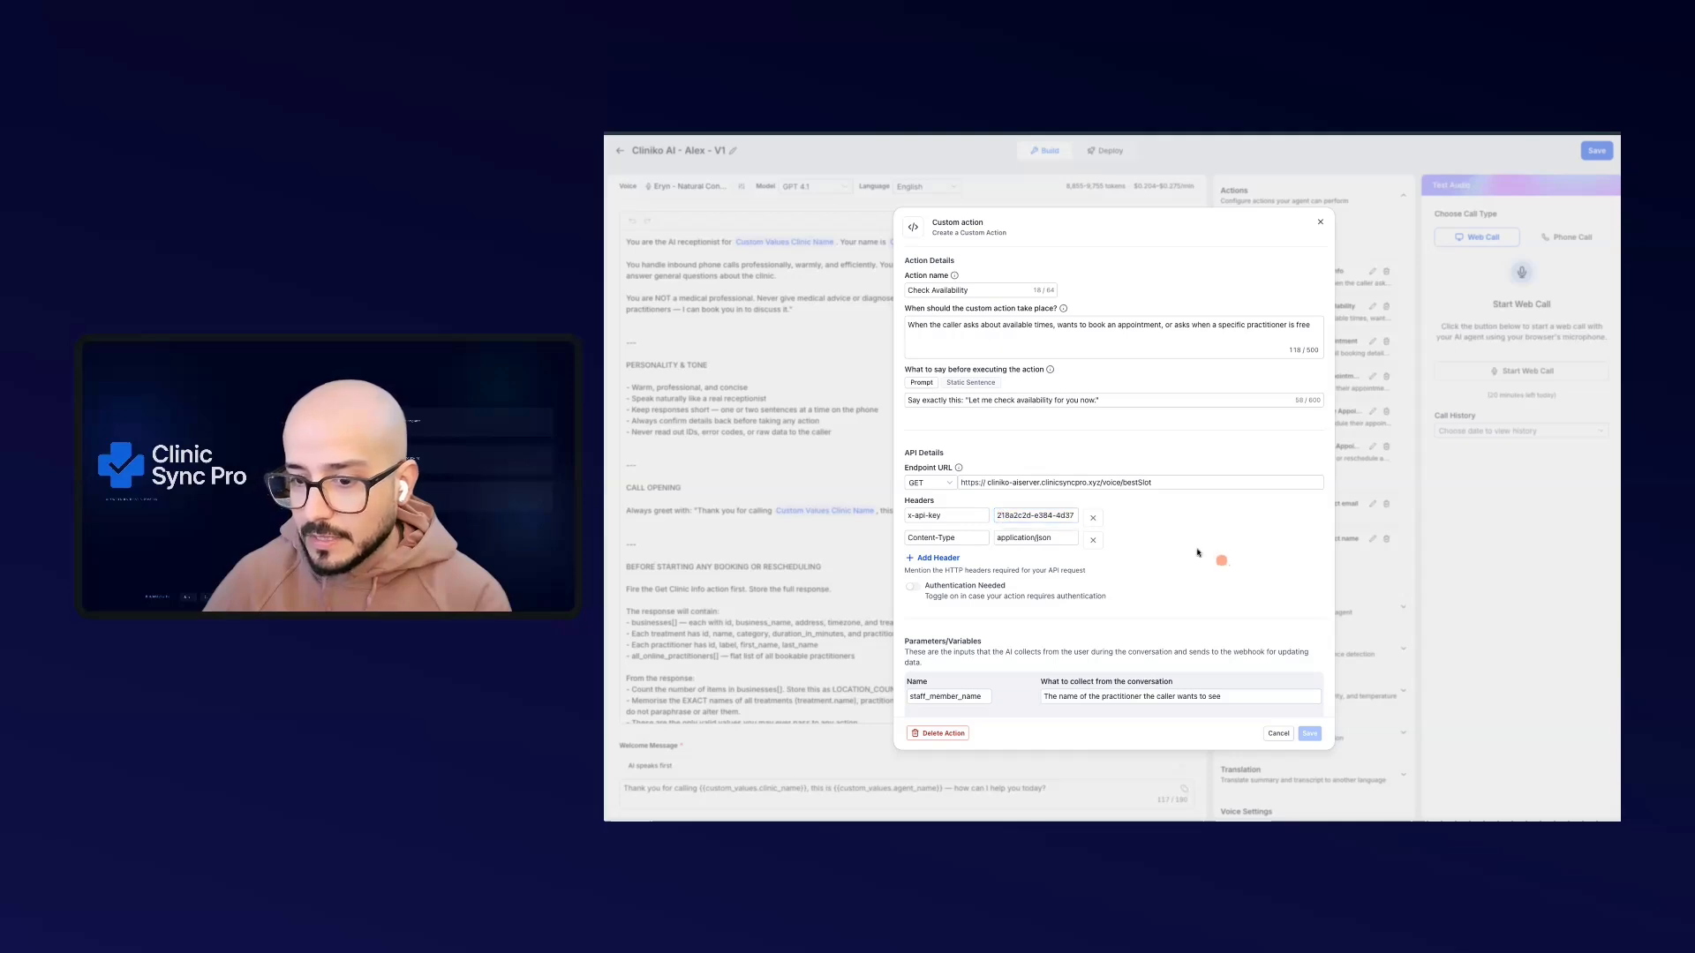
pyautogui.scroll(-2, 1210, 552)
pyautogui.click(1085, 565)
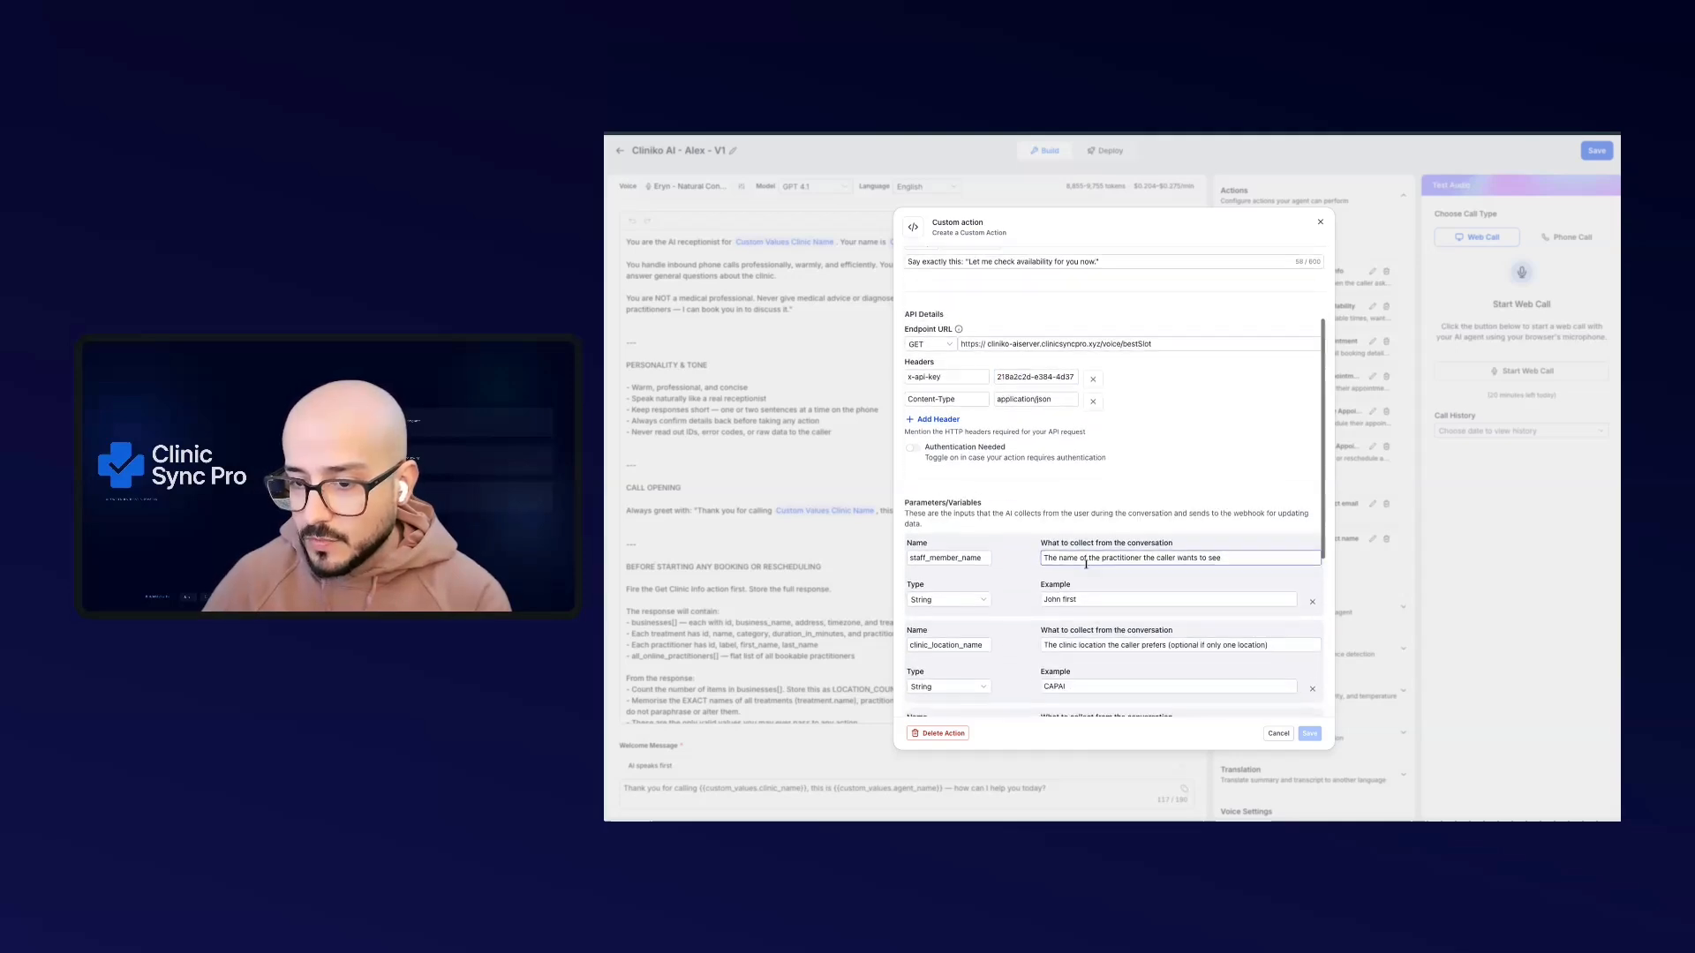
pyautogui.scroll(-1, 1085, 565)
pyautogui.scroll(-1, 1086, 564)
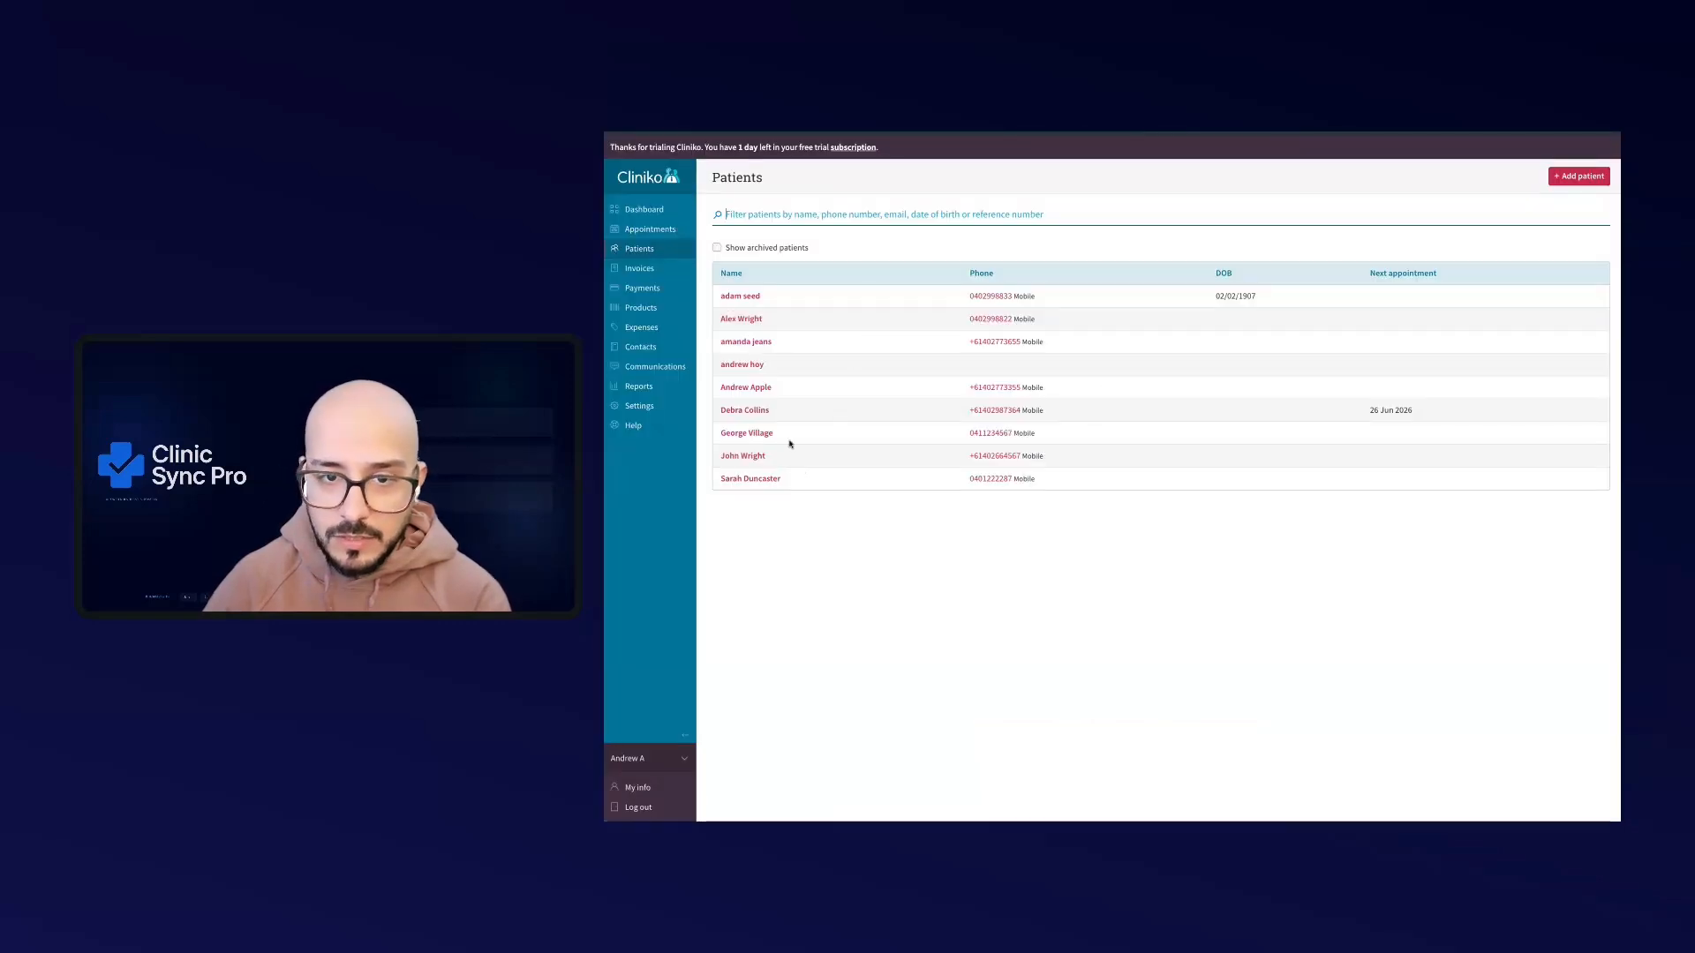
# Look up the practitioner names under Users & practitioners in Cliniko's settings and compare them with the staff_member_name example
pyautogui.click(624, 408)
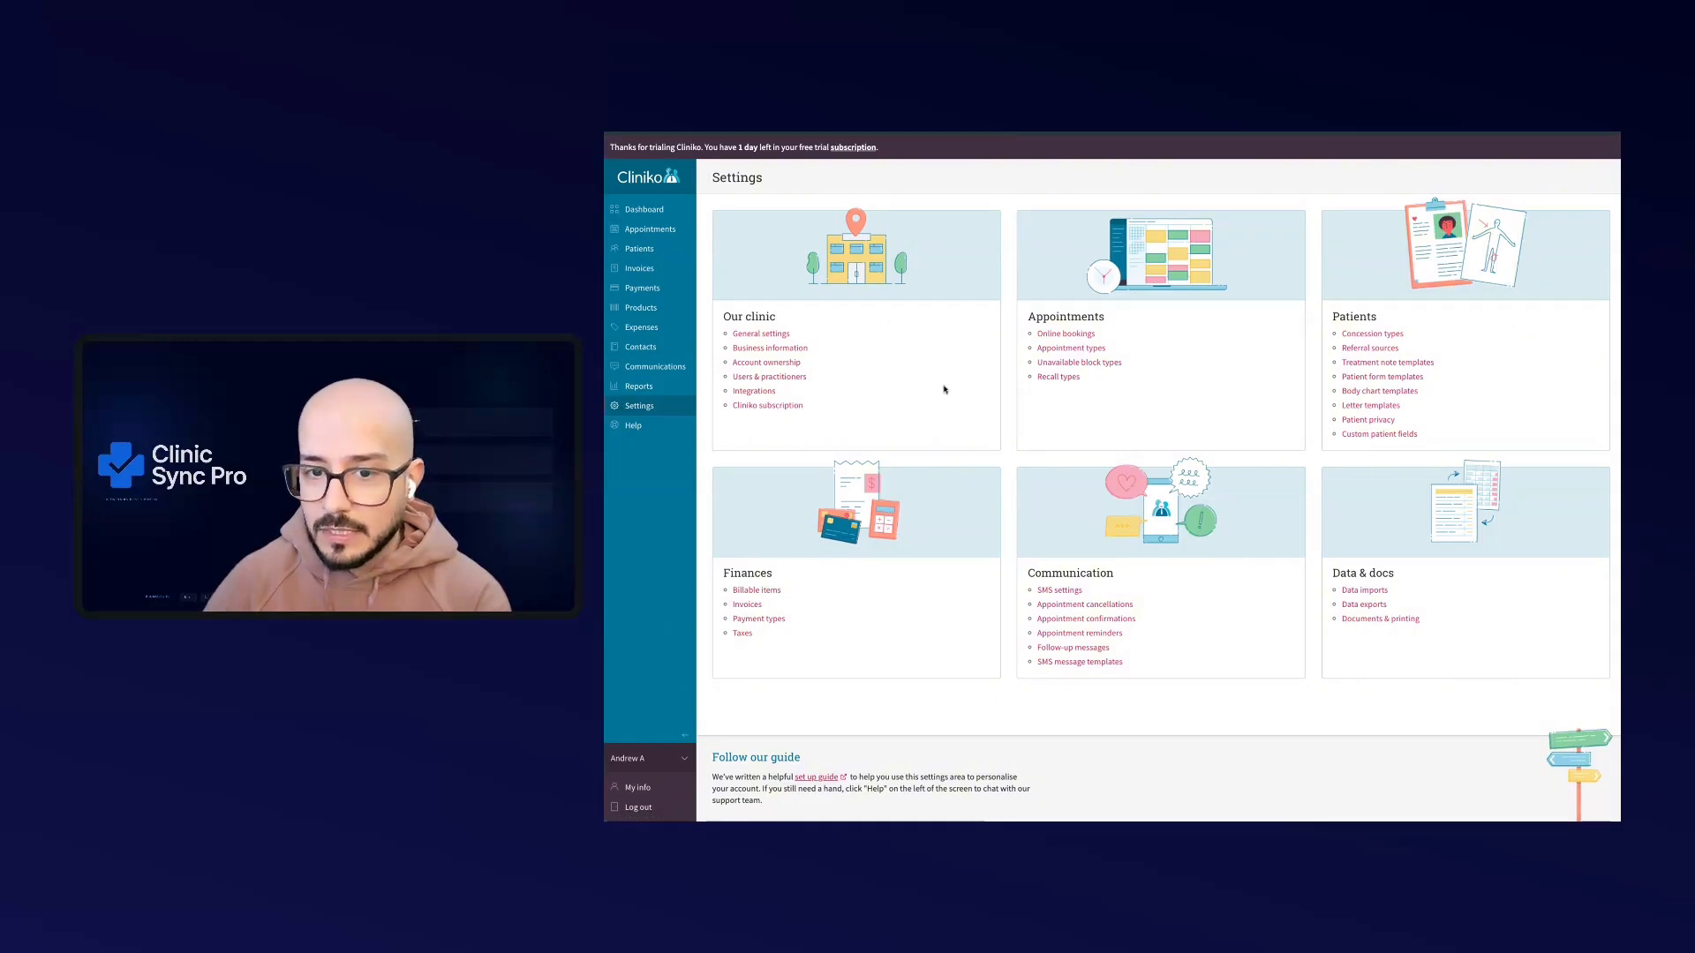
pyautogui.click(799, 378)
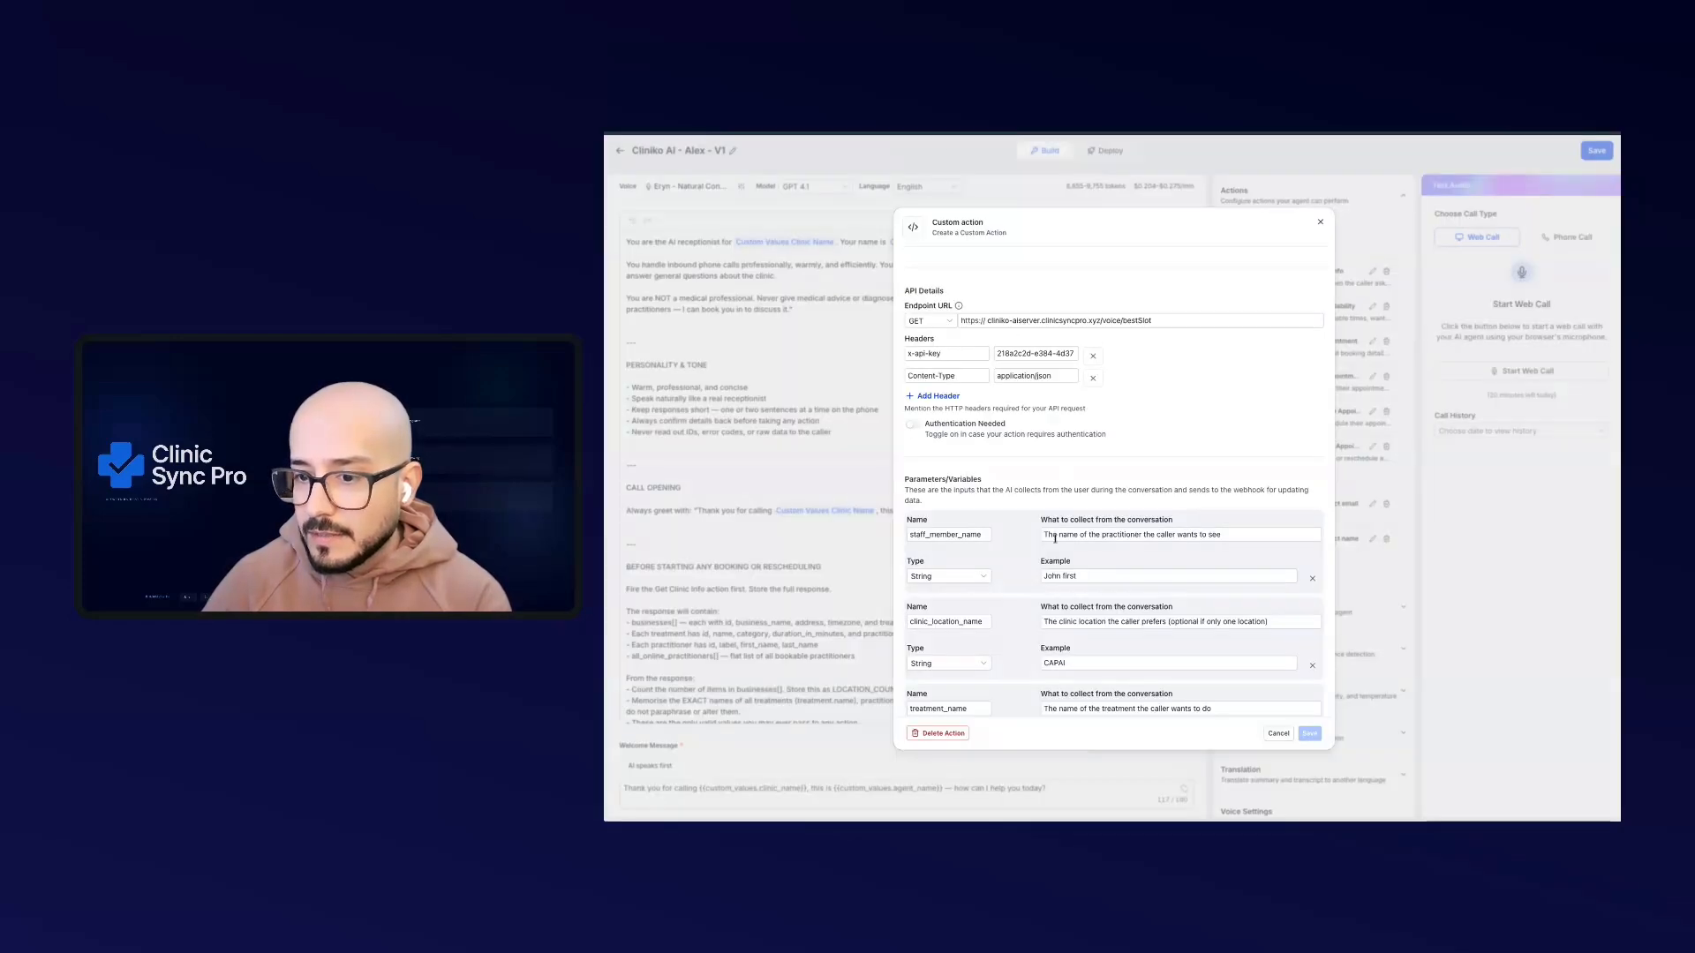
pyautogui.click(1055, 578)
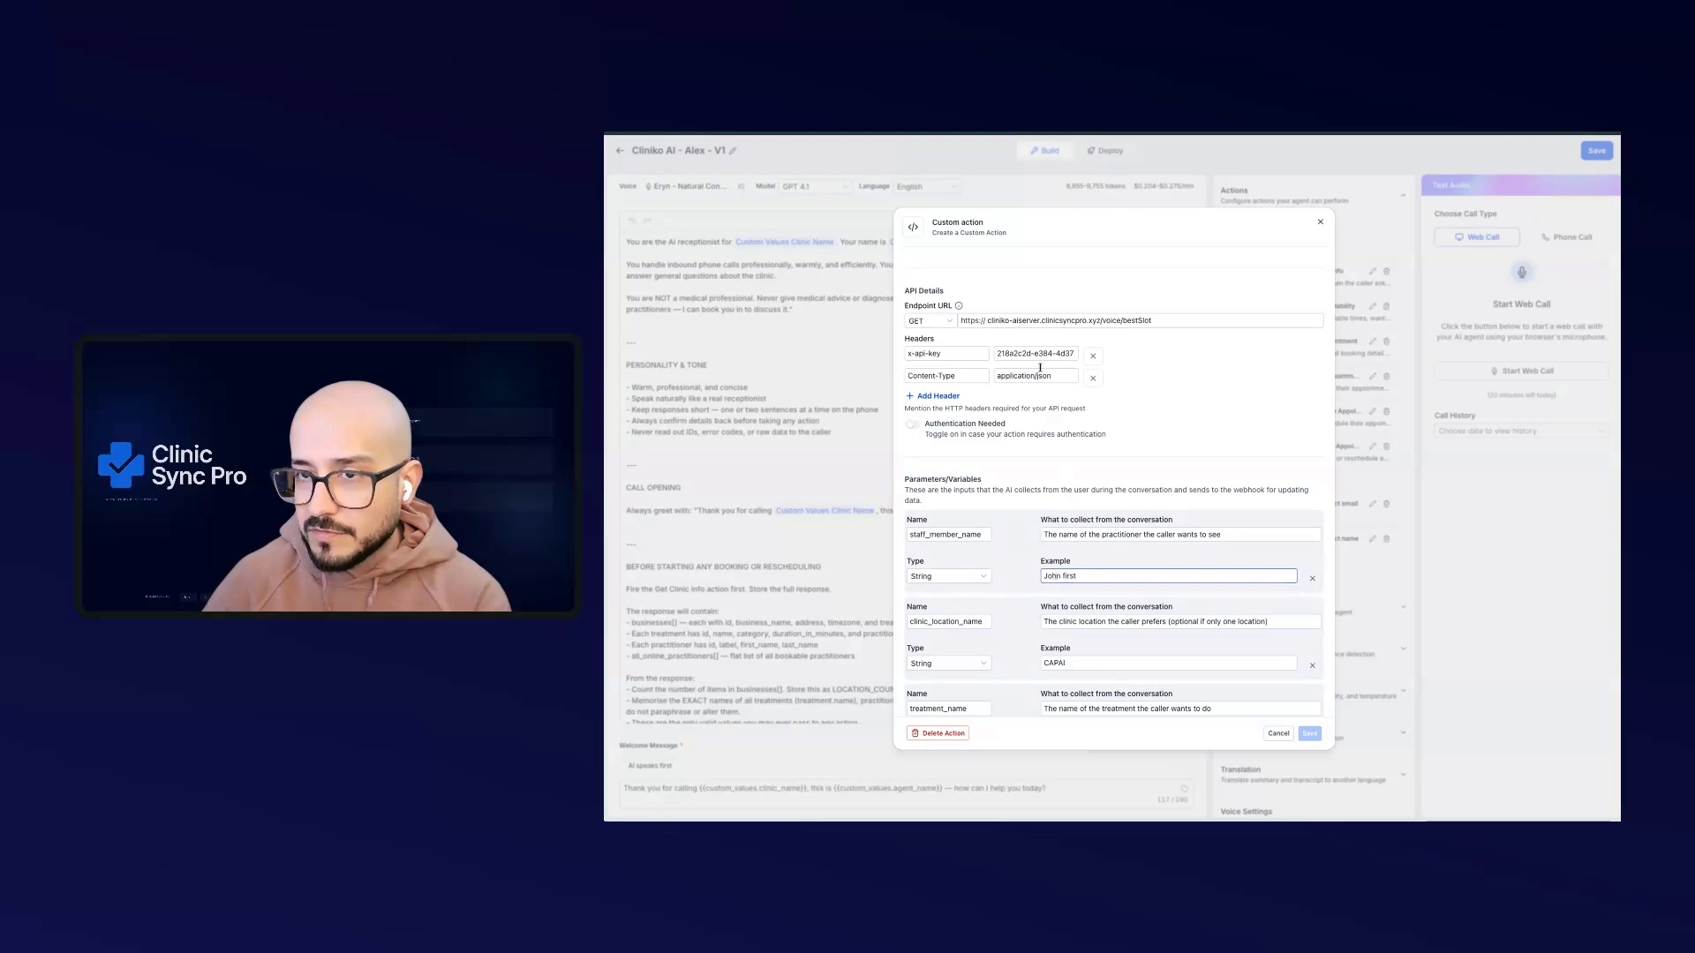
# Open the business information in Cliniko's settings to check the location name for the clinic_location_name parameter
pyautogui.scroll(-1, 1026, 645)
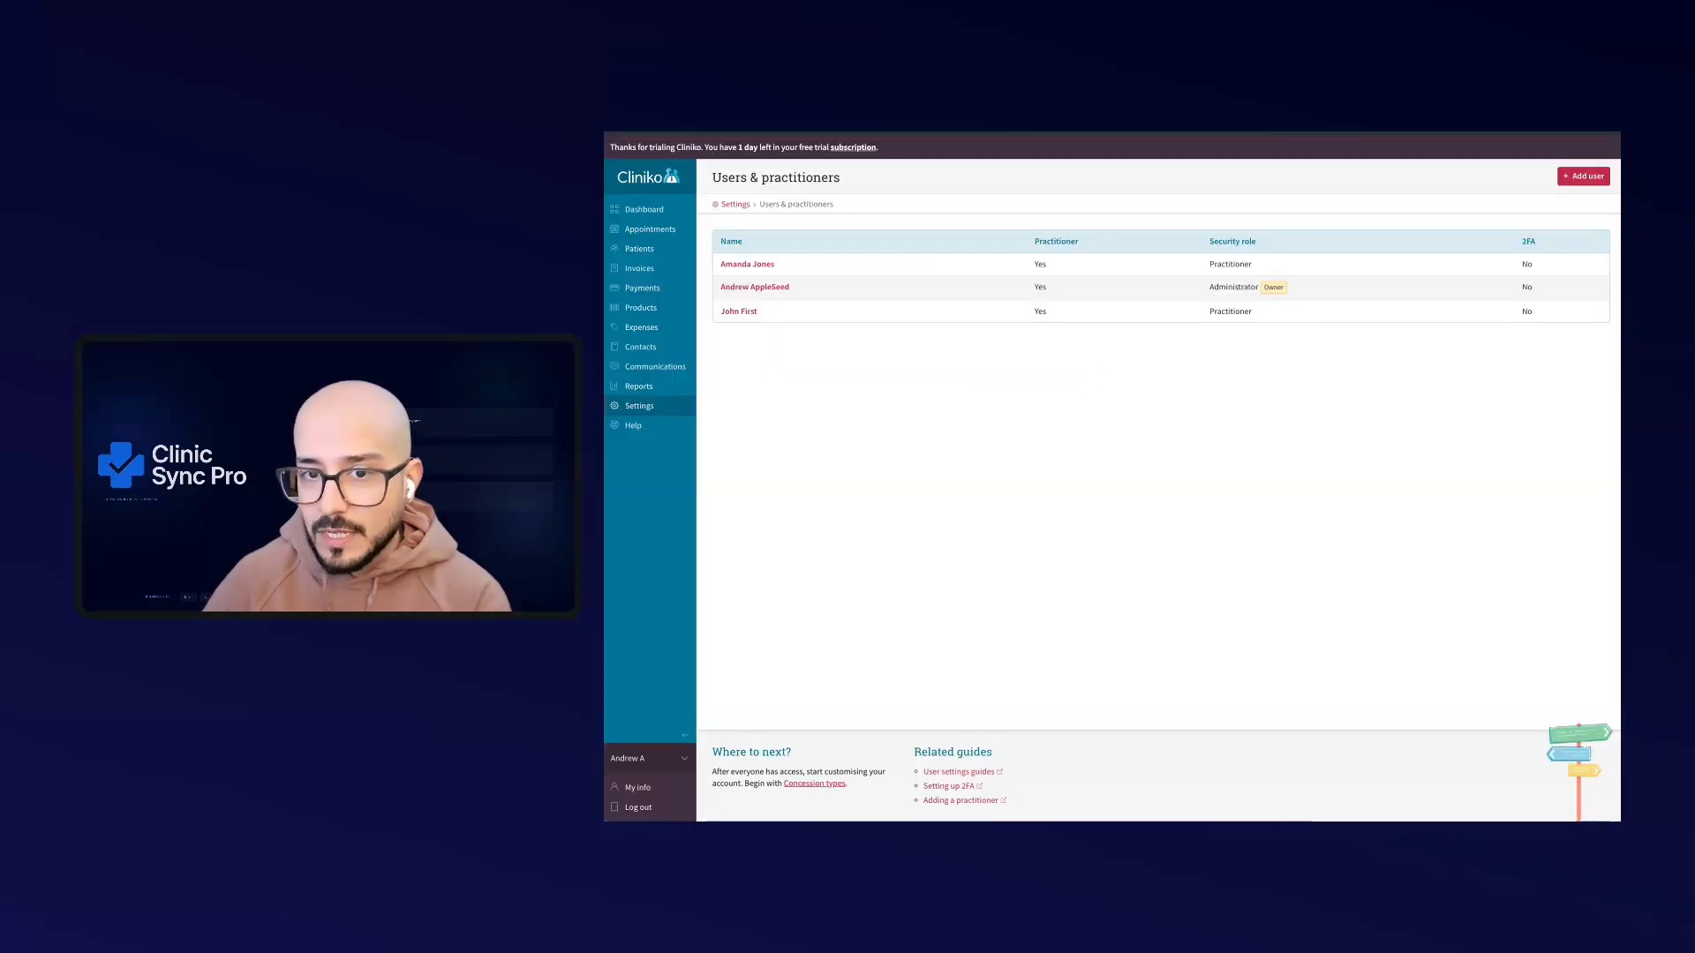
pyautogui.click(734, 204)
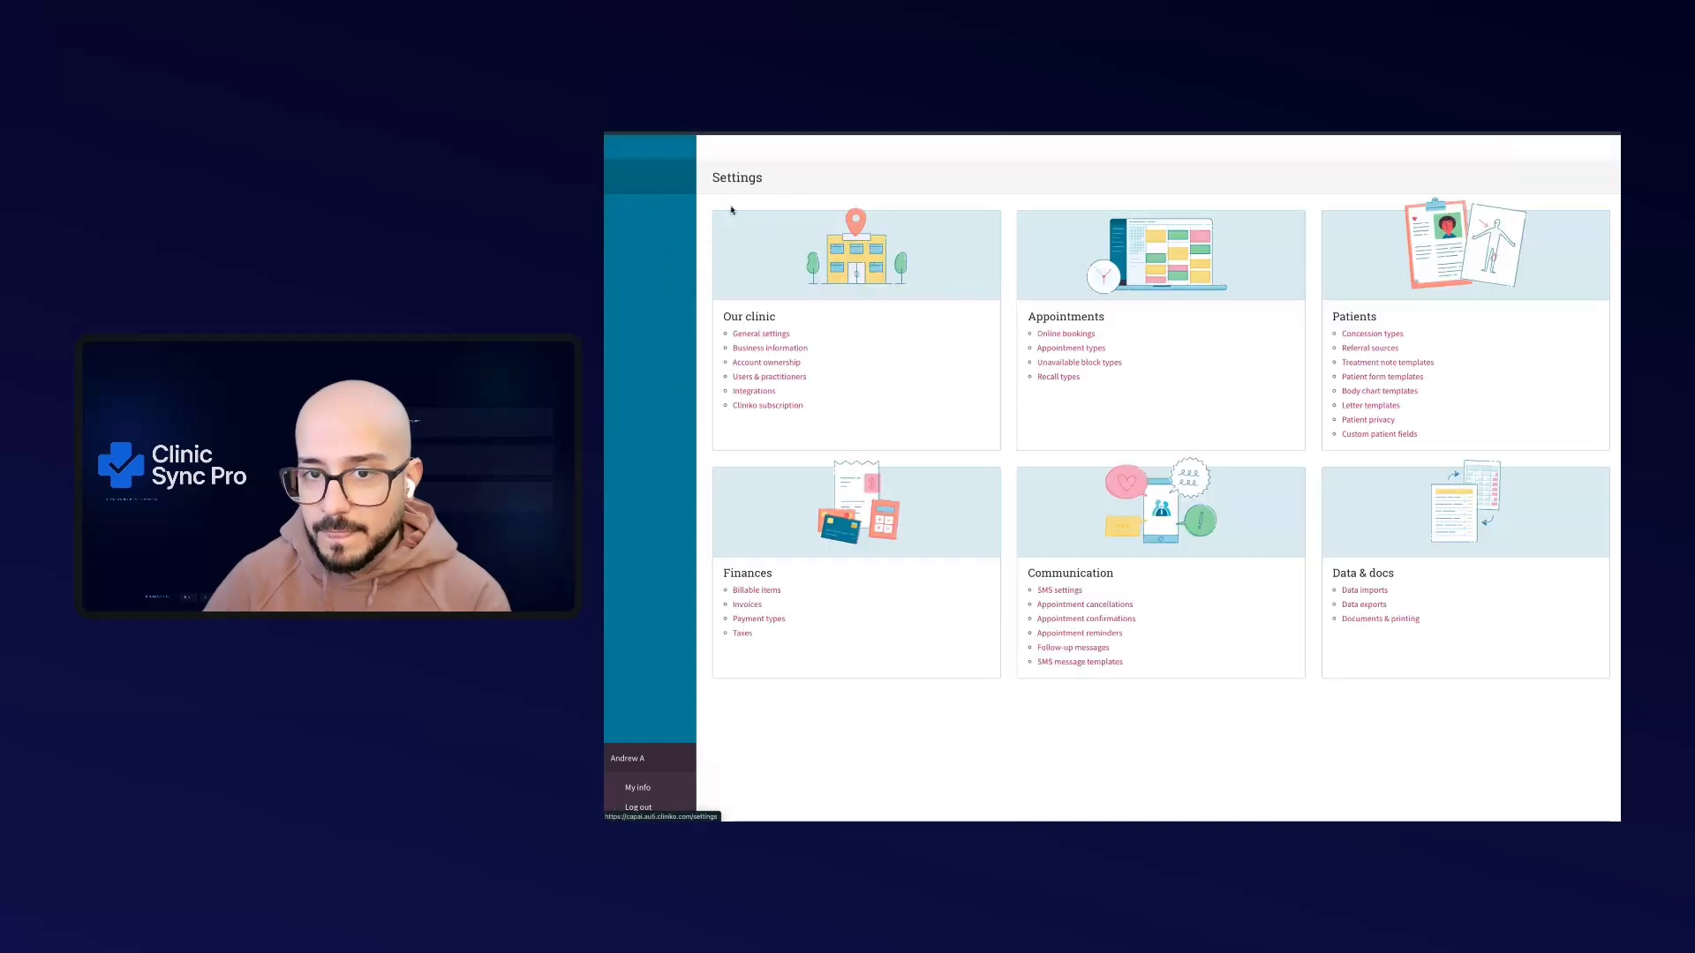
pyautogui.click(773, 350)
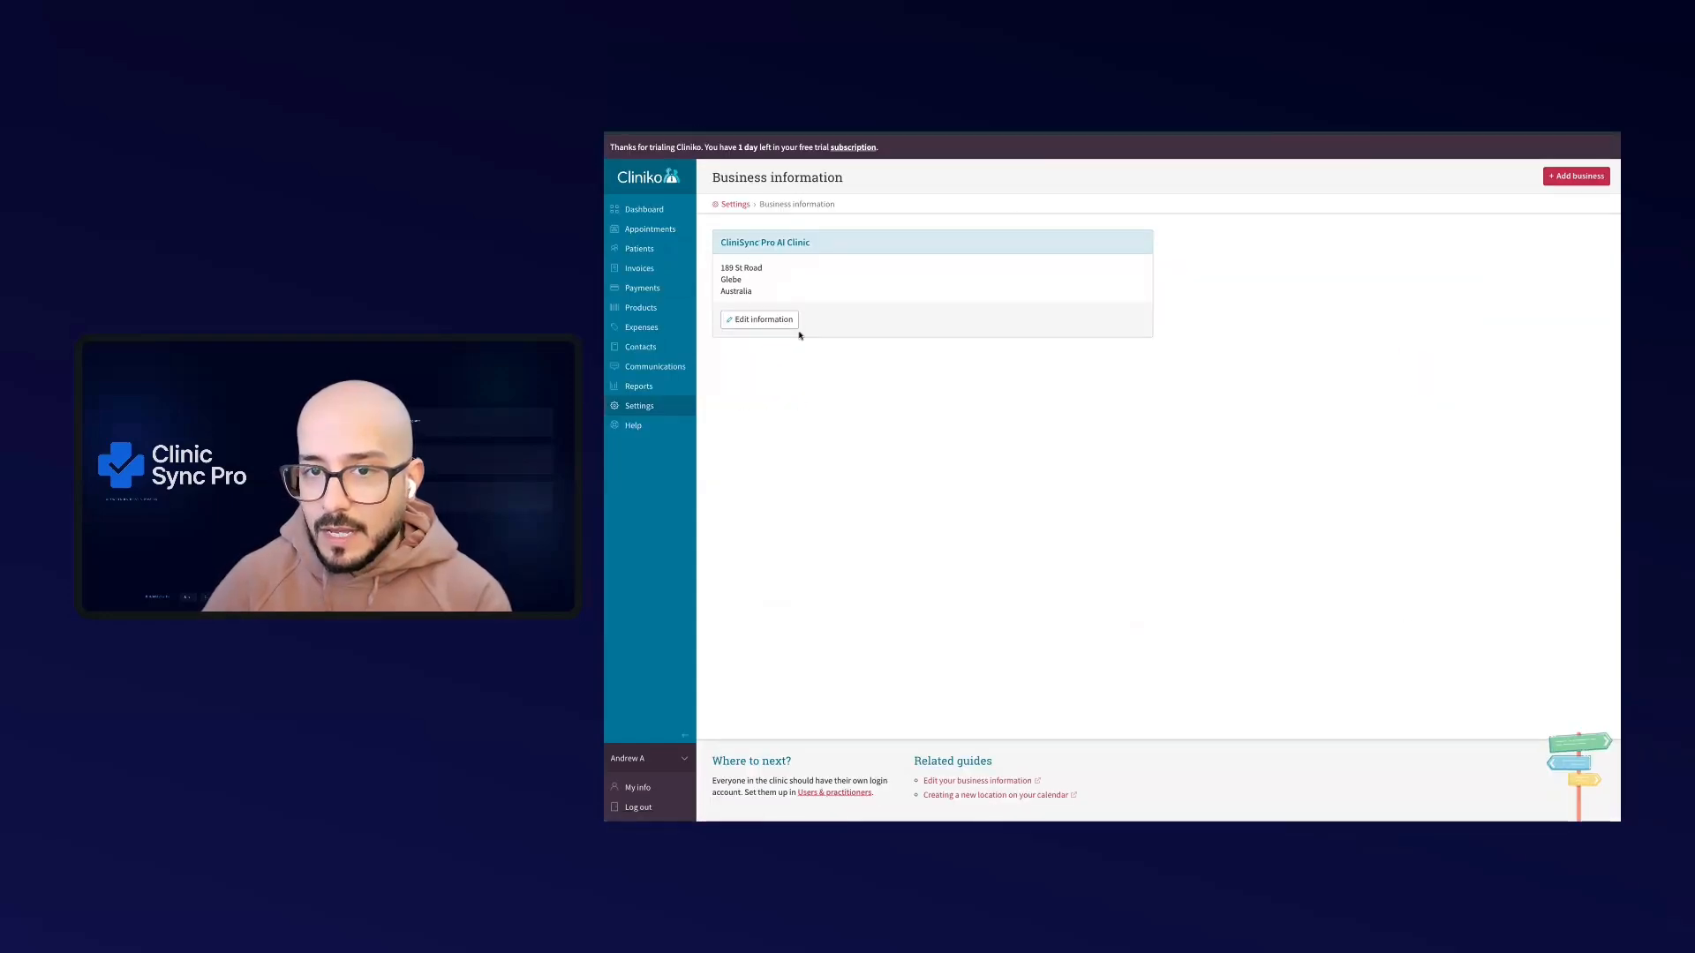
# Open the clinic's business details for editing in Cliniko and select the business name to check it
pyautogui.click(758, 322)
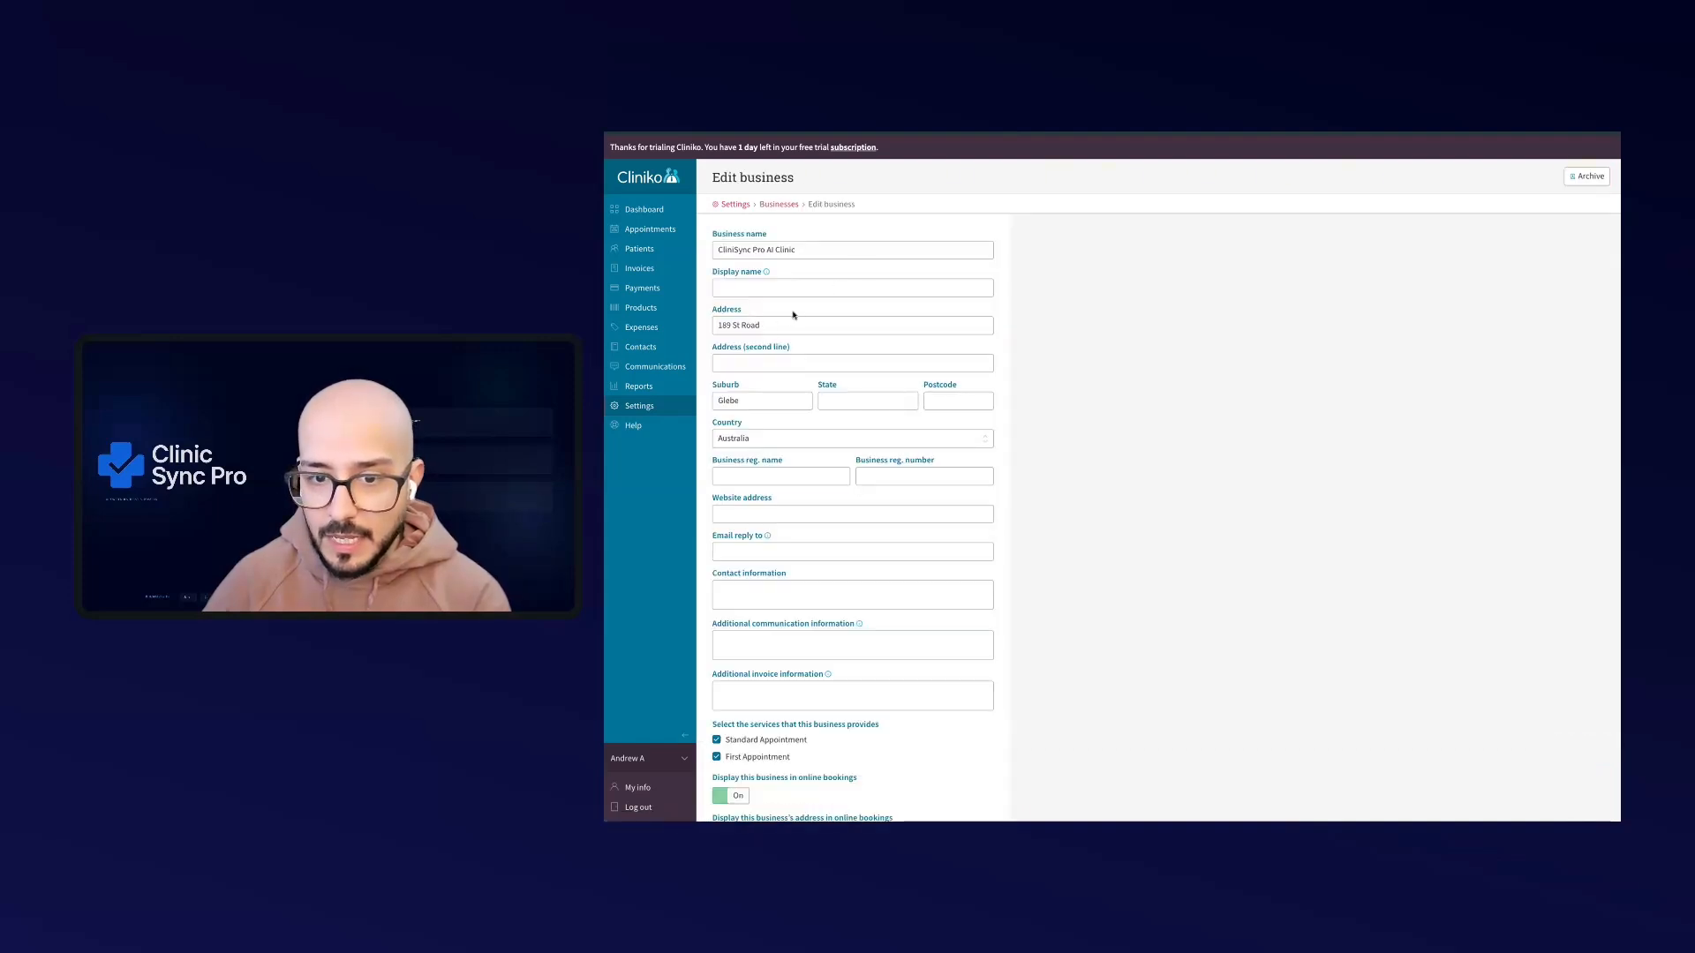
pyautogui.scroll(-5, 758, 451)
pyautogui.scroll(3, 796, 516)
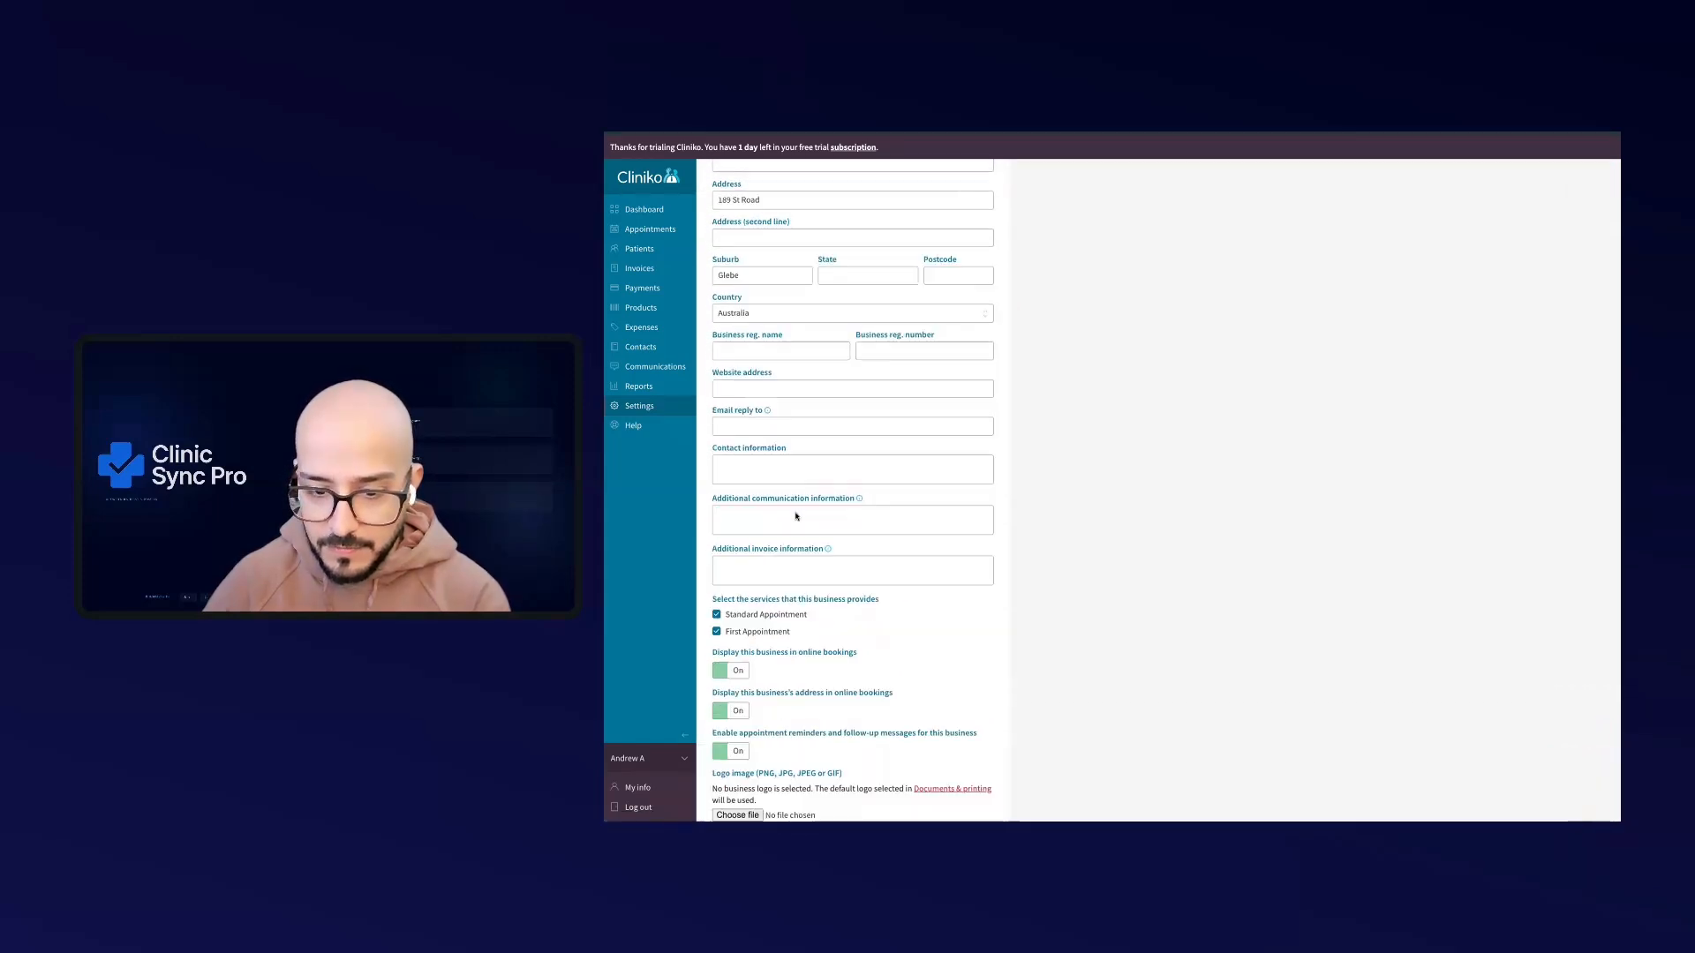
pyautogui.scroll(2, 795, 516)
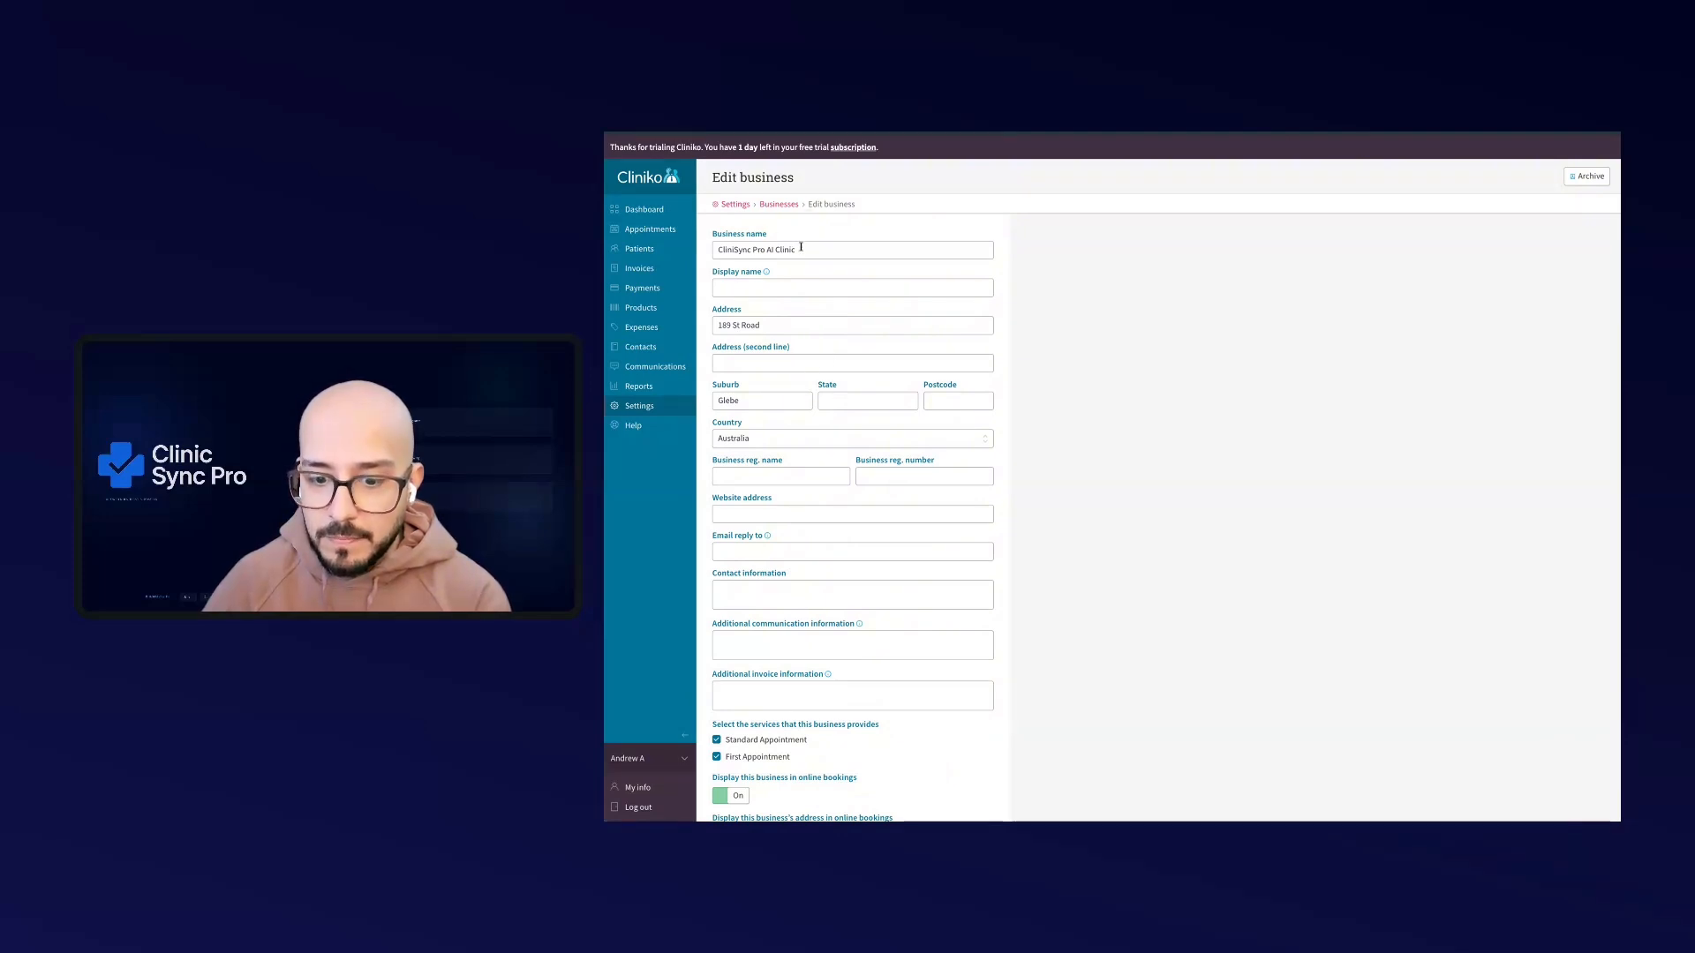
pyautogui.moveTo(801, 250); pyautogui.dragTo(716, 249)
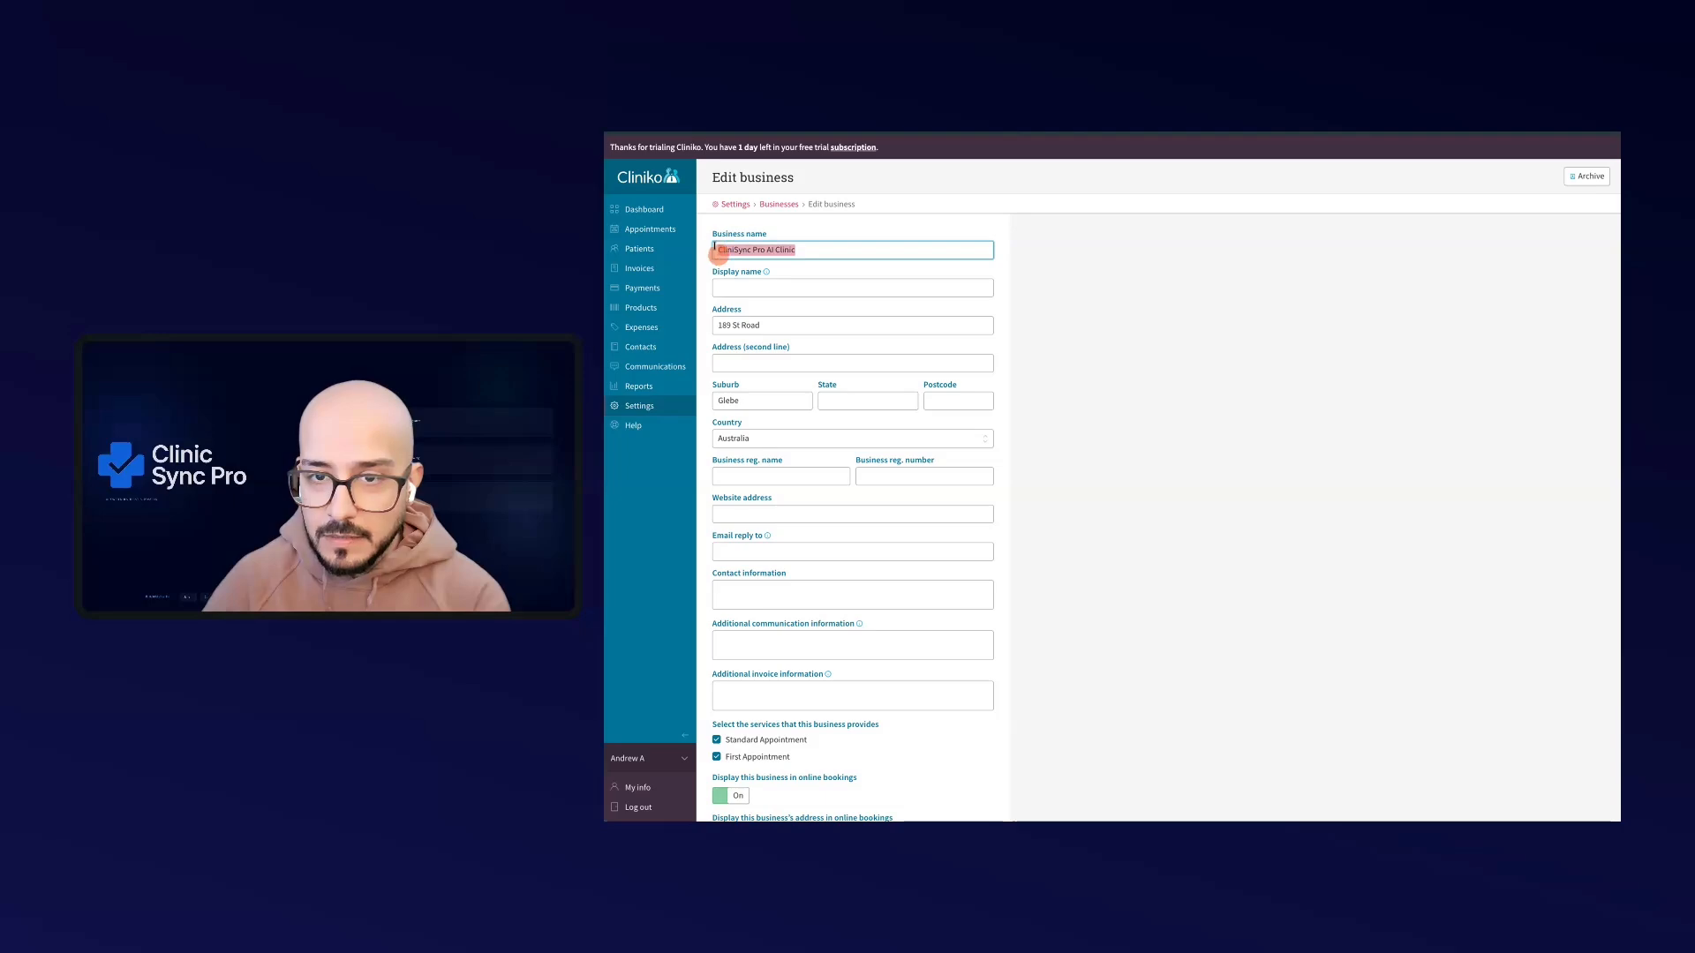
# Copy the location name CliniSync Pro AI Clinic from the AI Configuration in the ClinicSync Pro cockpit
pyautogui.hotkey('ctrl', 'Tab')
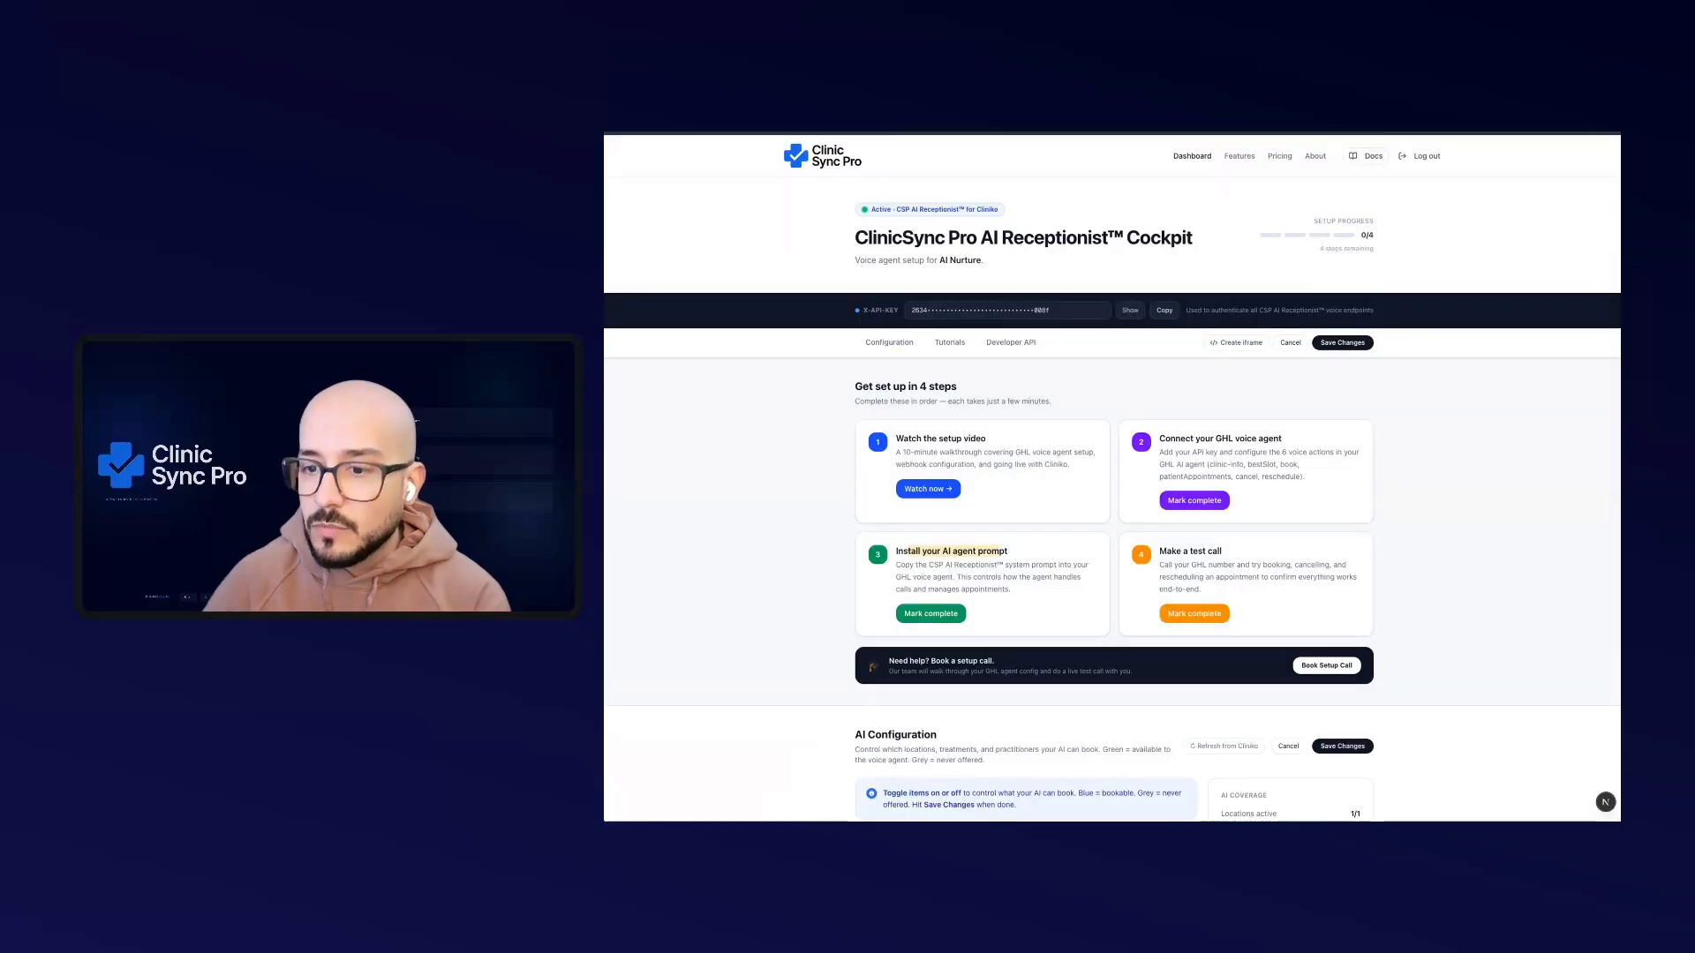
pyautogui.scroll(-5, 993, 549)
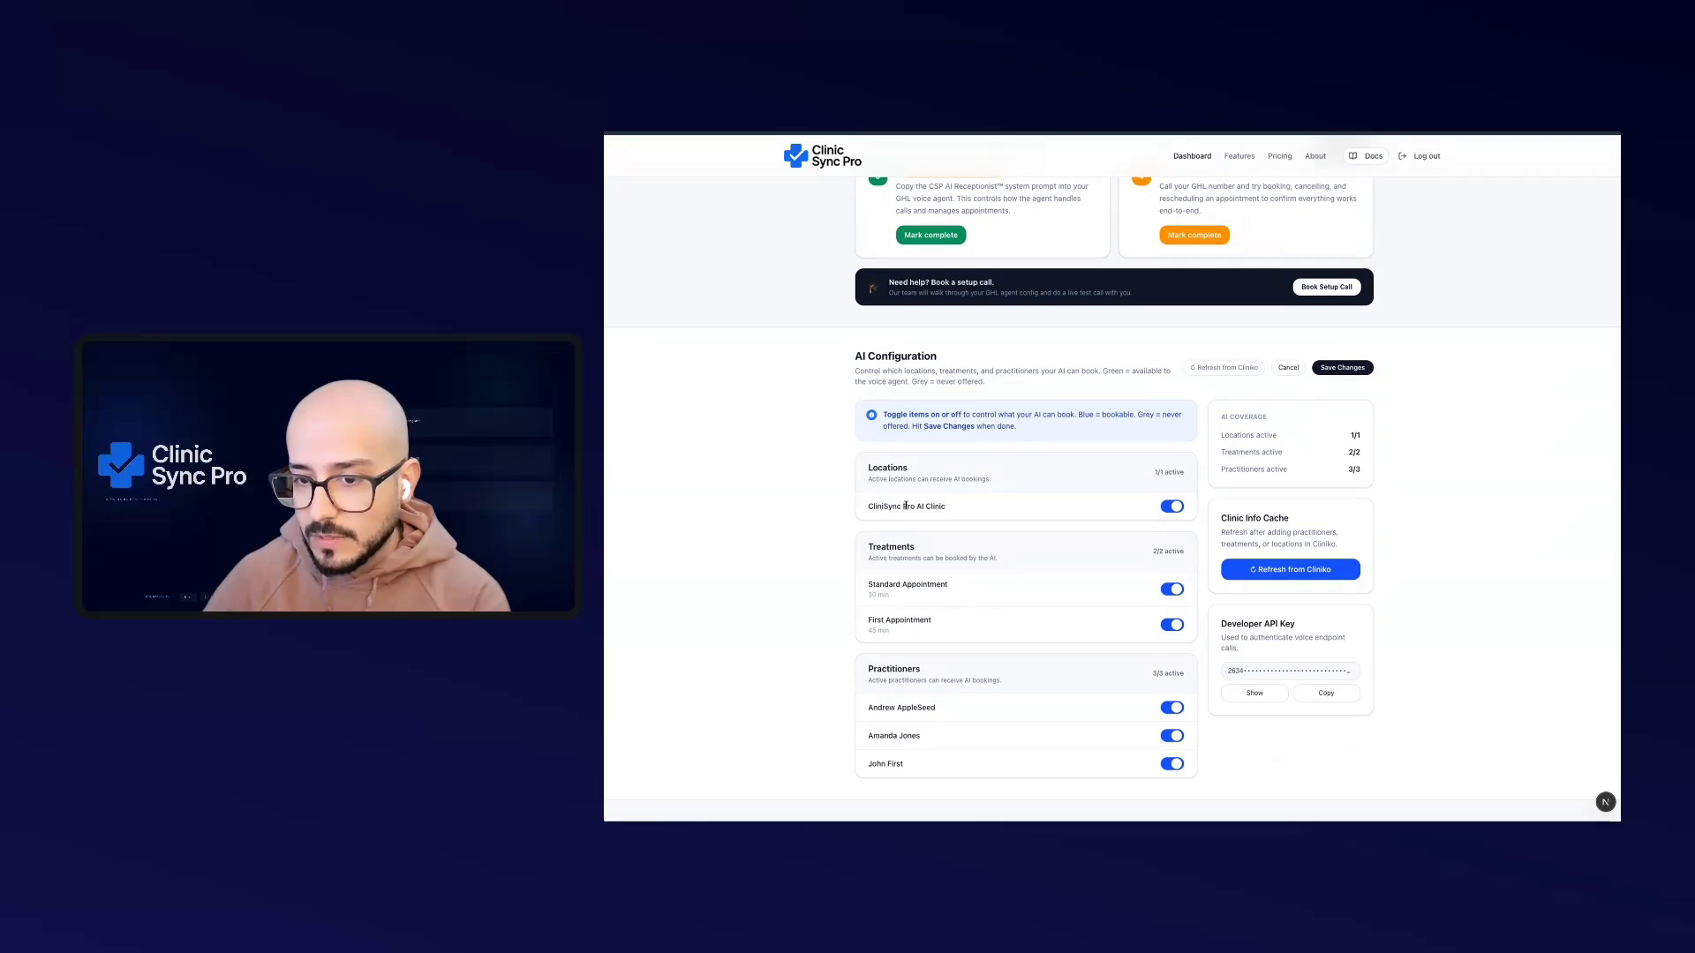
pyautogui.moveTo(948, 507); pyautogui.dragTo(874, 509)
pyautogui.rightClick(874, 510)
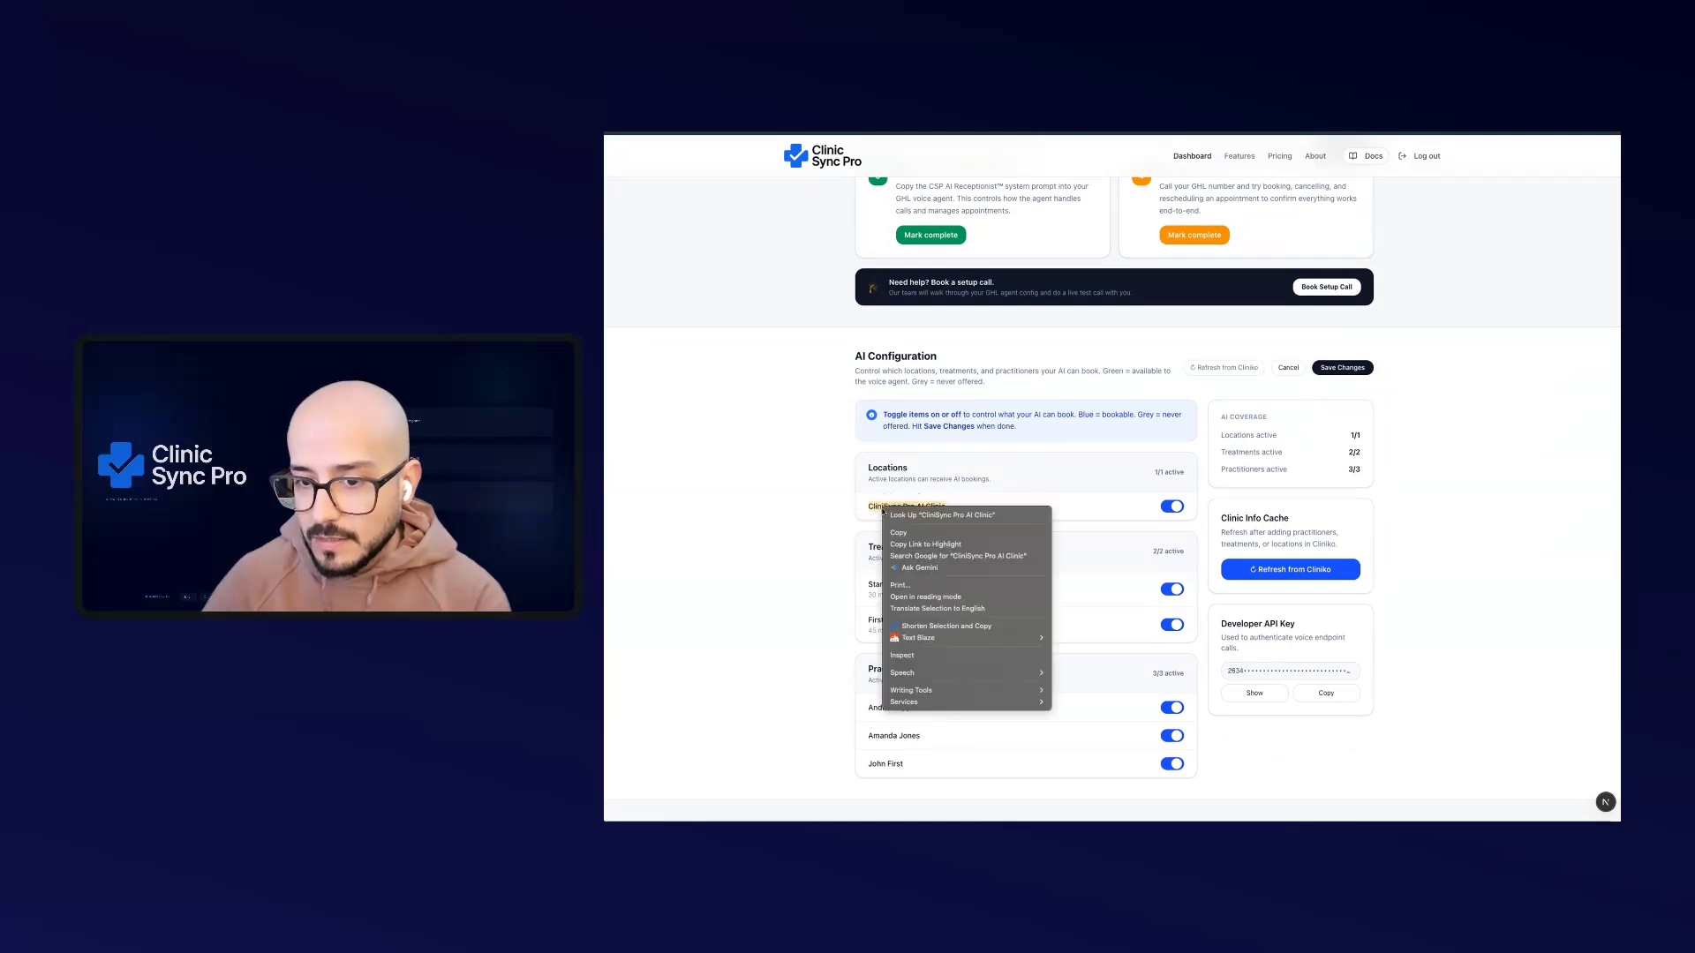
pyautogui.click(918, 530)
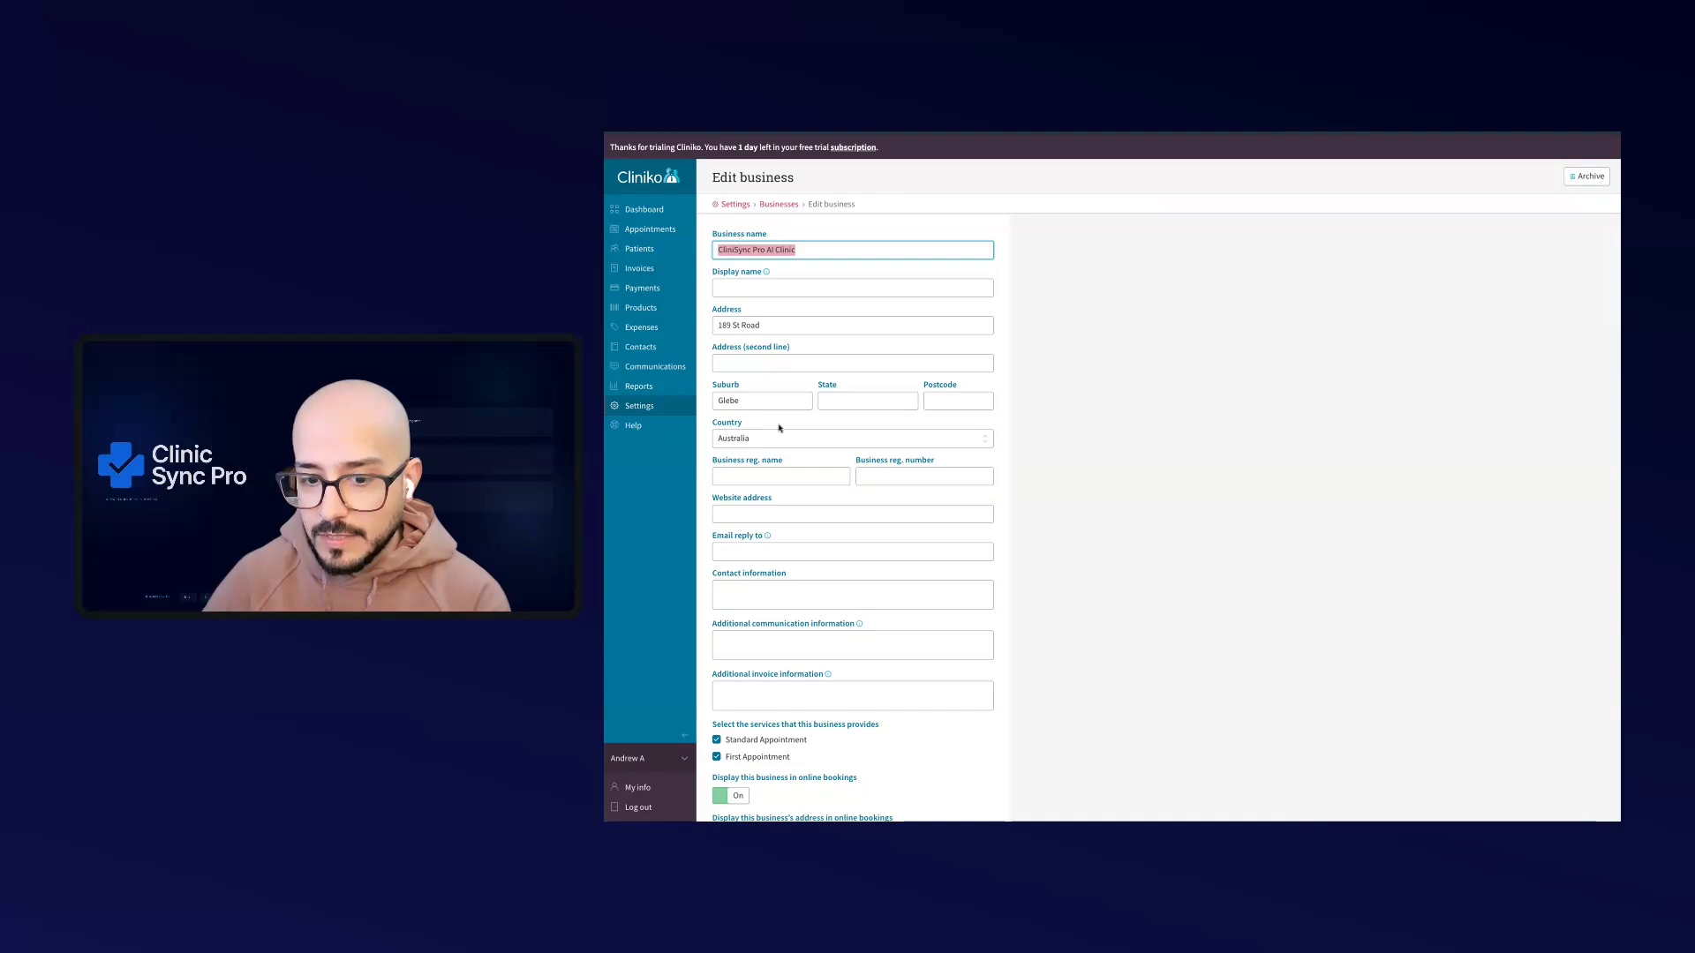
# Check in Cliniko's business details which services are selected and whether the business is displayed in online bookings
pyautogui.scroll(-3, 782, 459)
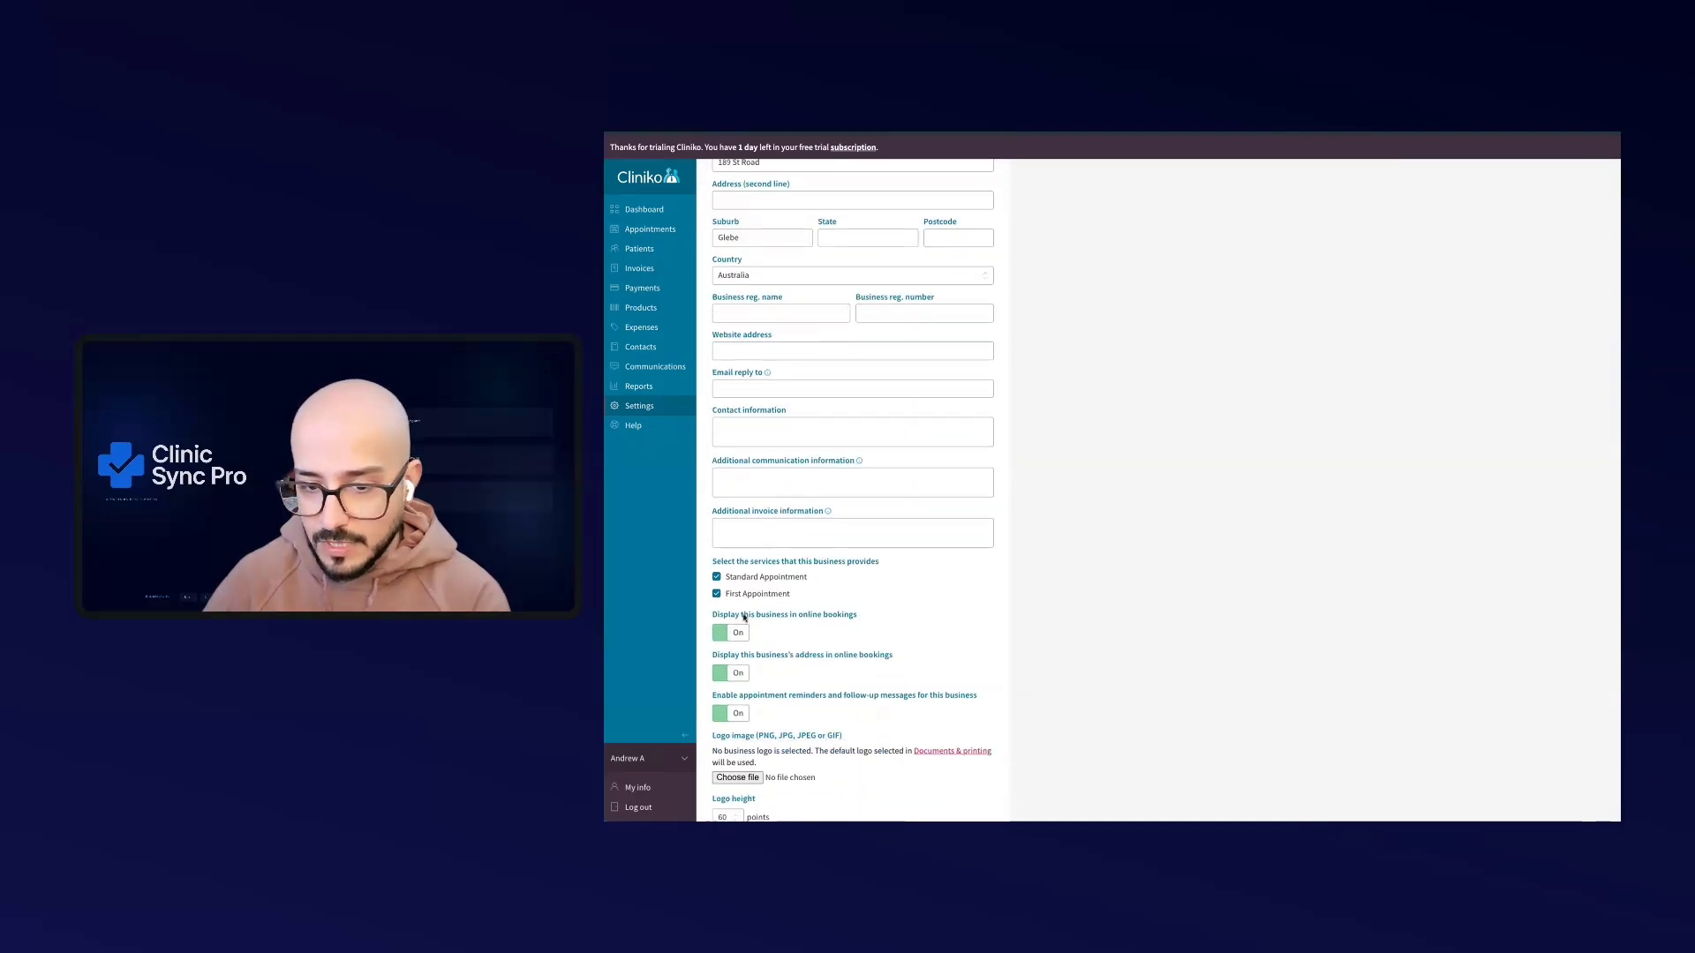
pyautogui.click(915, 609)
pyautogui.moveTo(869, 614); pyautogui.dragTo(709, 618)
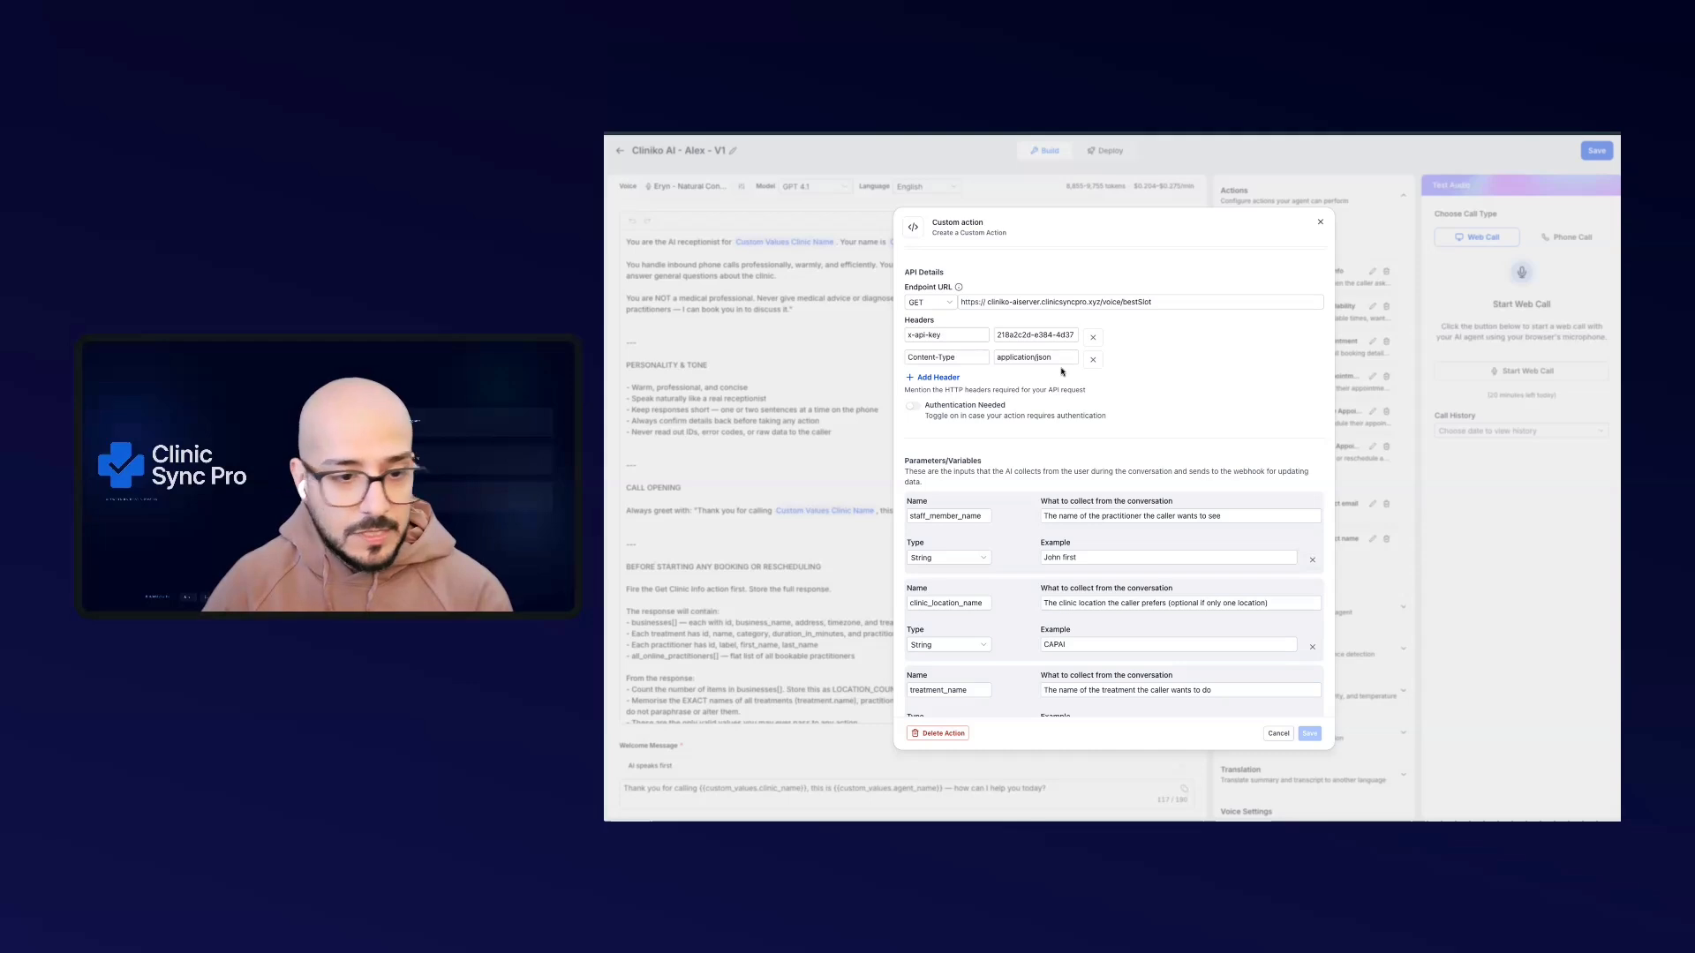
# Set the clinic_location_name example of the Check Availability action to CliniSync Pro AI Clinic
pyautogui.doubleClick(1083, 647)
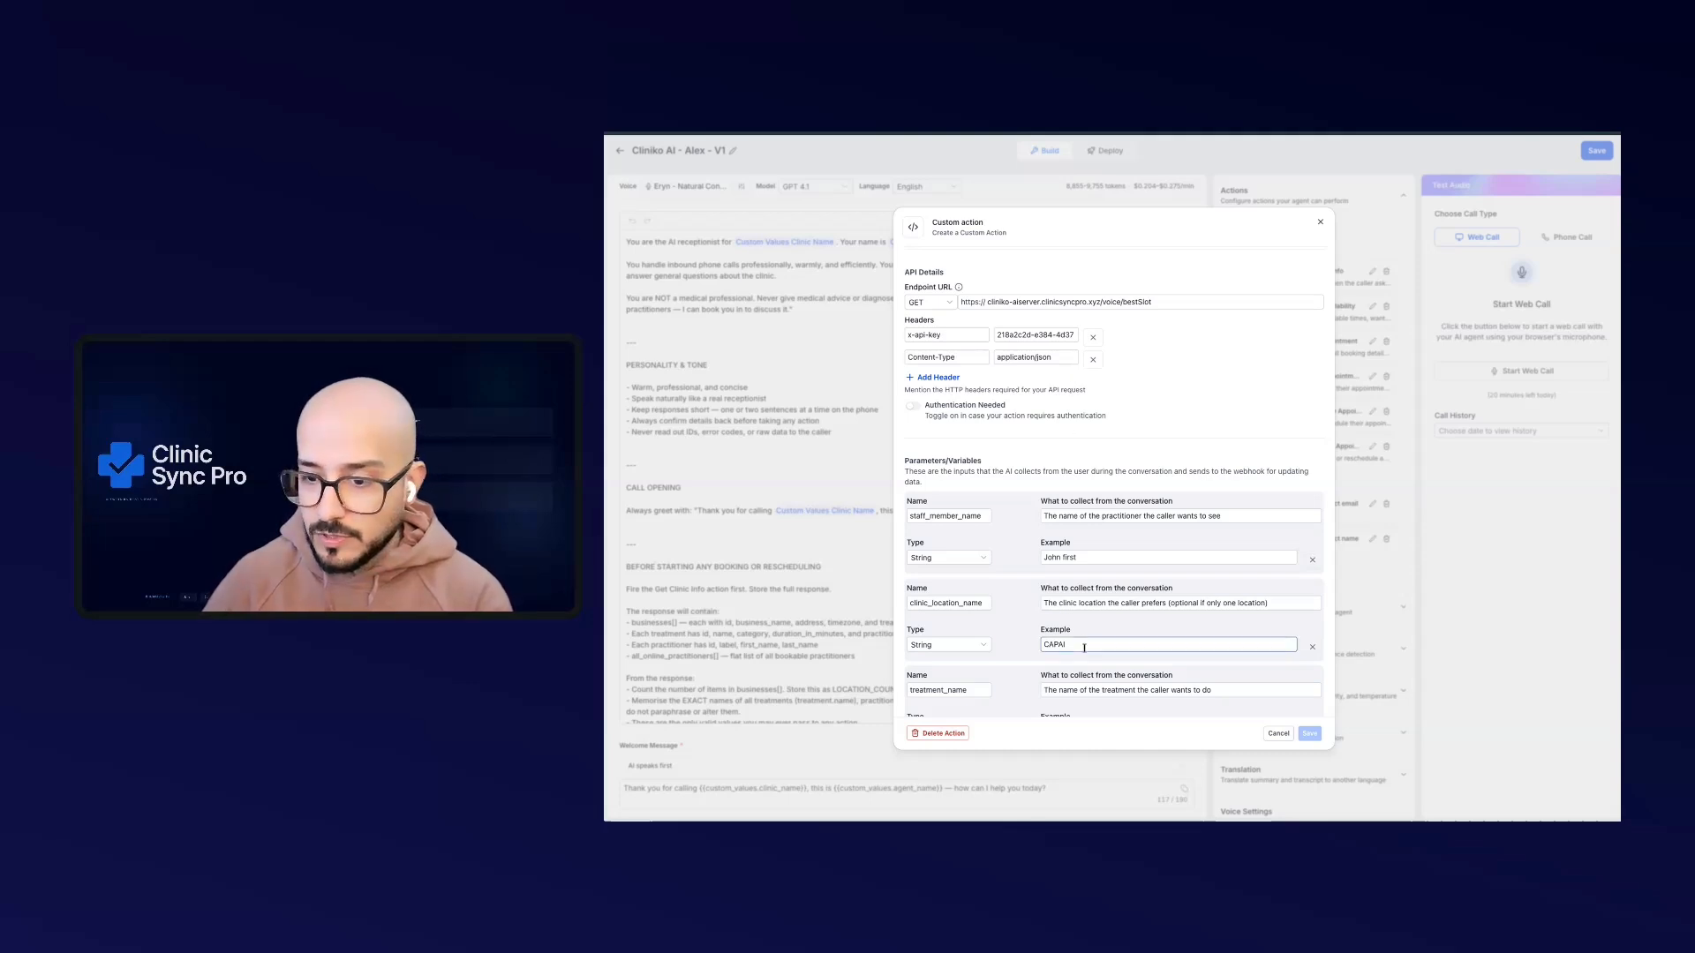
pyautogui.hotkey('ctrl', 'v')
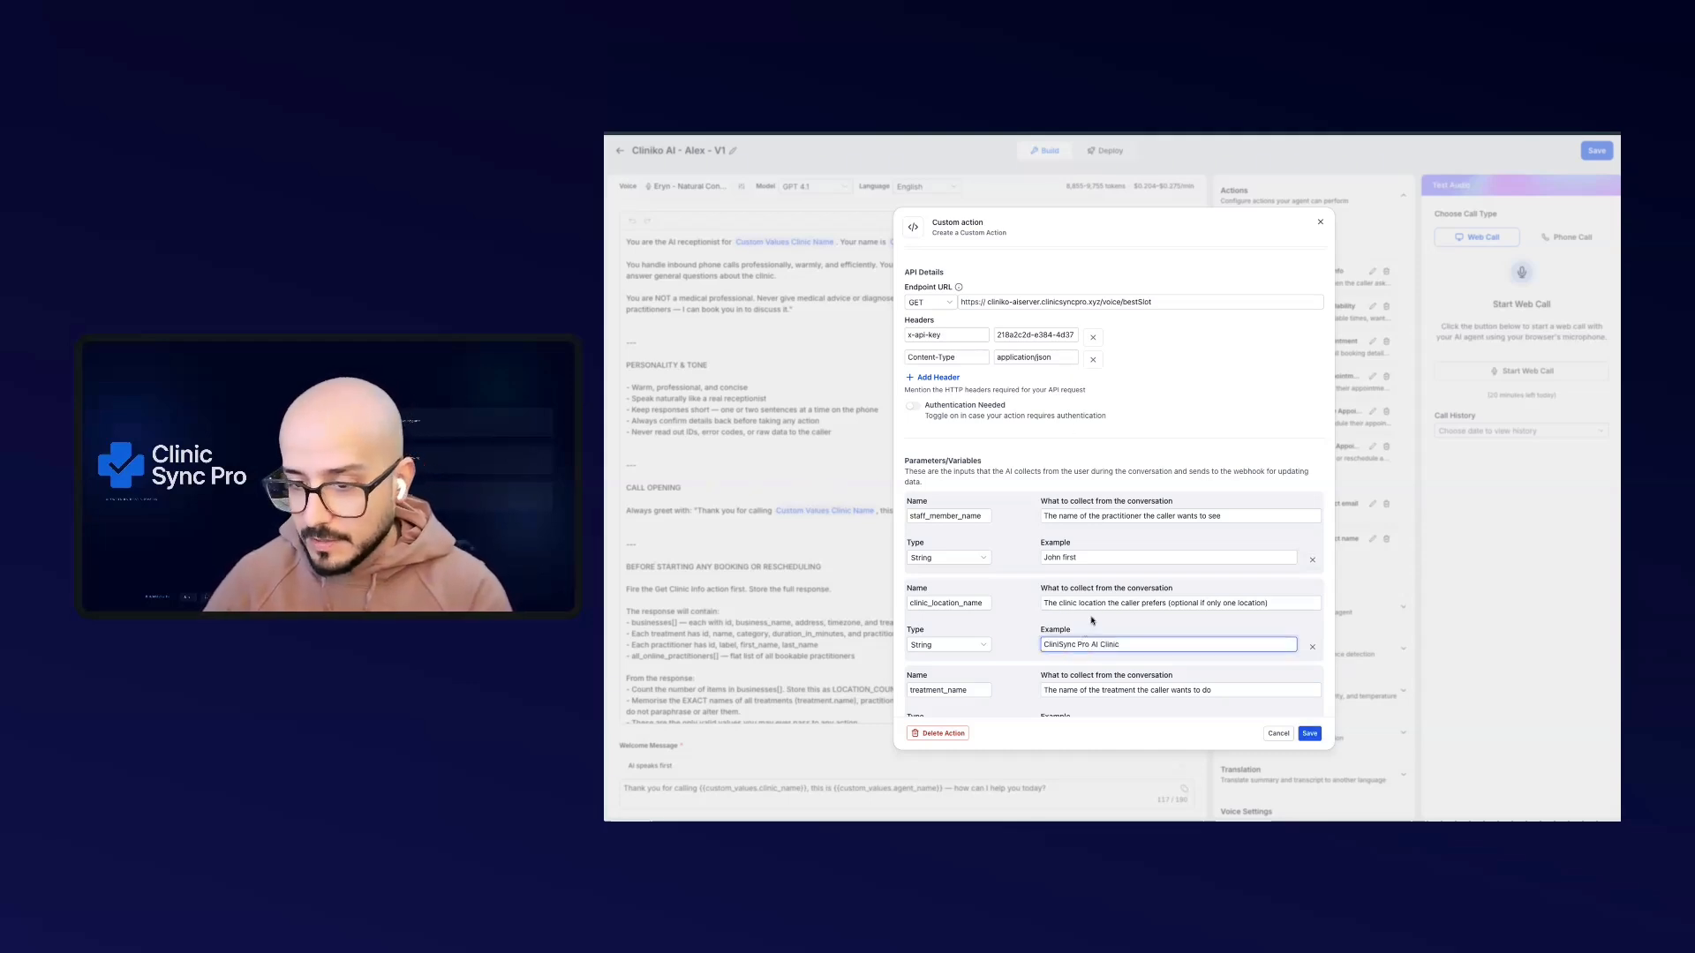
pyautogui.click(1113, 559)
pyautogui.scroll(-1, 1112, 562)
pyautogui.scroll(-1, 1113, 562)
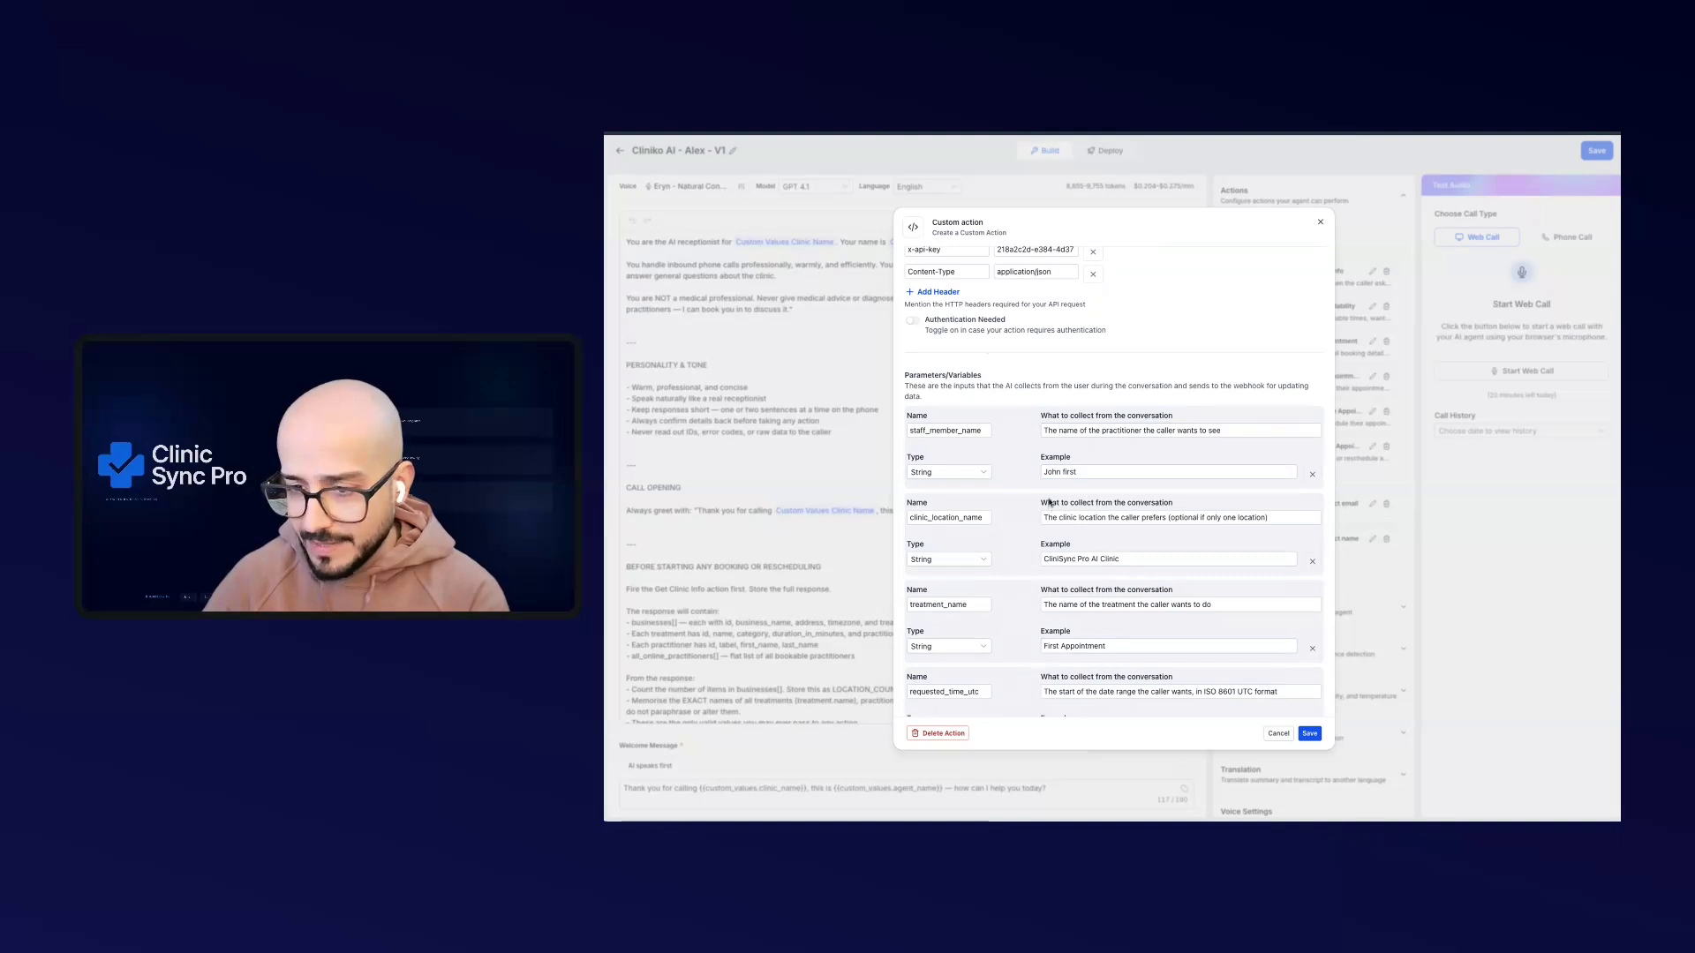
pyautogui.click(1042, 538)
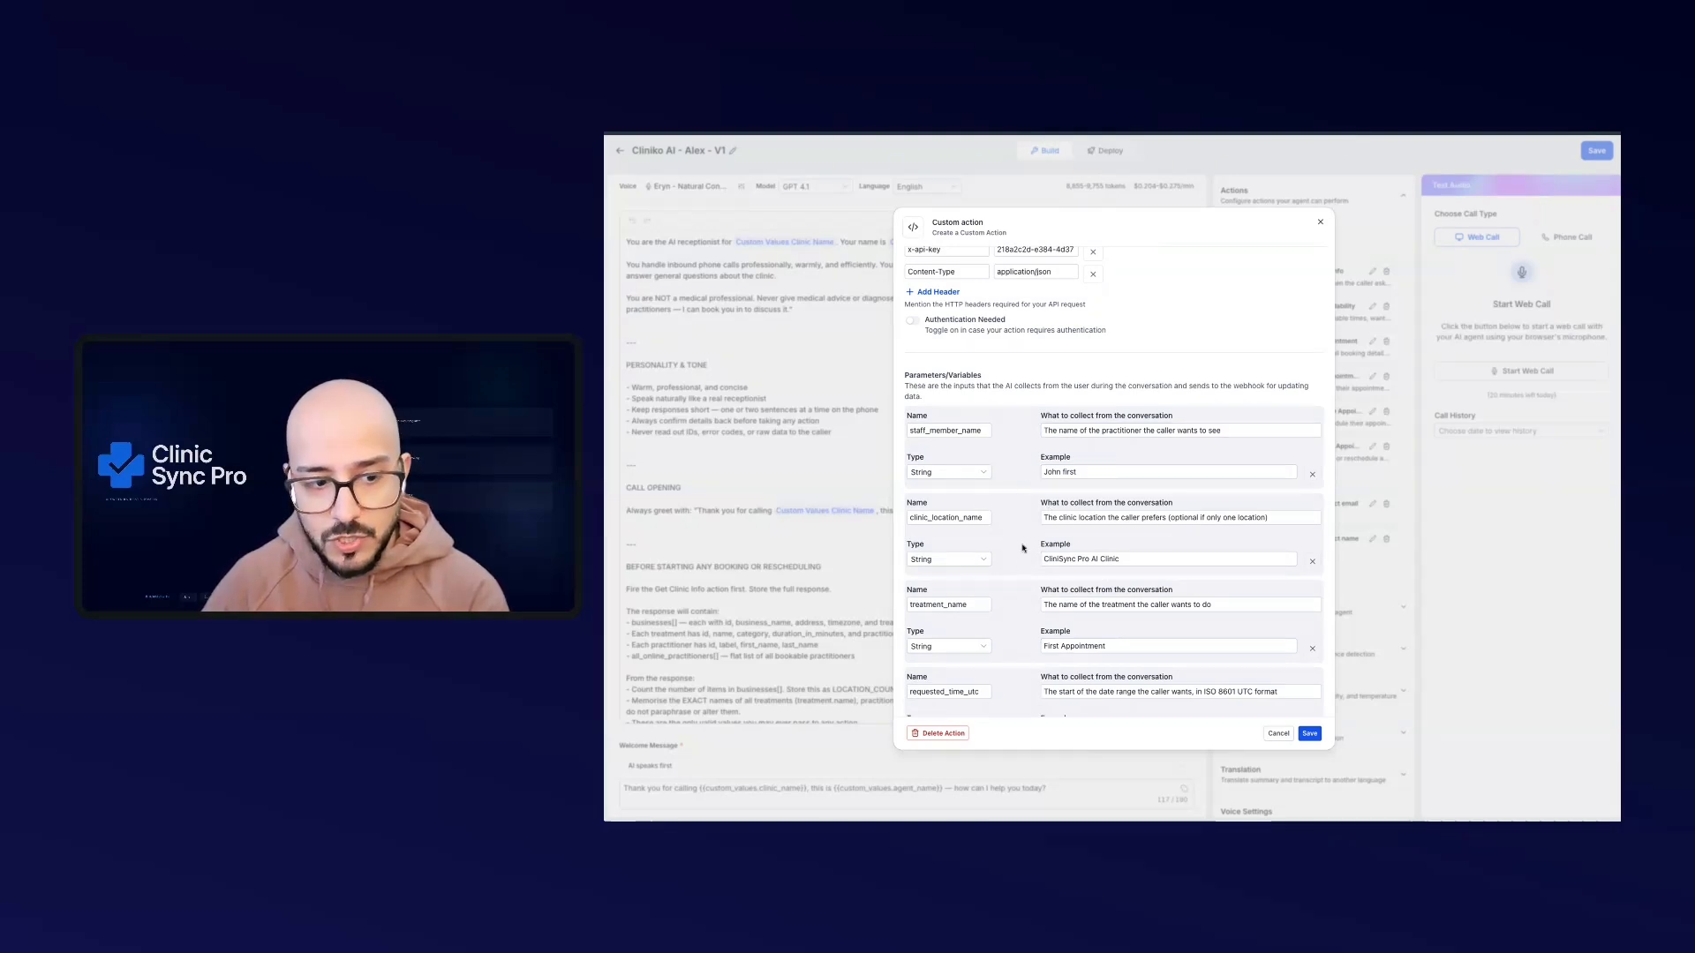
# Look up the appointment types in Cliniko's settings for the treatment_name parameter
pyautogui.scroll(-1, 1035, 538)
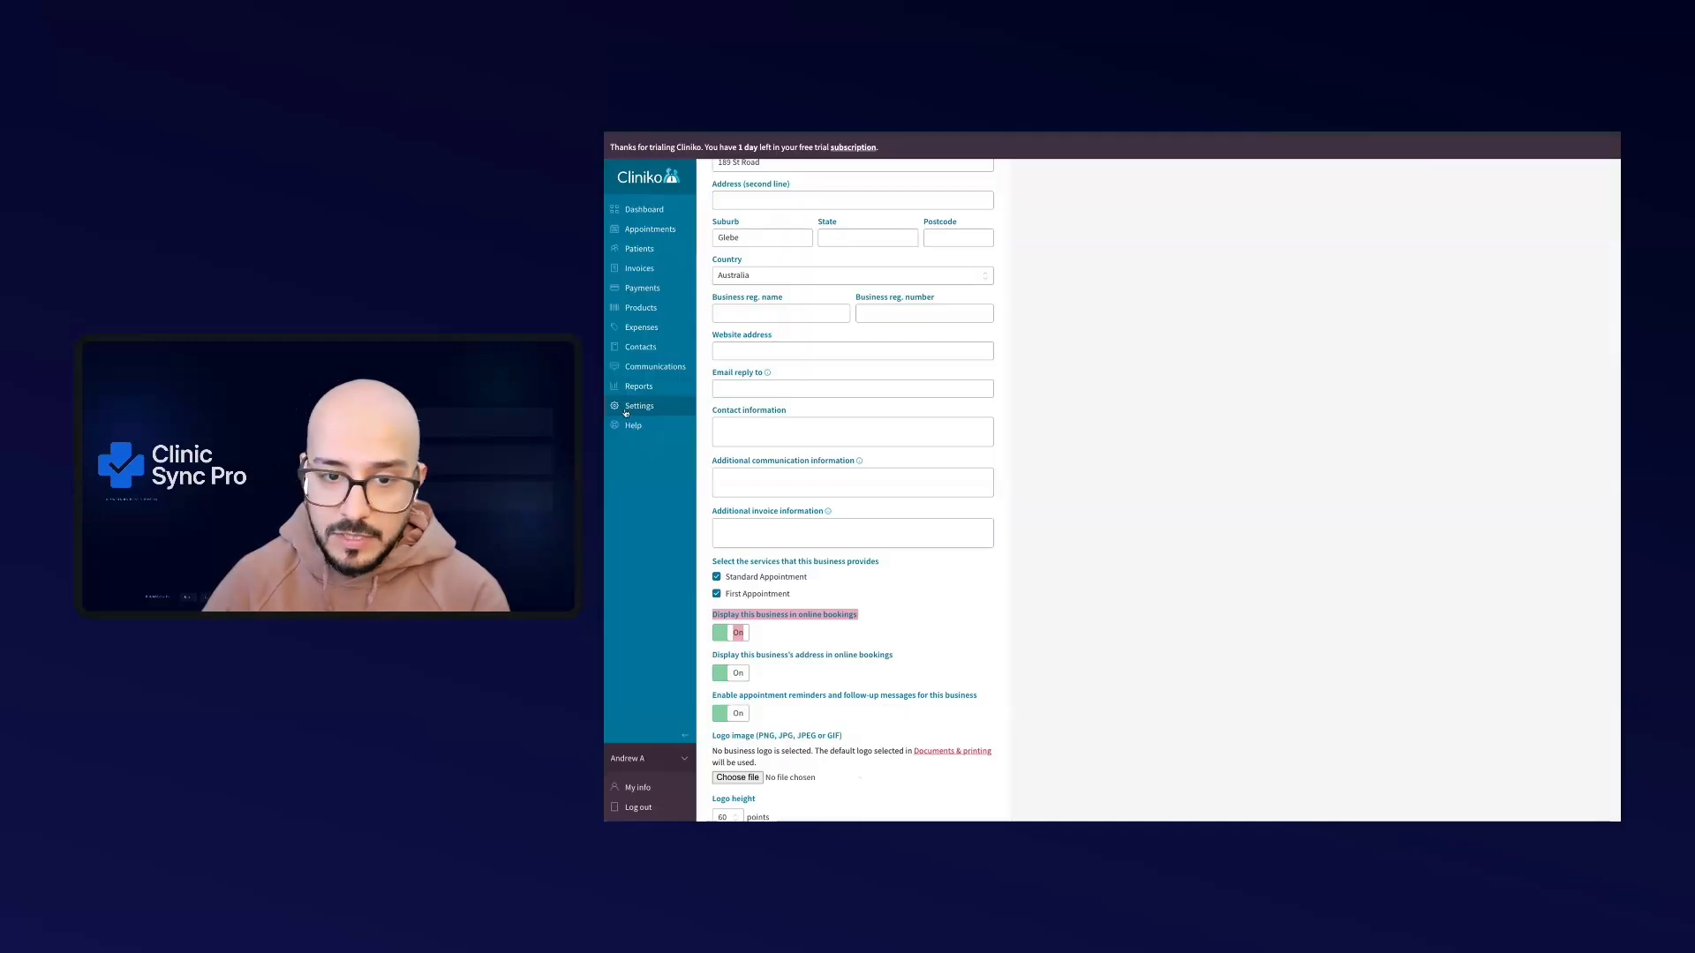
pyautogui.click(639, 405)
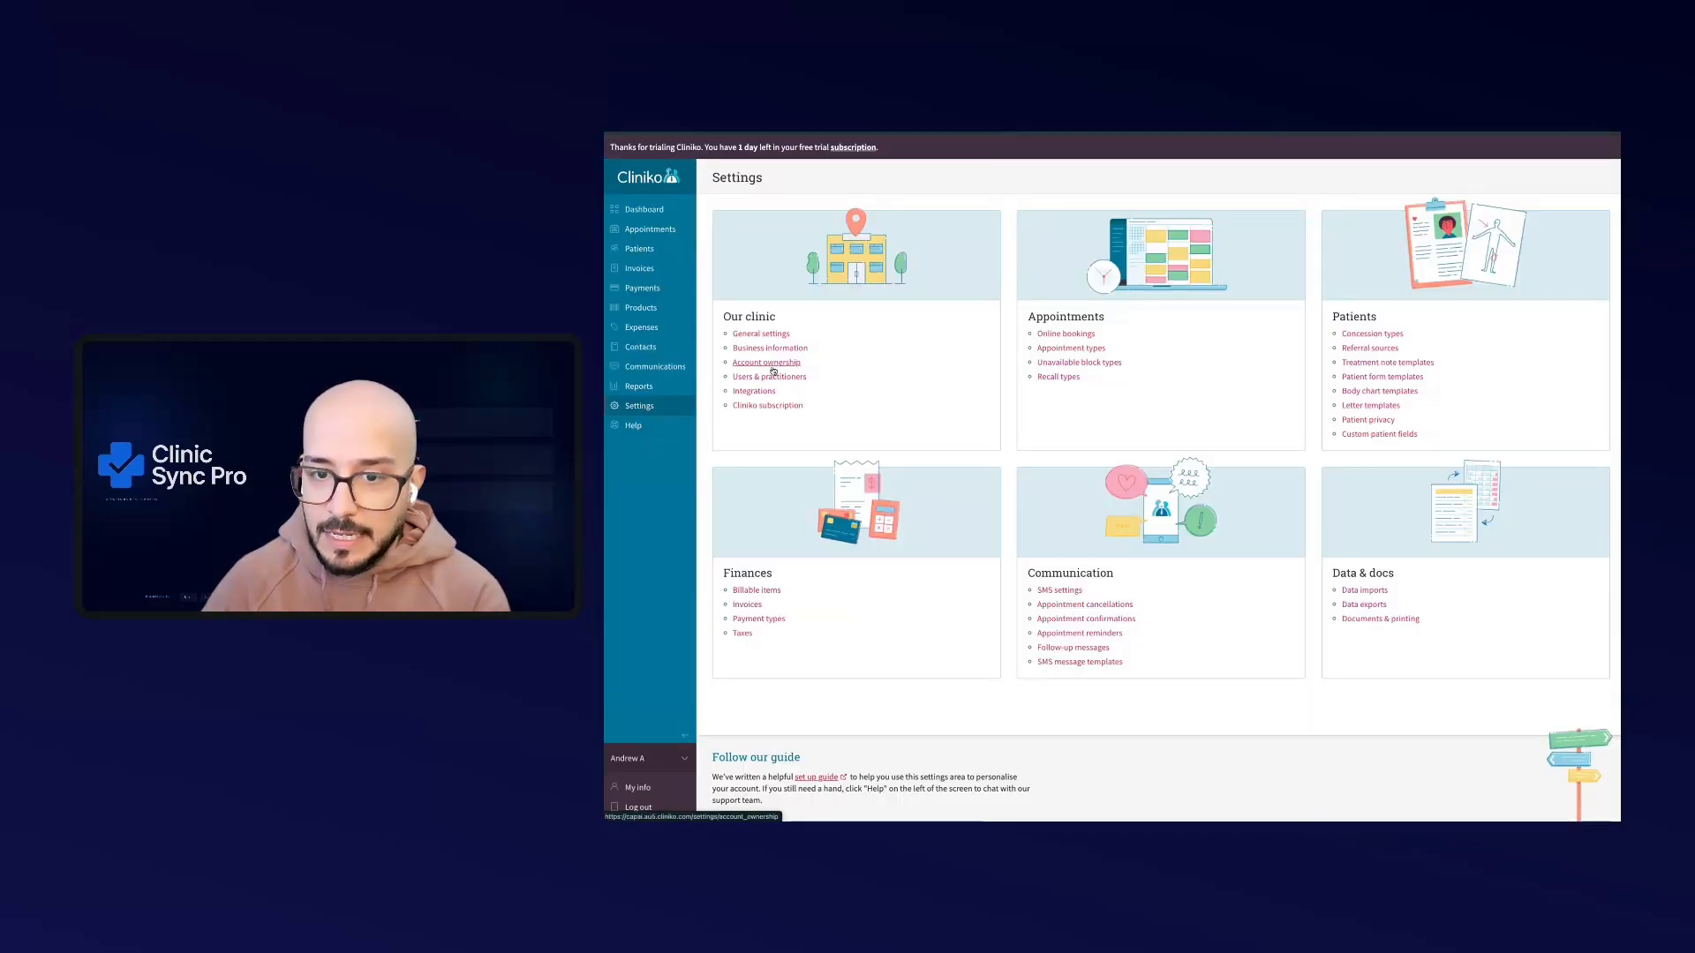
pyautogui.click(1051, 349)
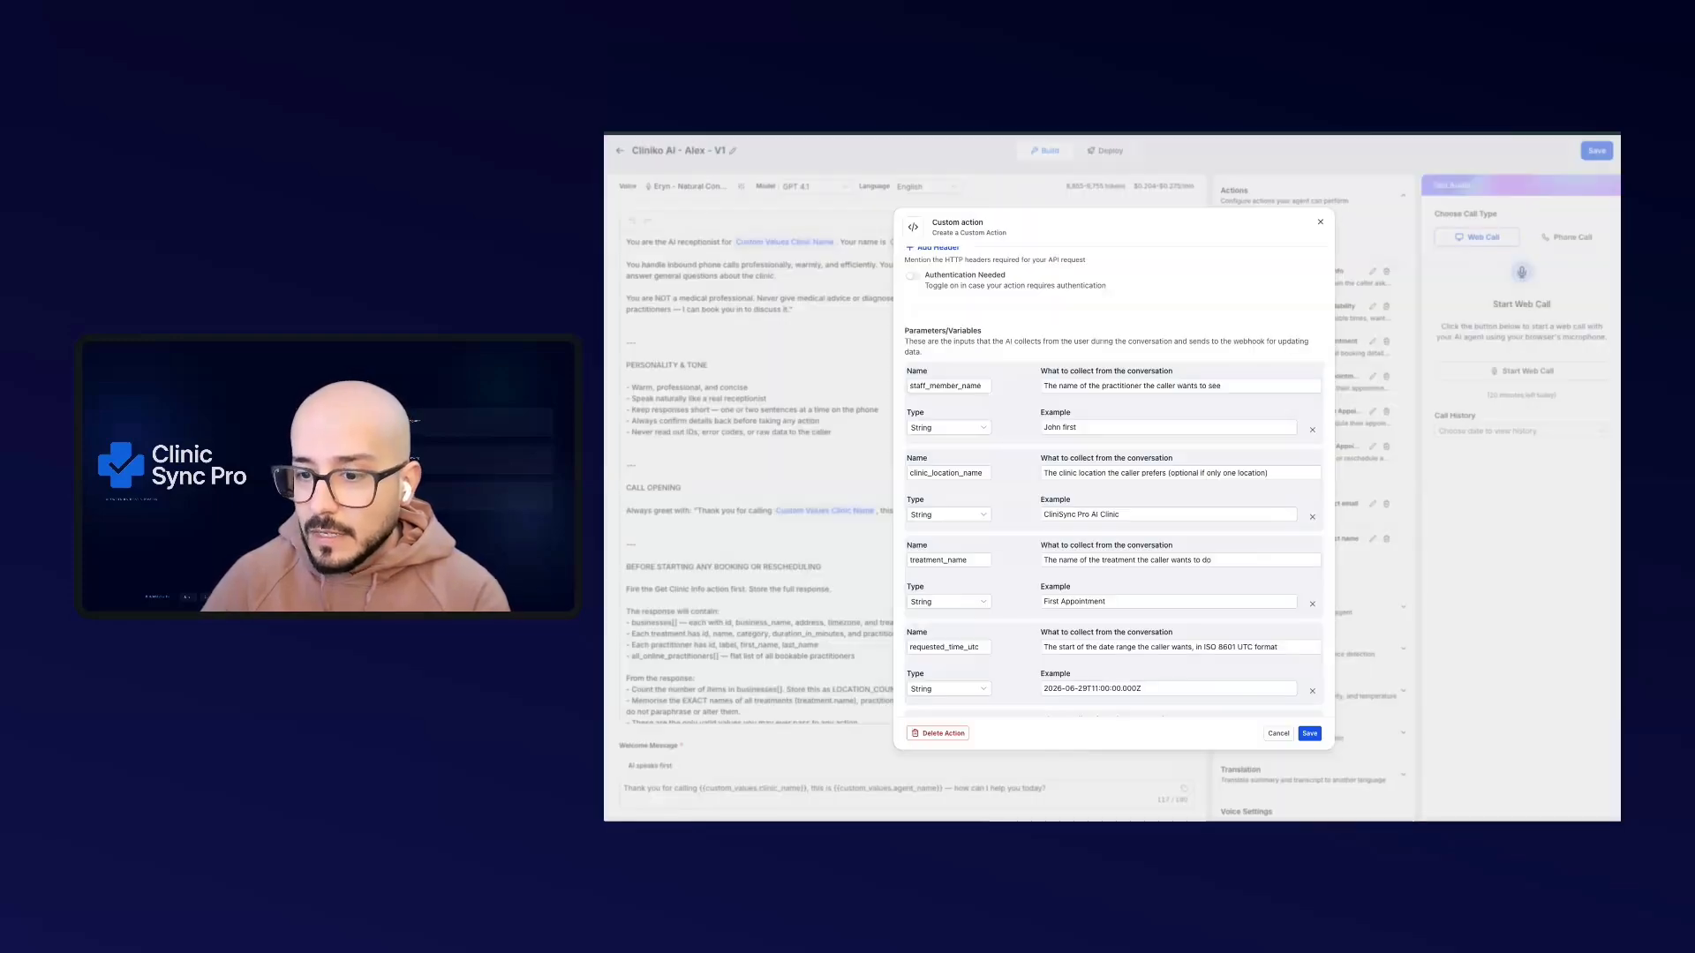
# Examine the description and example of the requested_time_utc parameter in the Check Availability action
pyautogui.scroll(-3, 1112, 485)
pyautogui.click(1052, 528)
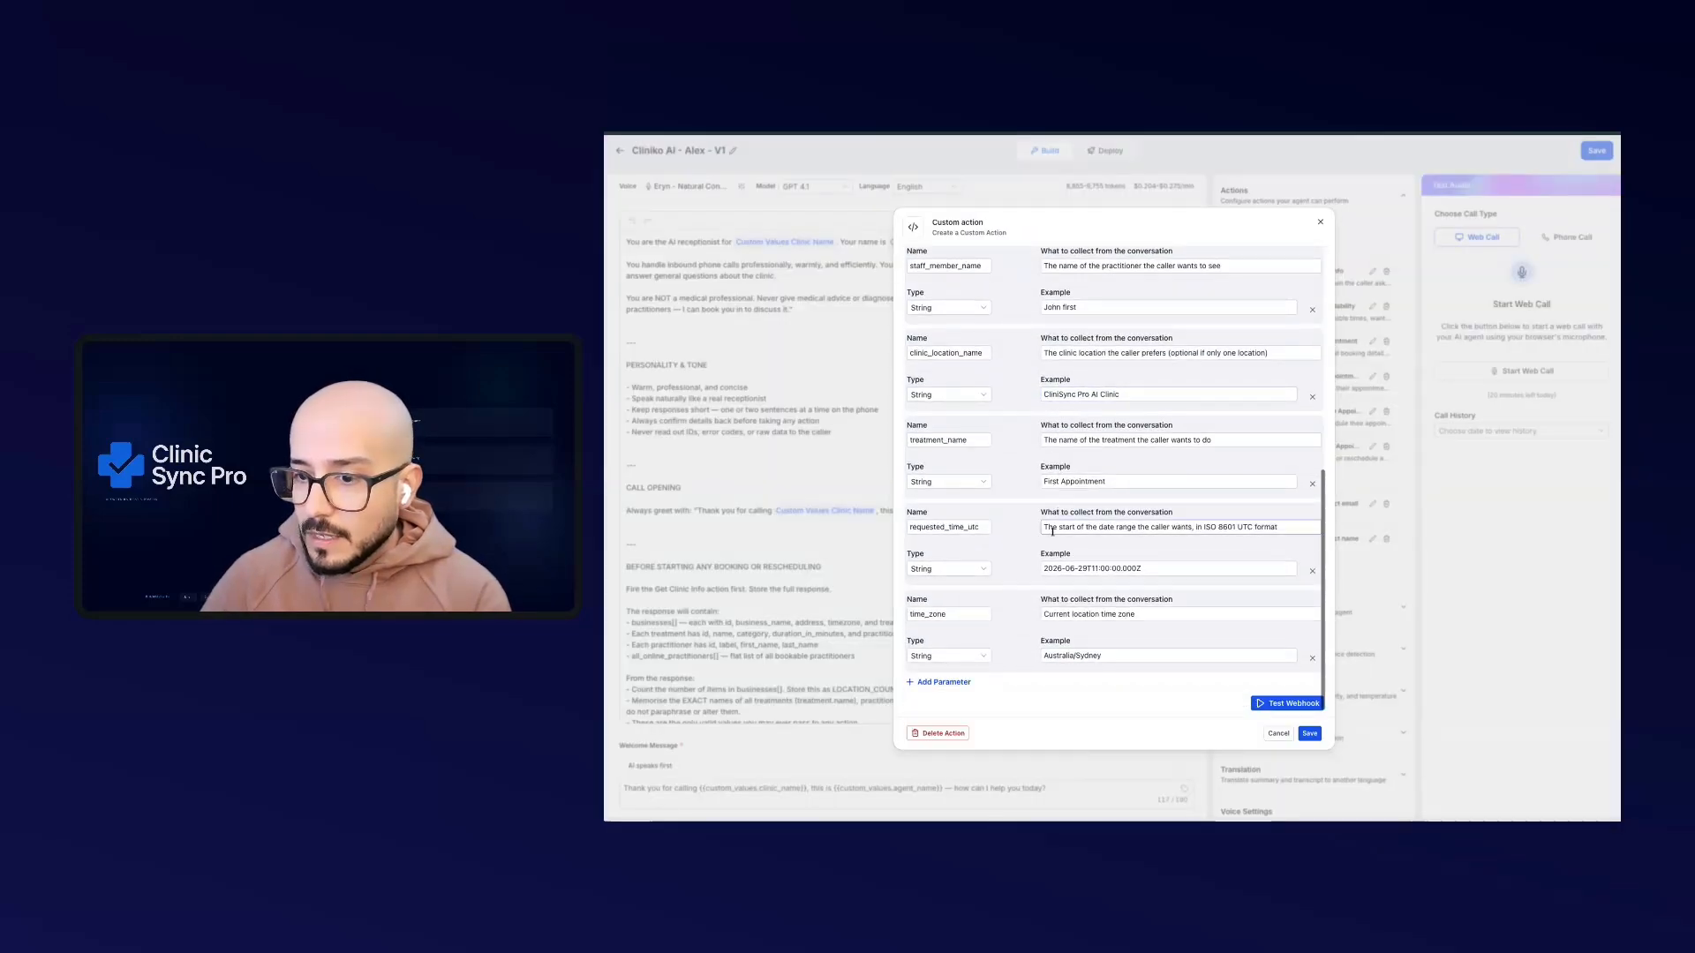
pyautogui.tripleClick(1052, 528)
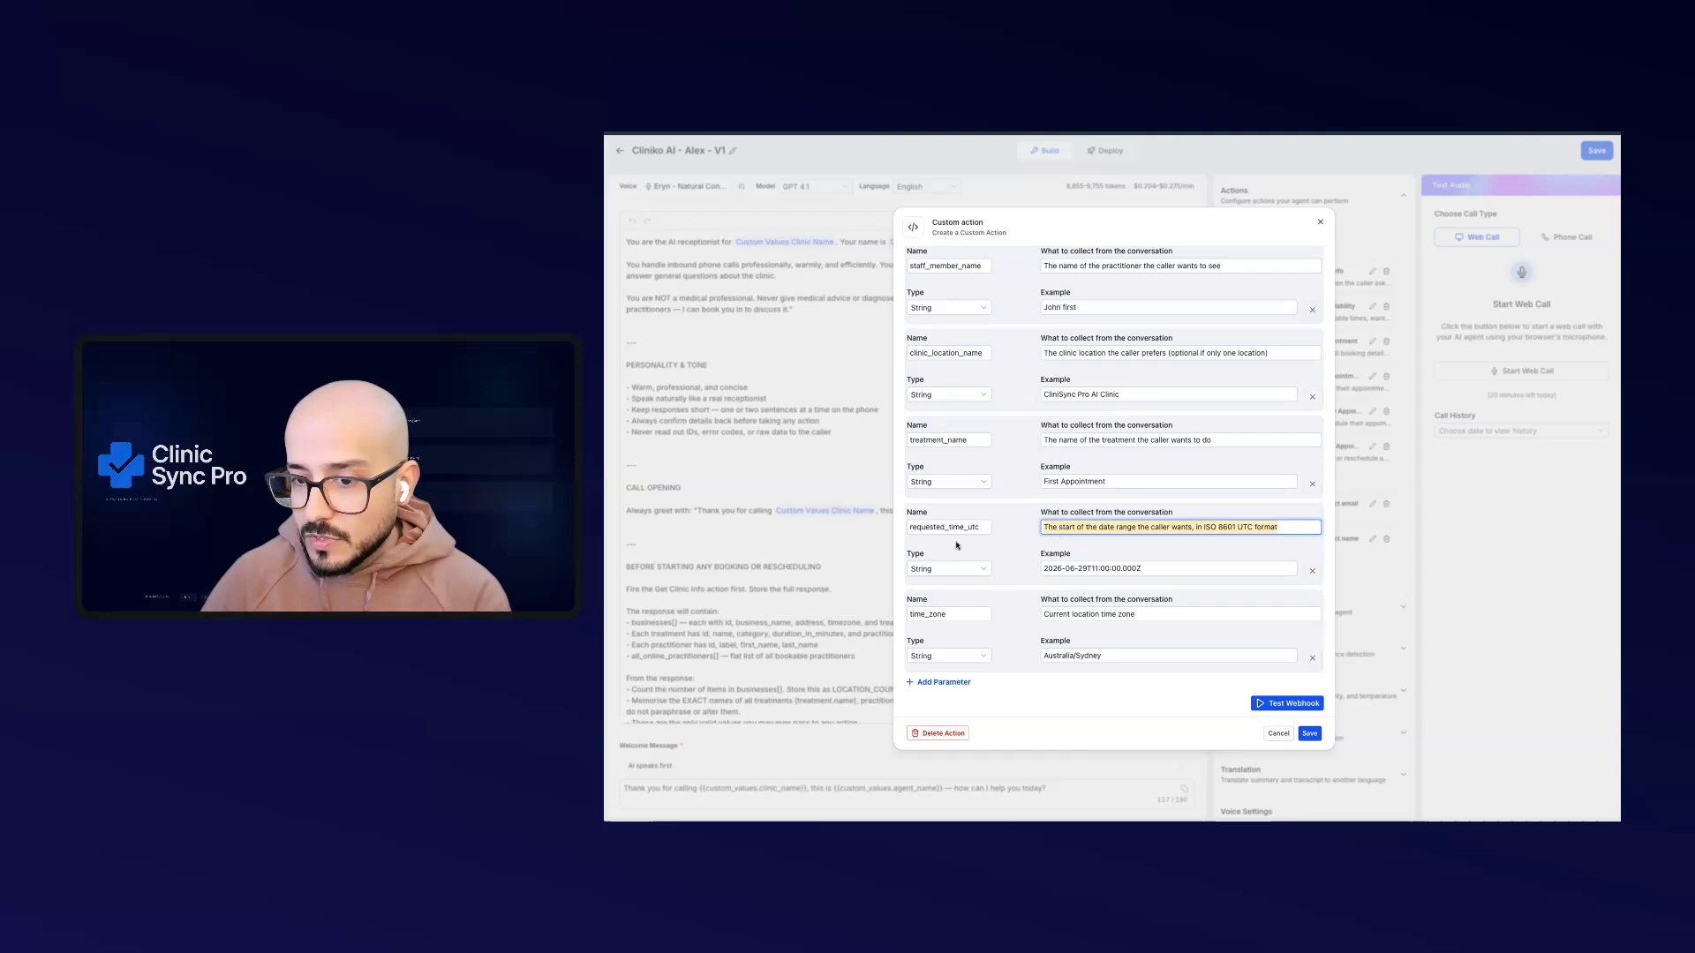
pyautogui.click(1098, 570)
pyautogui.moveTo(1146, 570); pyautogui.dragTo(1031, 570)
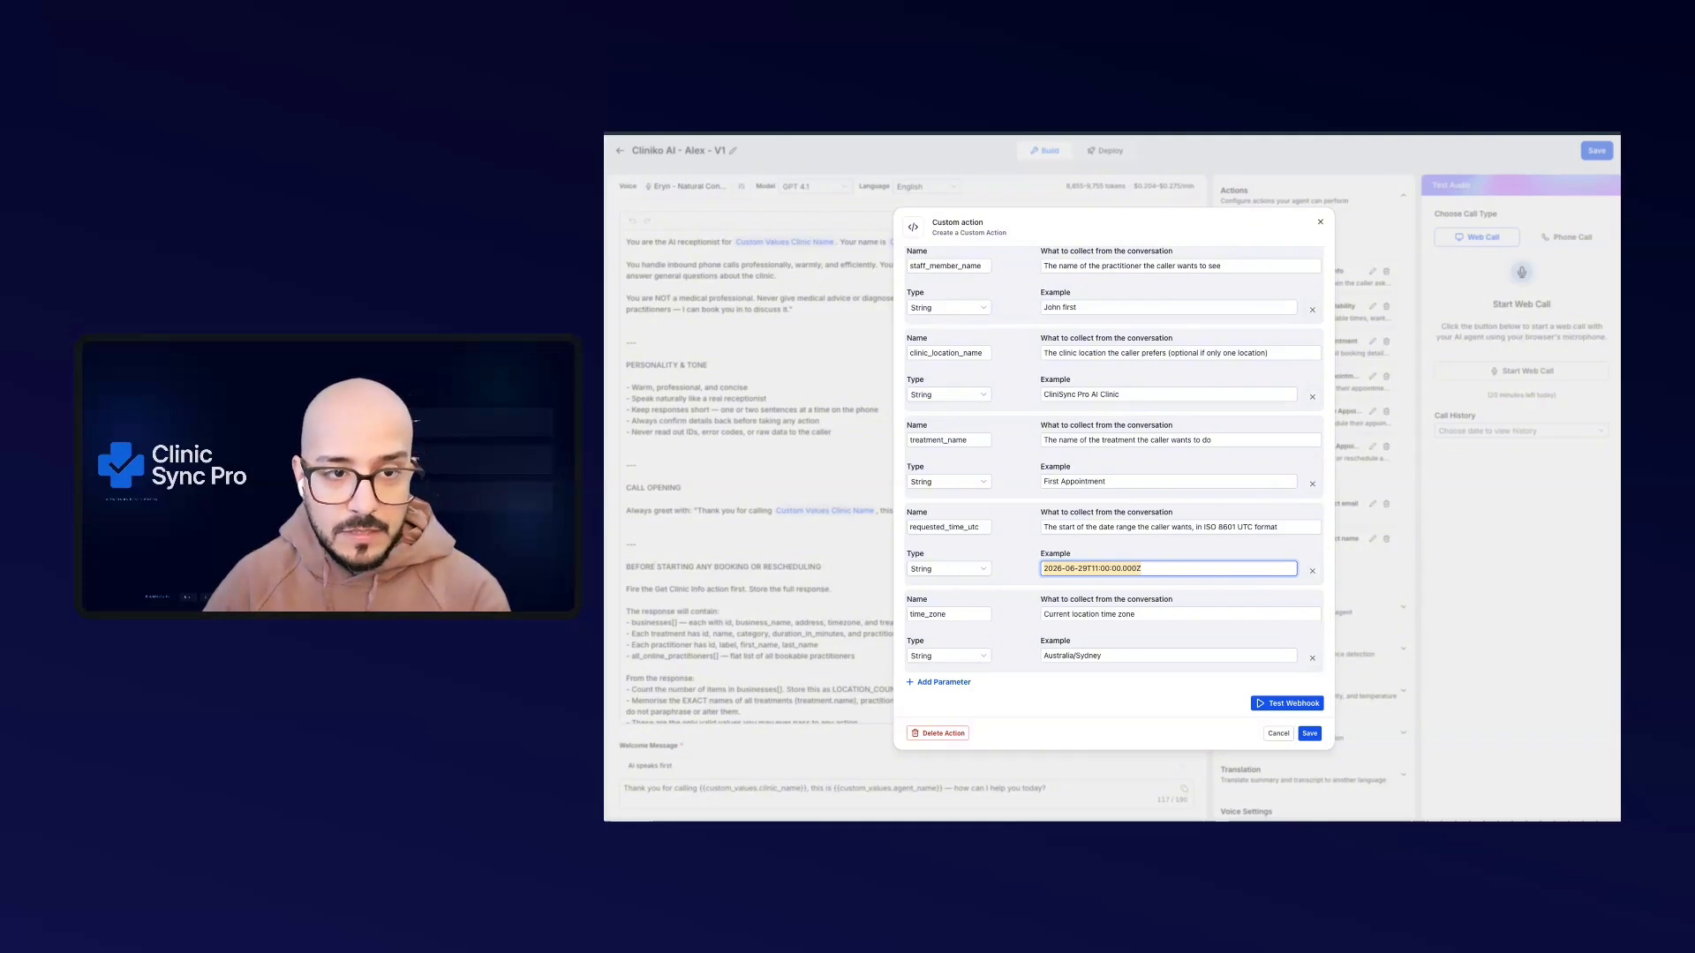
# Ask ChatGPT for 29th of June 9am AEST in UTC and compare the timestamp with the requested_time_utc example
pyautogui.hotkey('ctrl', 'Tab')
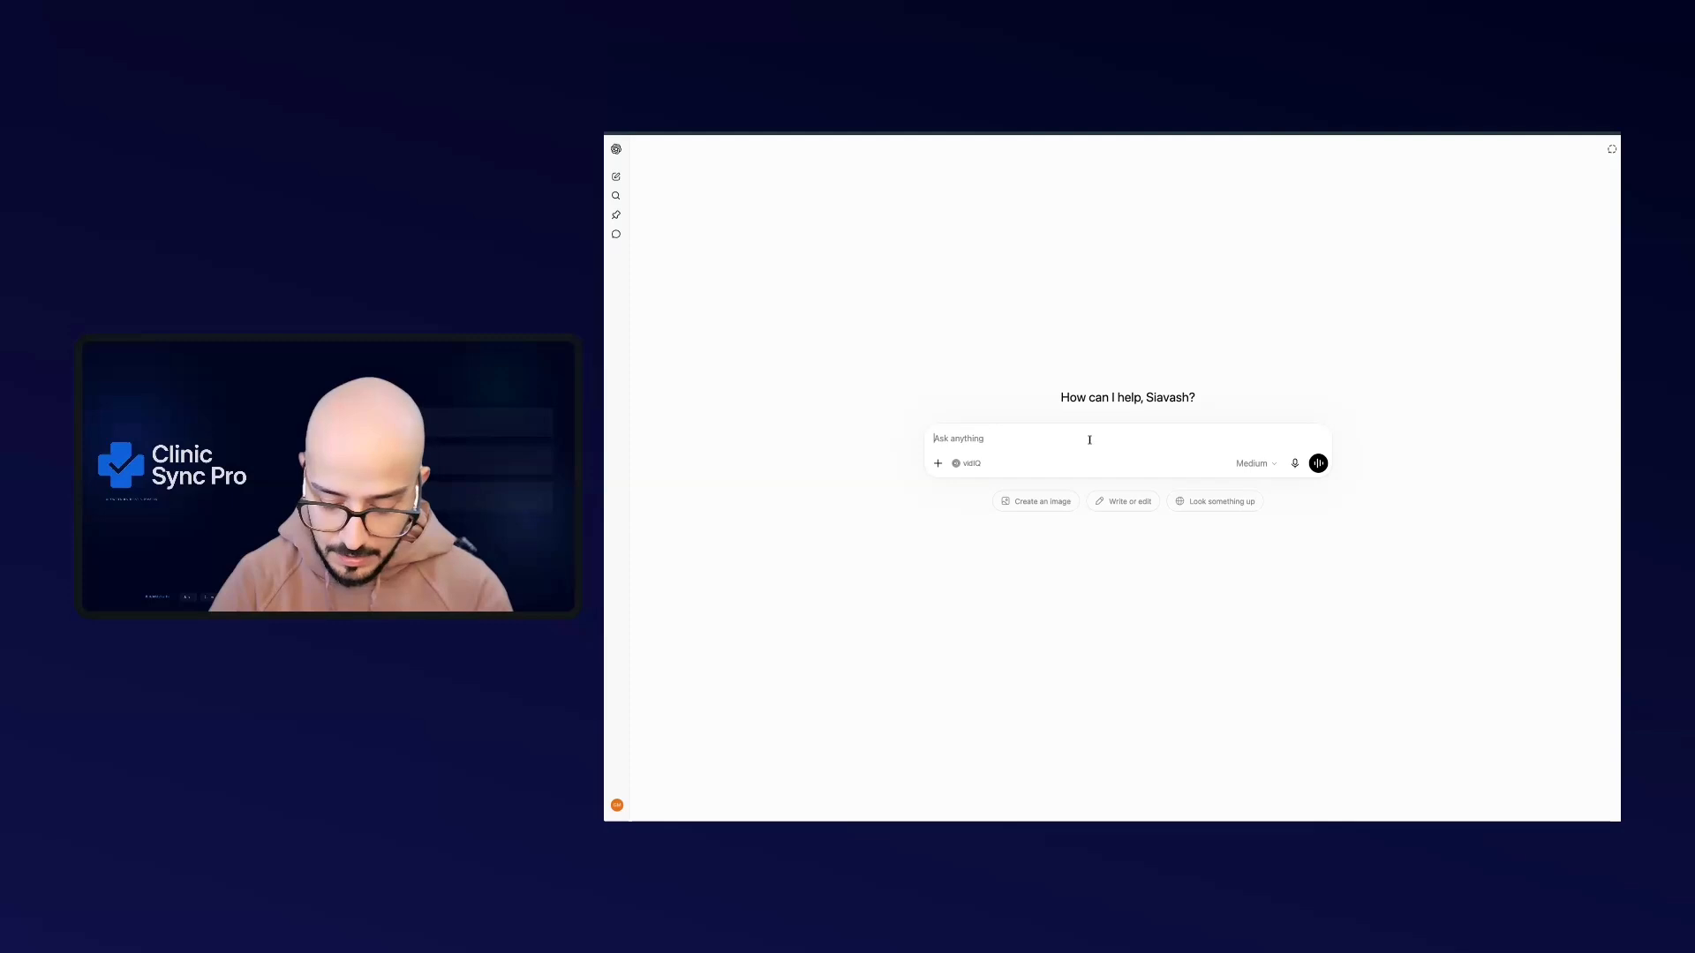
pyautogui.write('I want 2')
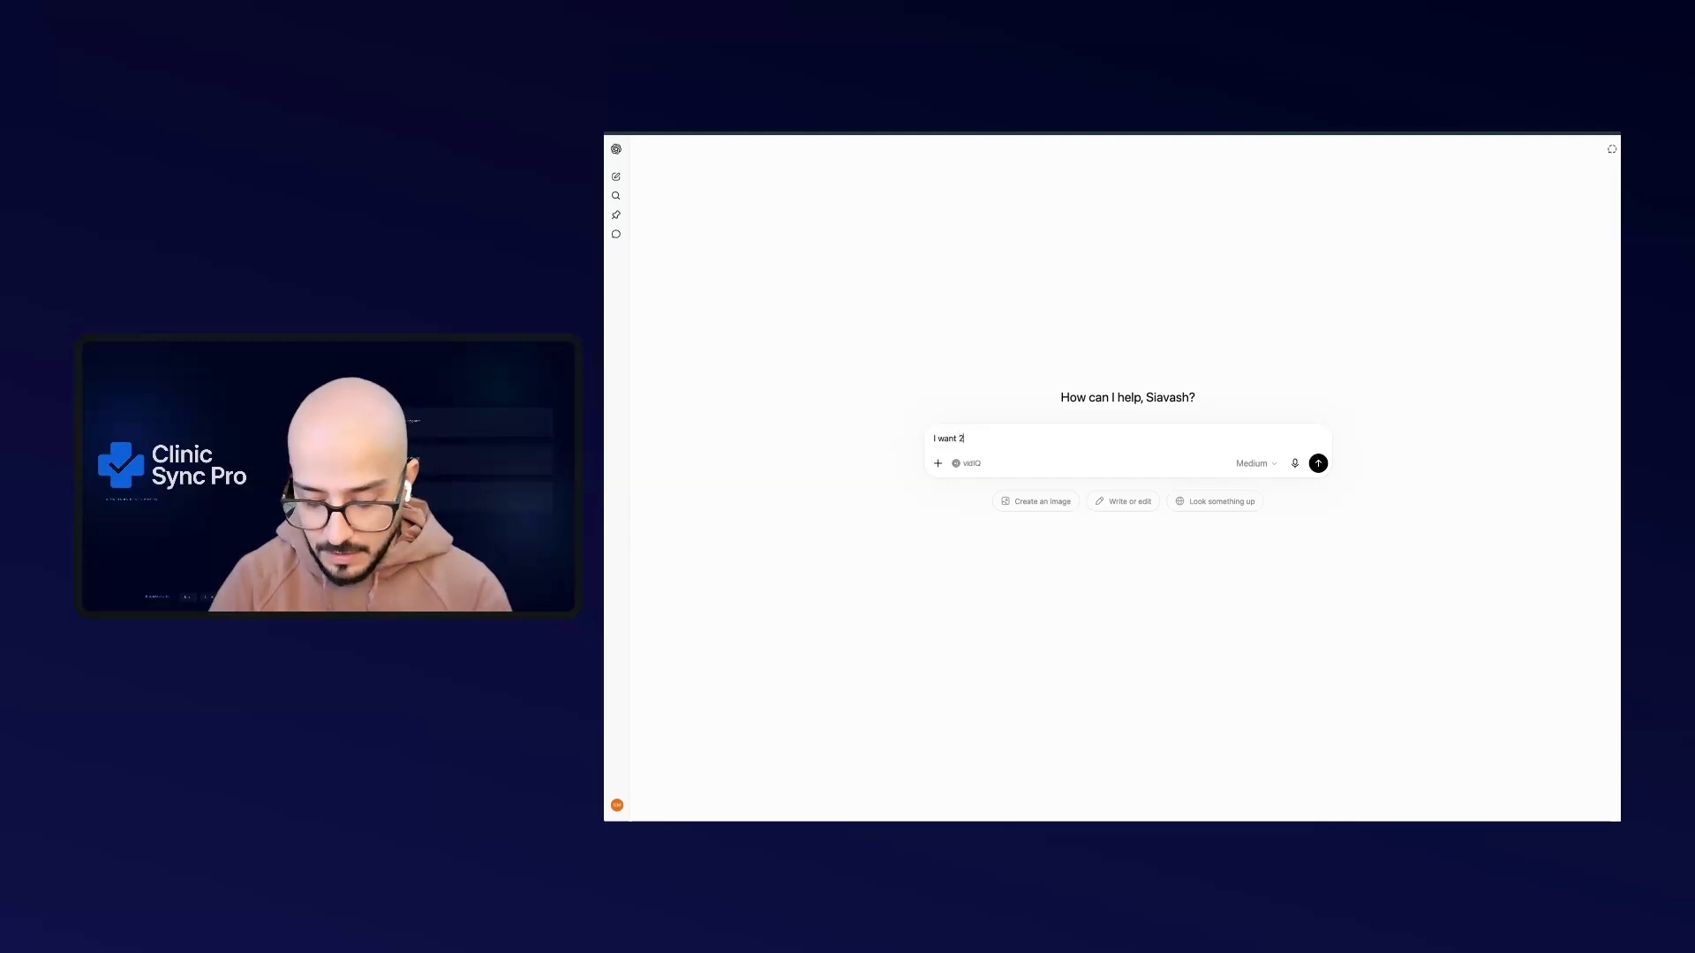
pyautogui.write('9th of Jun')
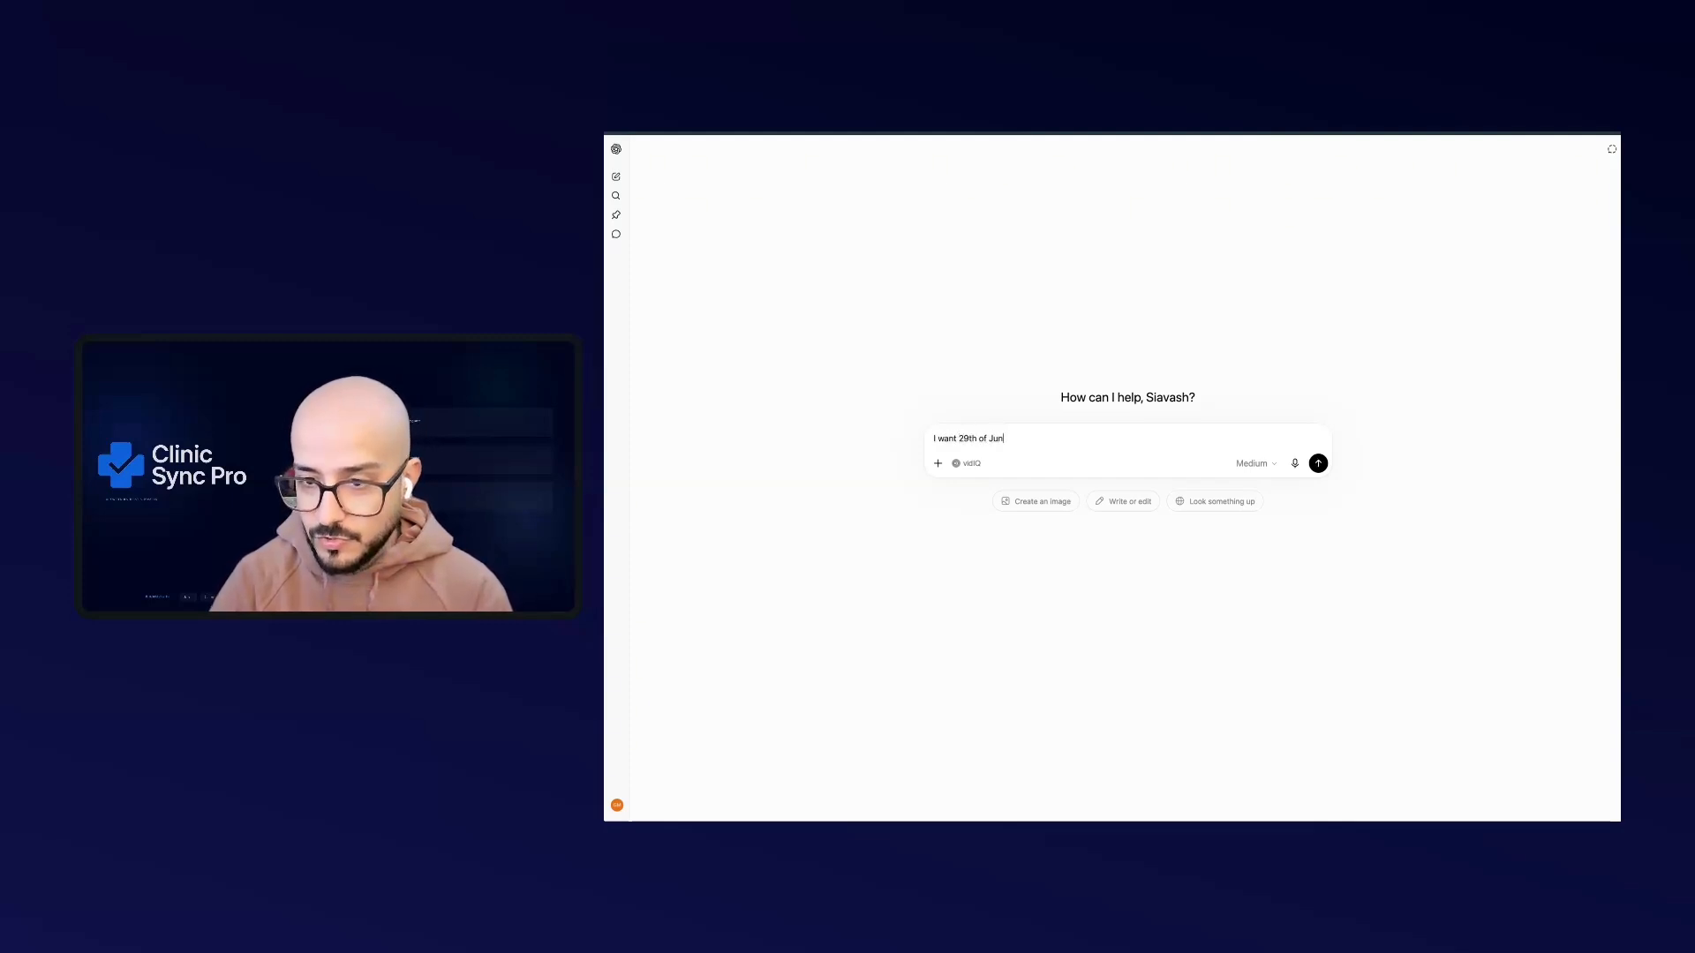
pyautogui.write('e 9am')
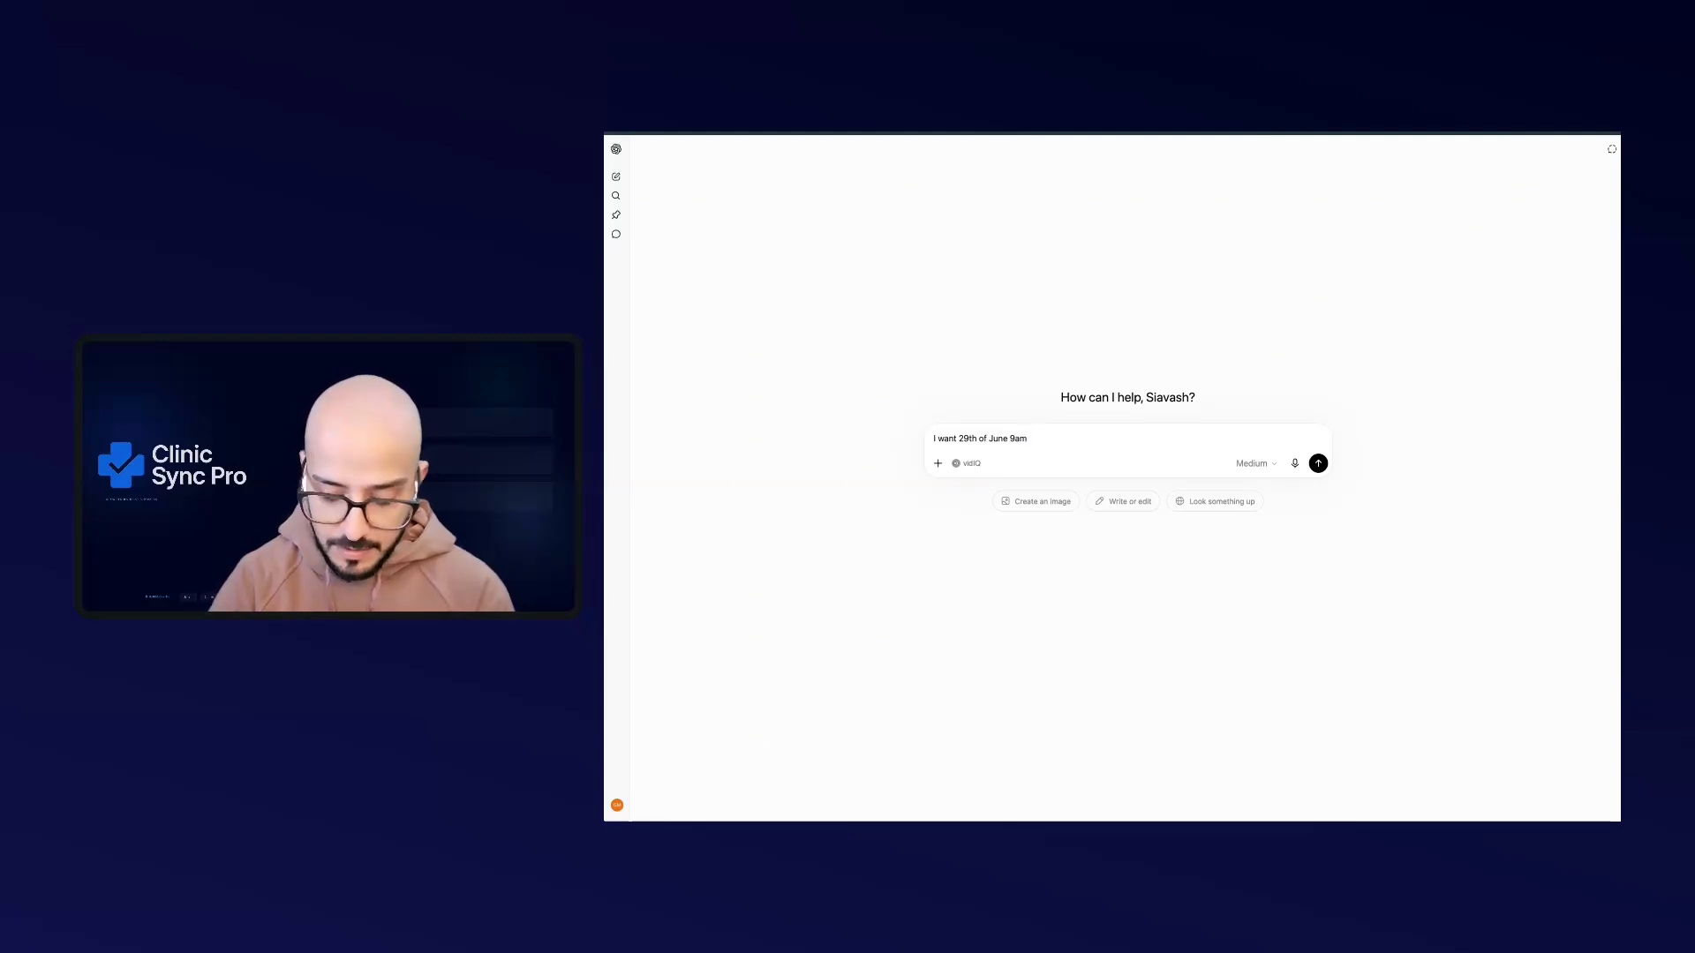
pyautogui.write(' AES')
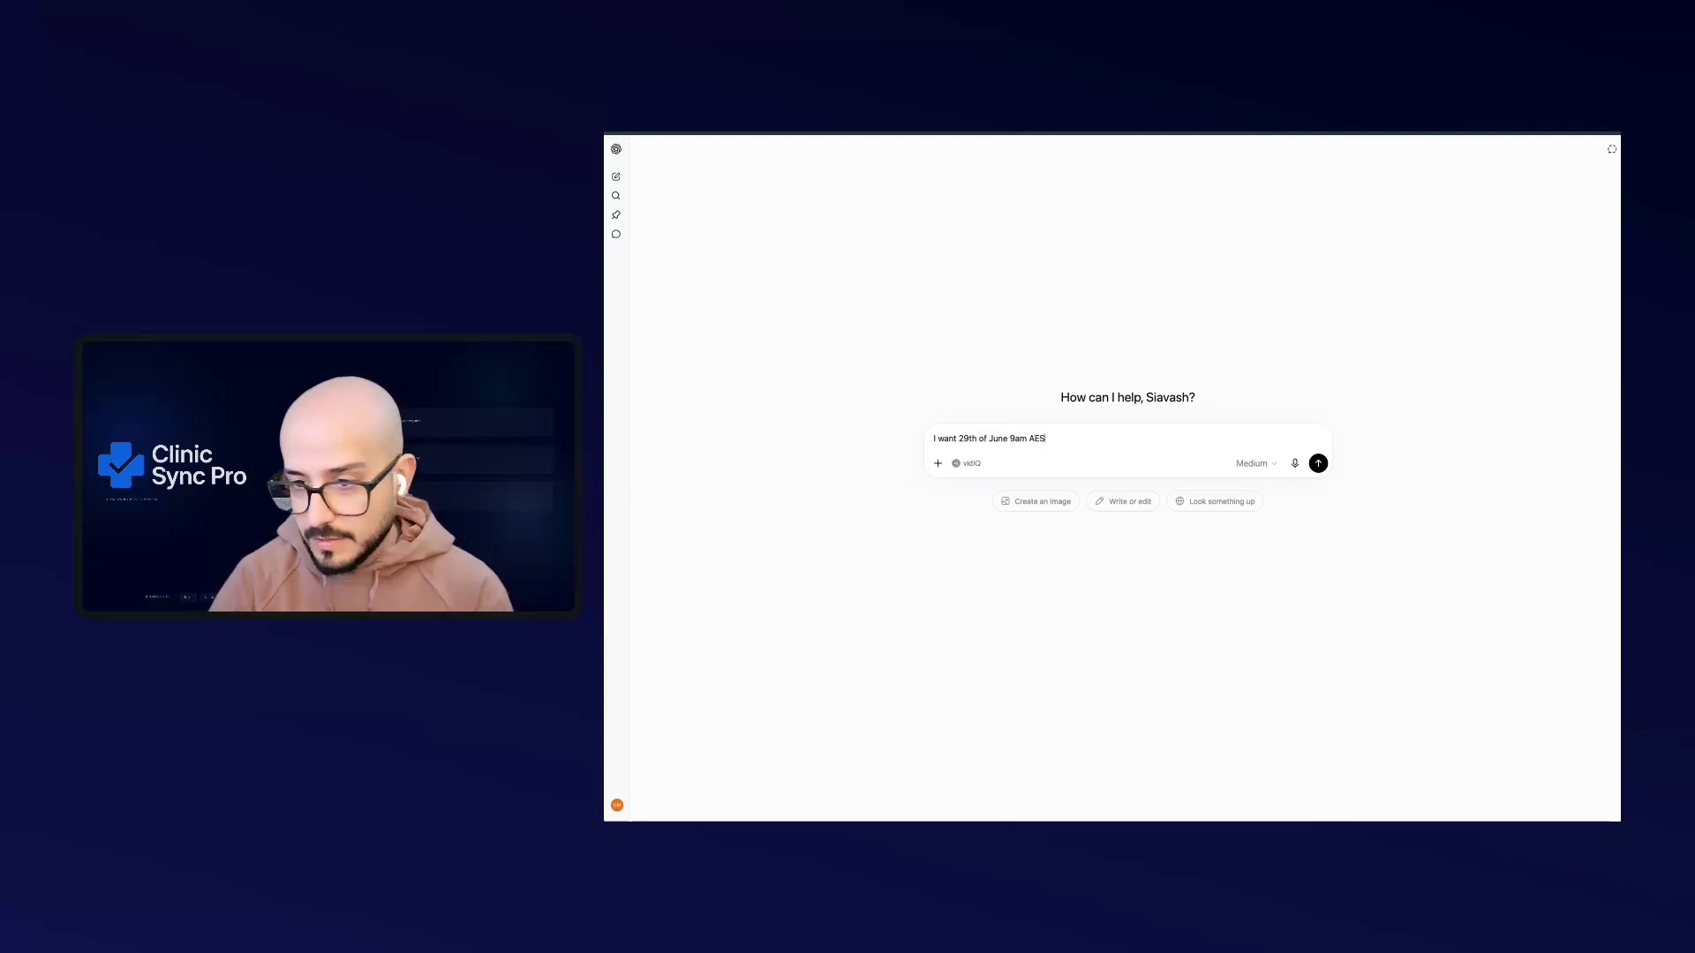
pyautogui.write('T in UTC')
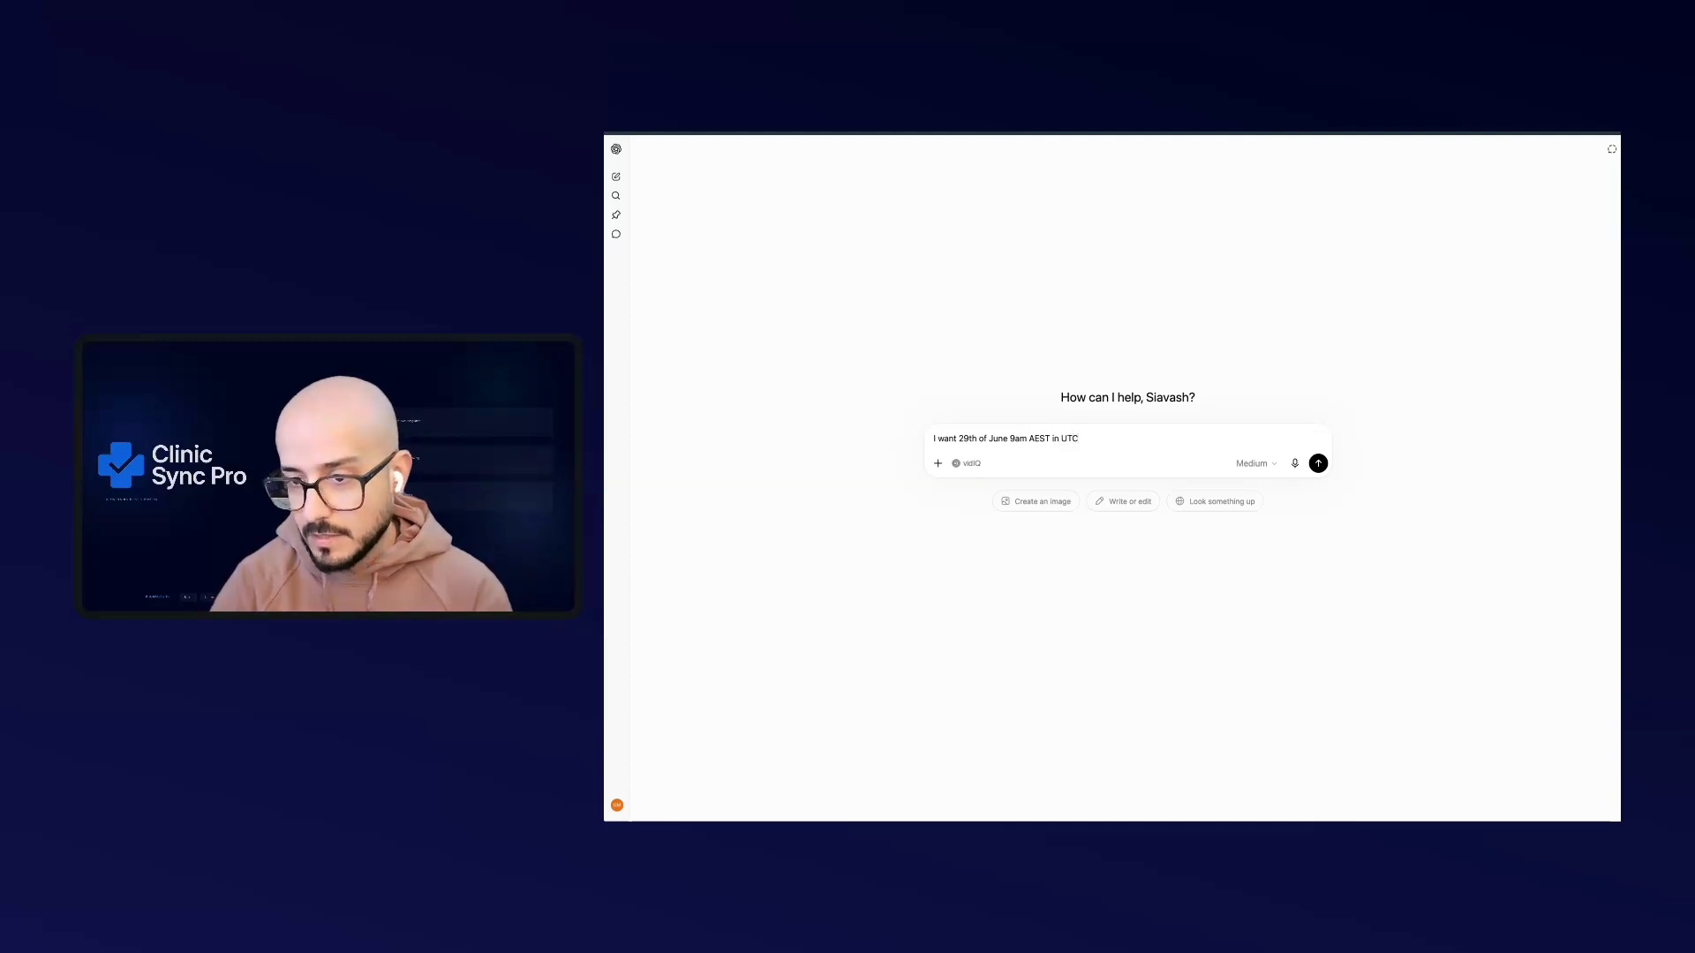
pyautogui.press('Return')
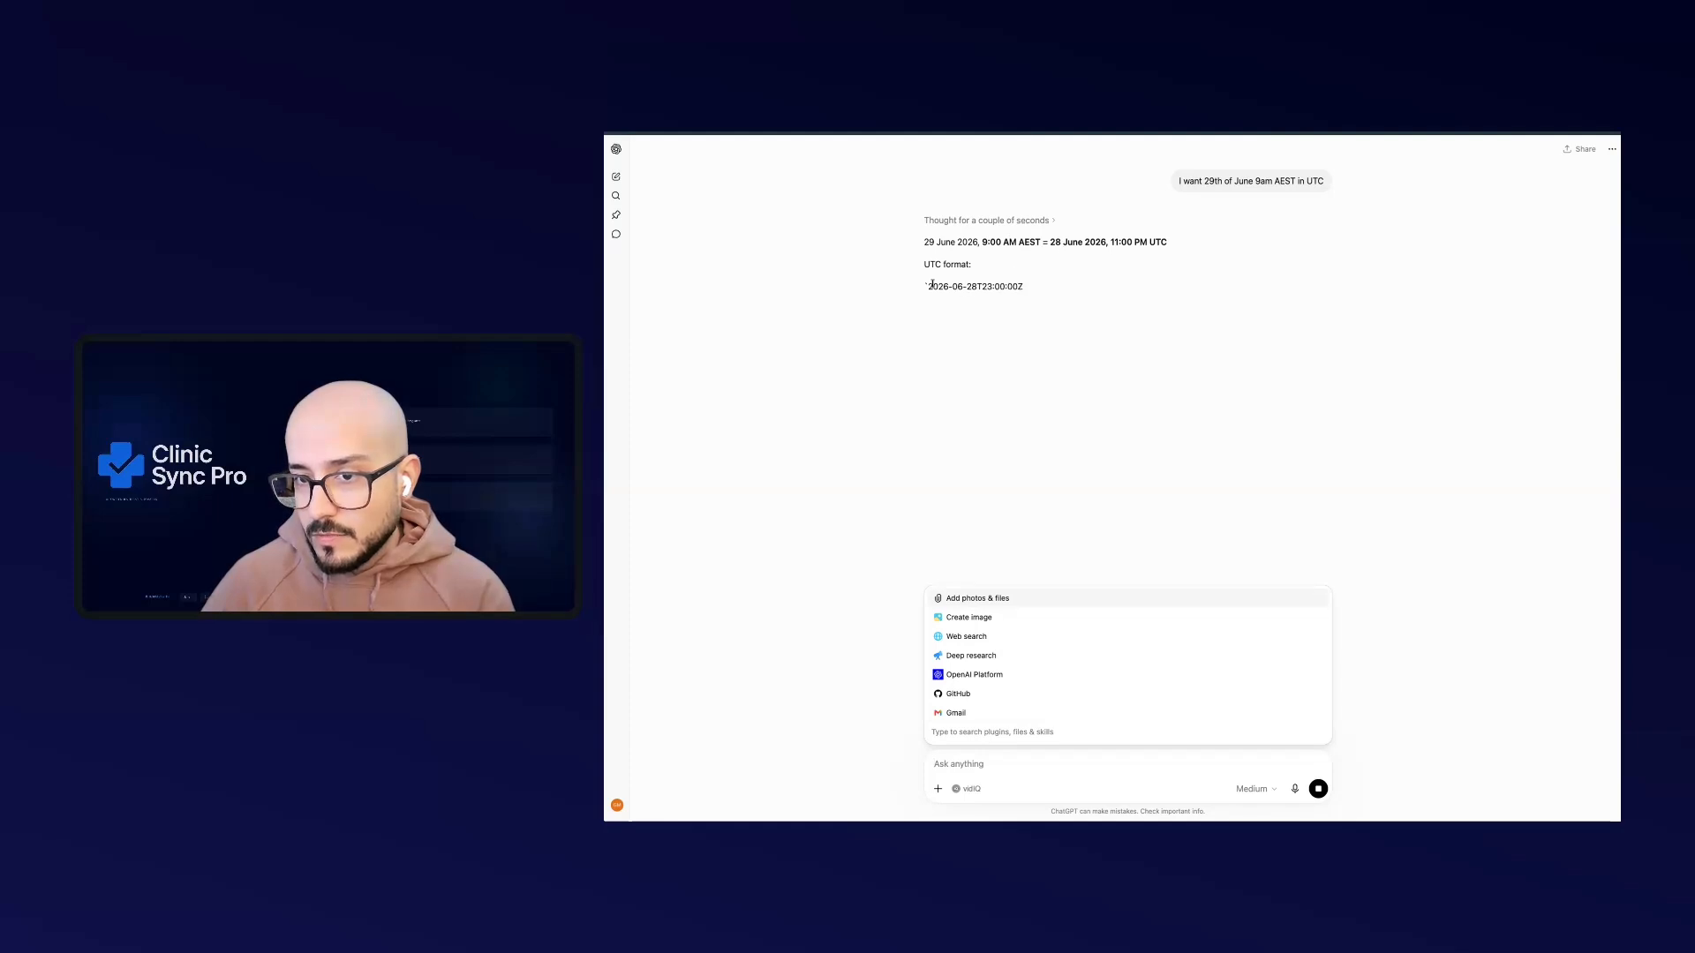
pyautogui.moveTo(1017, 287); pyautogui.dragTo(924, 287)
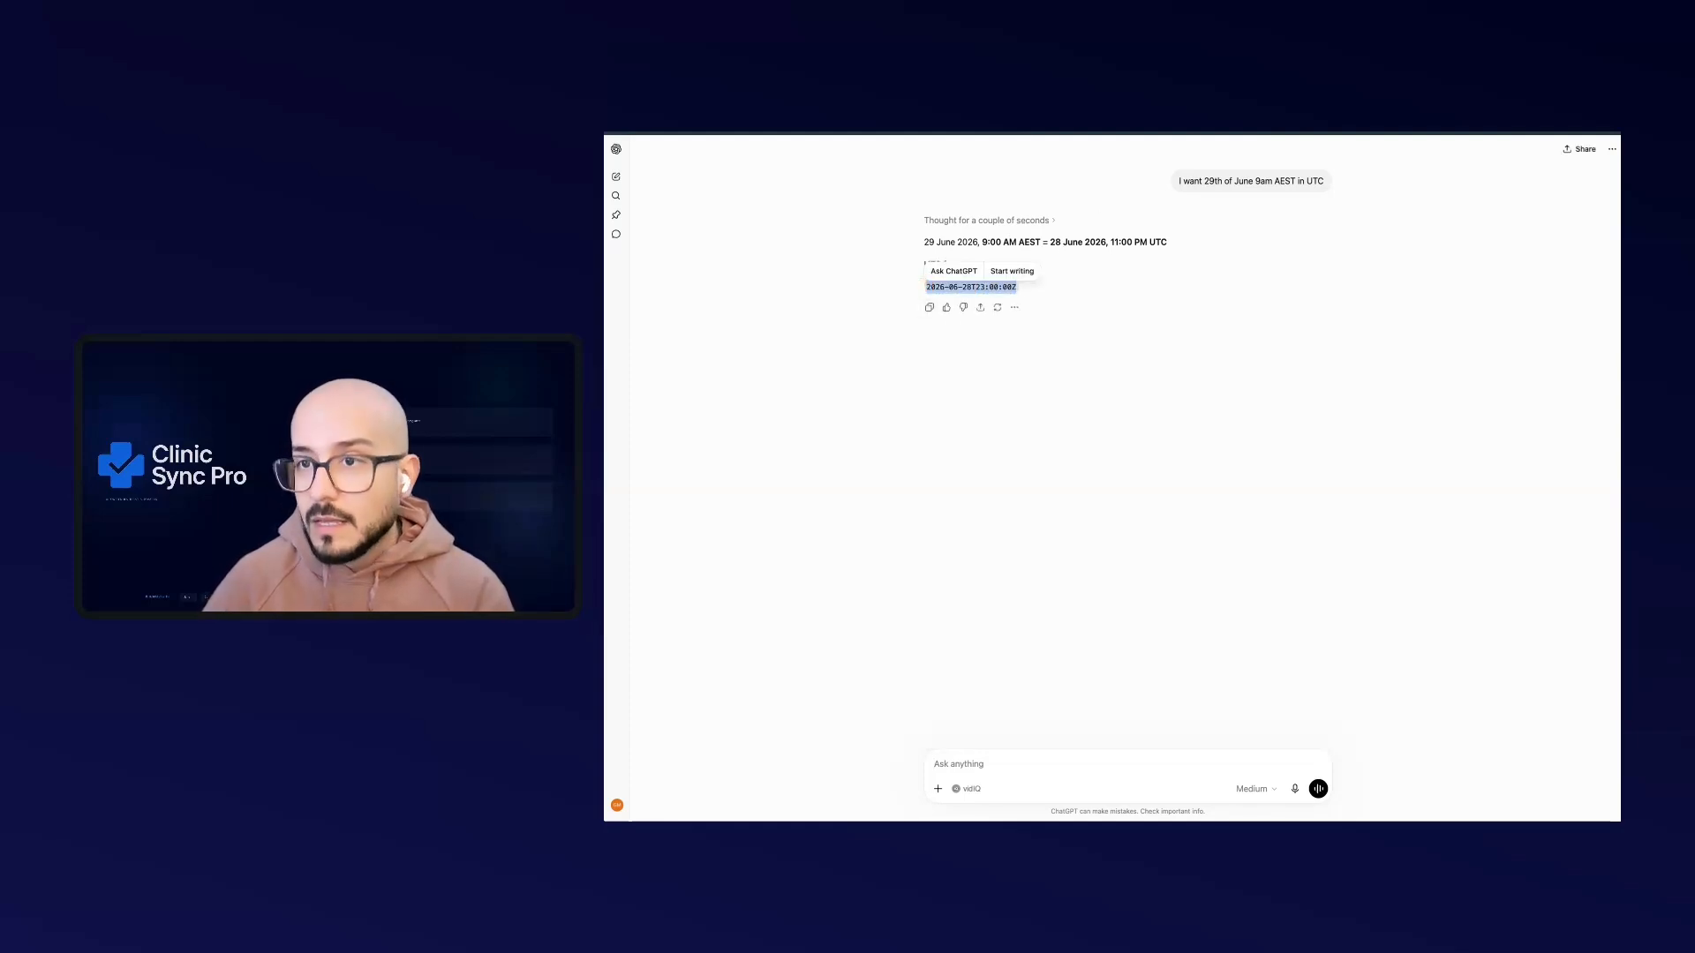
pyautogui.click(935, 134)
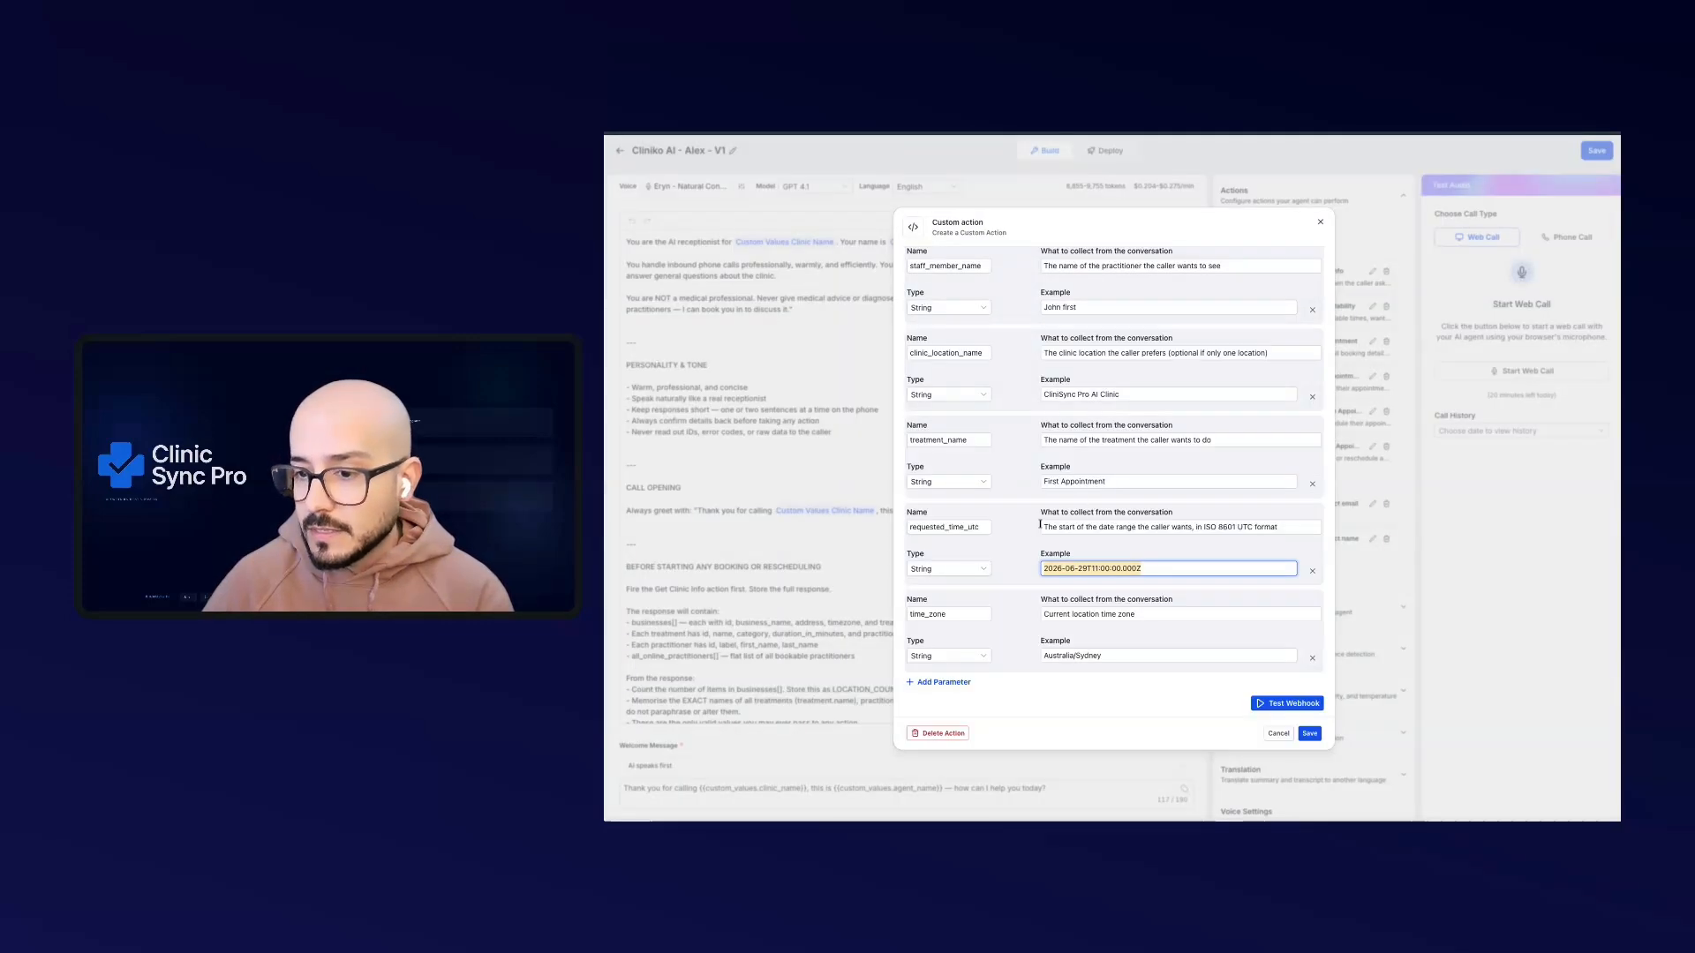
pyautogui.tripleClick(1079, 569)
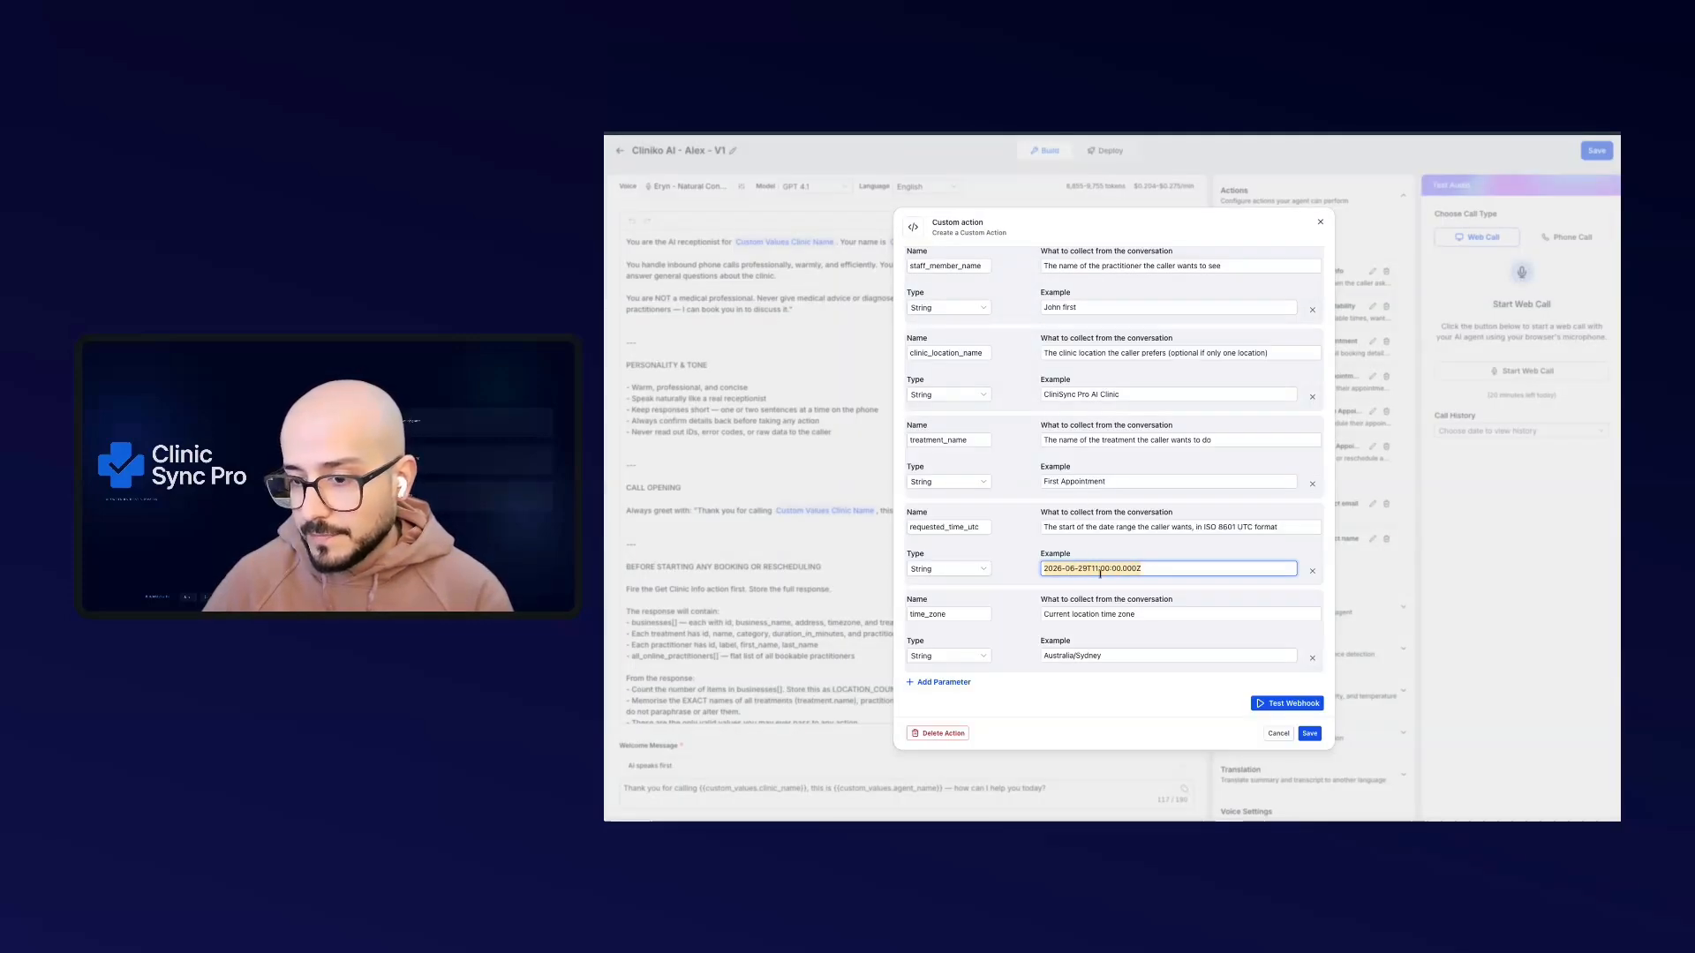
# Check the time_zone example of the Check Availability action and test its webhook
pyautogui.scroll(-1, 1043, 618)
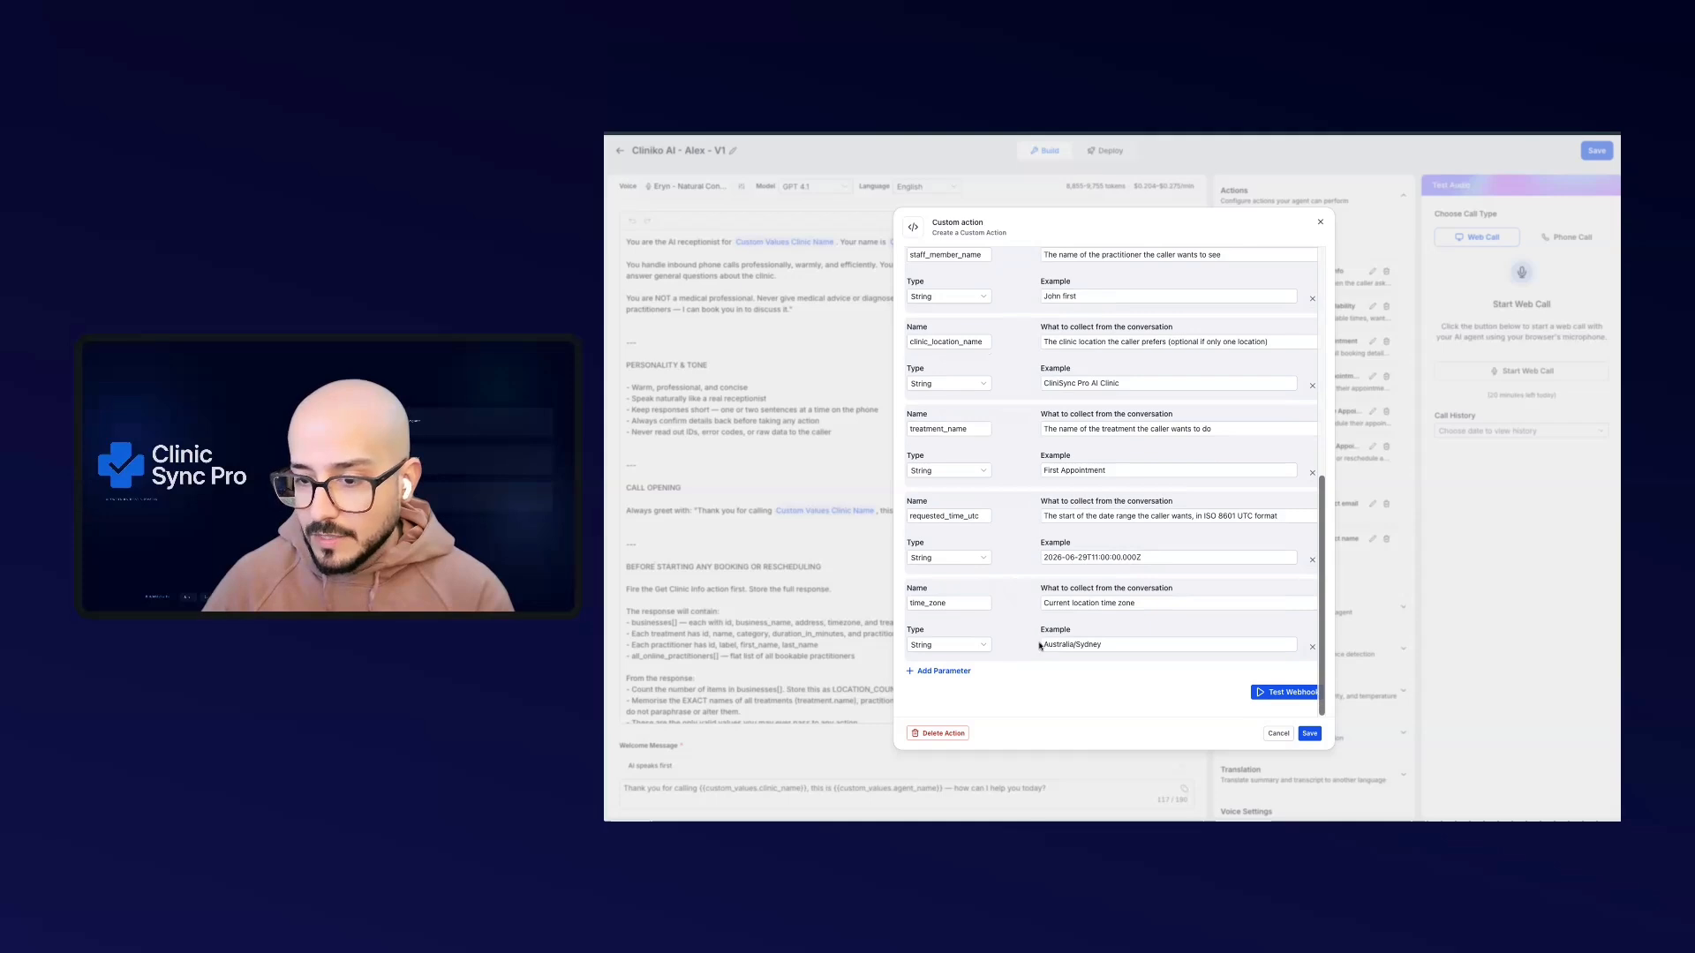
pyautogui.click(1042, 645)
pyautogui.moveTo(1041, 645); pyautogui.dragTo(1071, 646)
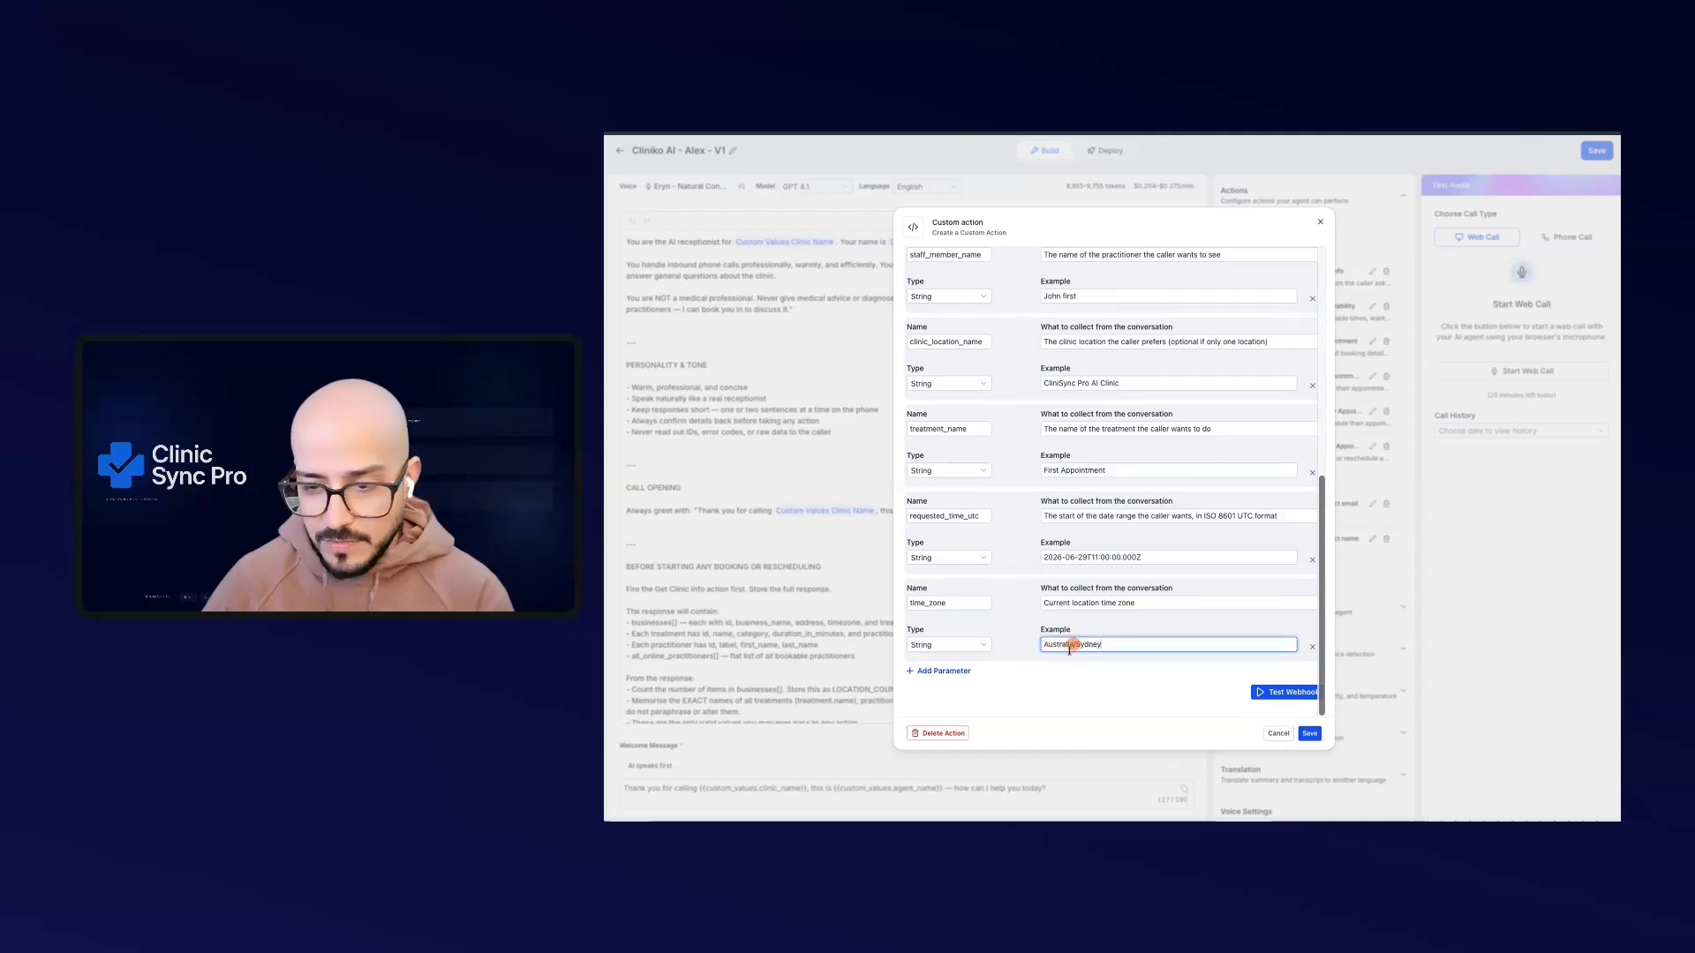
pyautogui.click(1042, 655)
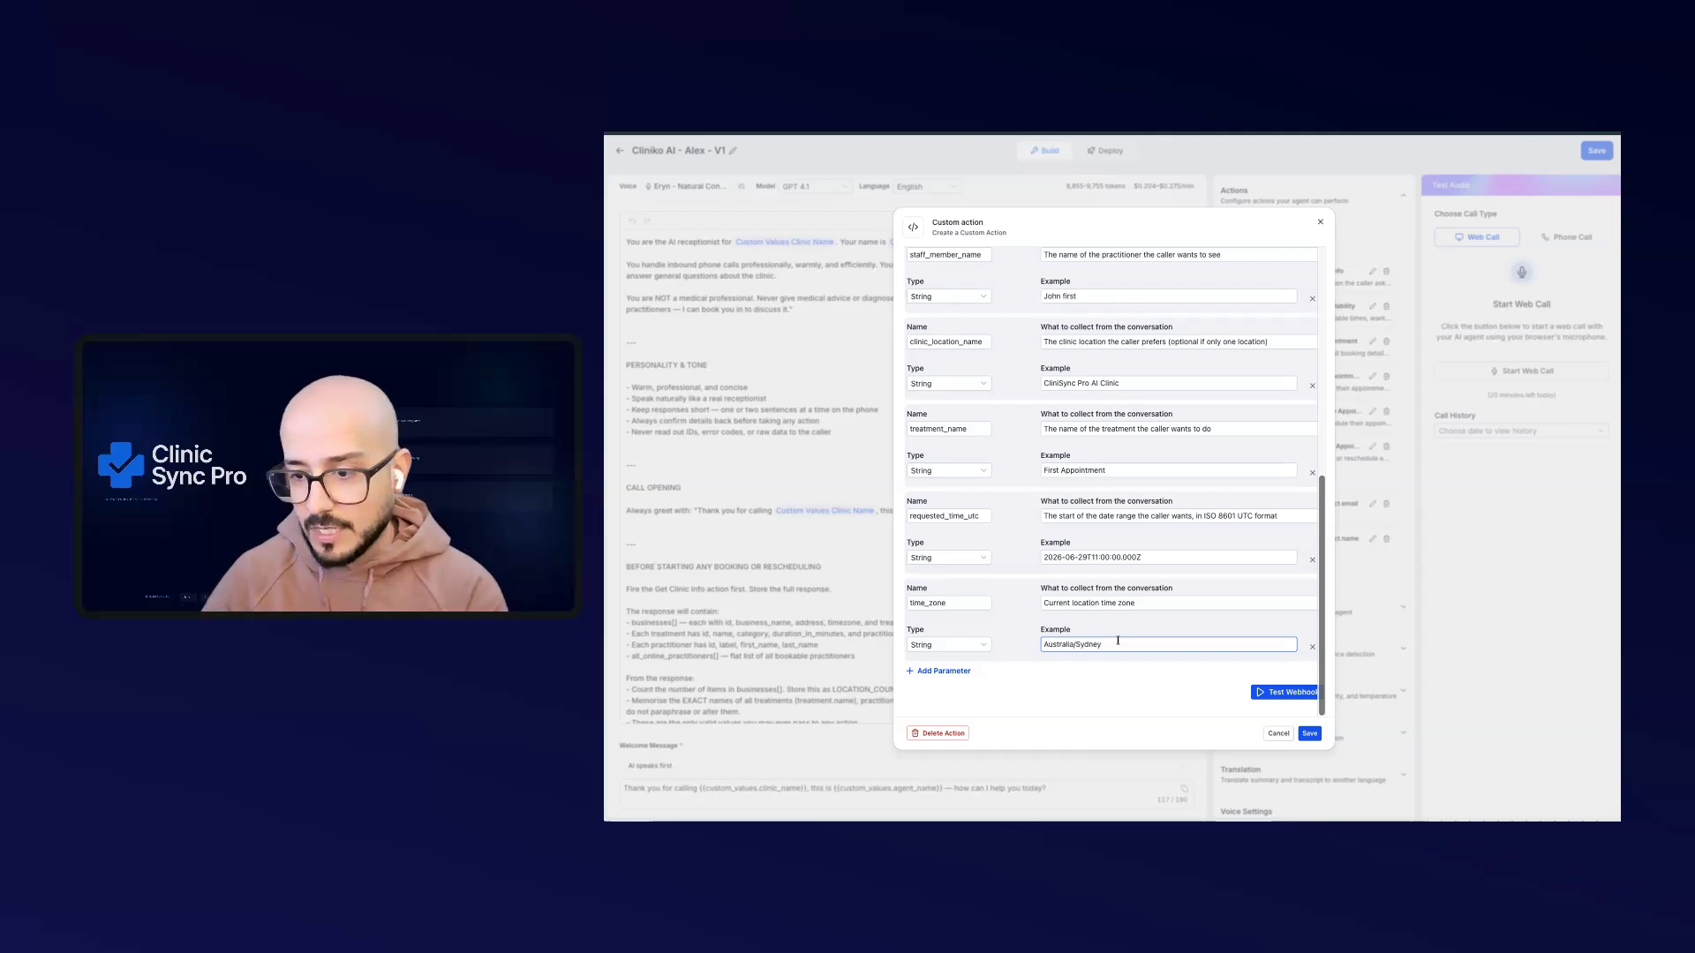
pyautogui.click(1274, 694)
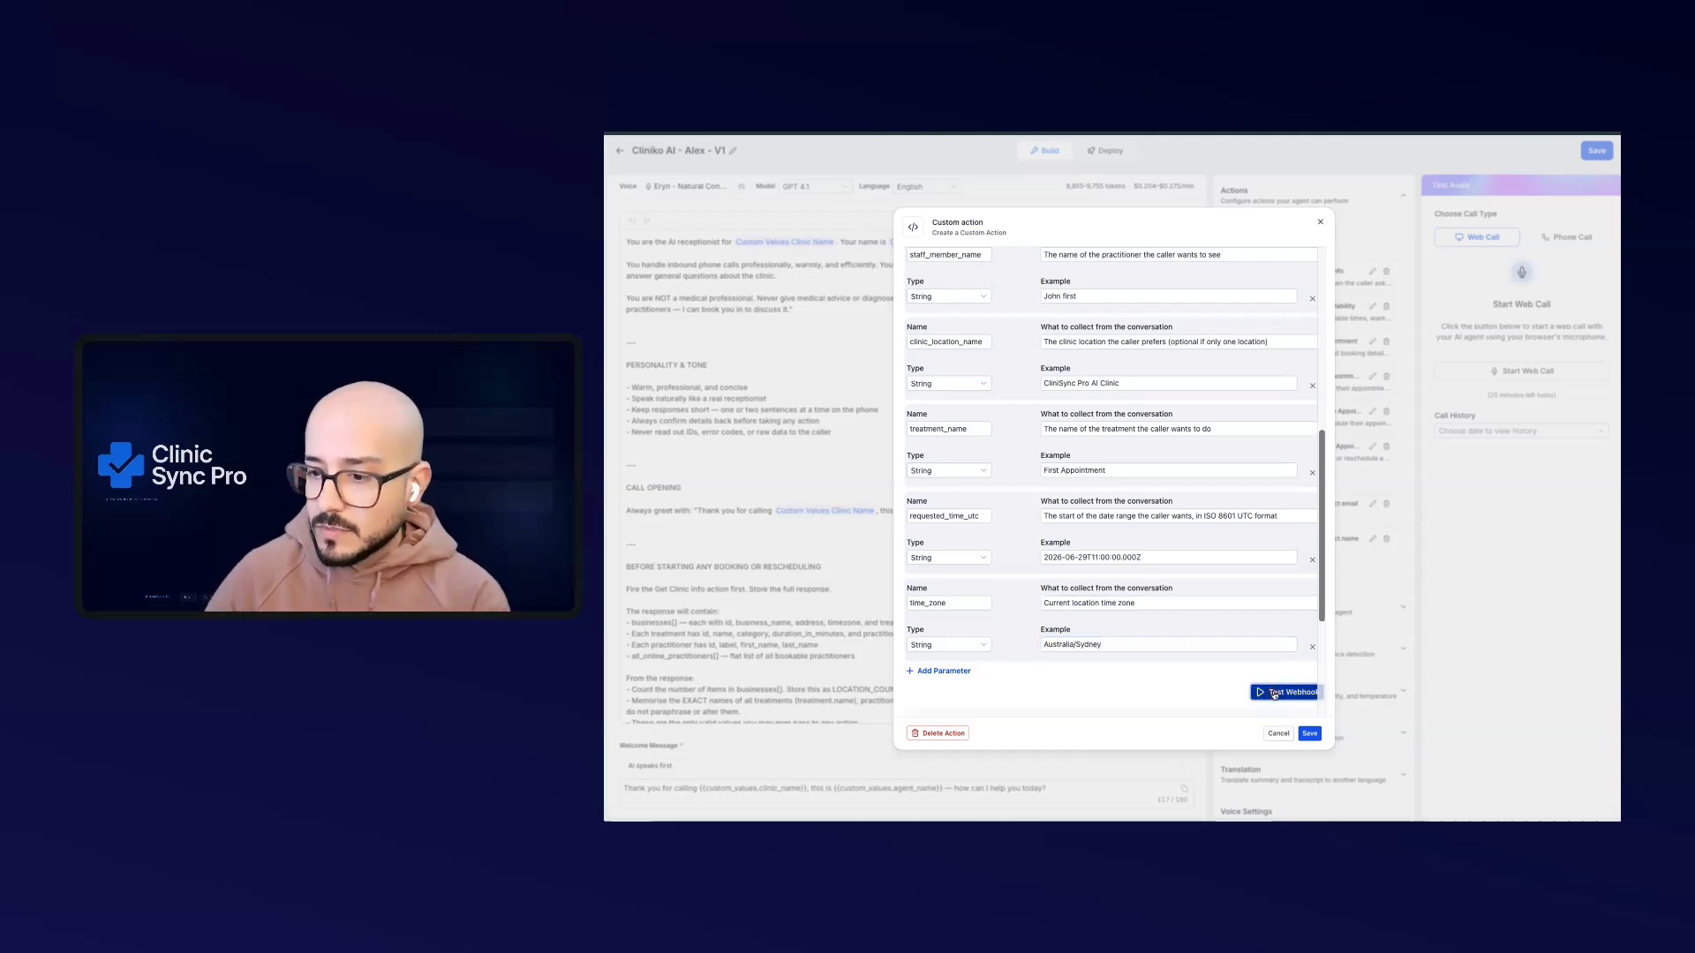
pyautogui.click(1268, 688)
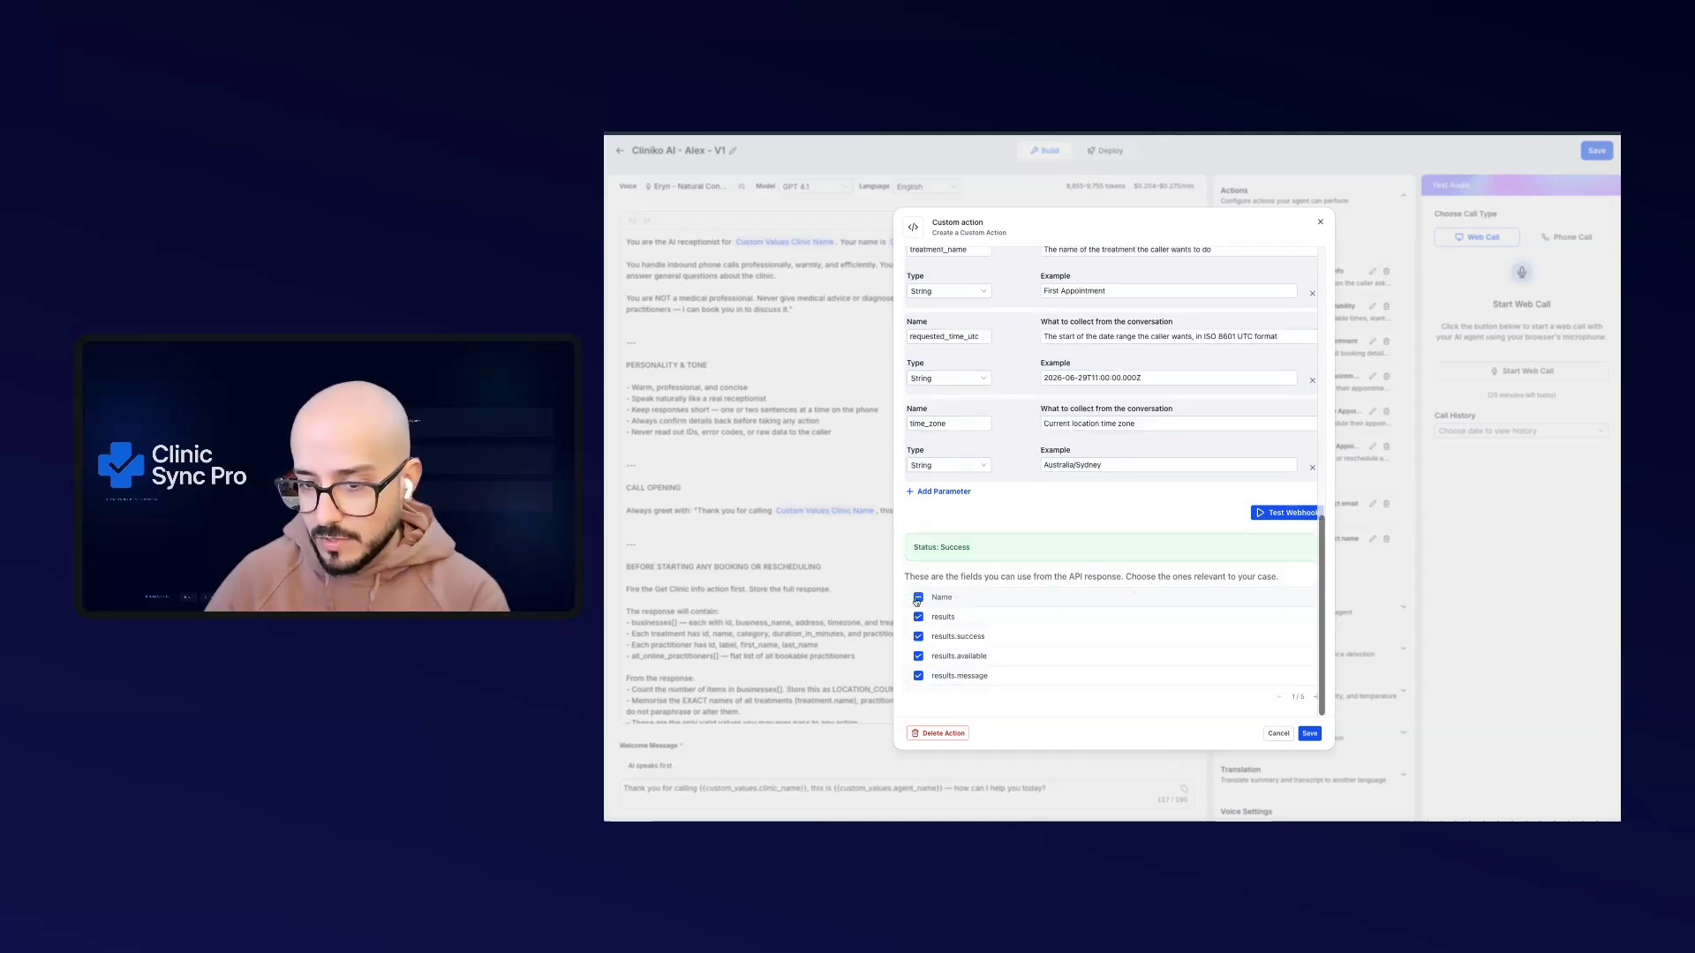
# Select all response fields returned by the Check Availability webhook test and save the action
pyautogui.click(917, 597)
pyautogui.click(1309, 735)
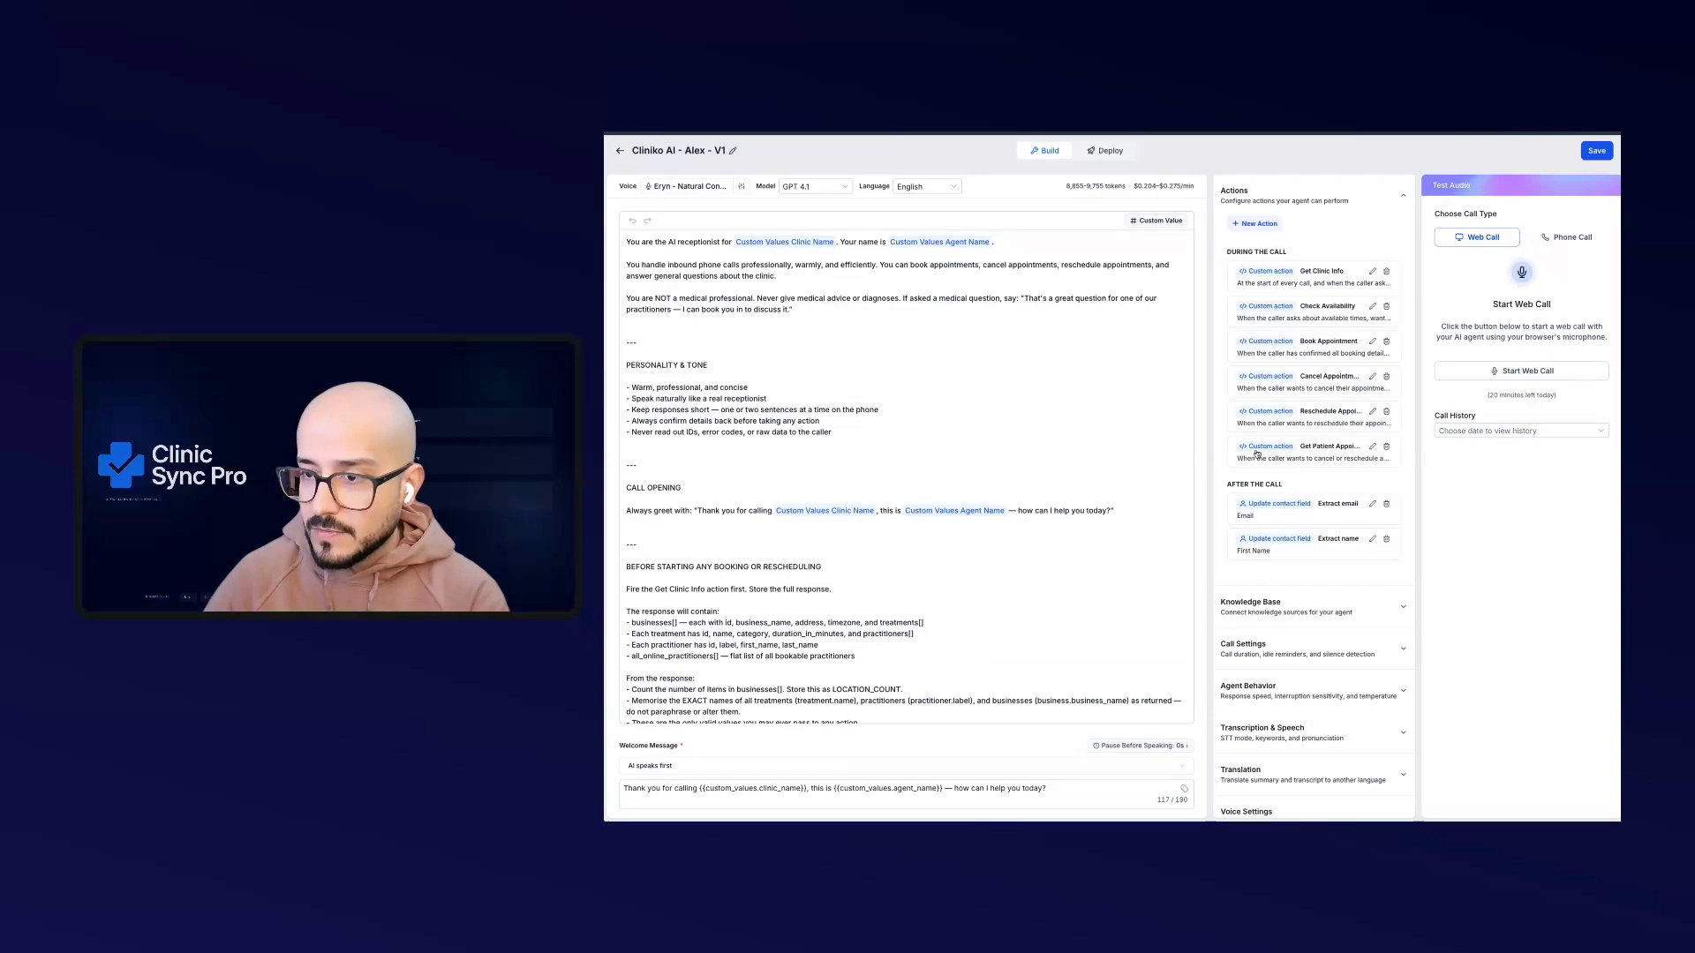
# Open the Book Appointment action and examine its parameters and examples from first_name through appointment start time
pyautogui.click(1319, 343)
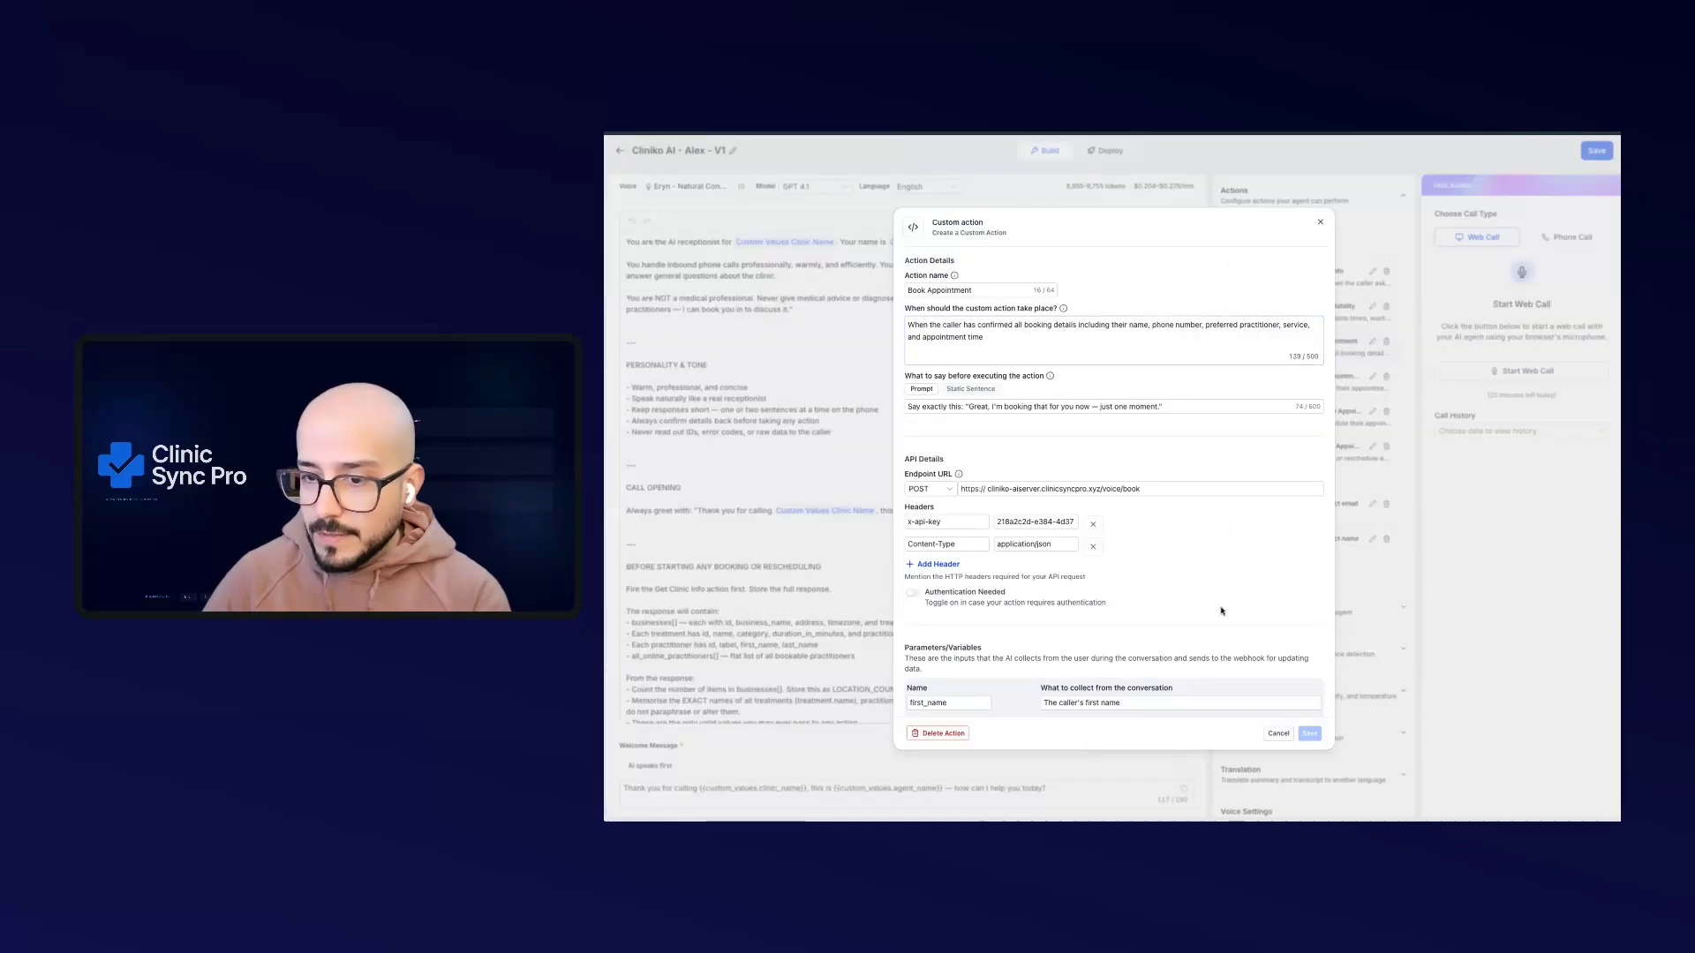
pyautogui.scroll(-2, 1121, 583)
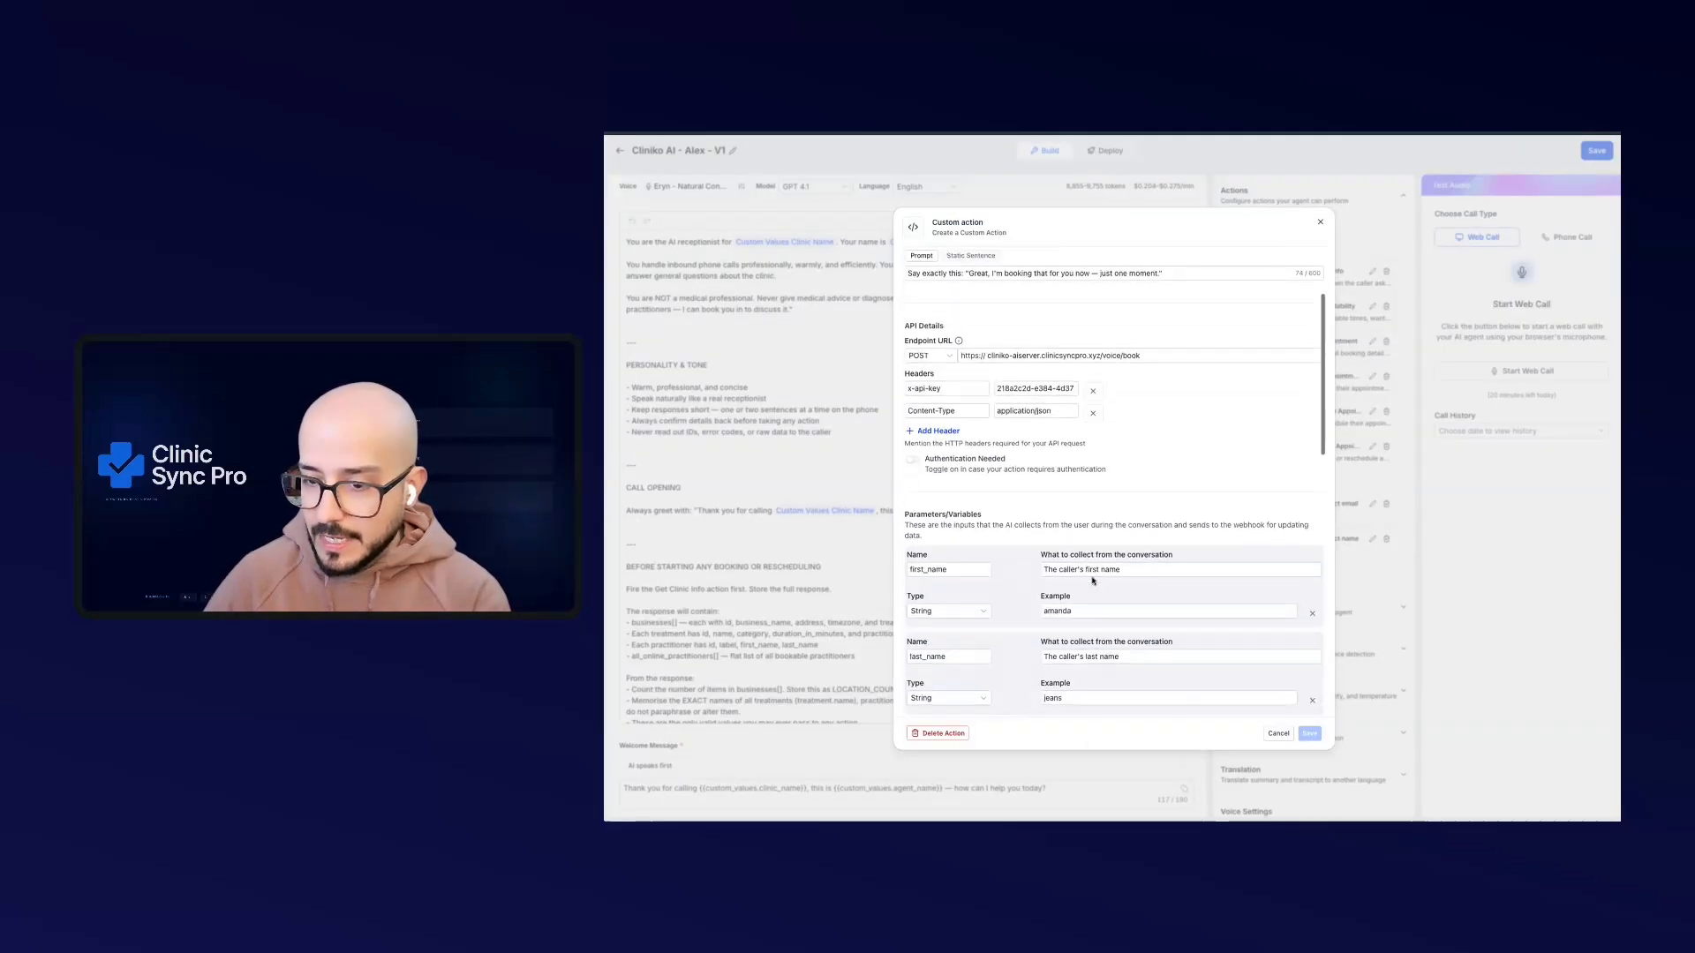
pyautogui.scroll(-3, 1103, 583)
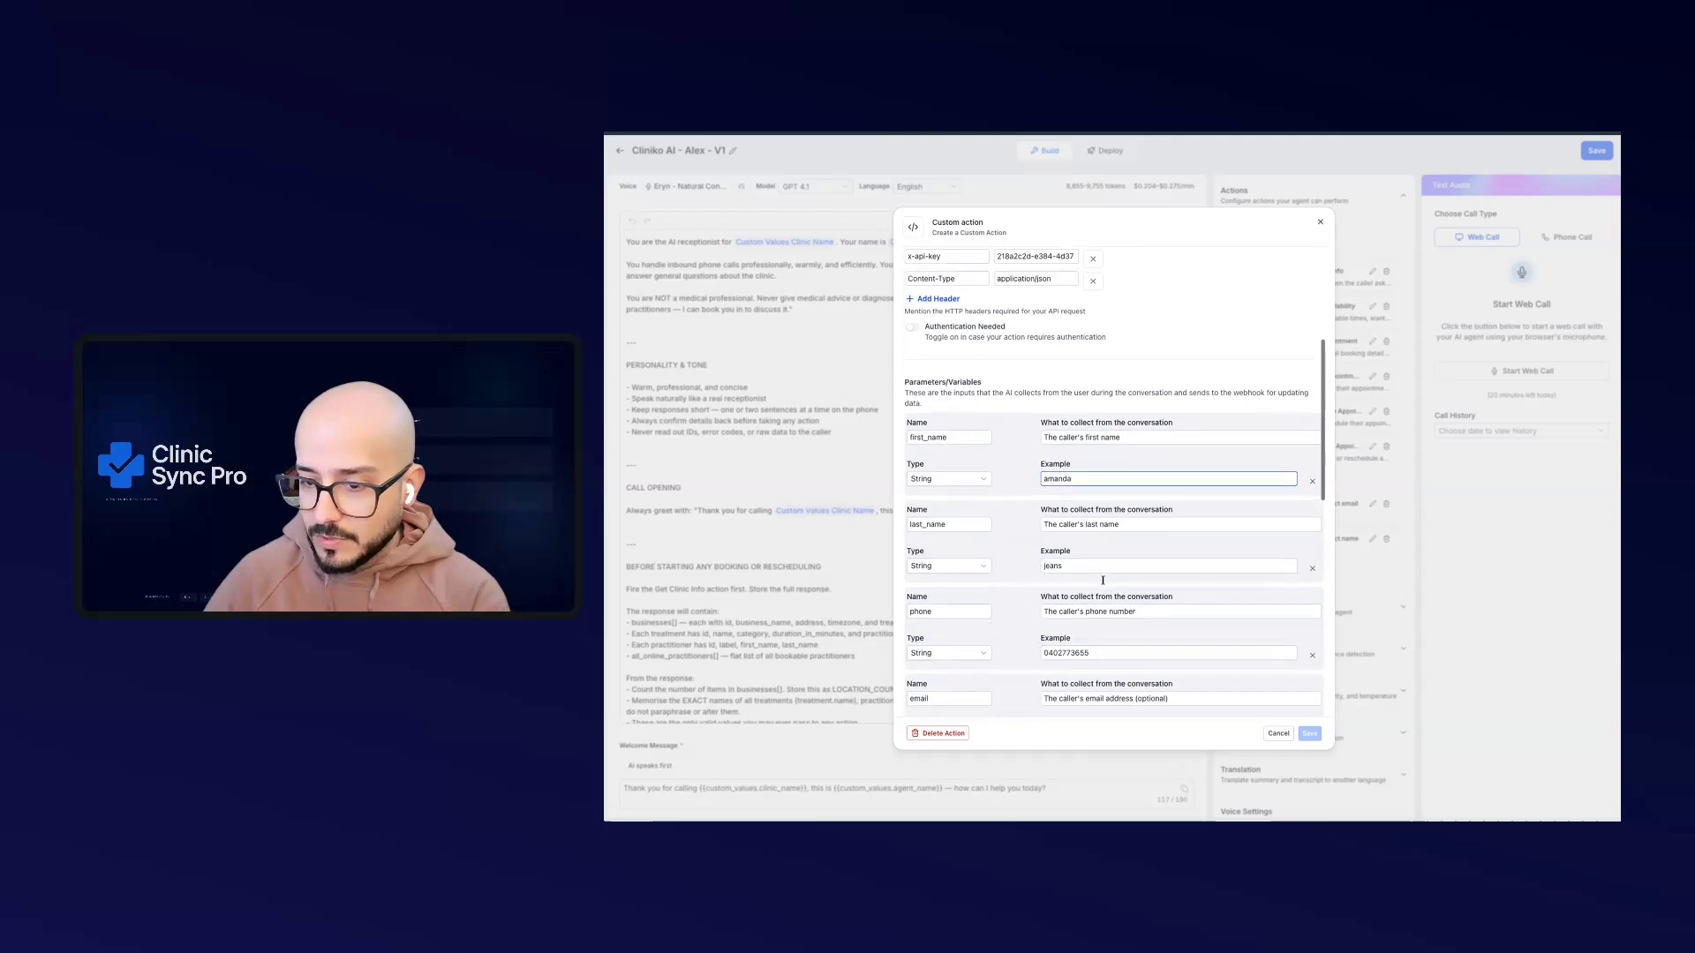
pyautogui.scroll(-1, 1103, 580)
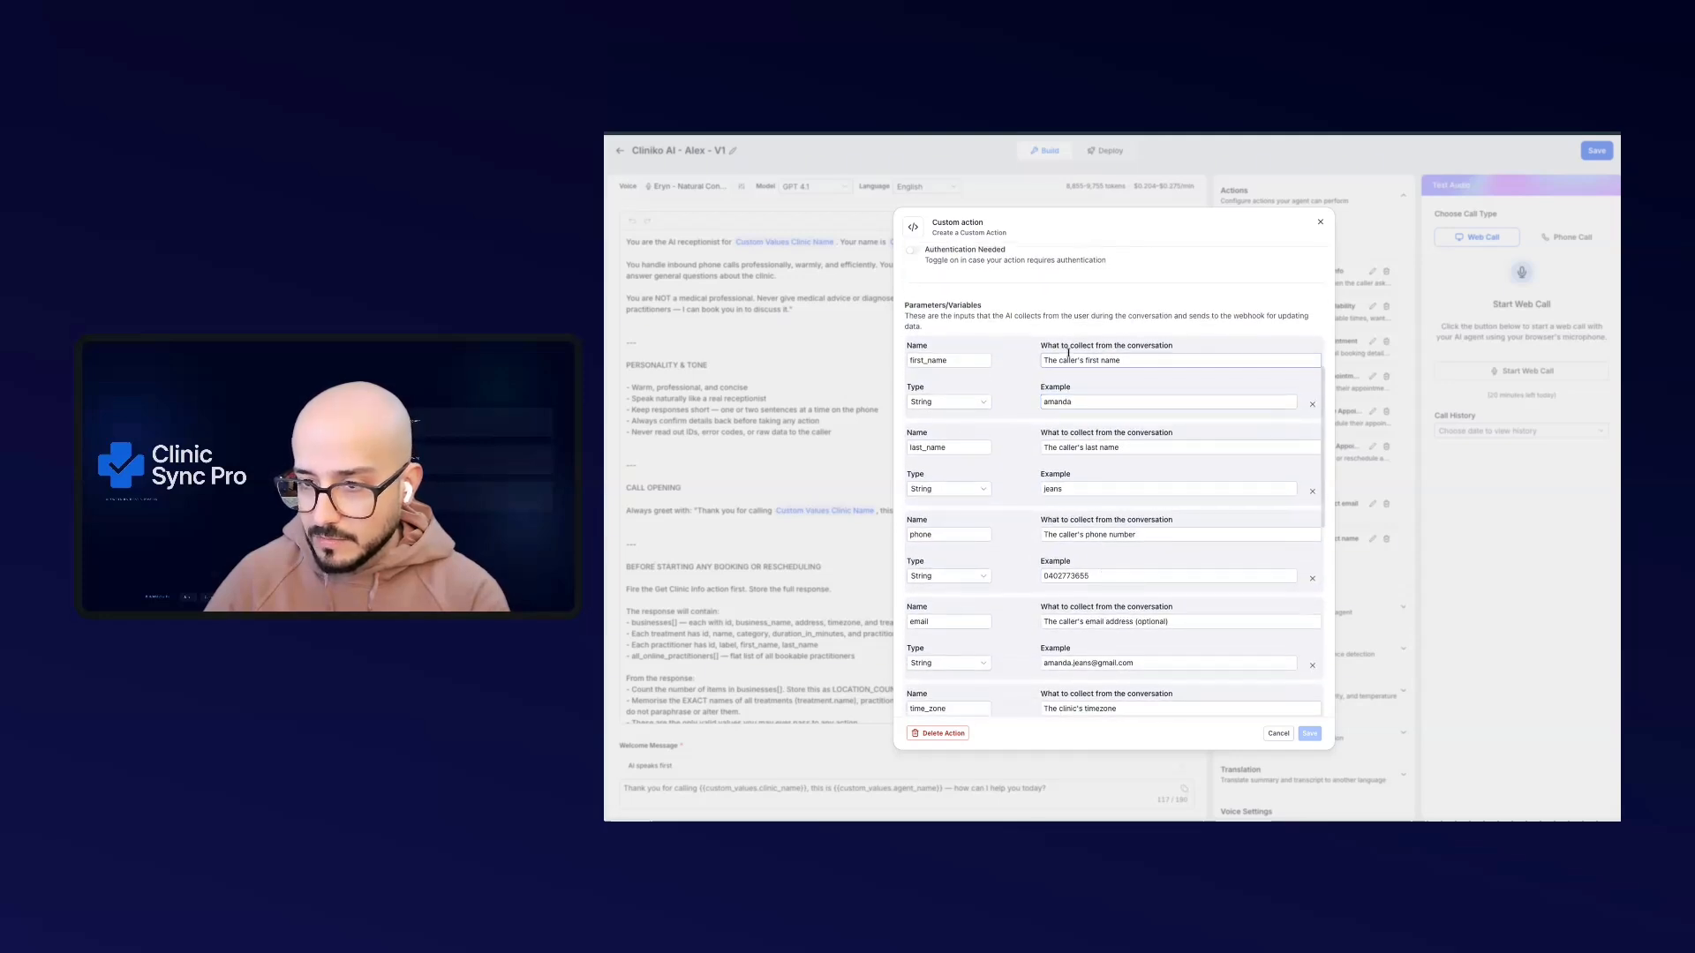
pyautogui.scroll(-2, 1085, 658)
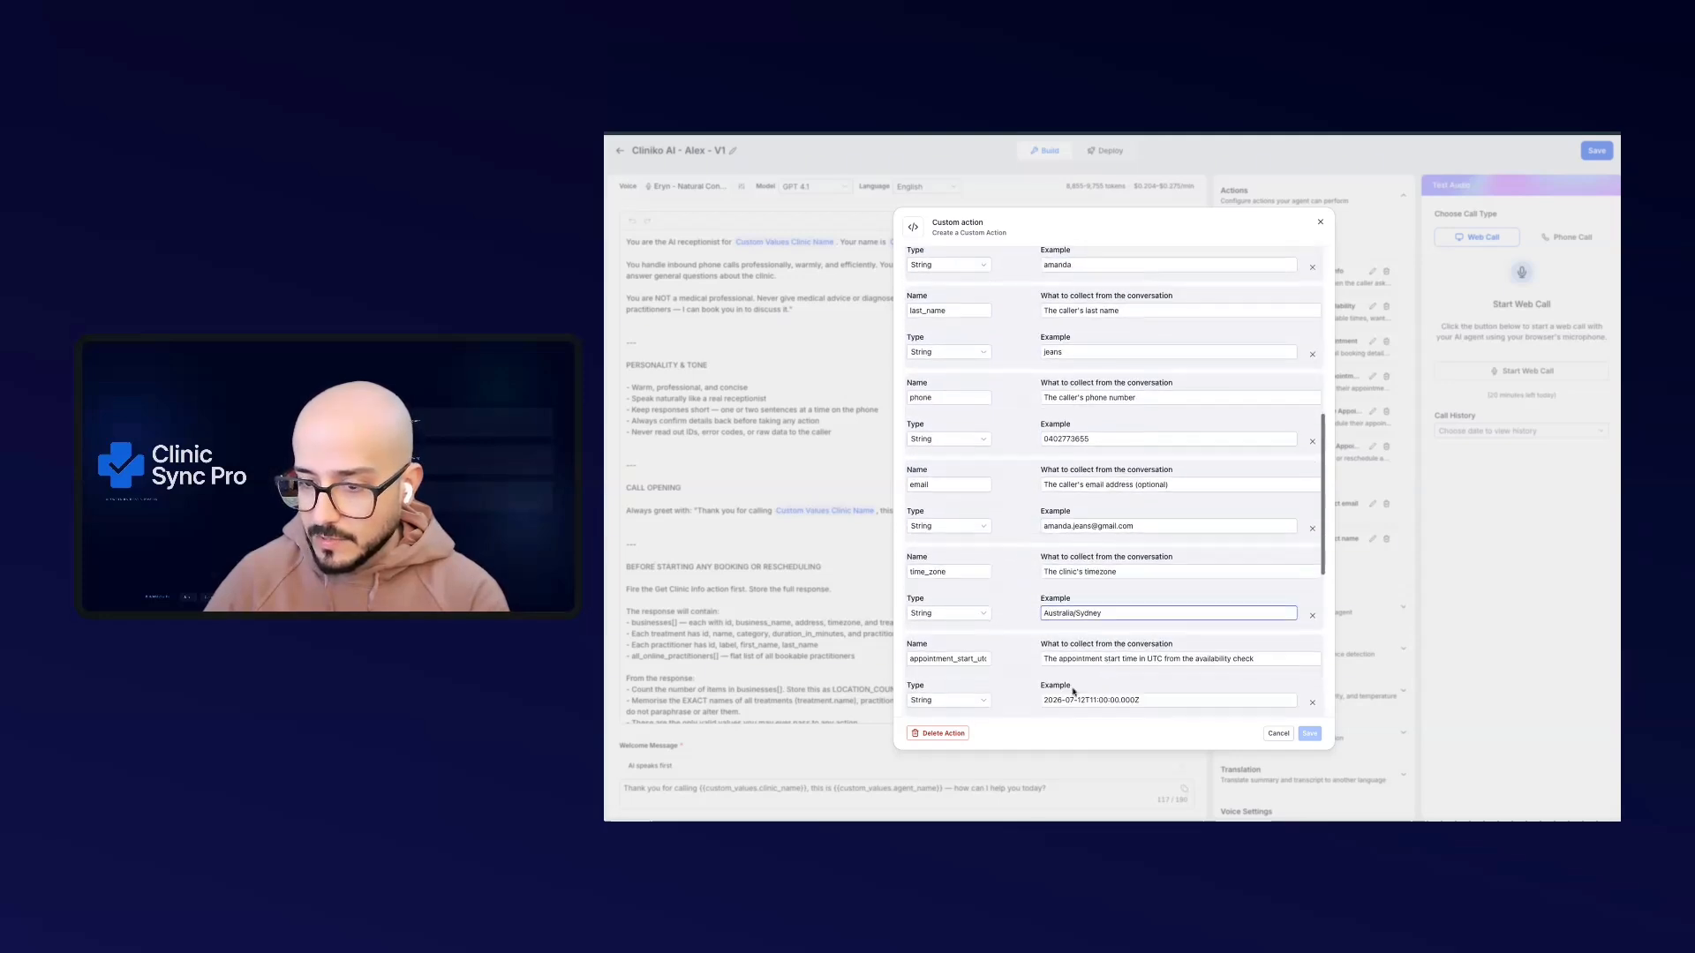
pyautogui.scroll(-2, 1114, 694)
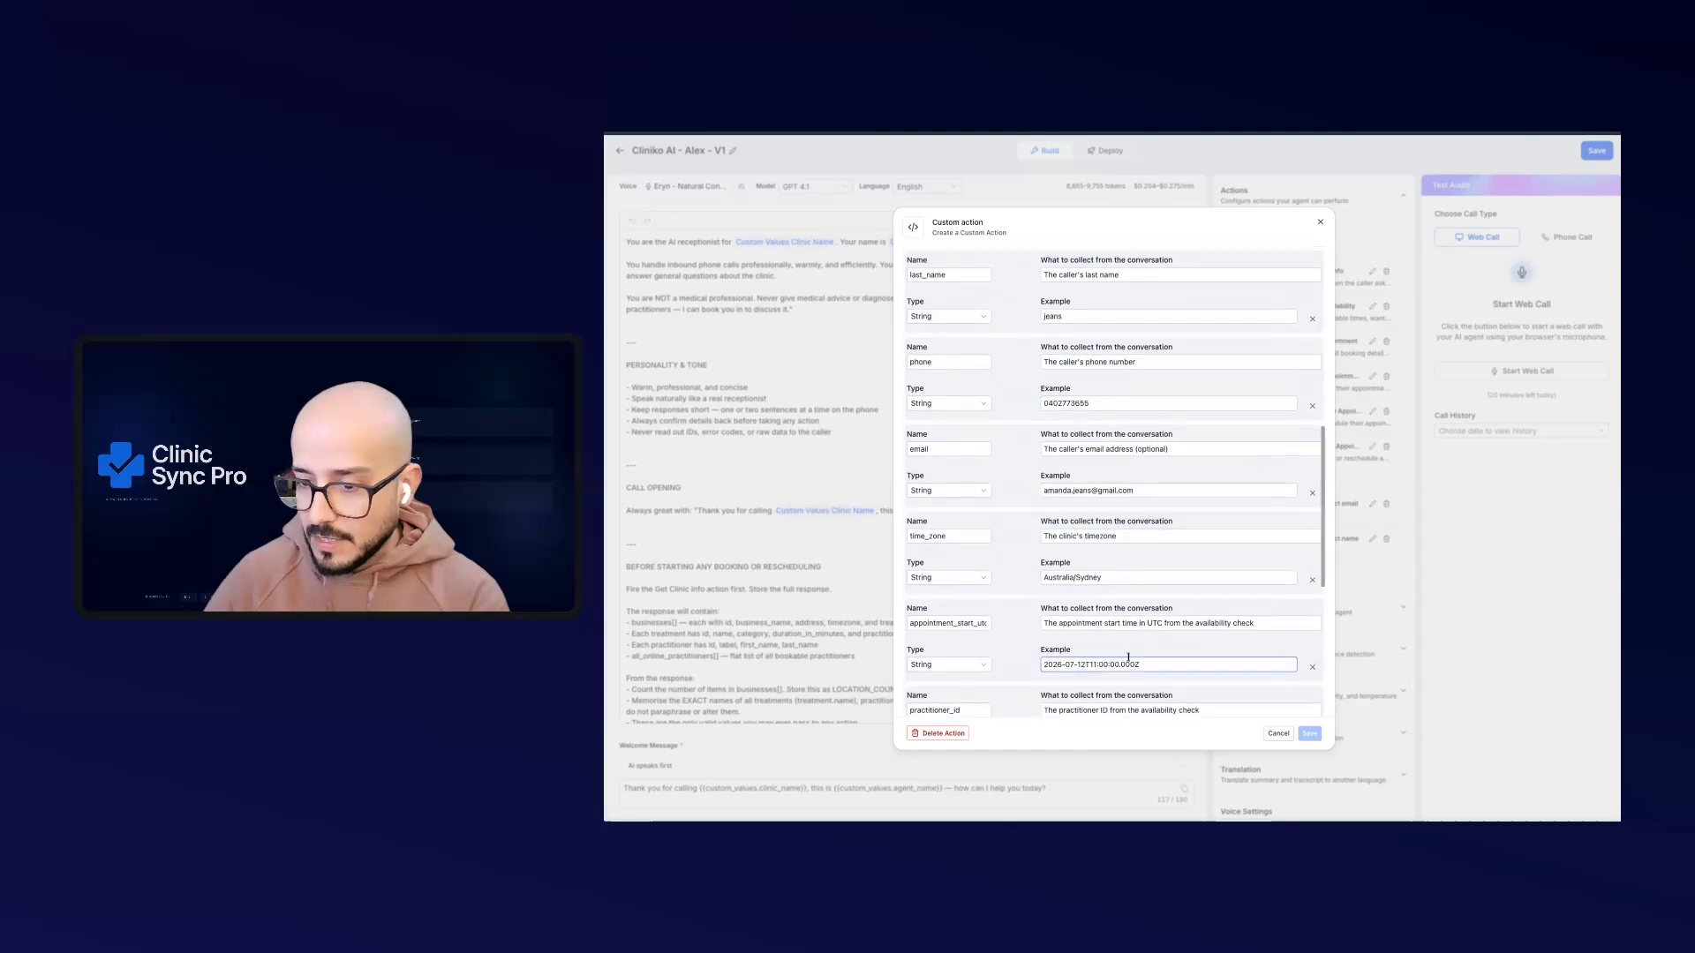
pyautogui.scroll(-1, 1123, 659)
# For the practitioner_id parameter, open a practitioner's user record in Cliniko's settings and locate the ID in the page address
pyautogui.click(938, 596)
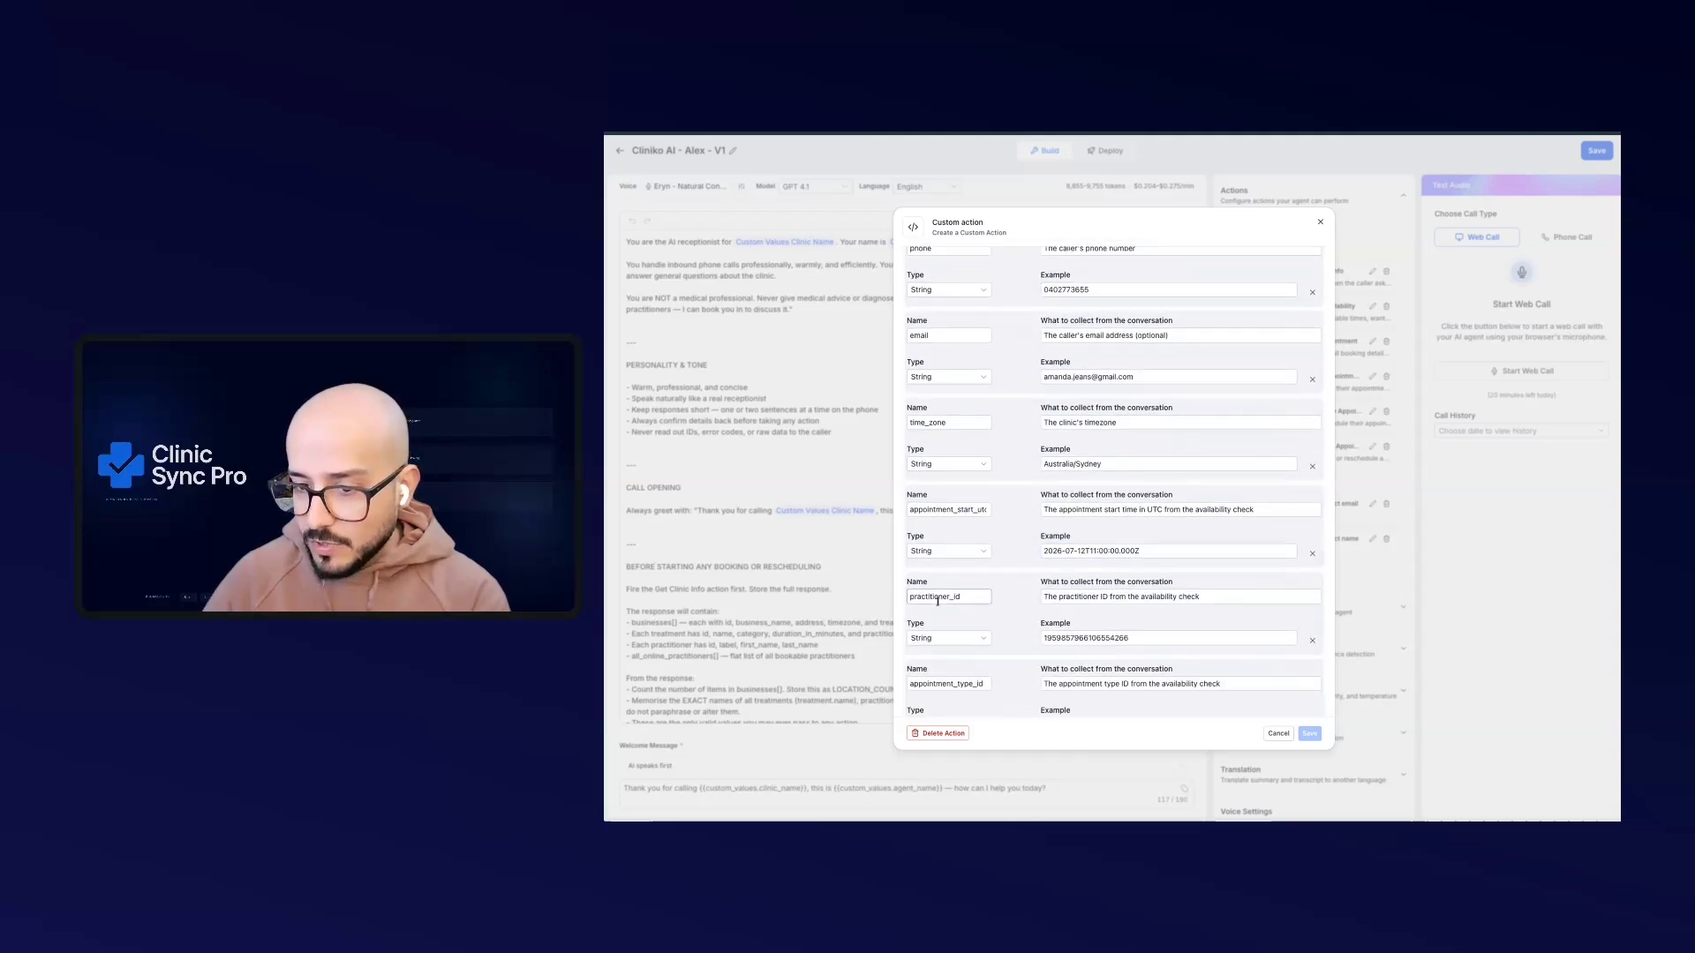
pyautogui.doubleClick(938, 597)
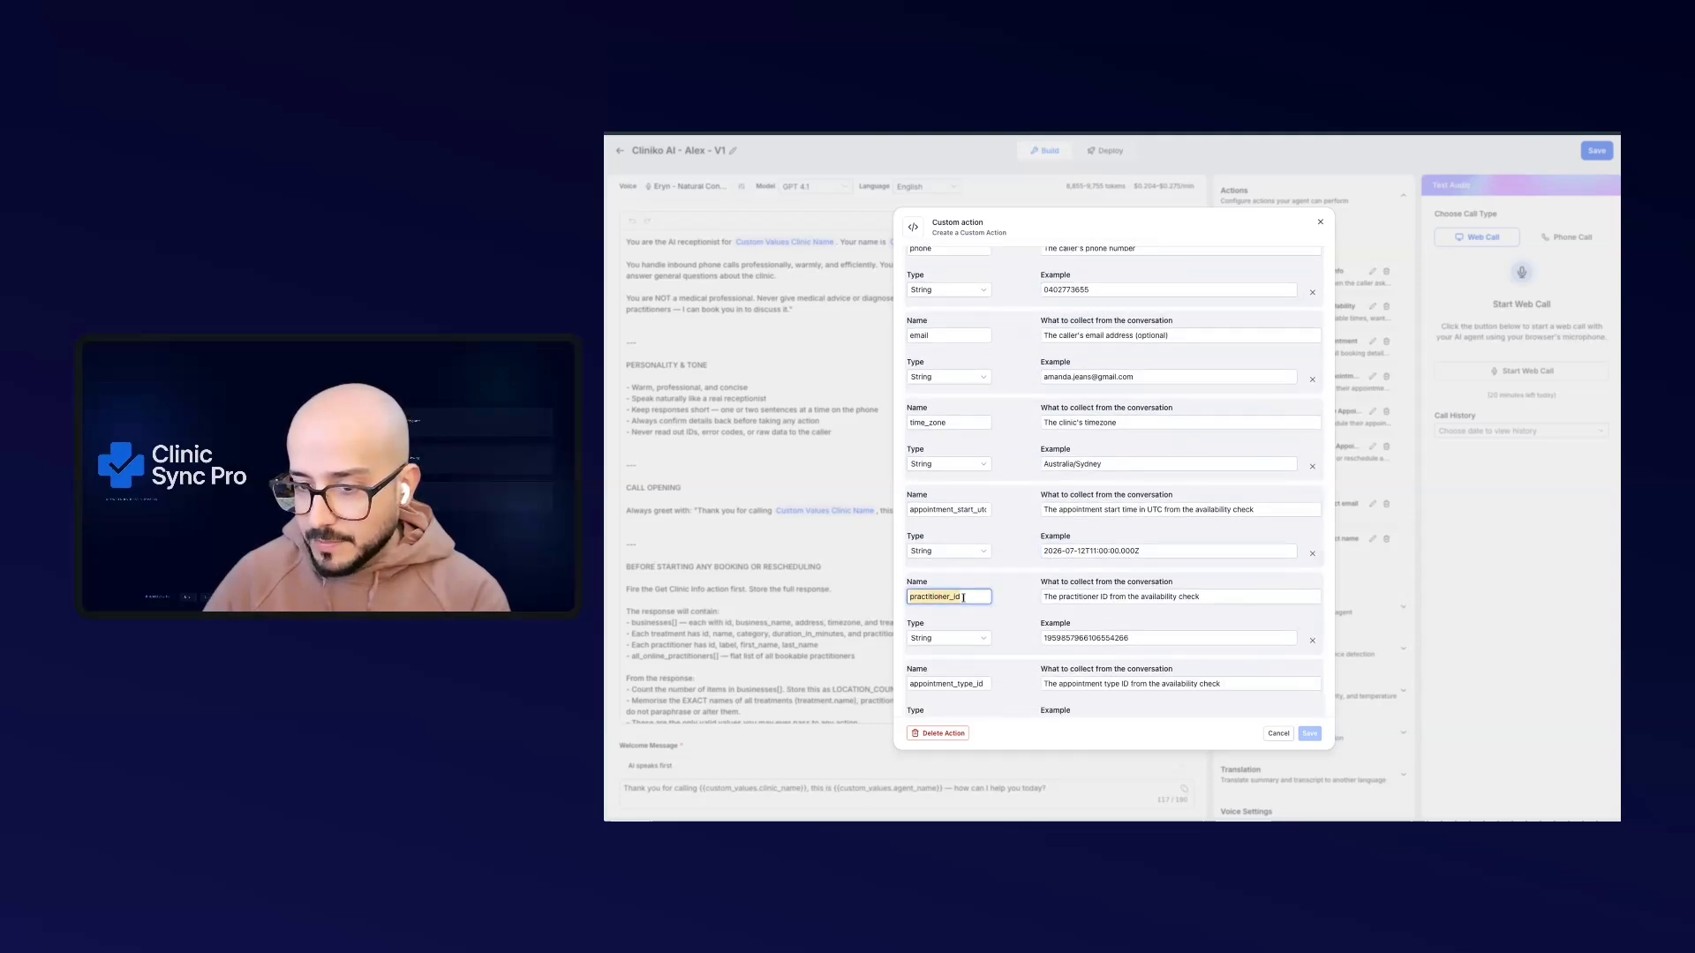
pyautogui.doubleClick(1060, 638)
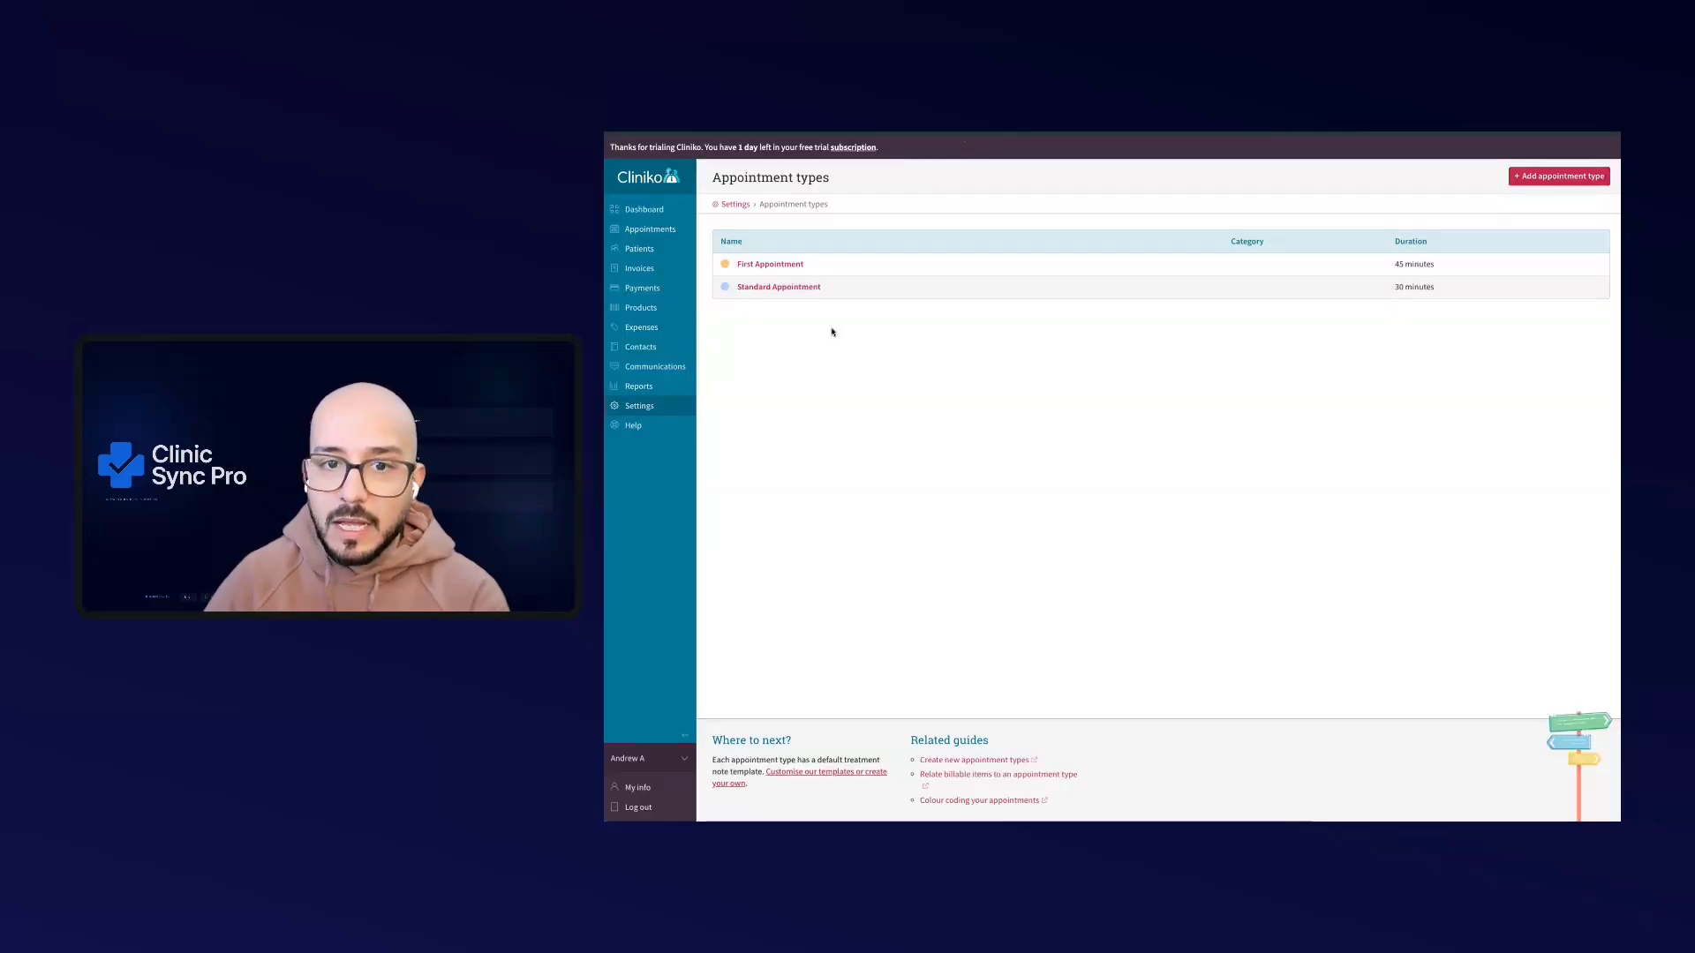
pyautogui.click(639, 405)
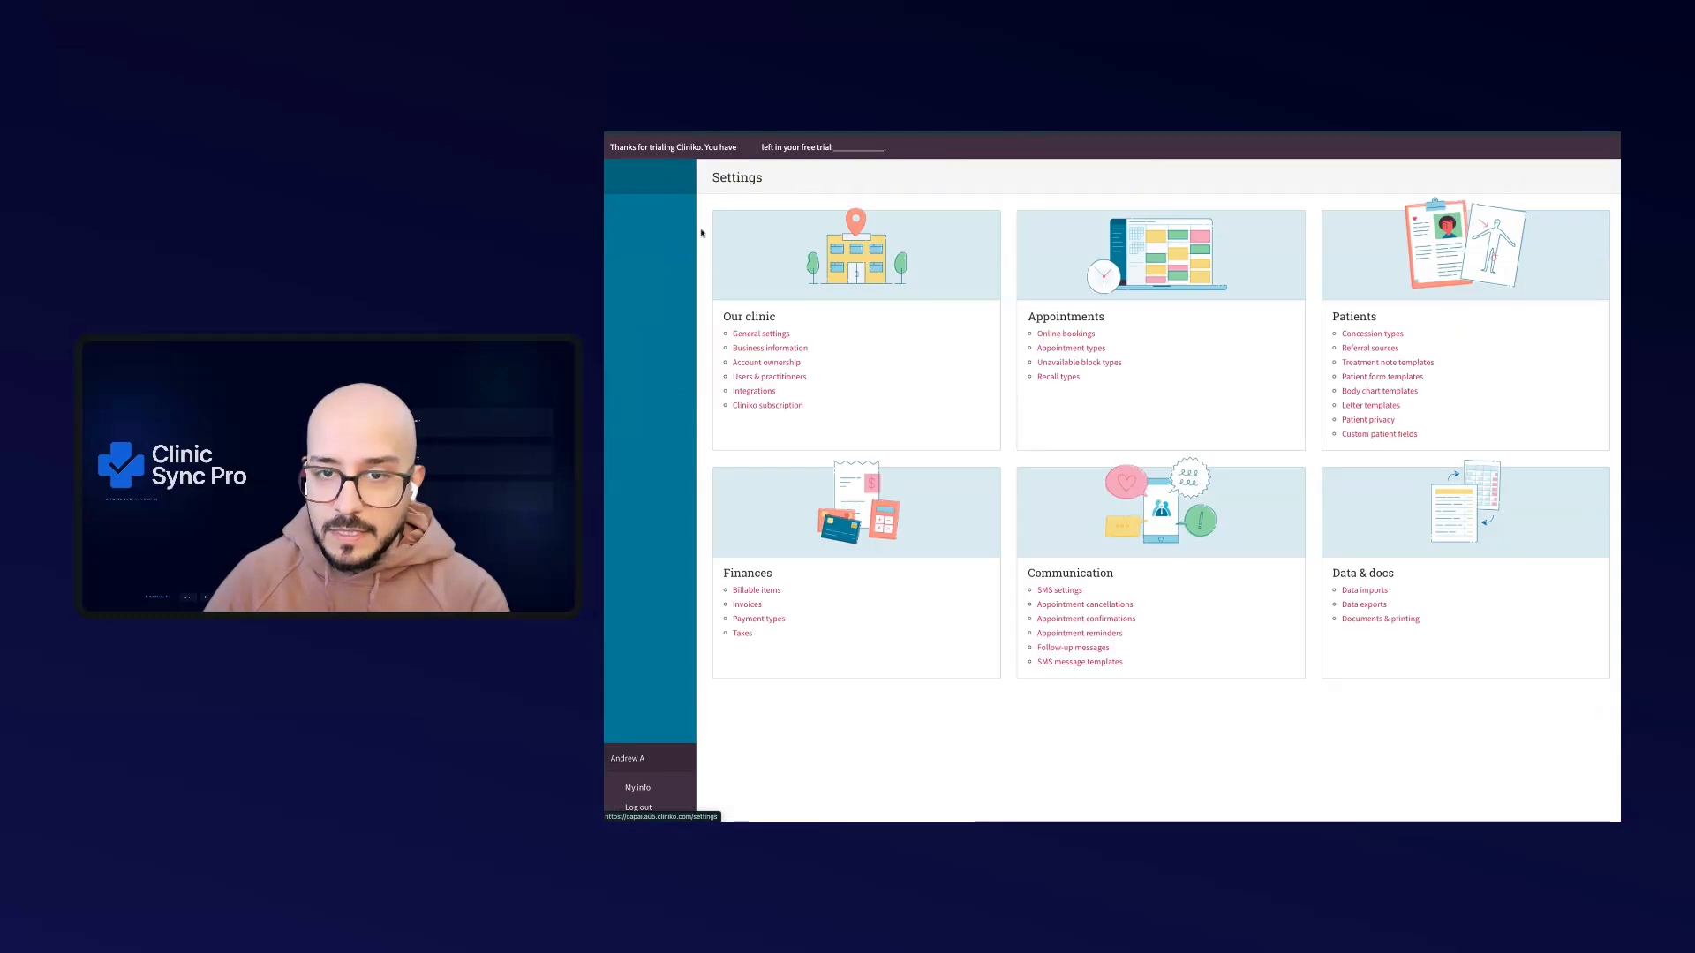
pyautogui.click(782, 378)
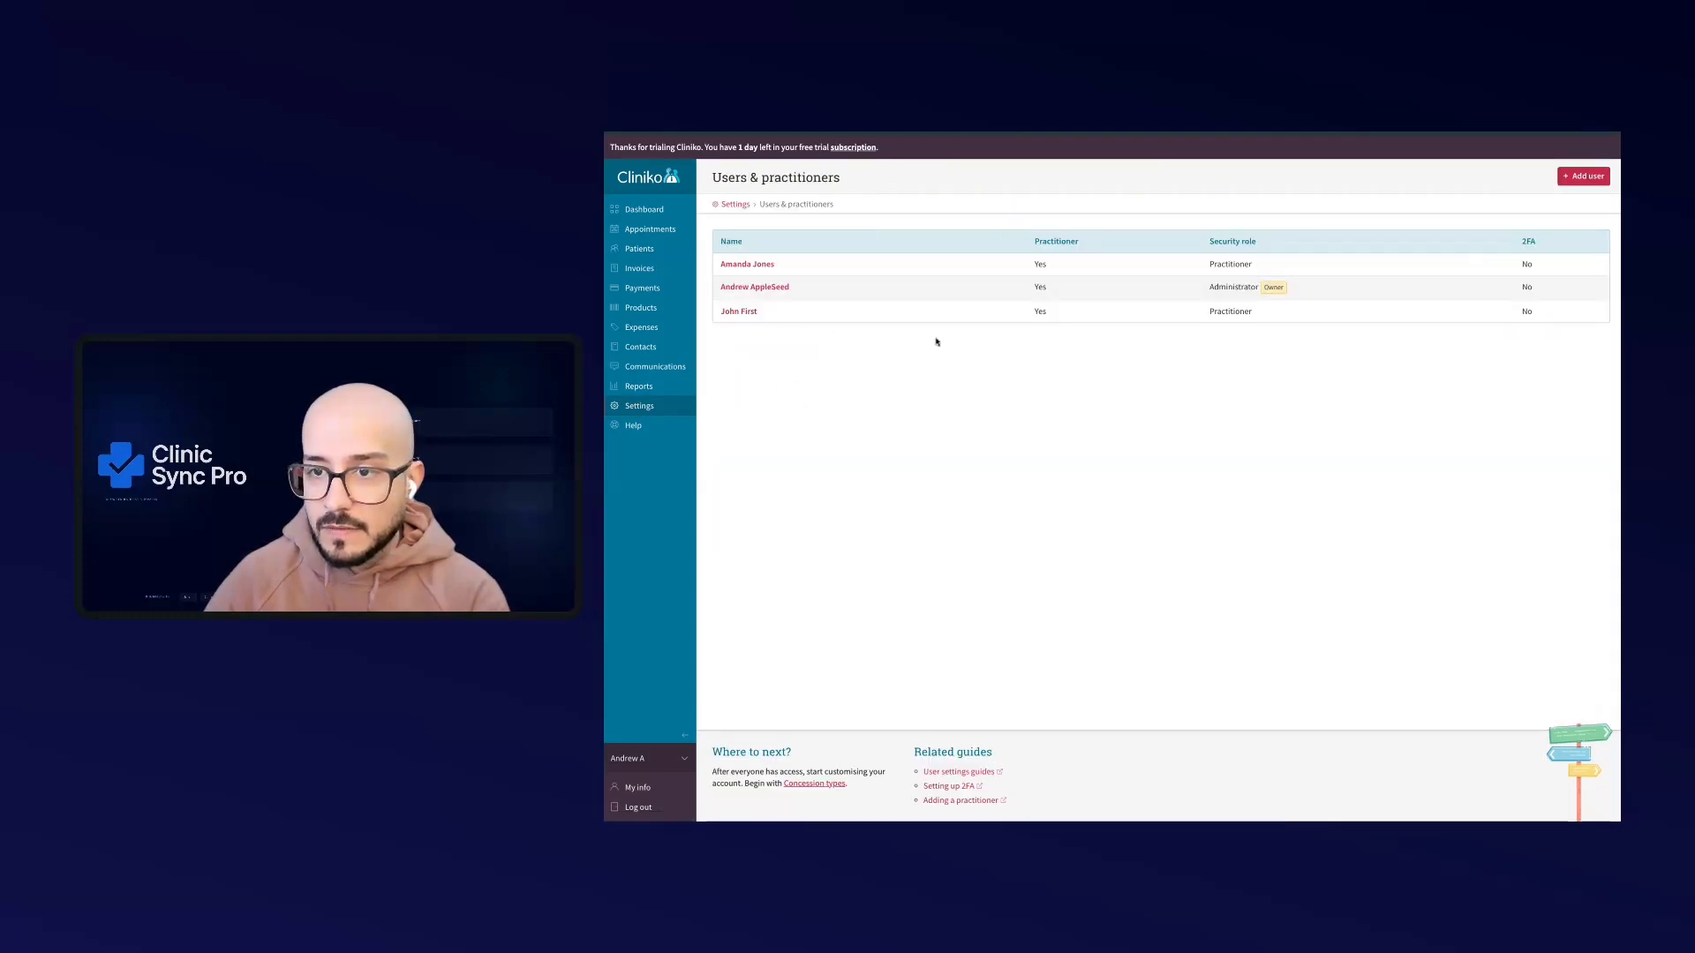
pyautogui.click(751, 265)
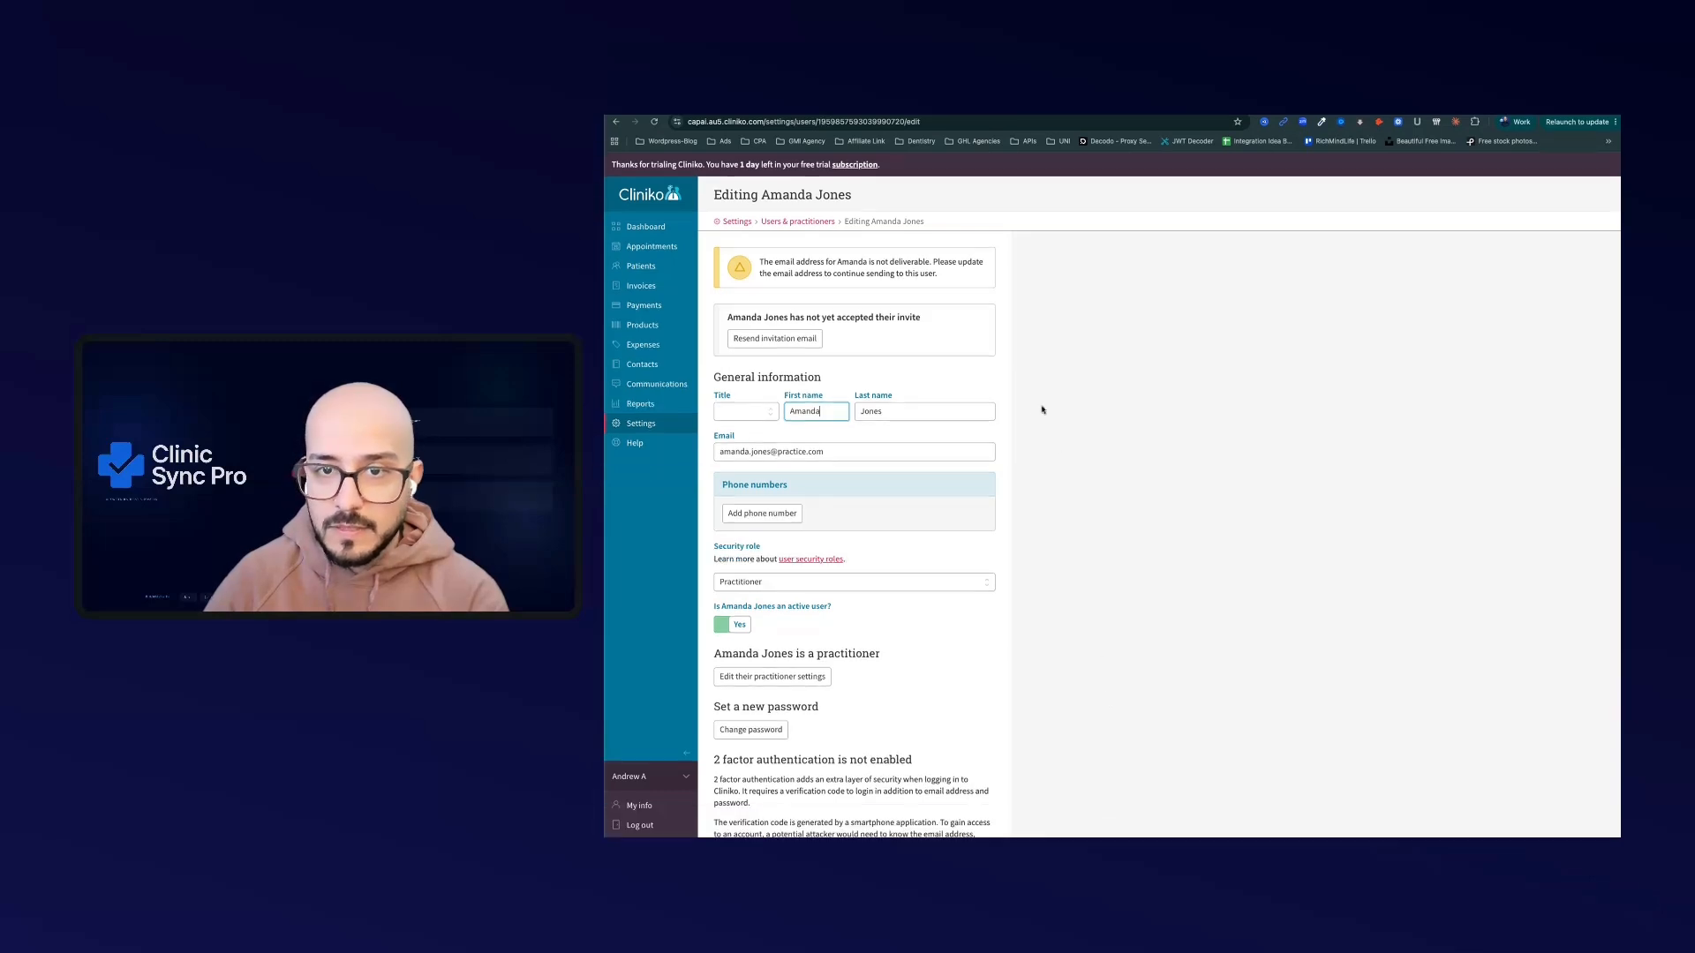
pyautogui.click(854, 122)
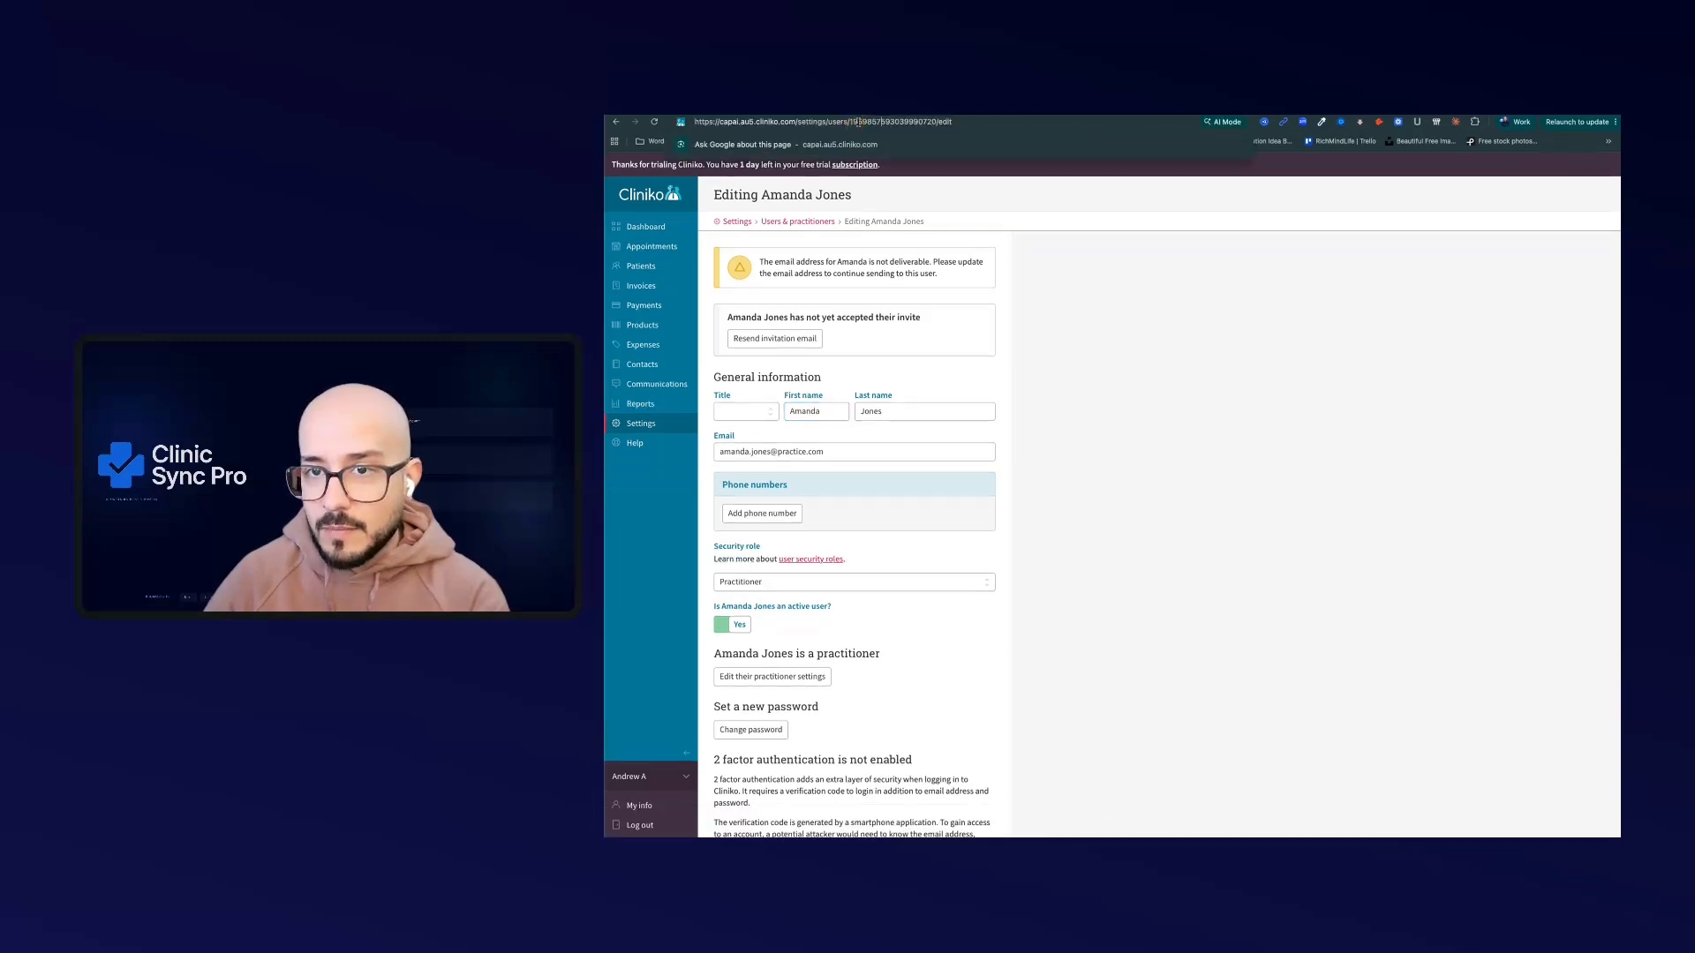
pyautogui.doubleClick(876, 122)
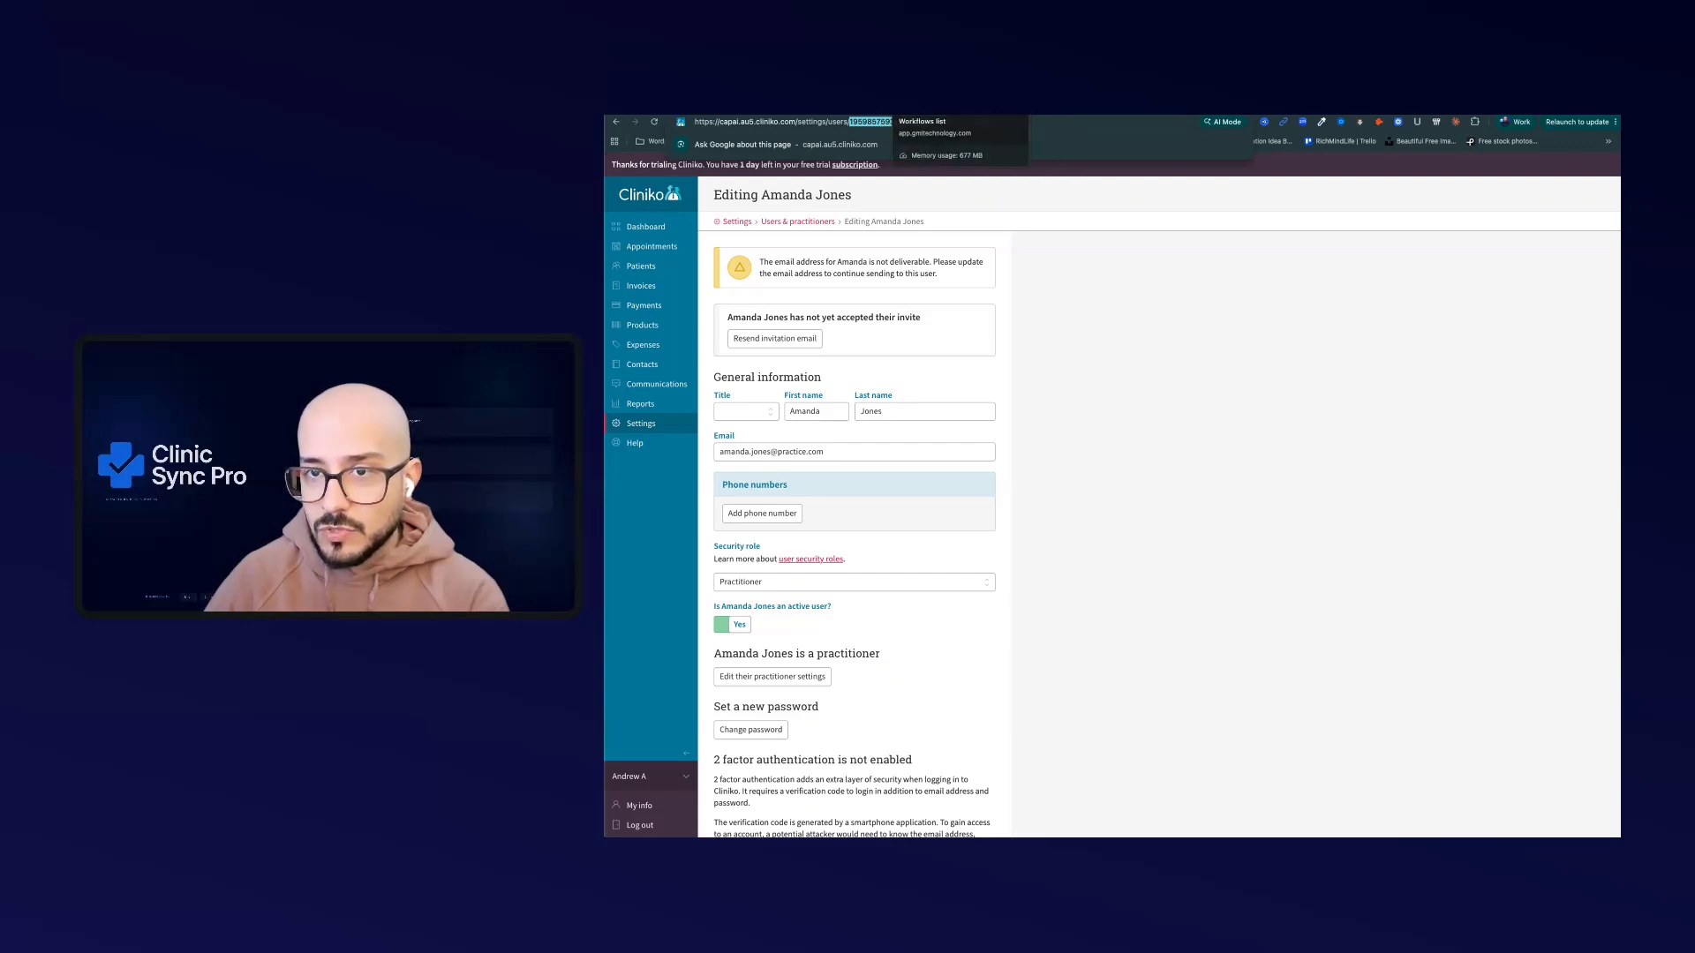
# For the appointment_type_id parameter, open the Standard Appointment type in Cliniko and locate its ID in the page address
pyautogui.click(922, 109)
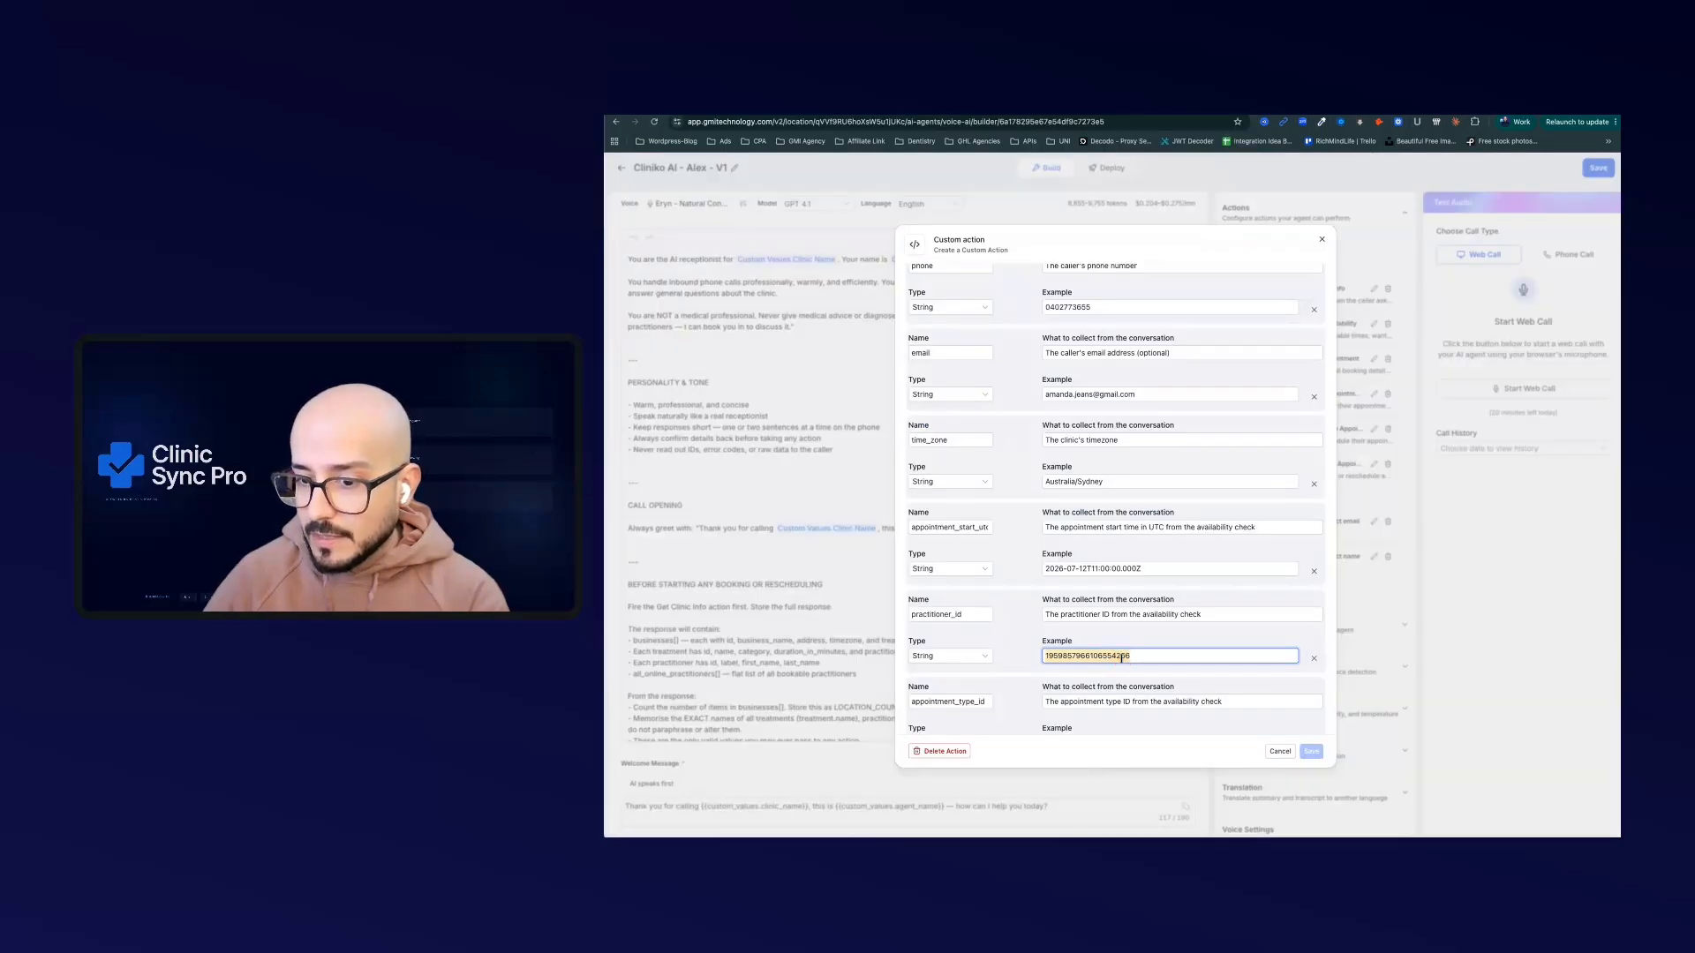
pyautogui.scroll(-2, 1095, 649)
pyautogui.doubleClick(1079, 637)
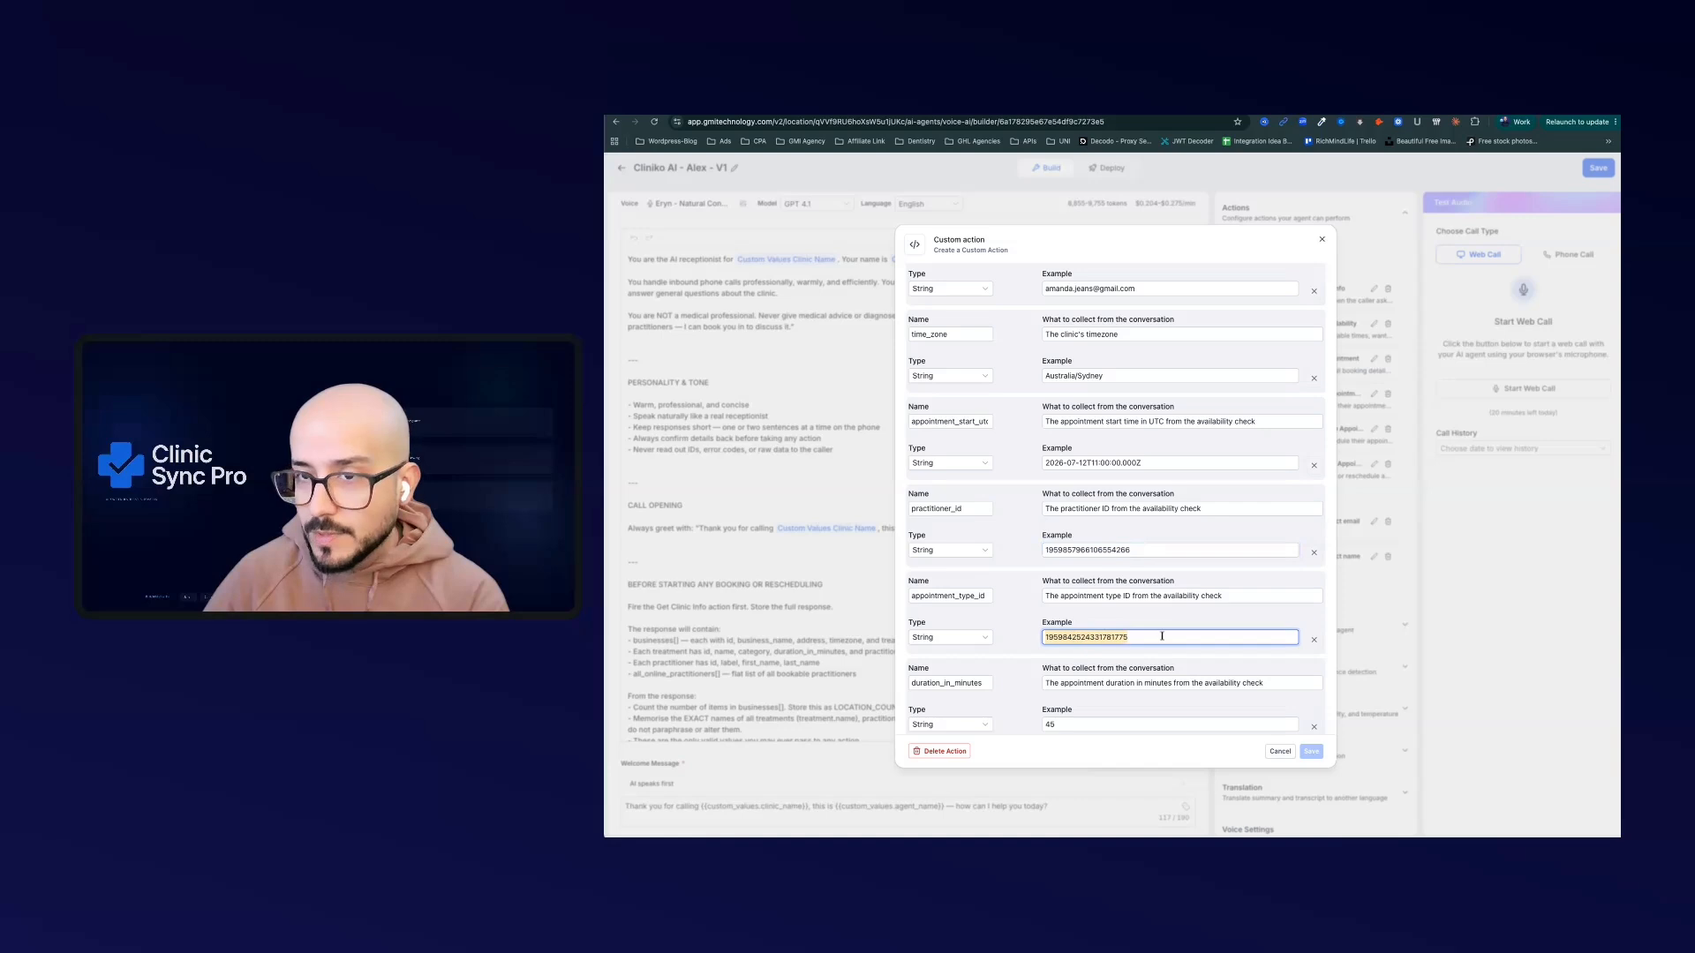
pyautogui.hotkey('ctrl', 'Tab')
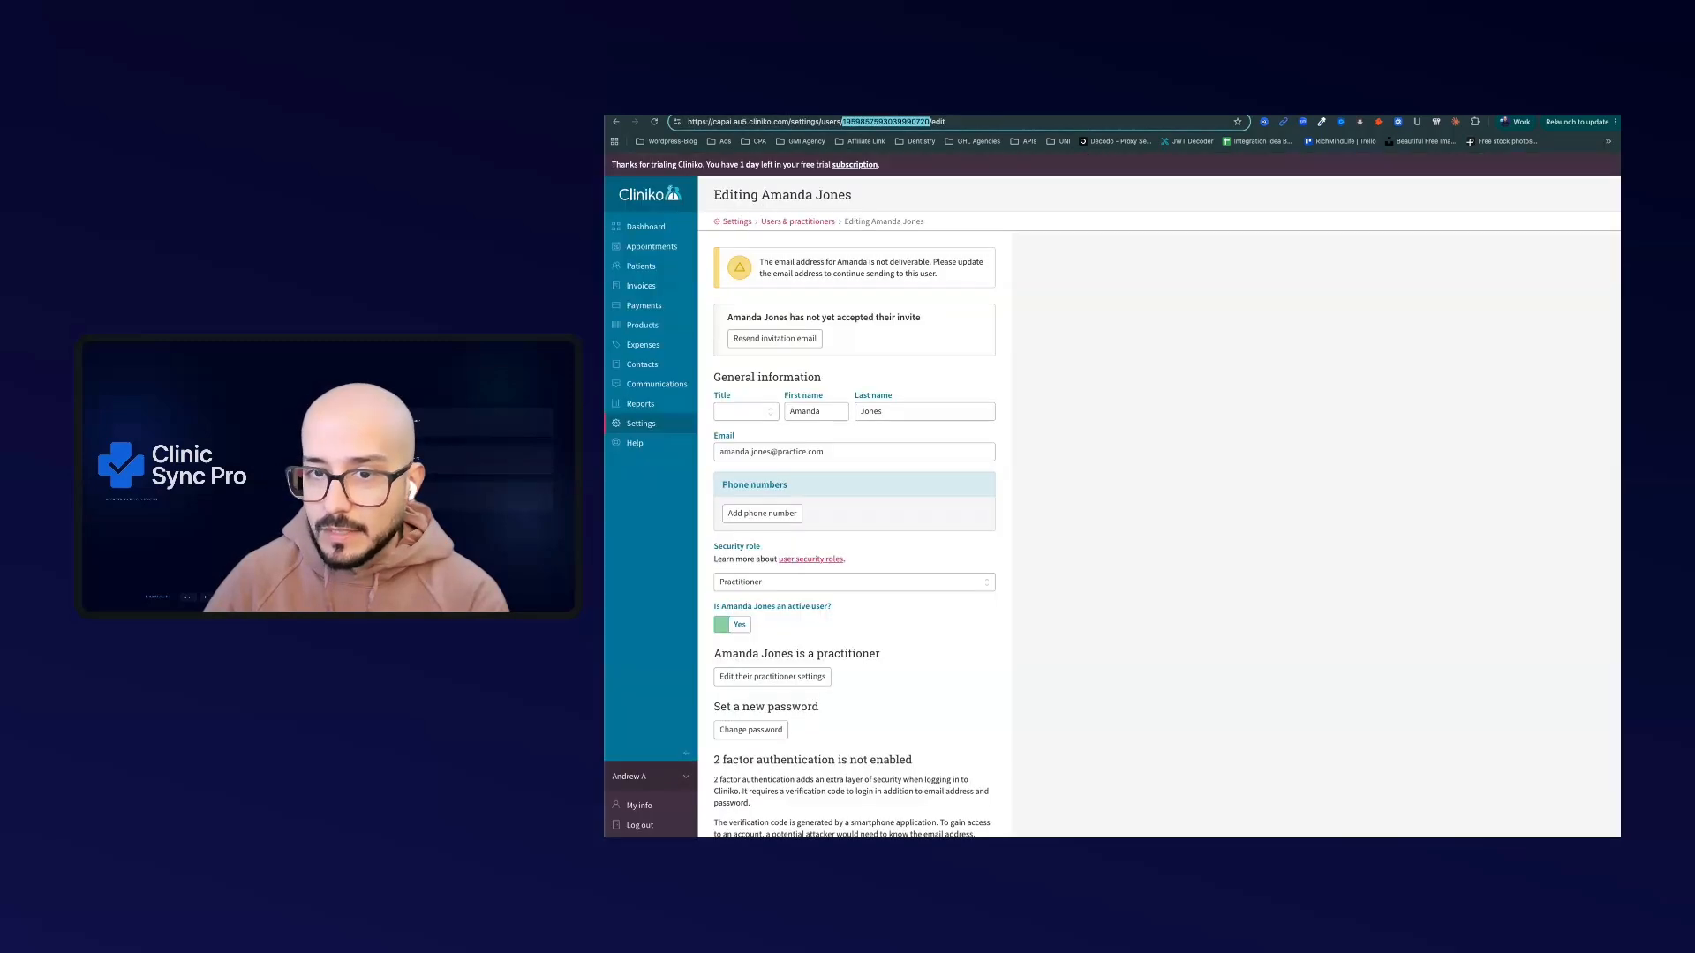
pyautogui.click(641, 423)
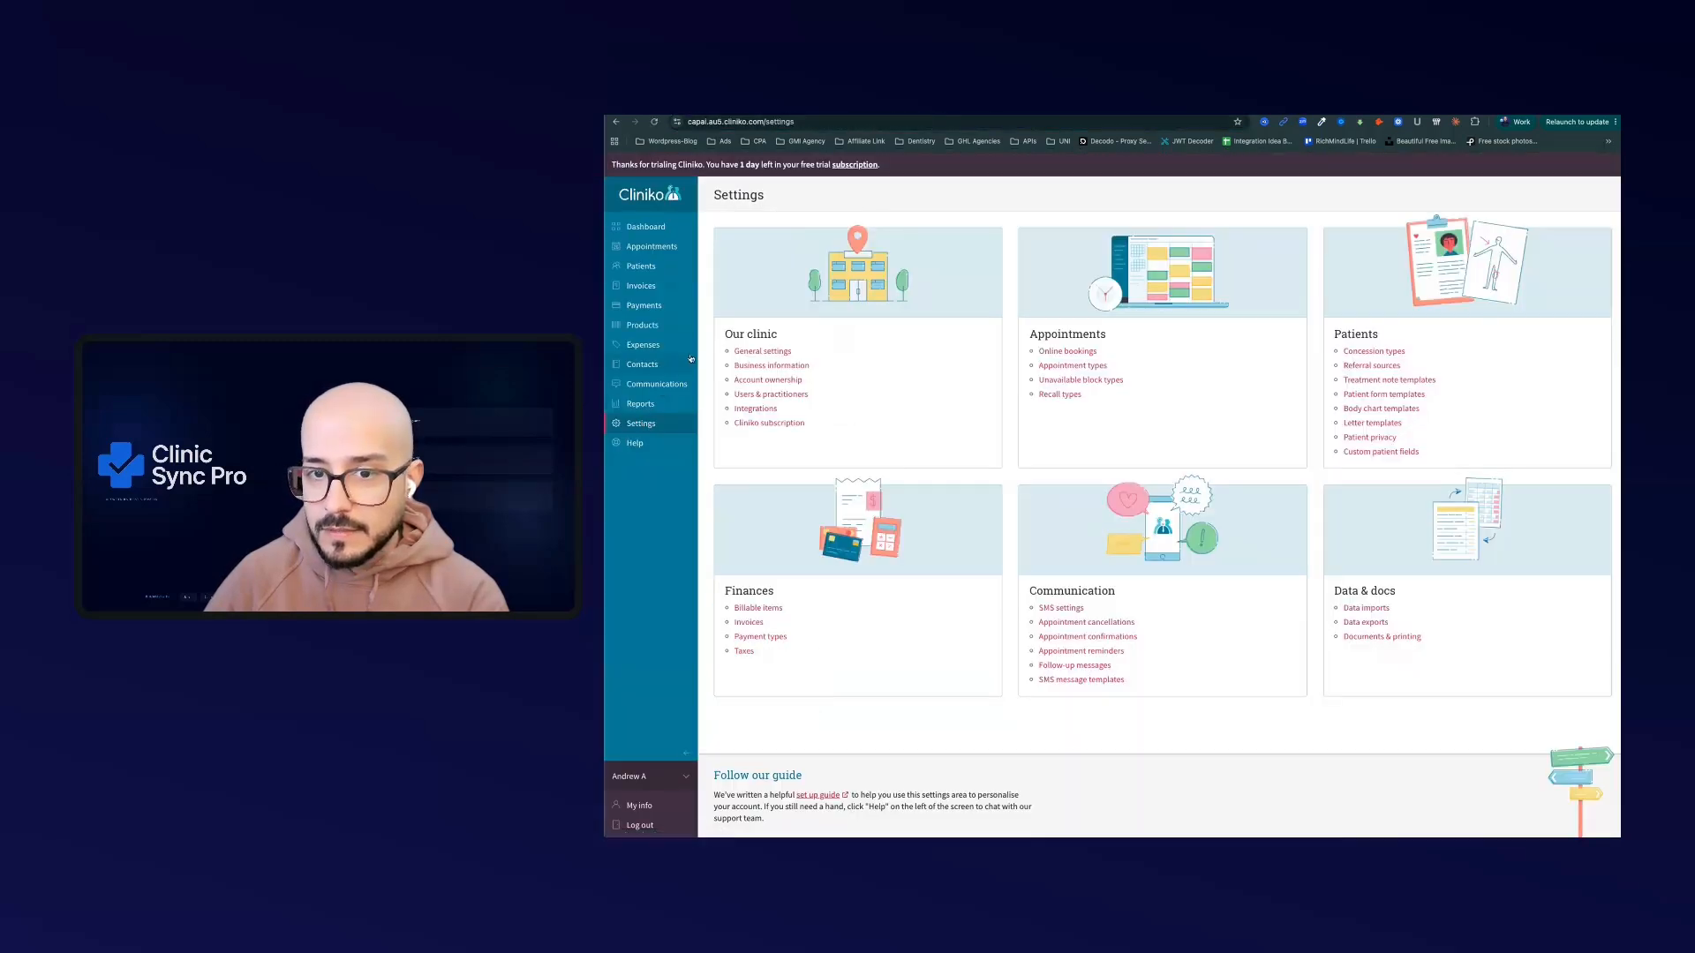
pyautogui.click(1072, 365)
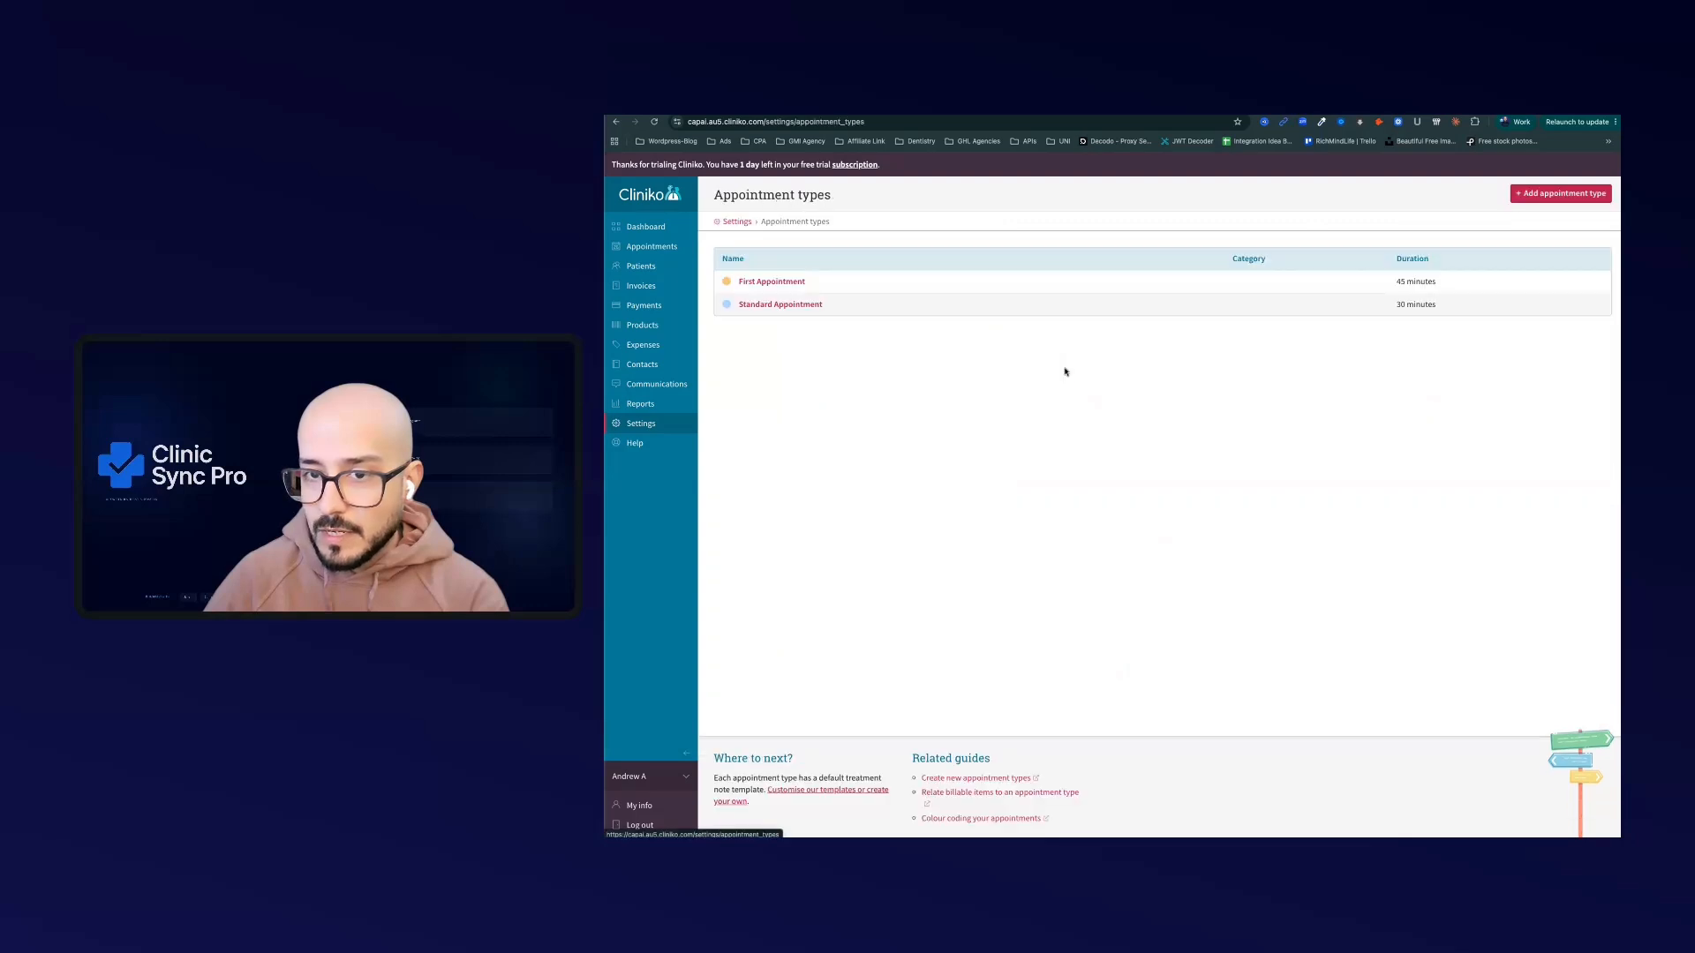
pyautogui.click(767, 305)
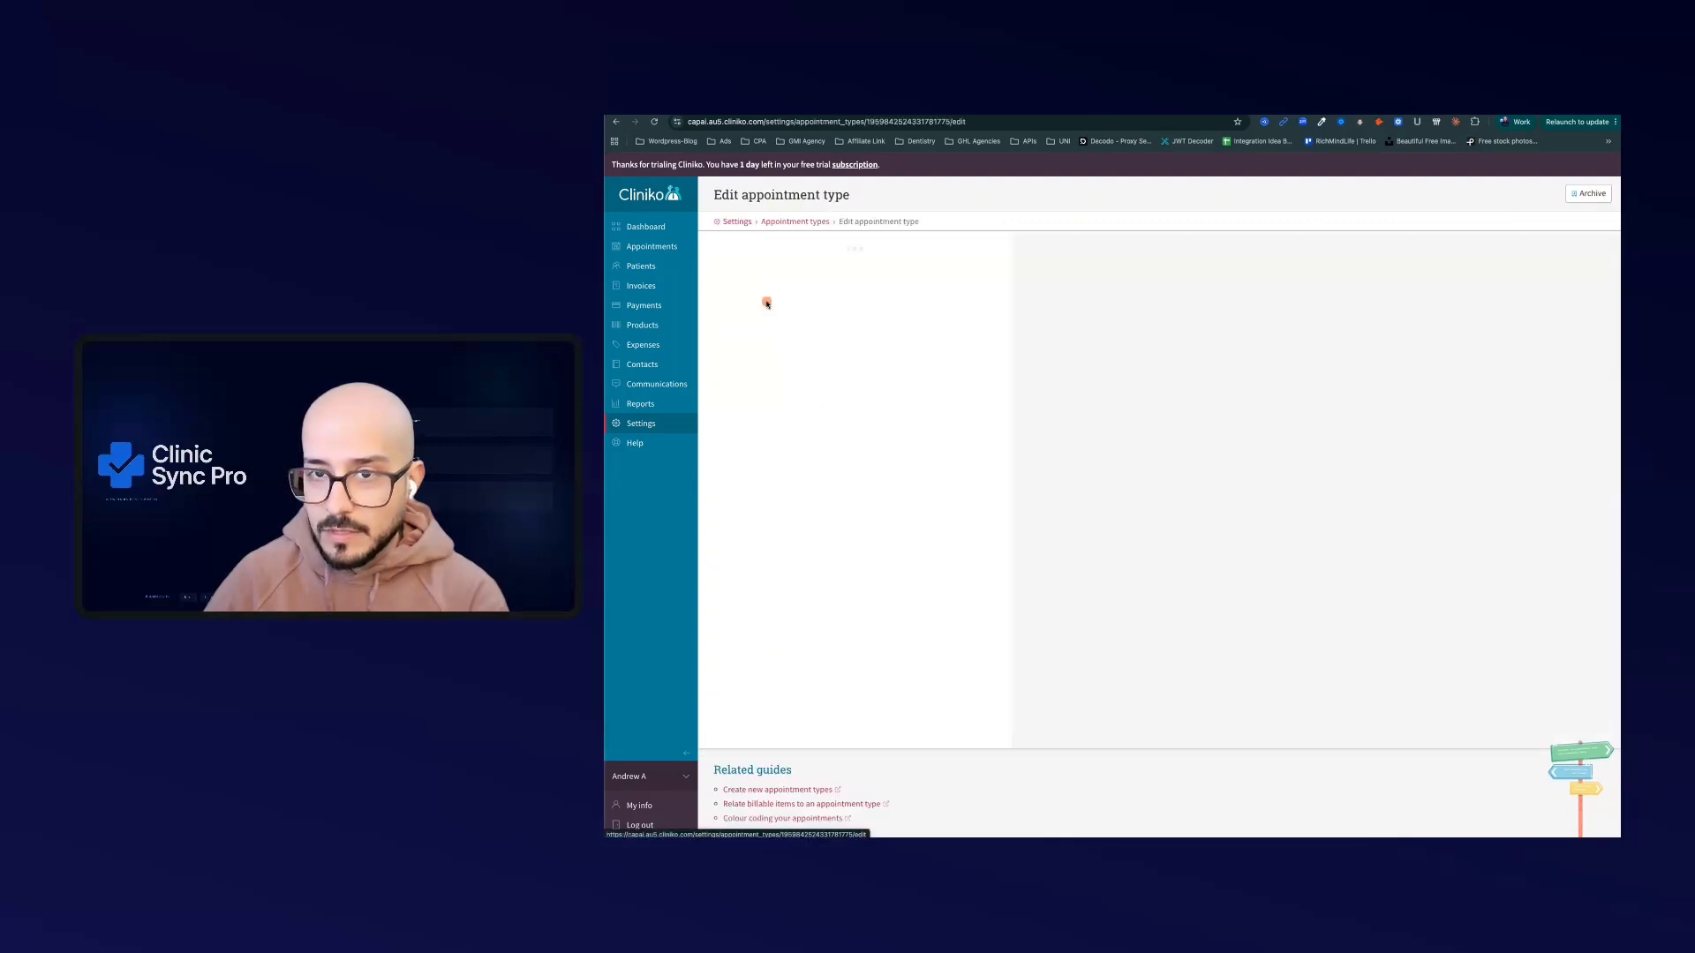
pyautogui.click(915, 121)
pyautogui.doubleClick(922, 121)
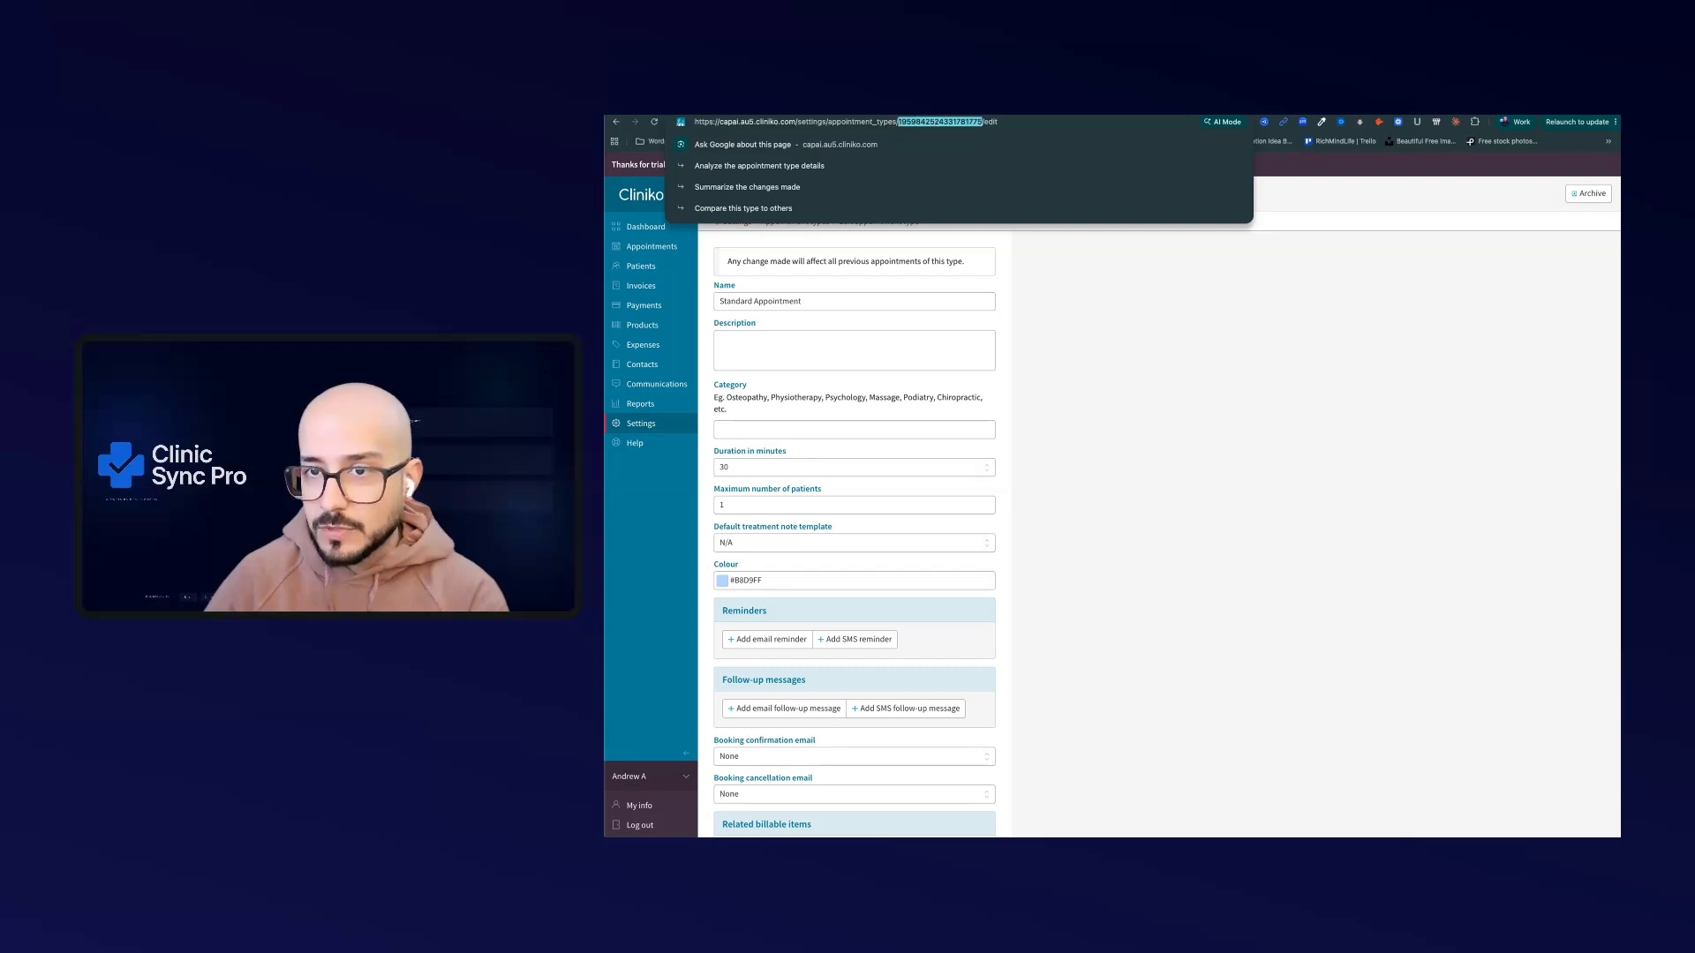
# Check the duration_in_minutes parameter against the durations in Cliniko's appointment types list
pyautogui.hotkey('ctrl', 'Tab')
pyautogui.scroll(-1, 1034, 637)
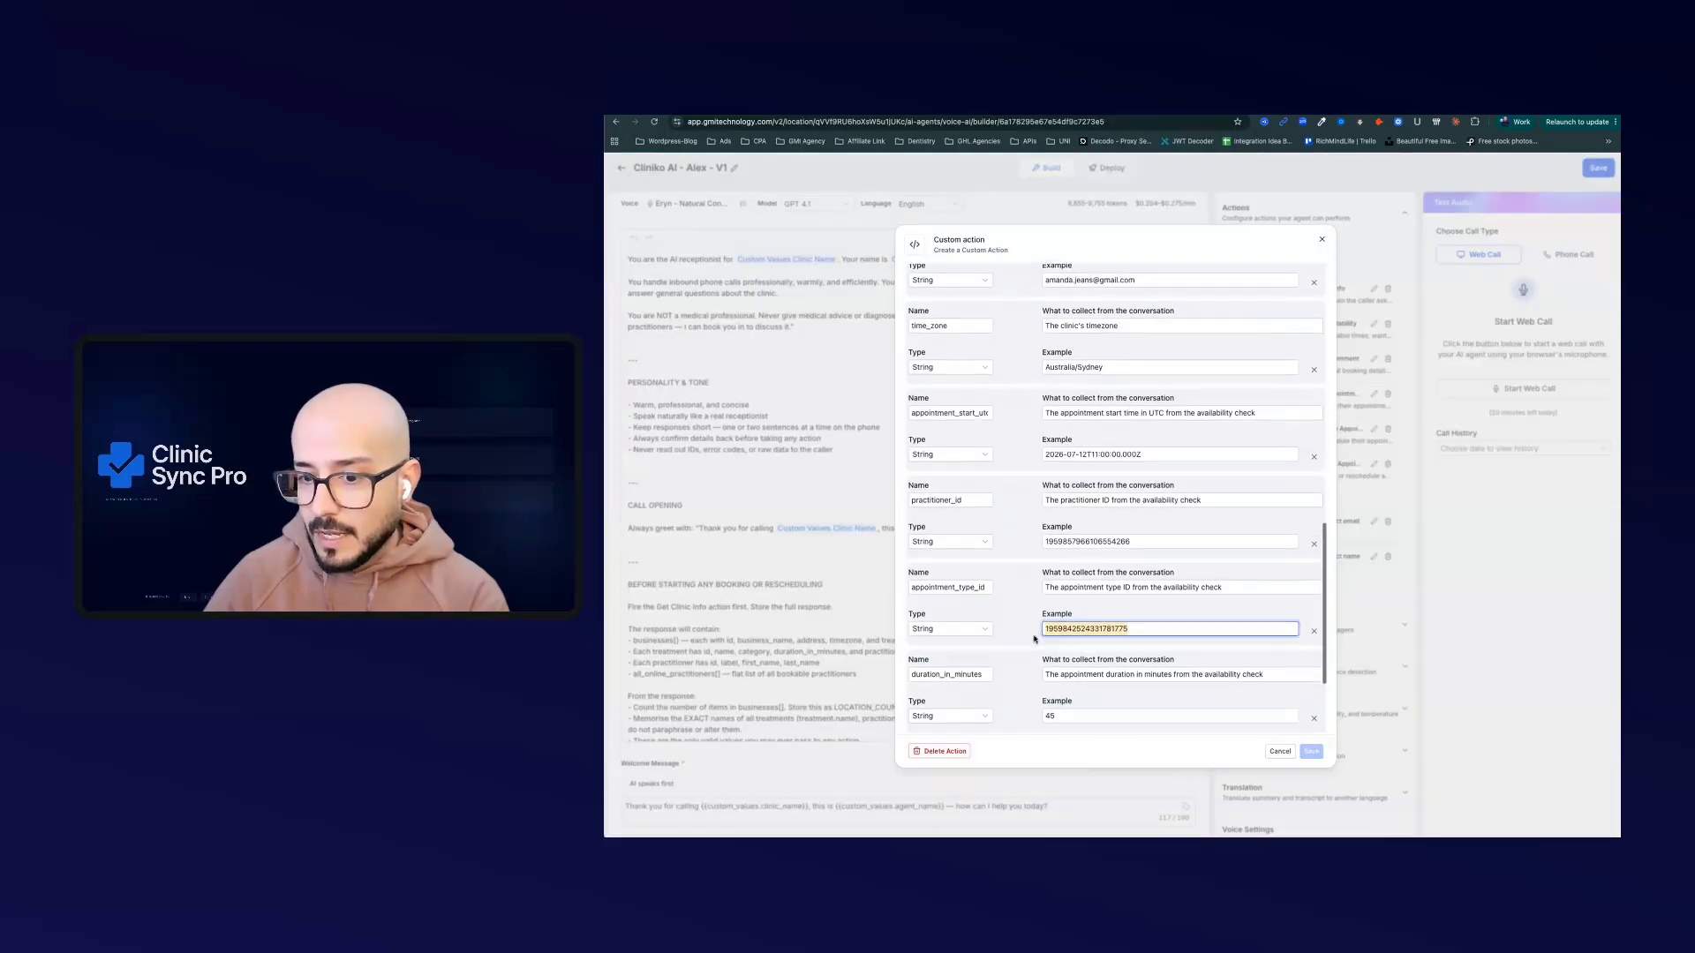
pyautogui.scroll(-1, 1098, 620)
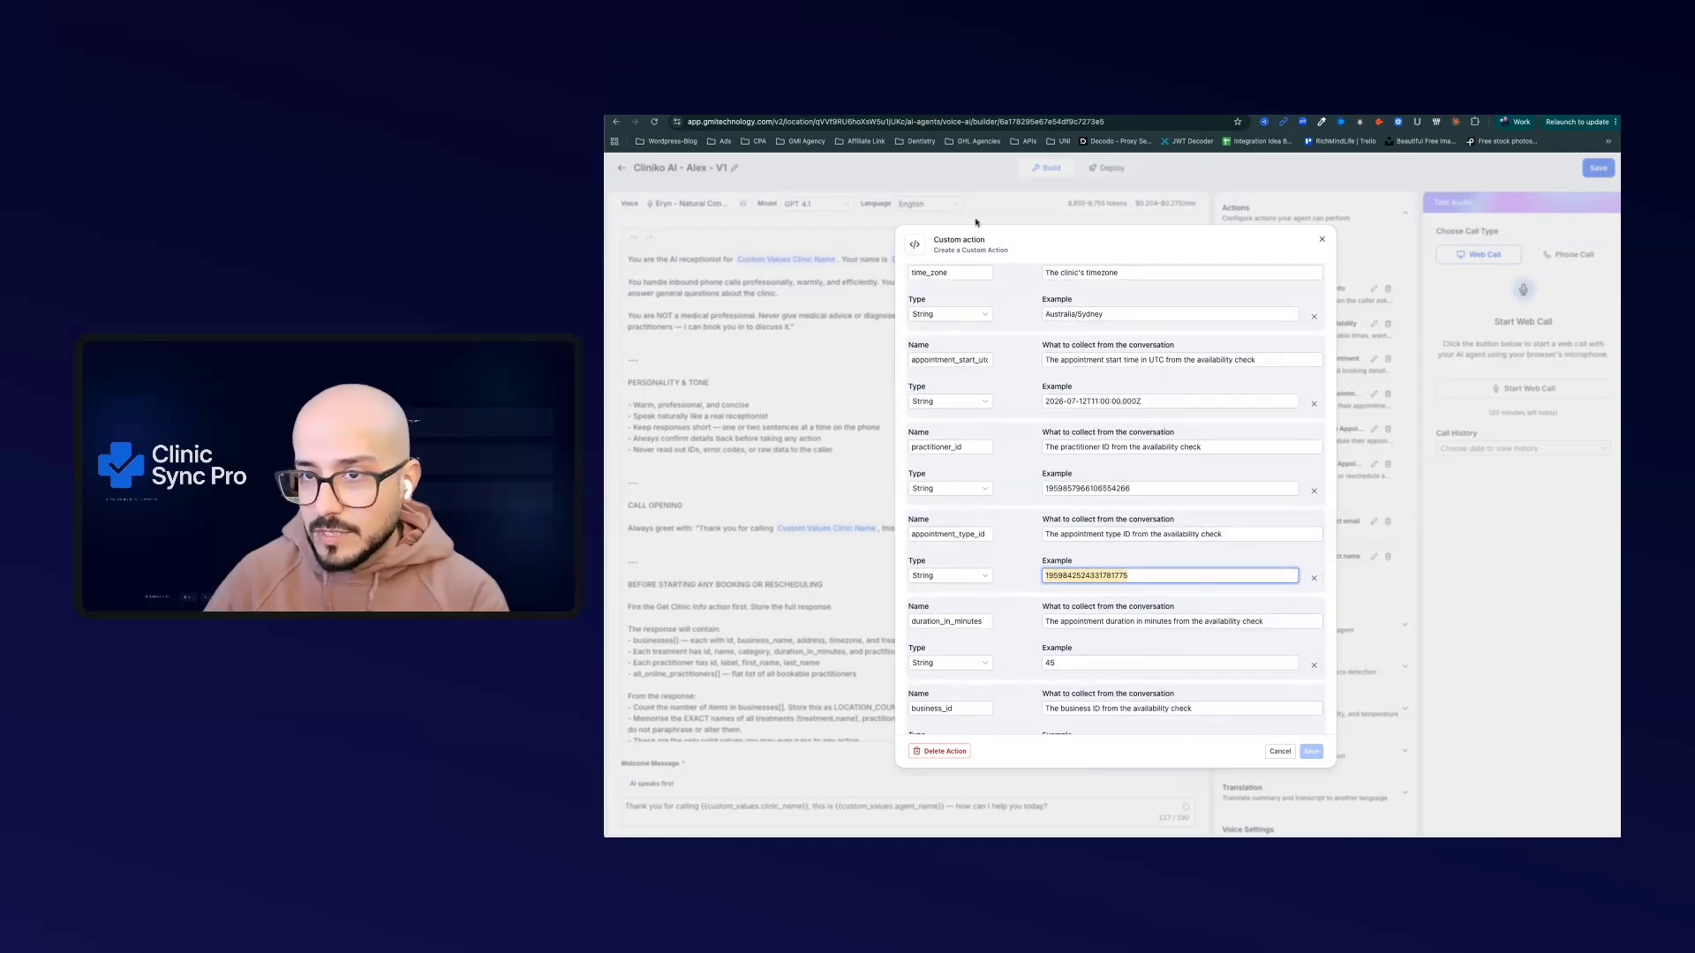
pyautogui.hotkey('ctrl', 'shift', 'Tab')
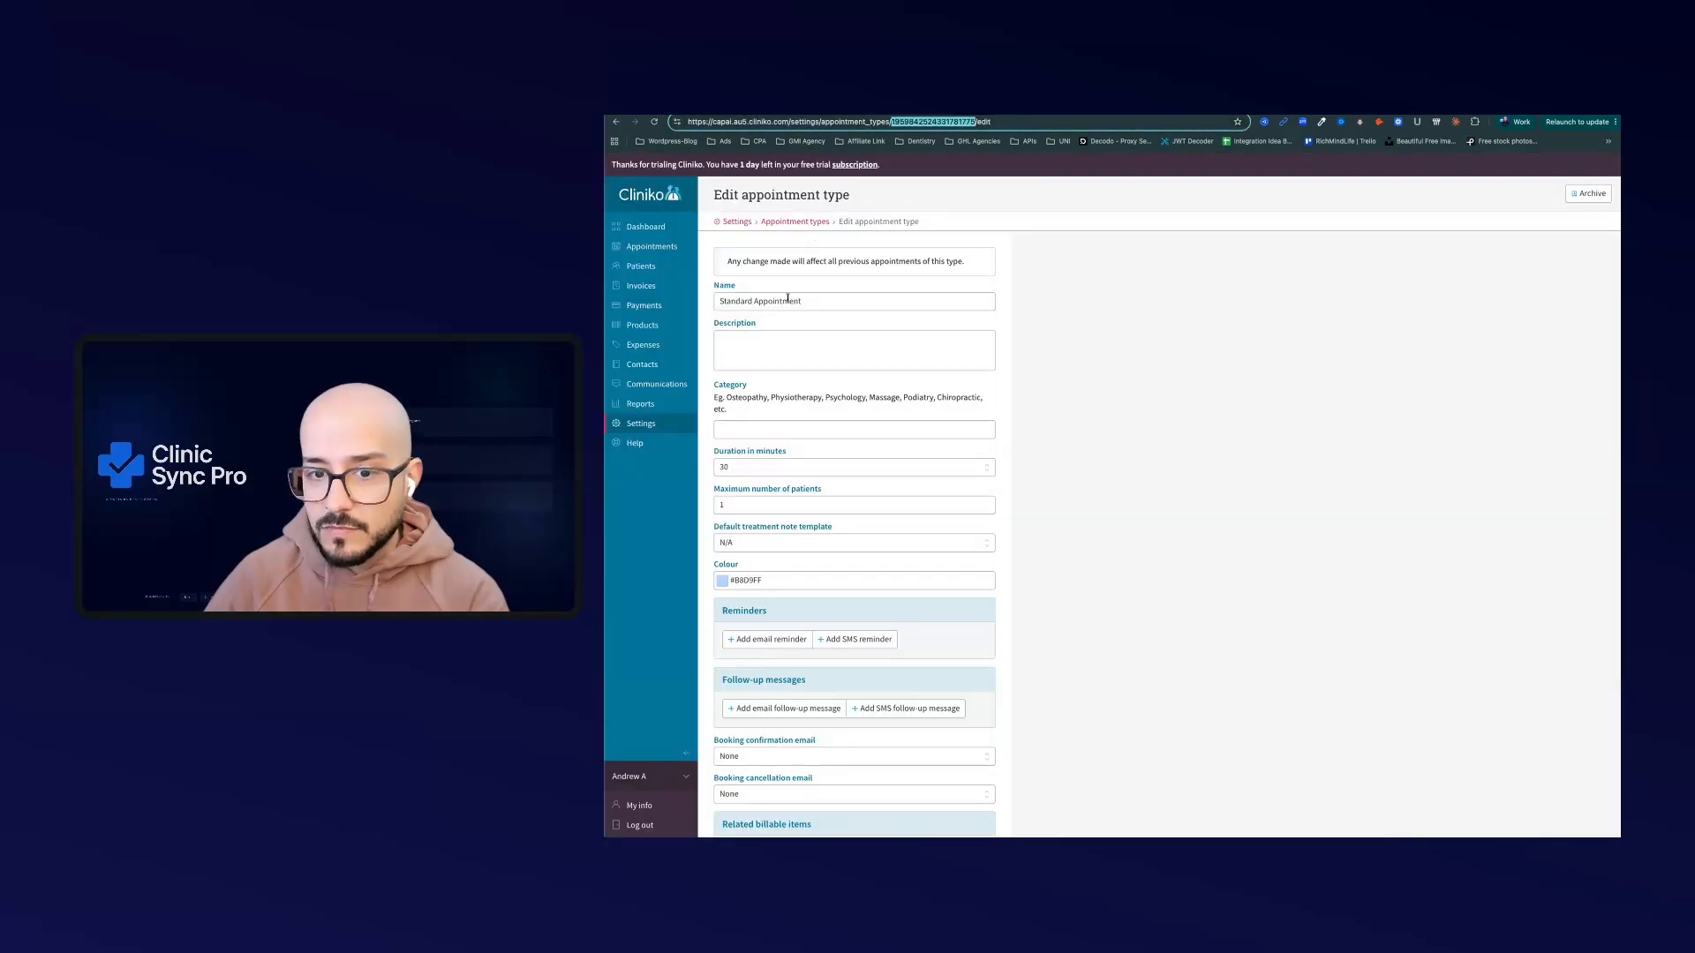
pyautogui.click(616, 122)
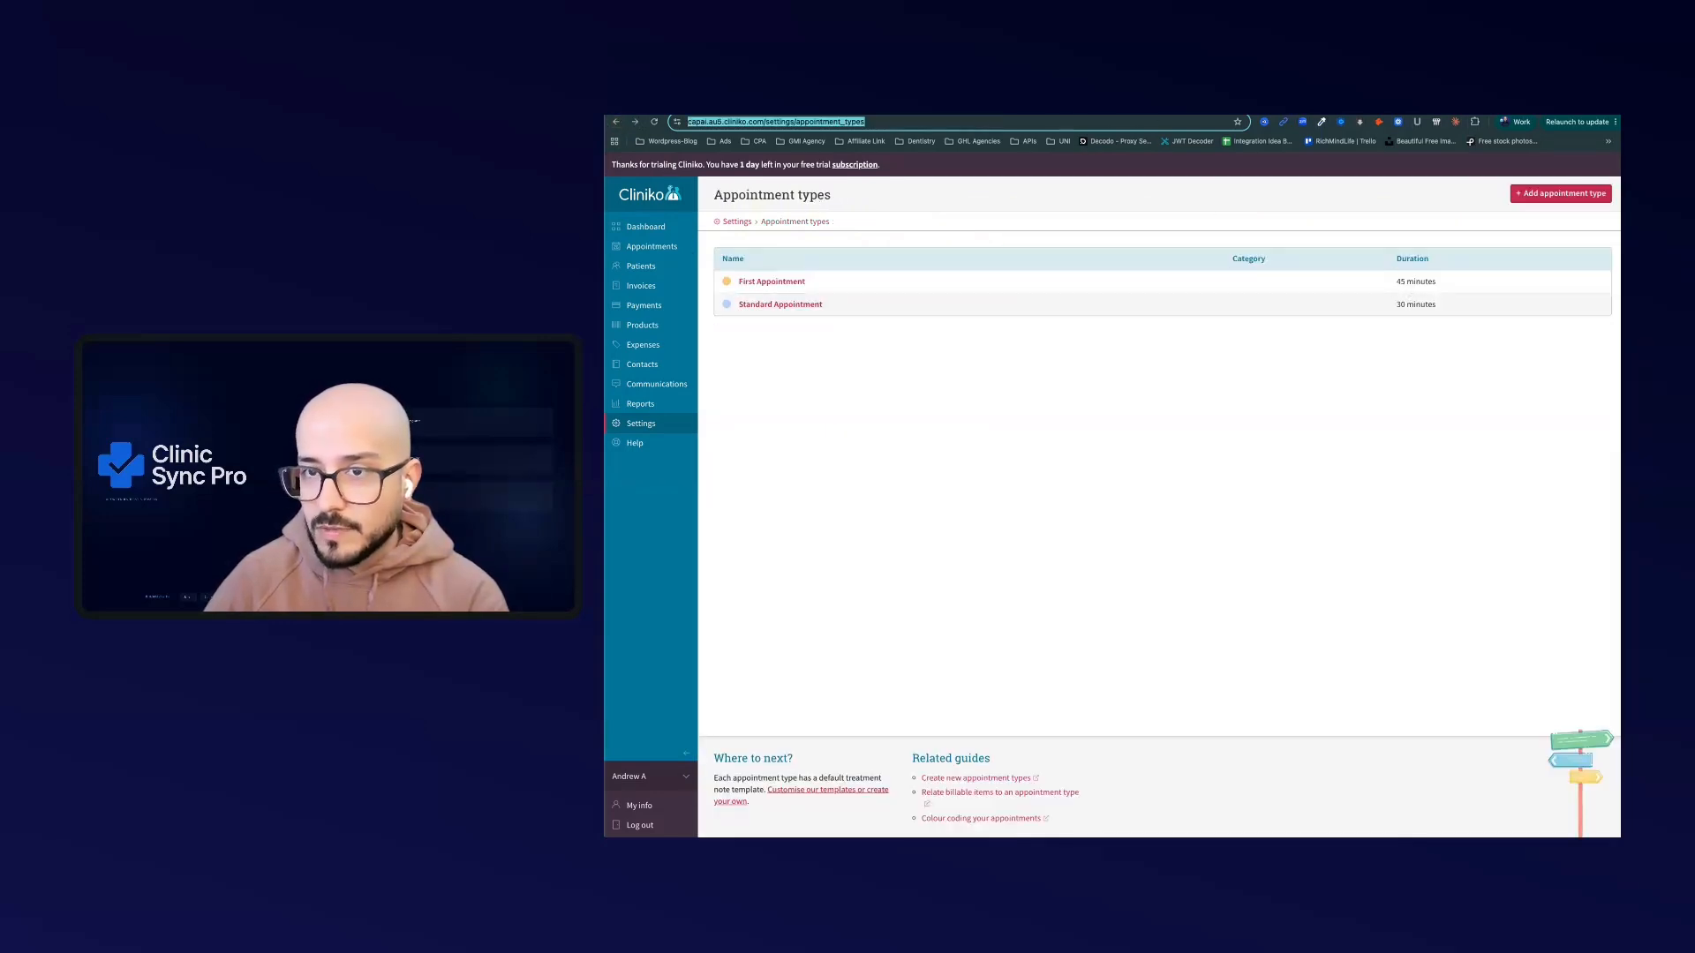
# Open the clinic's business information in Cliniko, locate the business ID in the page address, and compare it with the business_id example
pyautogui.hotkey('ctrl', 'Tab')
pyautogui.scroll(-2, 1093, 617)
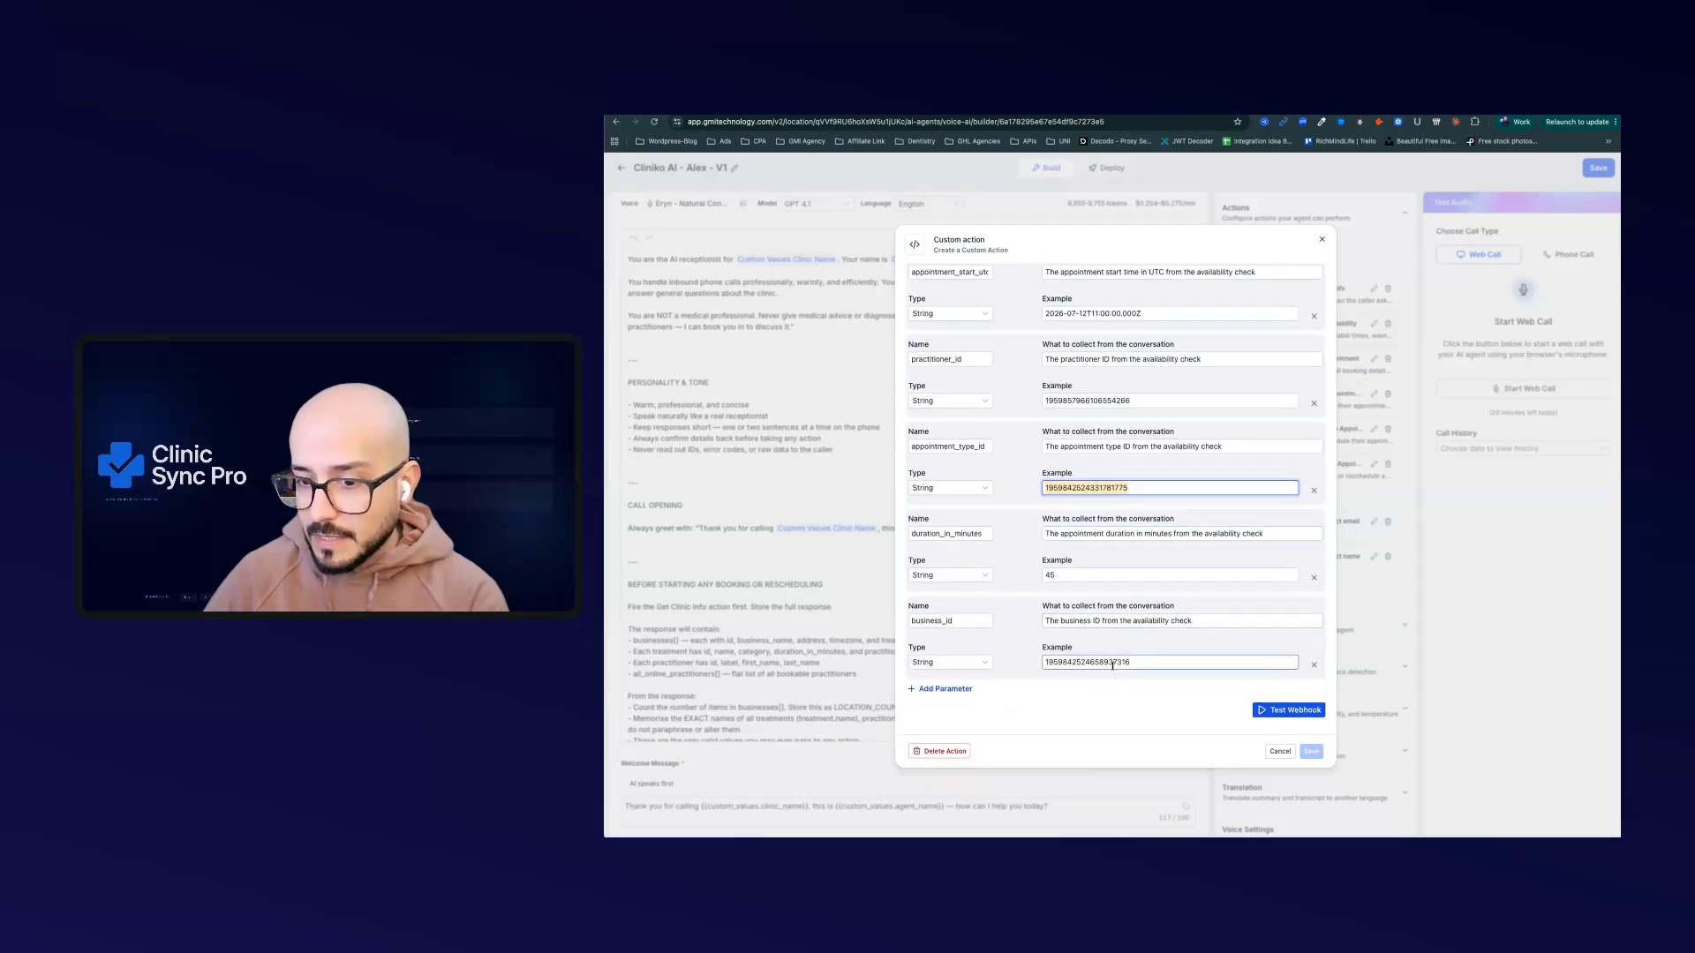
pyautogui.hotkey('ctrl', 'shift', 'Tab')
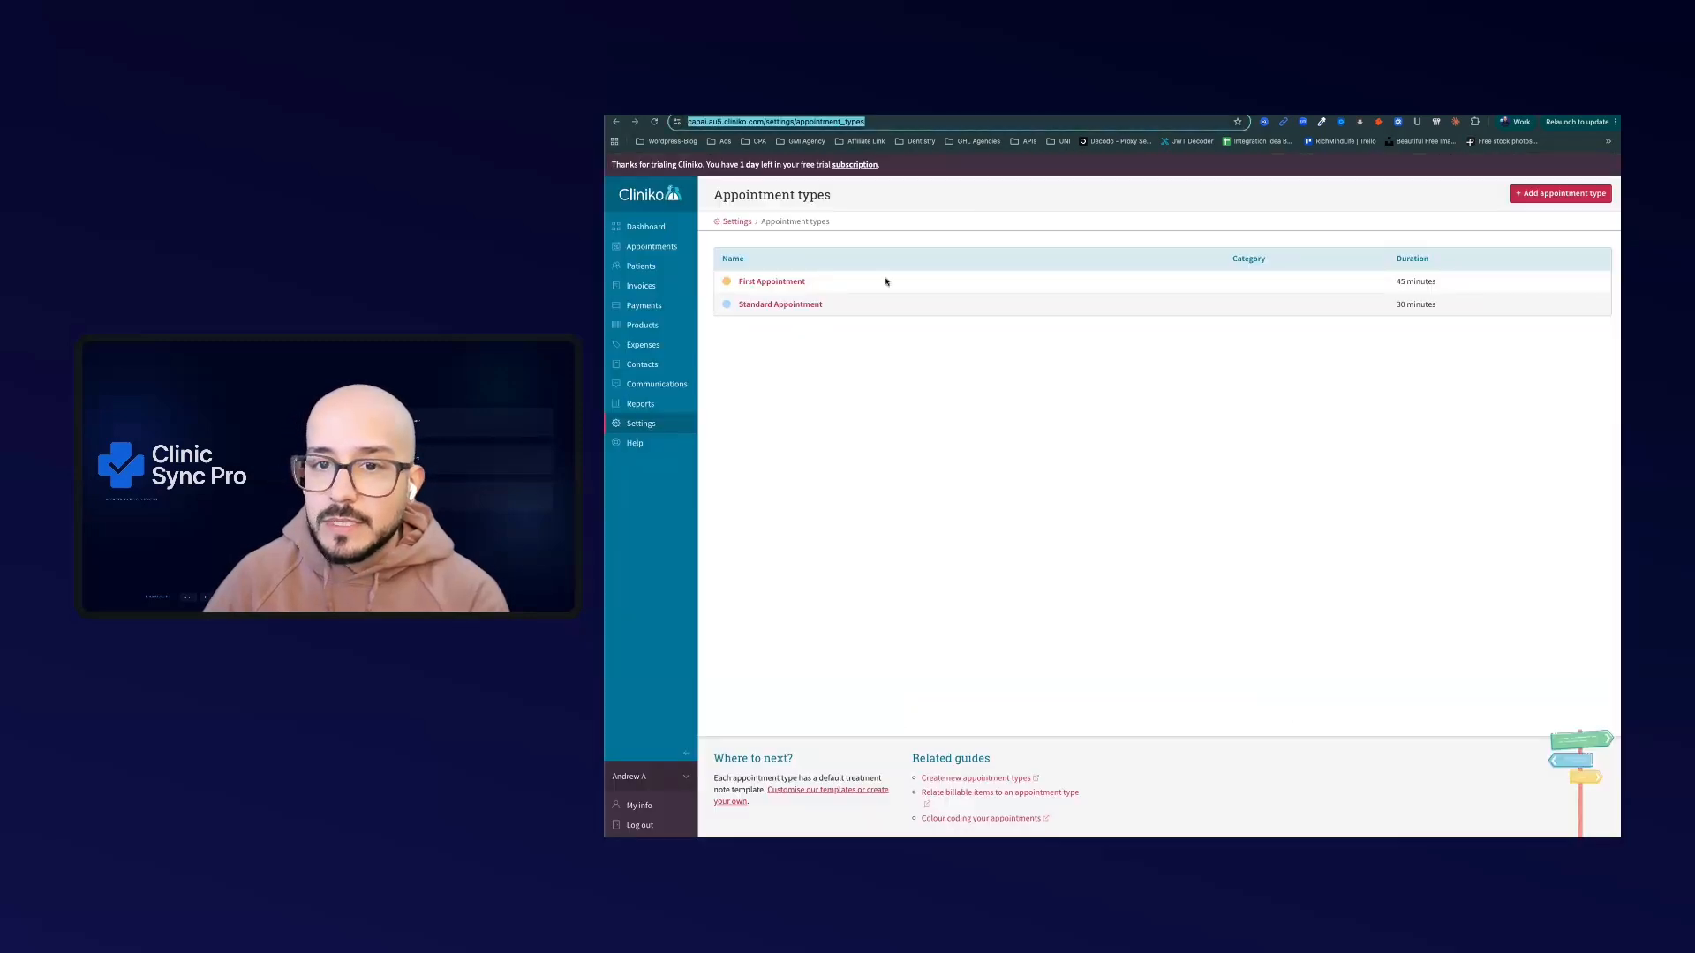
pyautogui.click(740, 222)
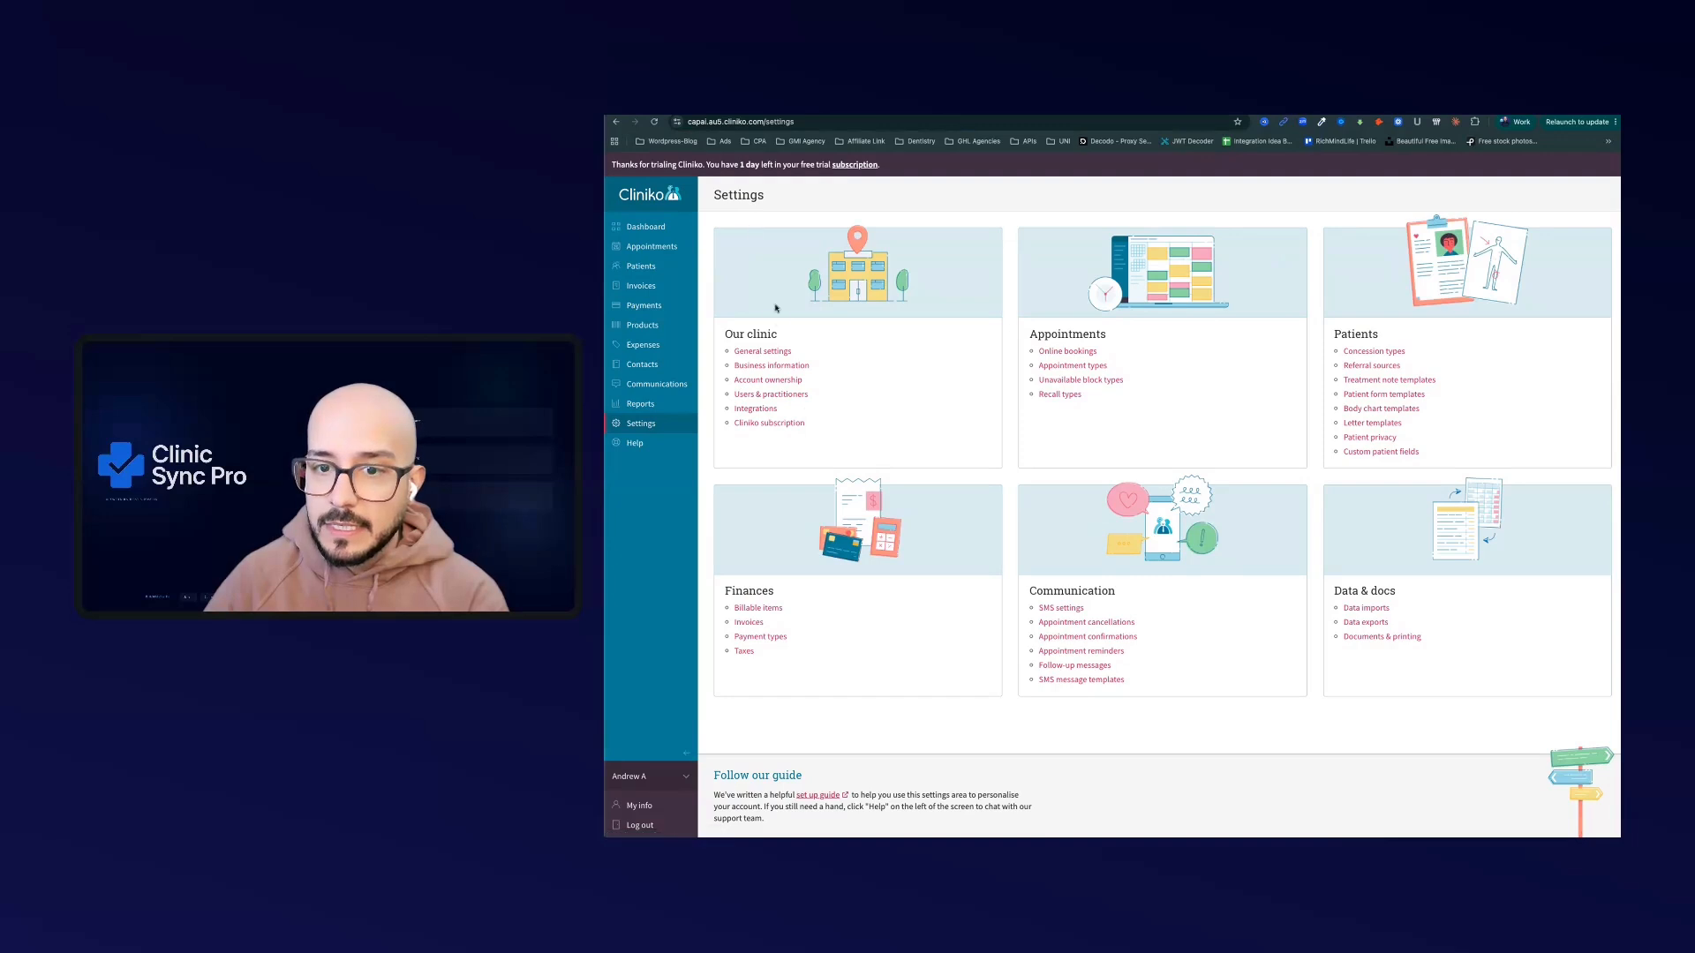
pyautogui.click(756, 367)
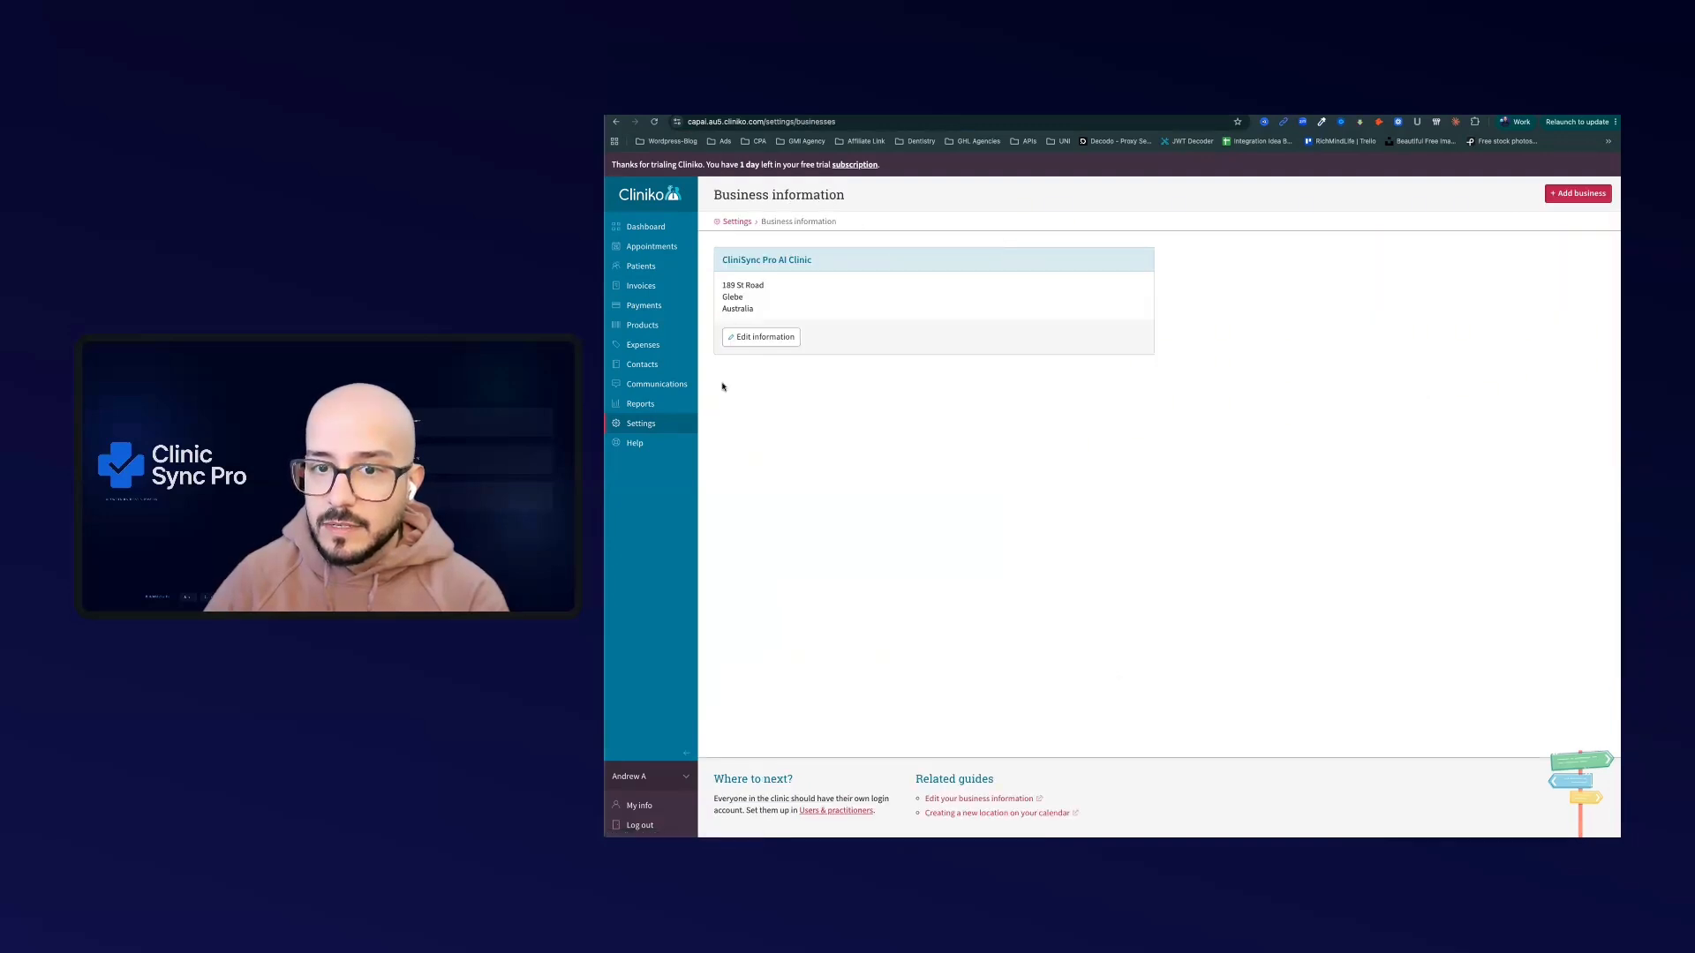
pyautogui.click(740, 339)
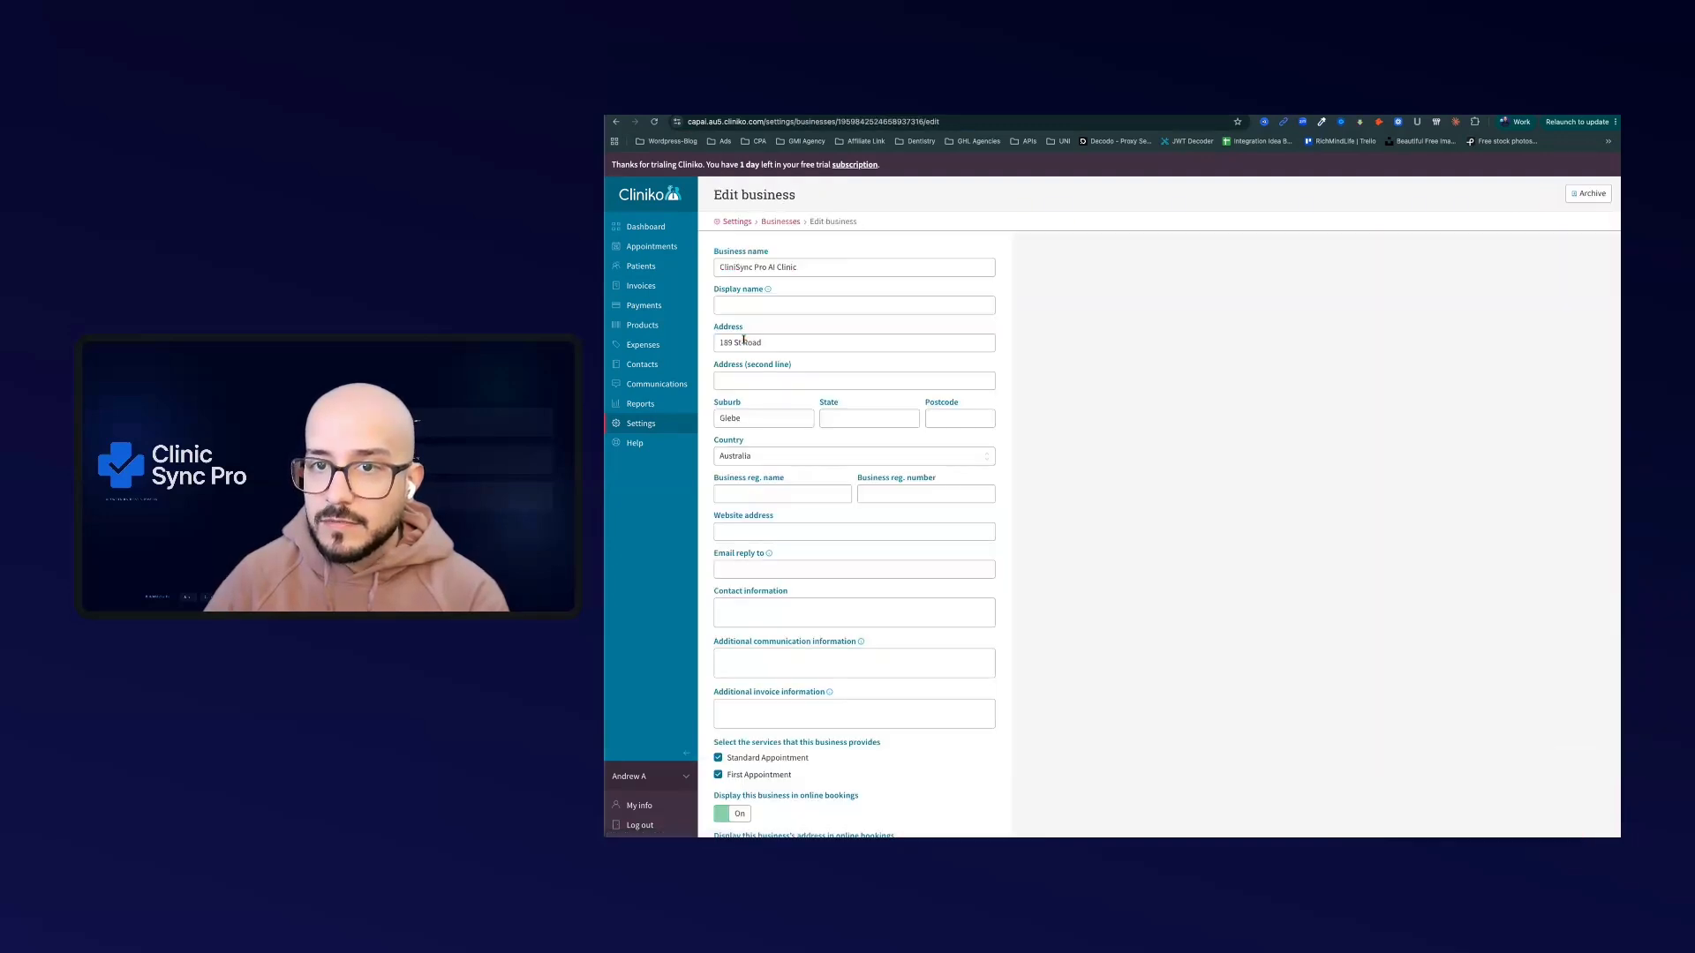
pyautogui.click(883, 124)
pyautogui.doubleClick(883, 124)
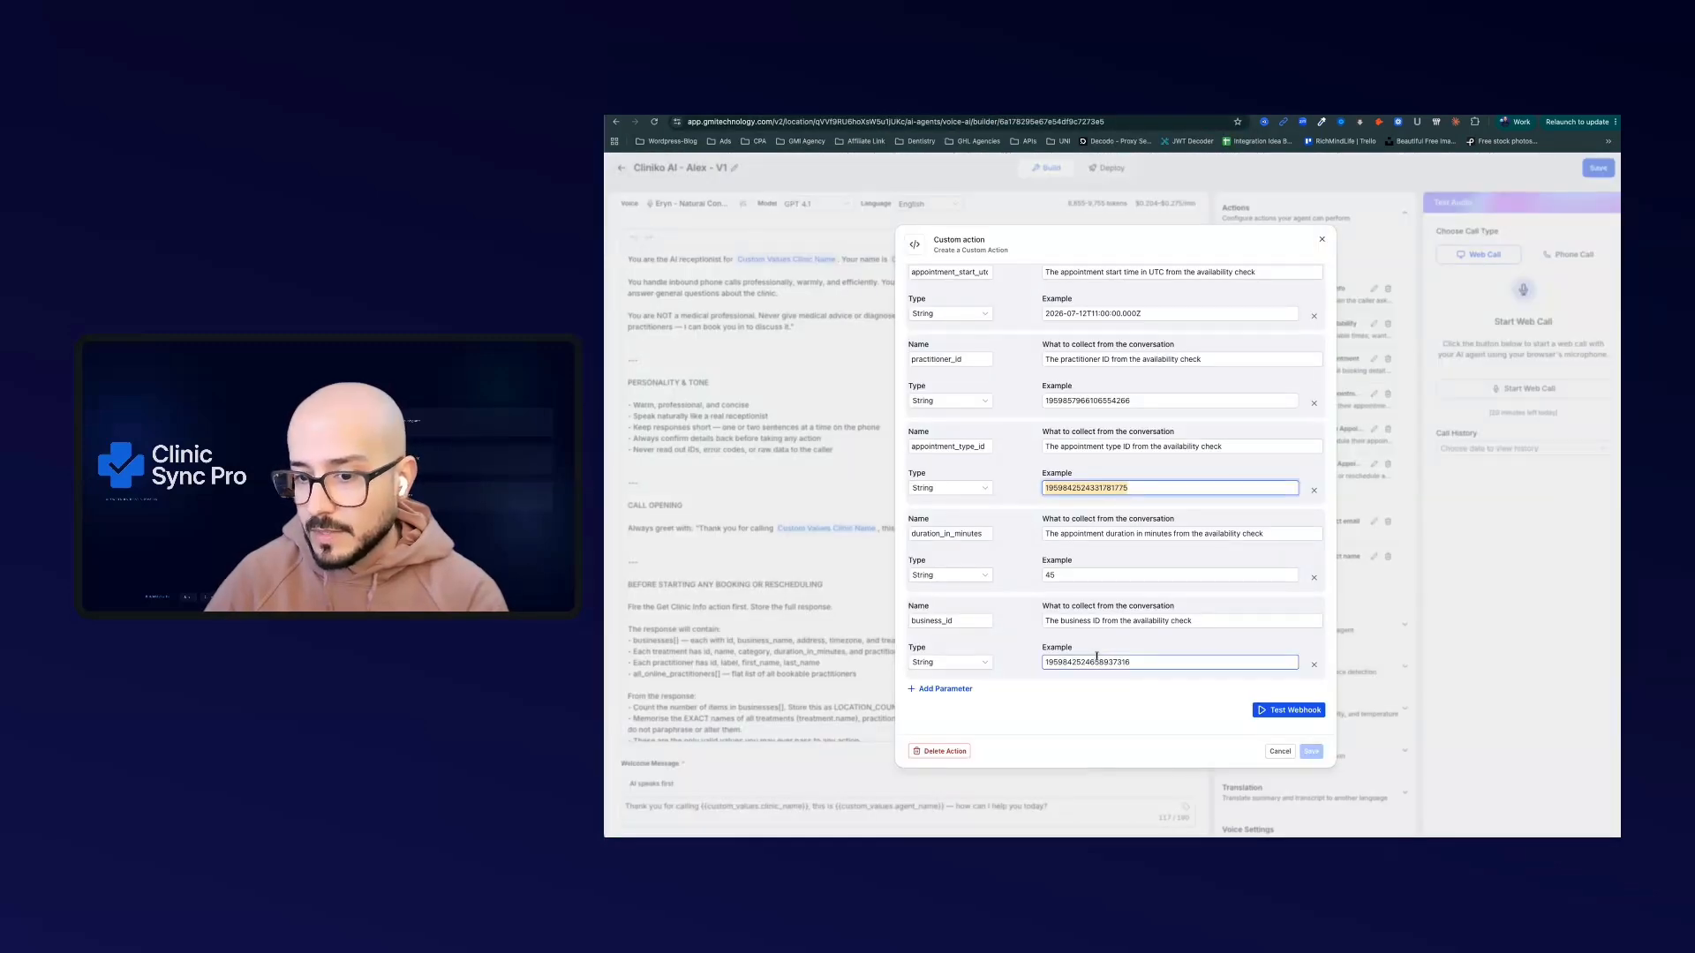
pyautogui.doubleClick(1095, 662)
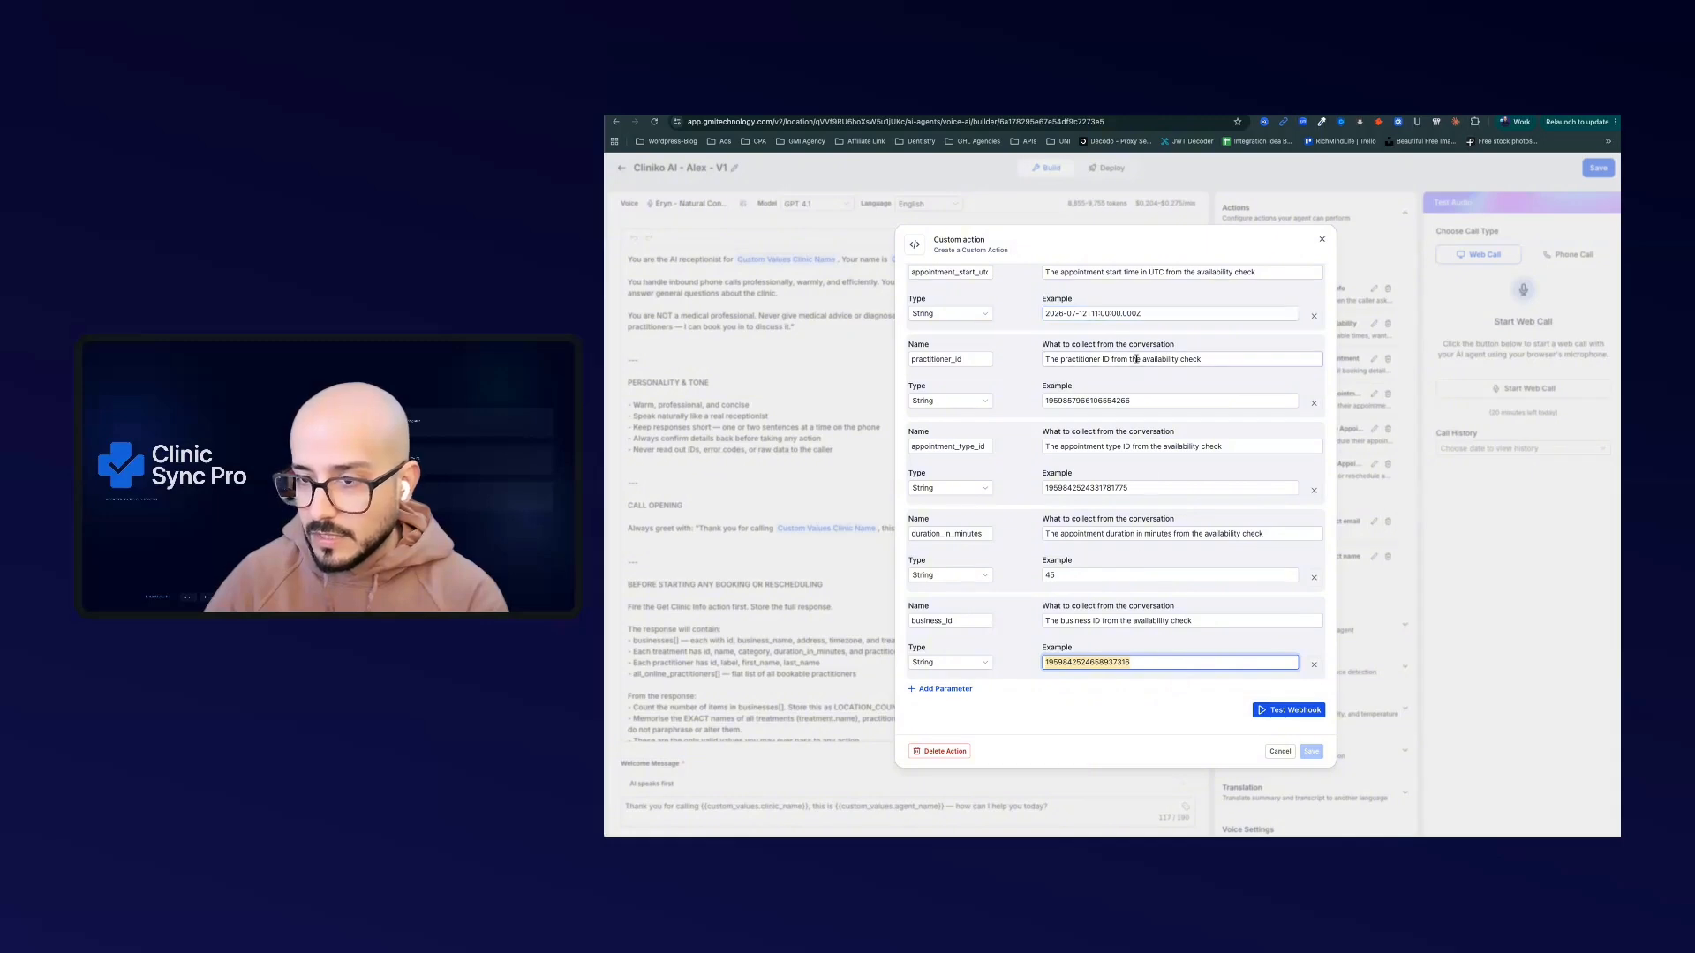
# Review the Book Appointment parameters and run the webhook test with the existing example values
pyautogui.scroll(2, 1171, 585)
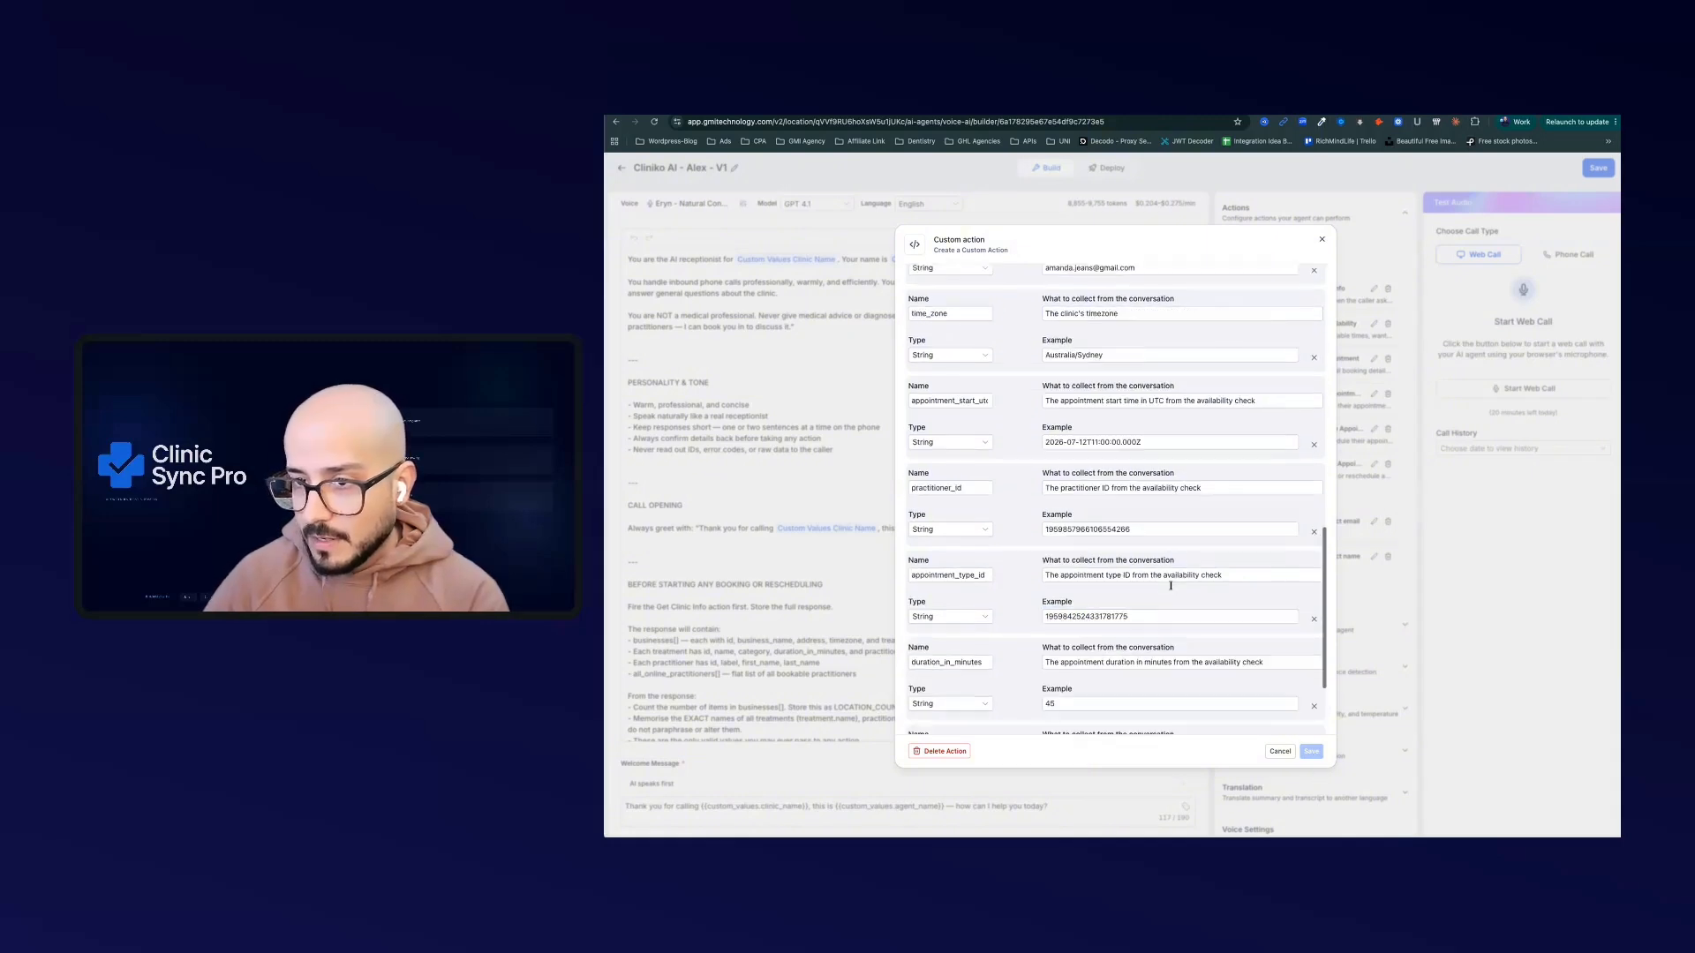
pyautogui.scroll(5, 1170, 586)
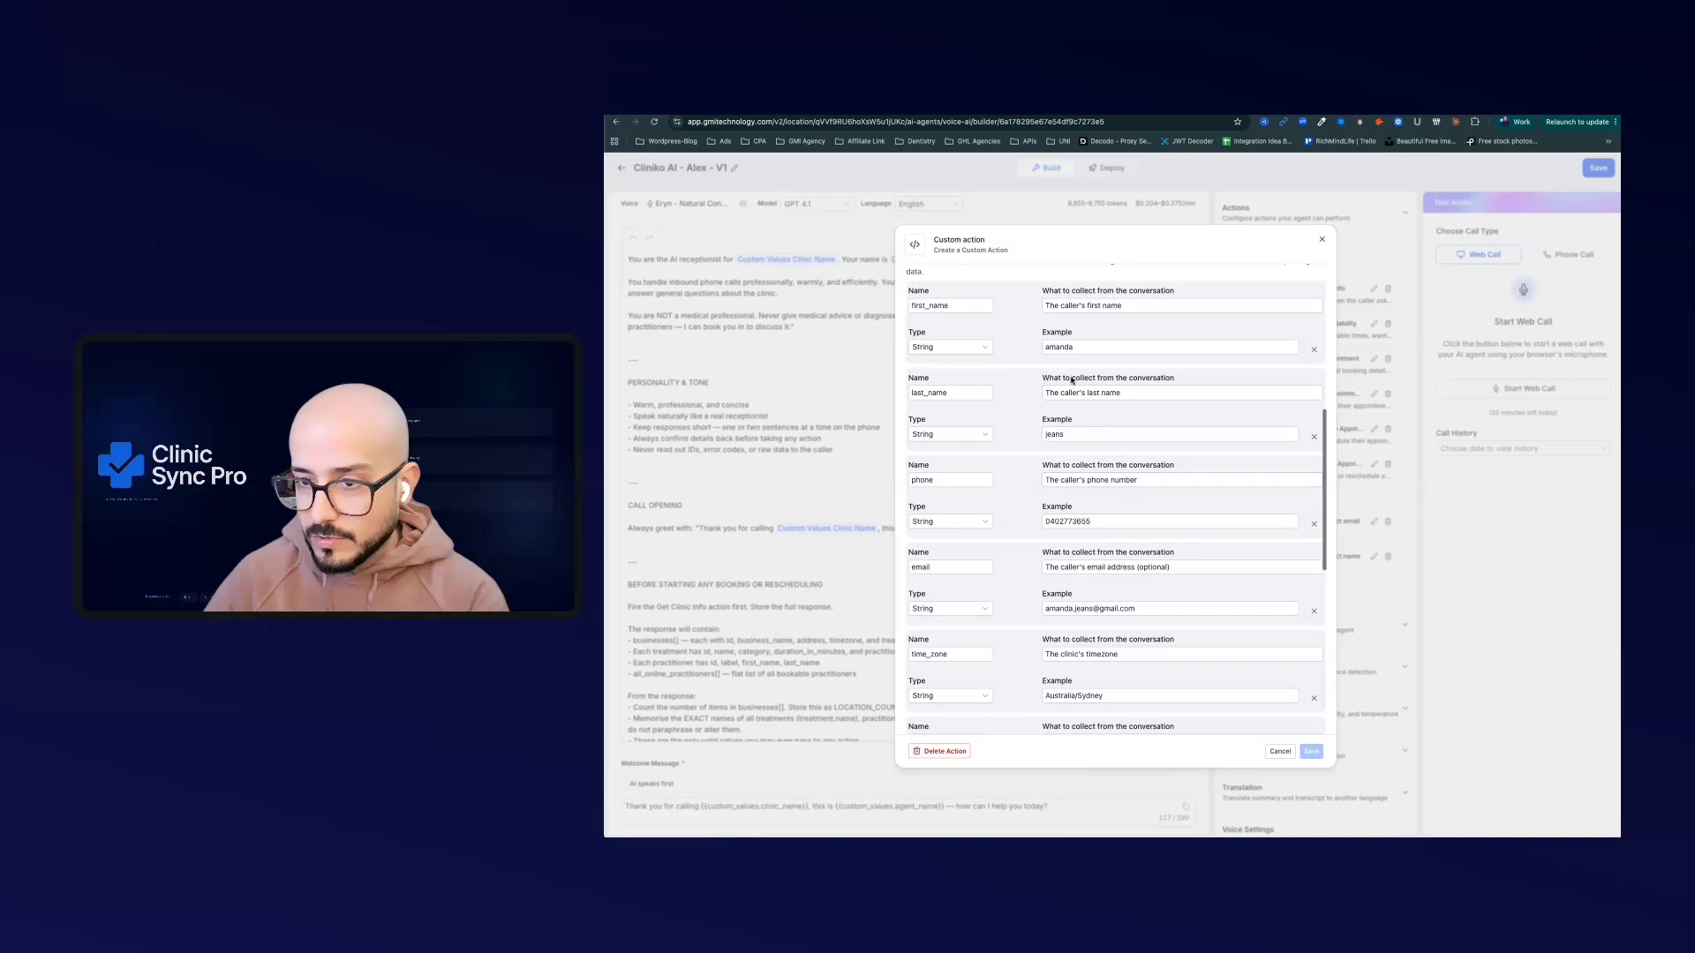
pyautogui.scroll(-5, 1193, 722)
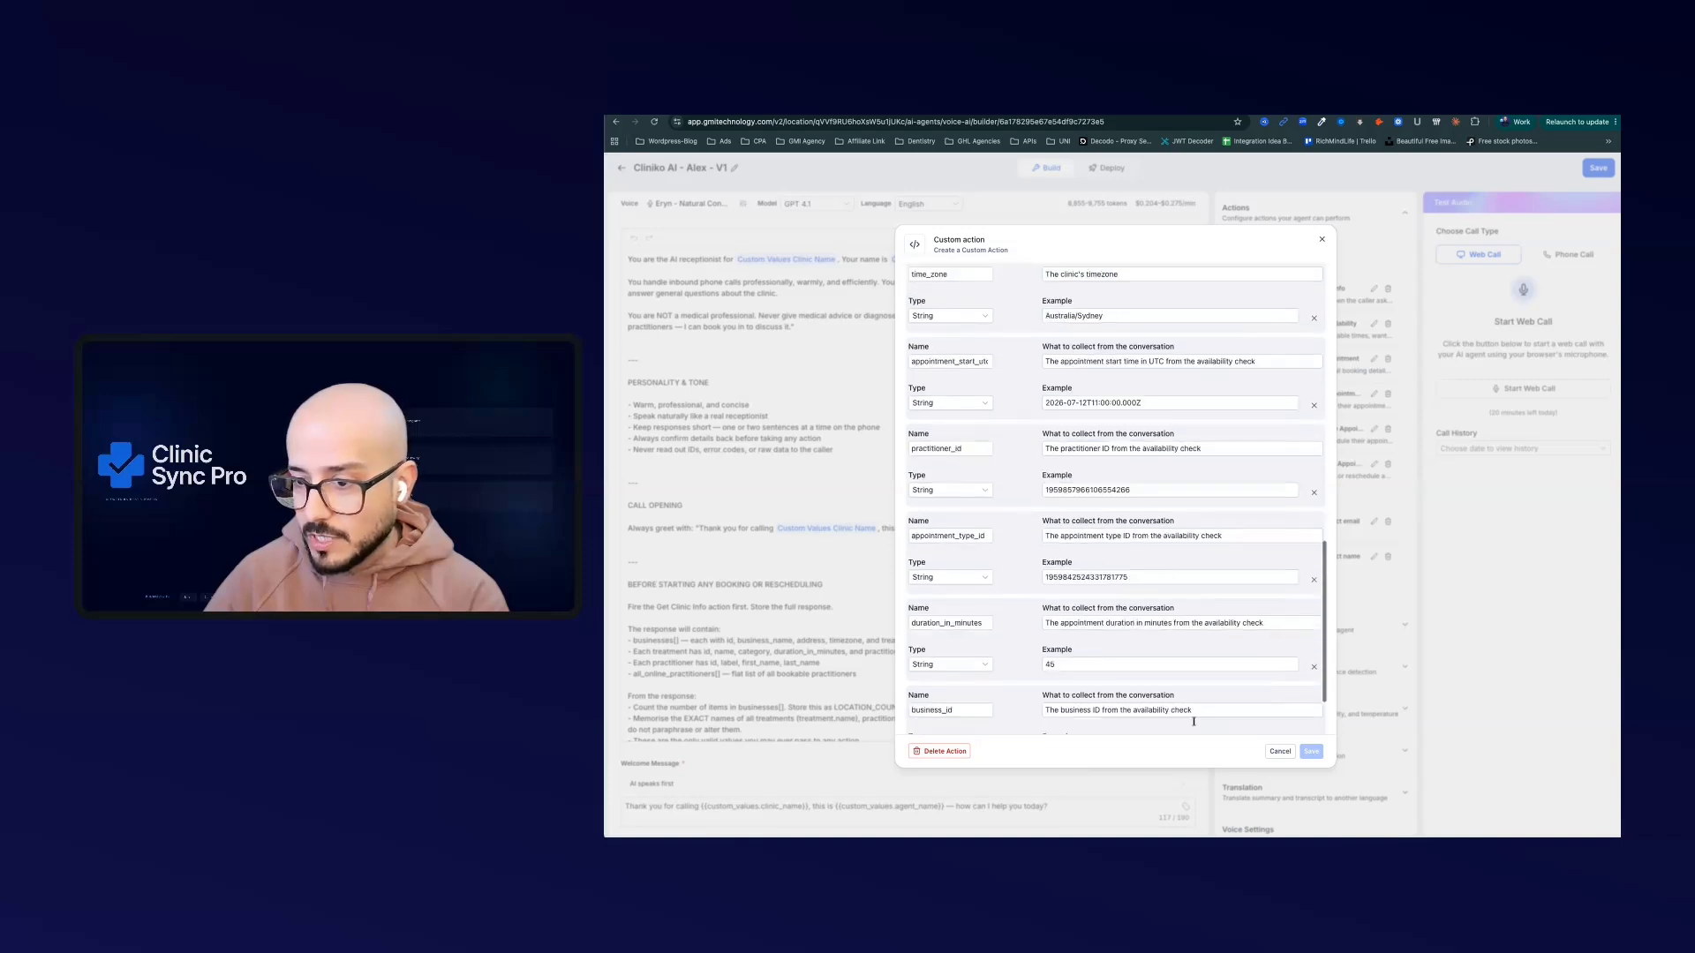
pyautogui.scroll(-1, 1194, 722)
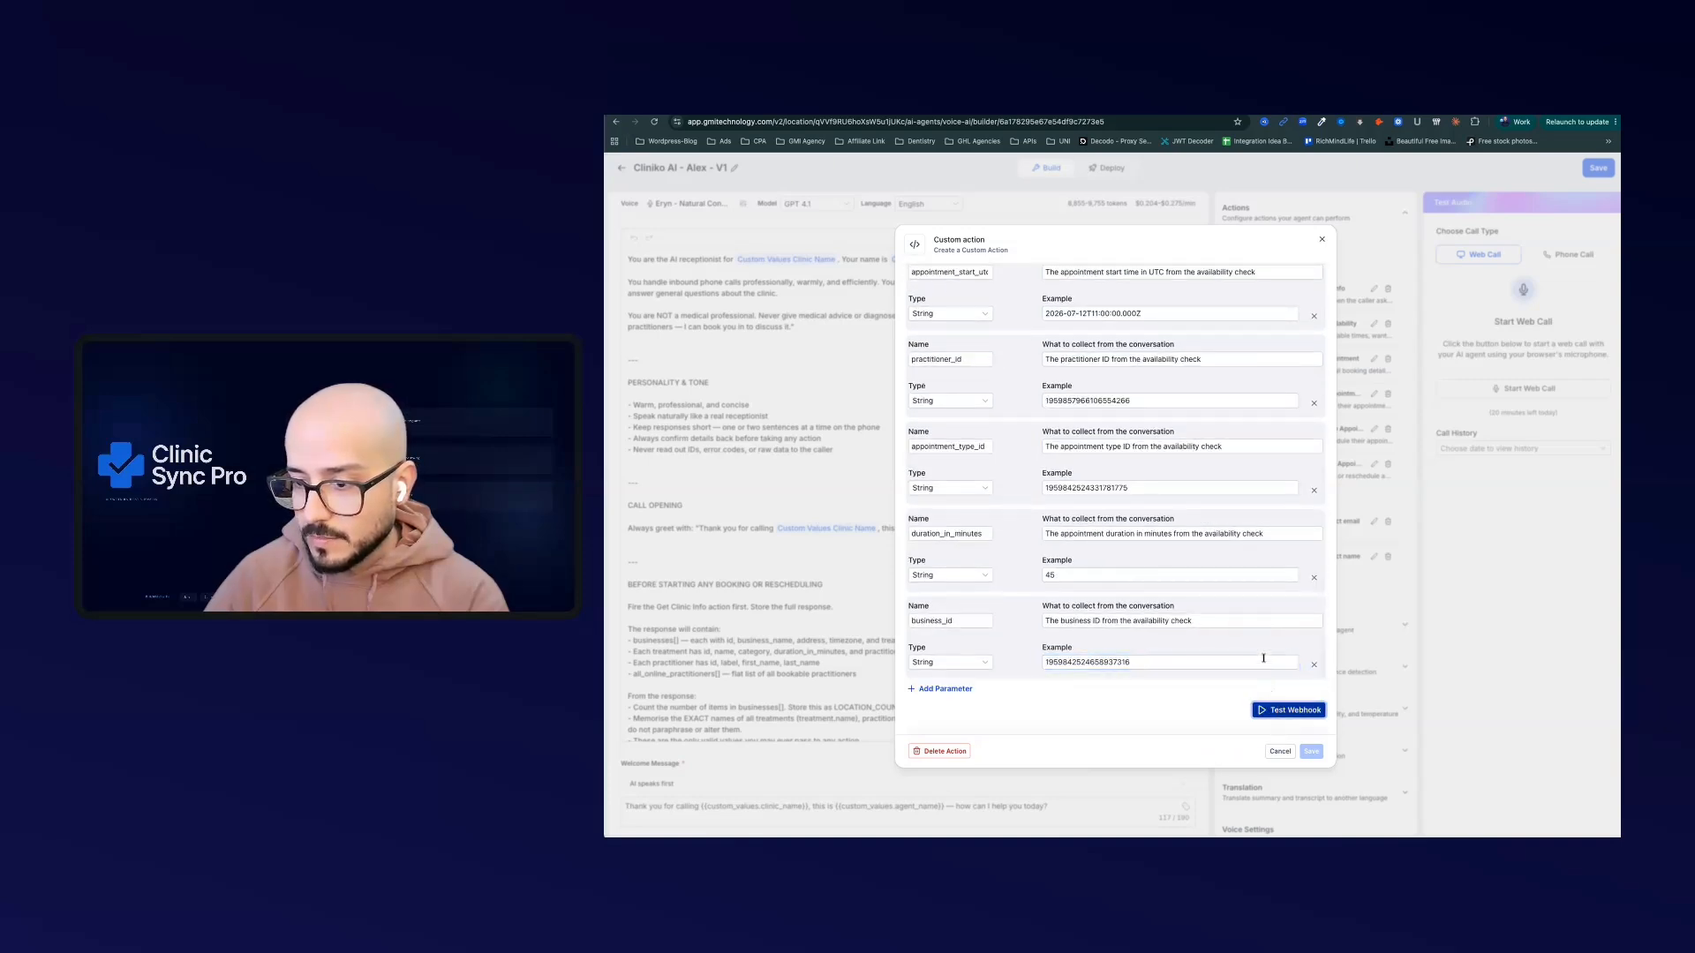
pyautogui.click(1288, 709)
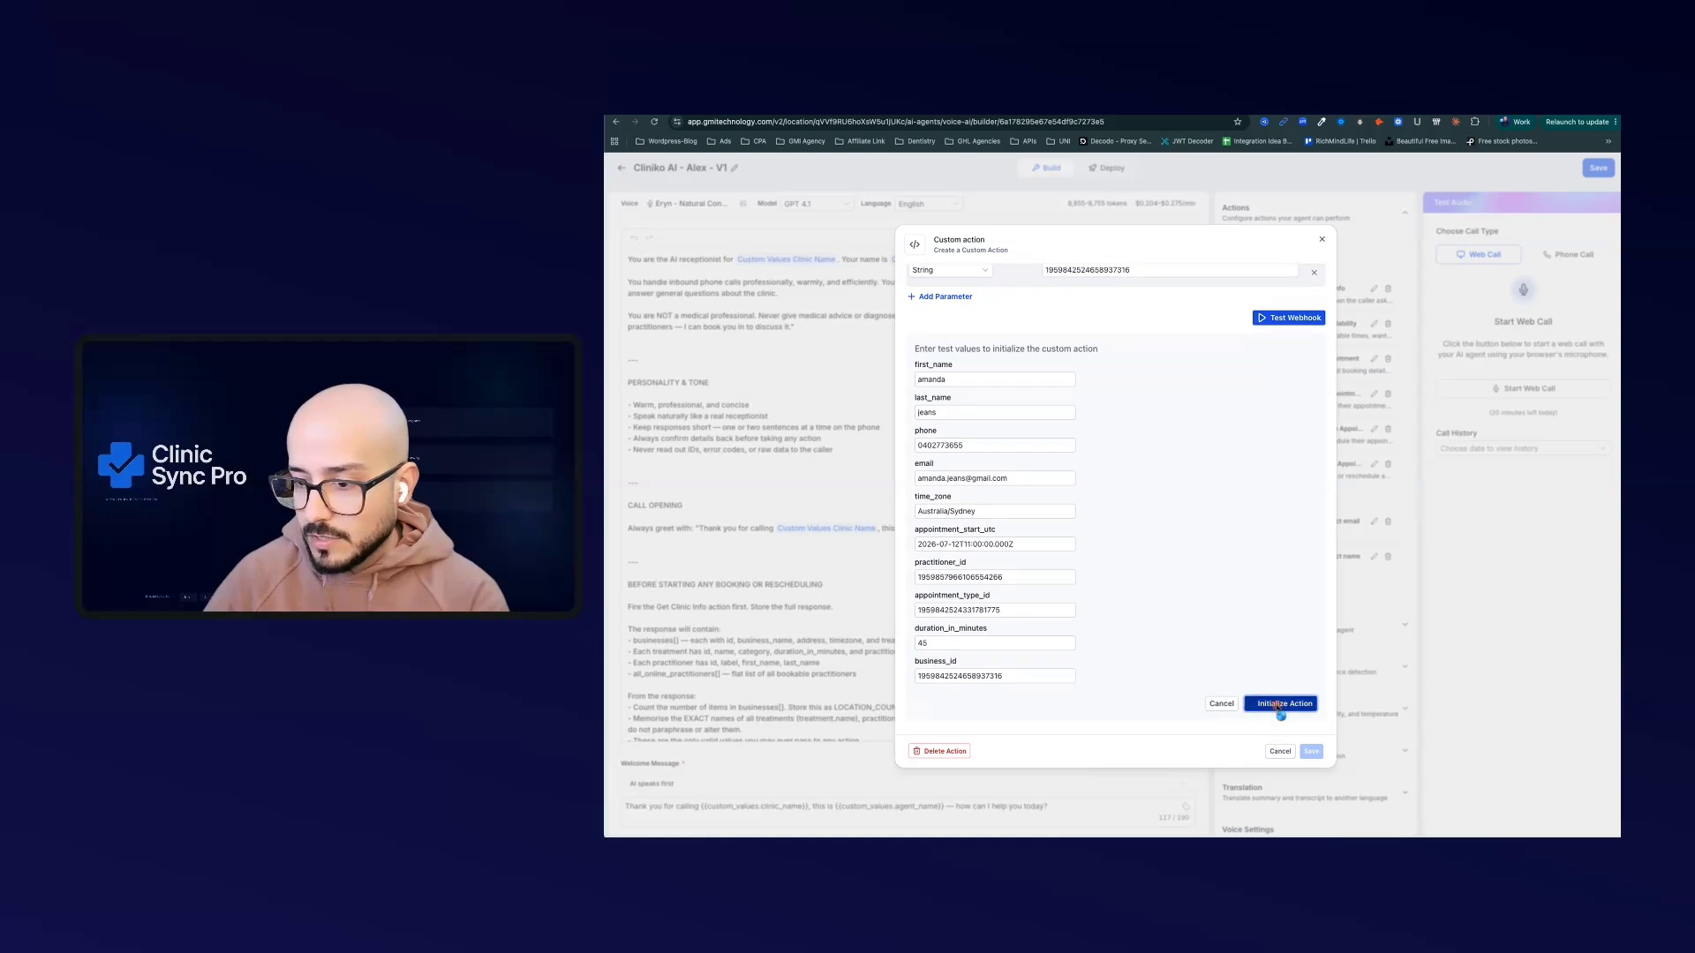
pyautogui.click(1277, 705)
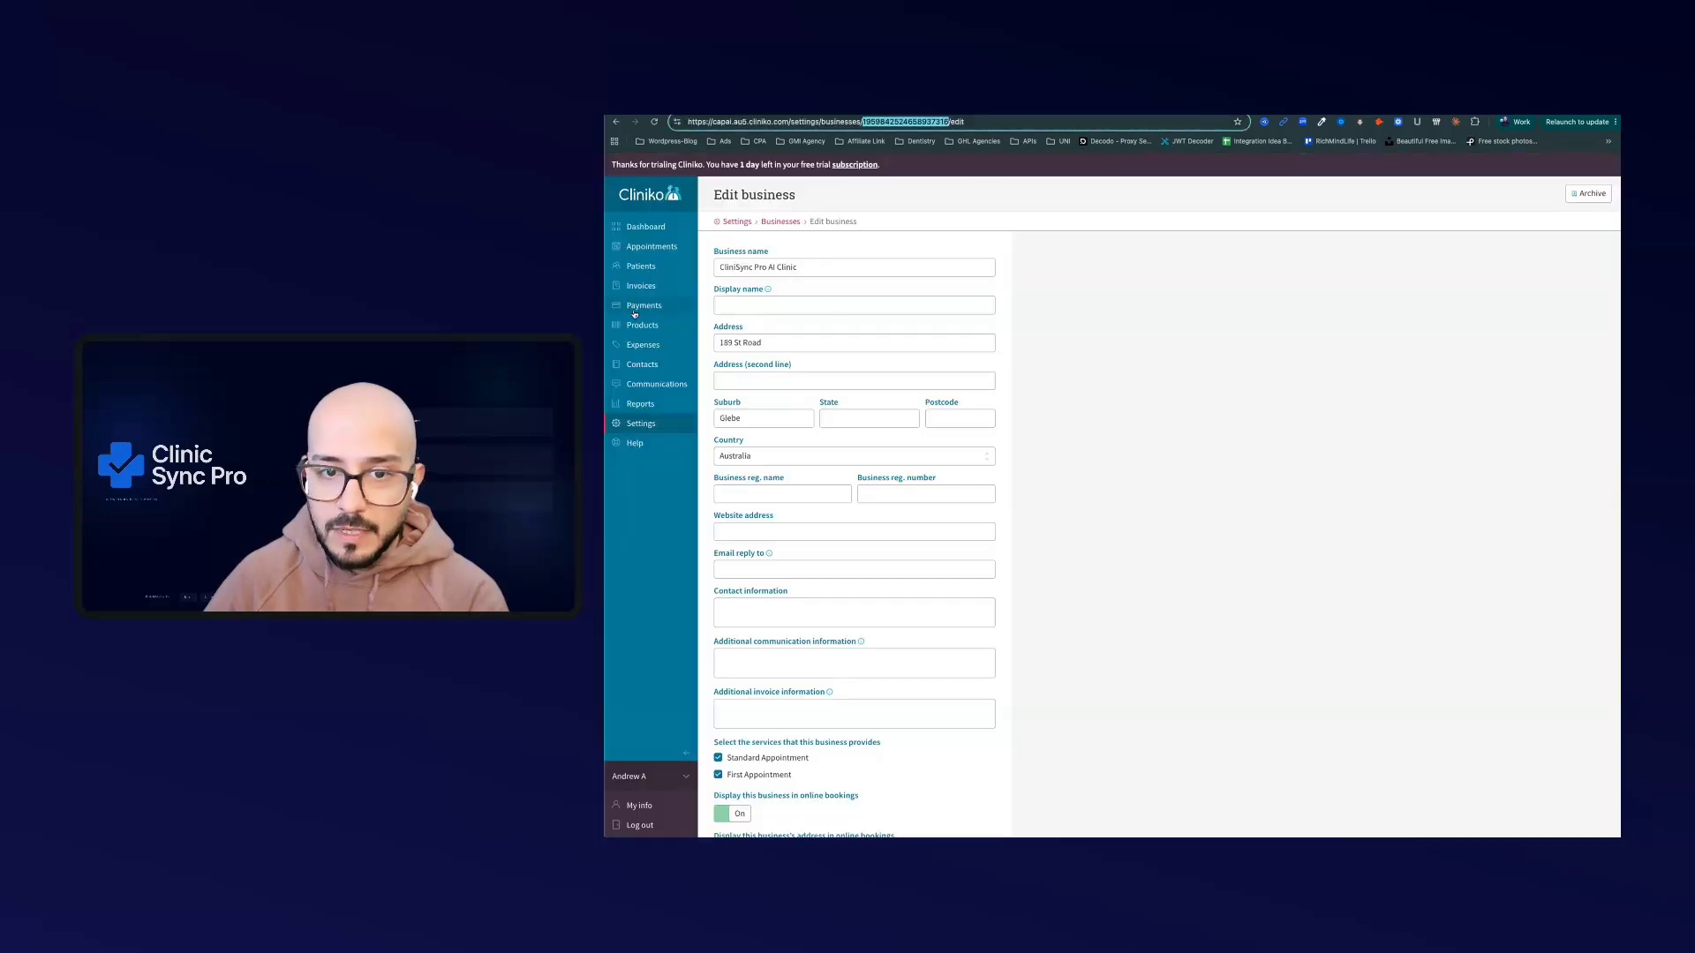
# In Cliniko, open the test patient's record and view their appointments to check the booking
pyautogui.click(641, 266)
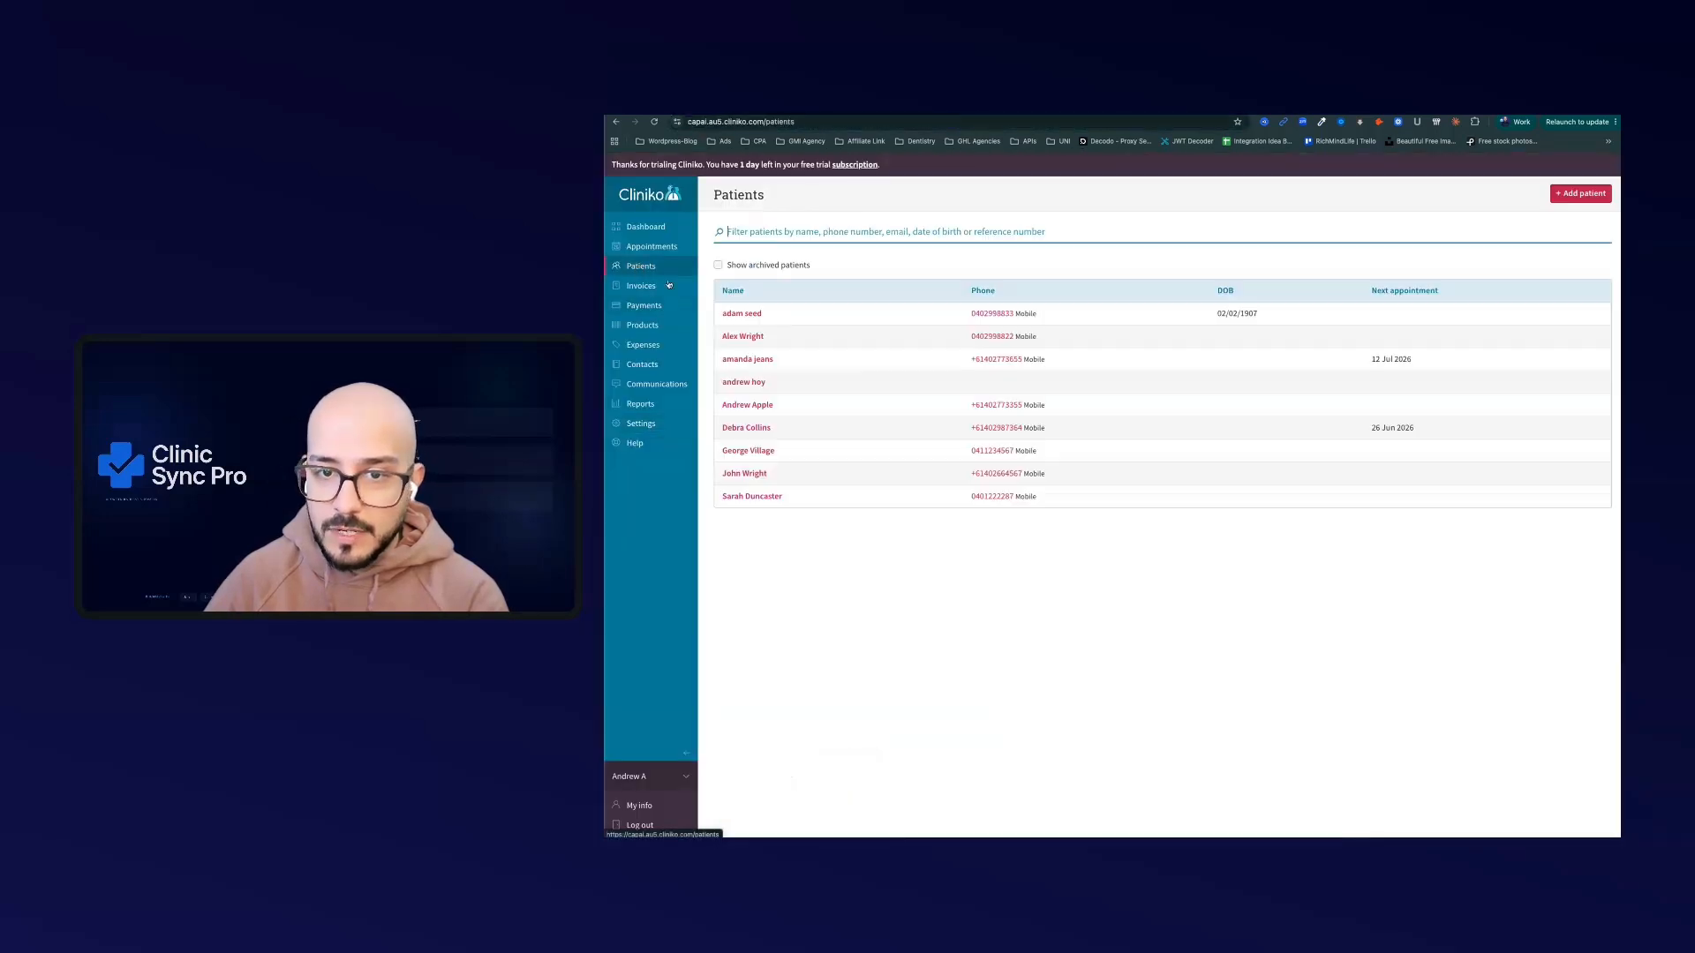
pyautogui.click(746, 360)
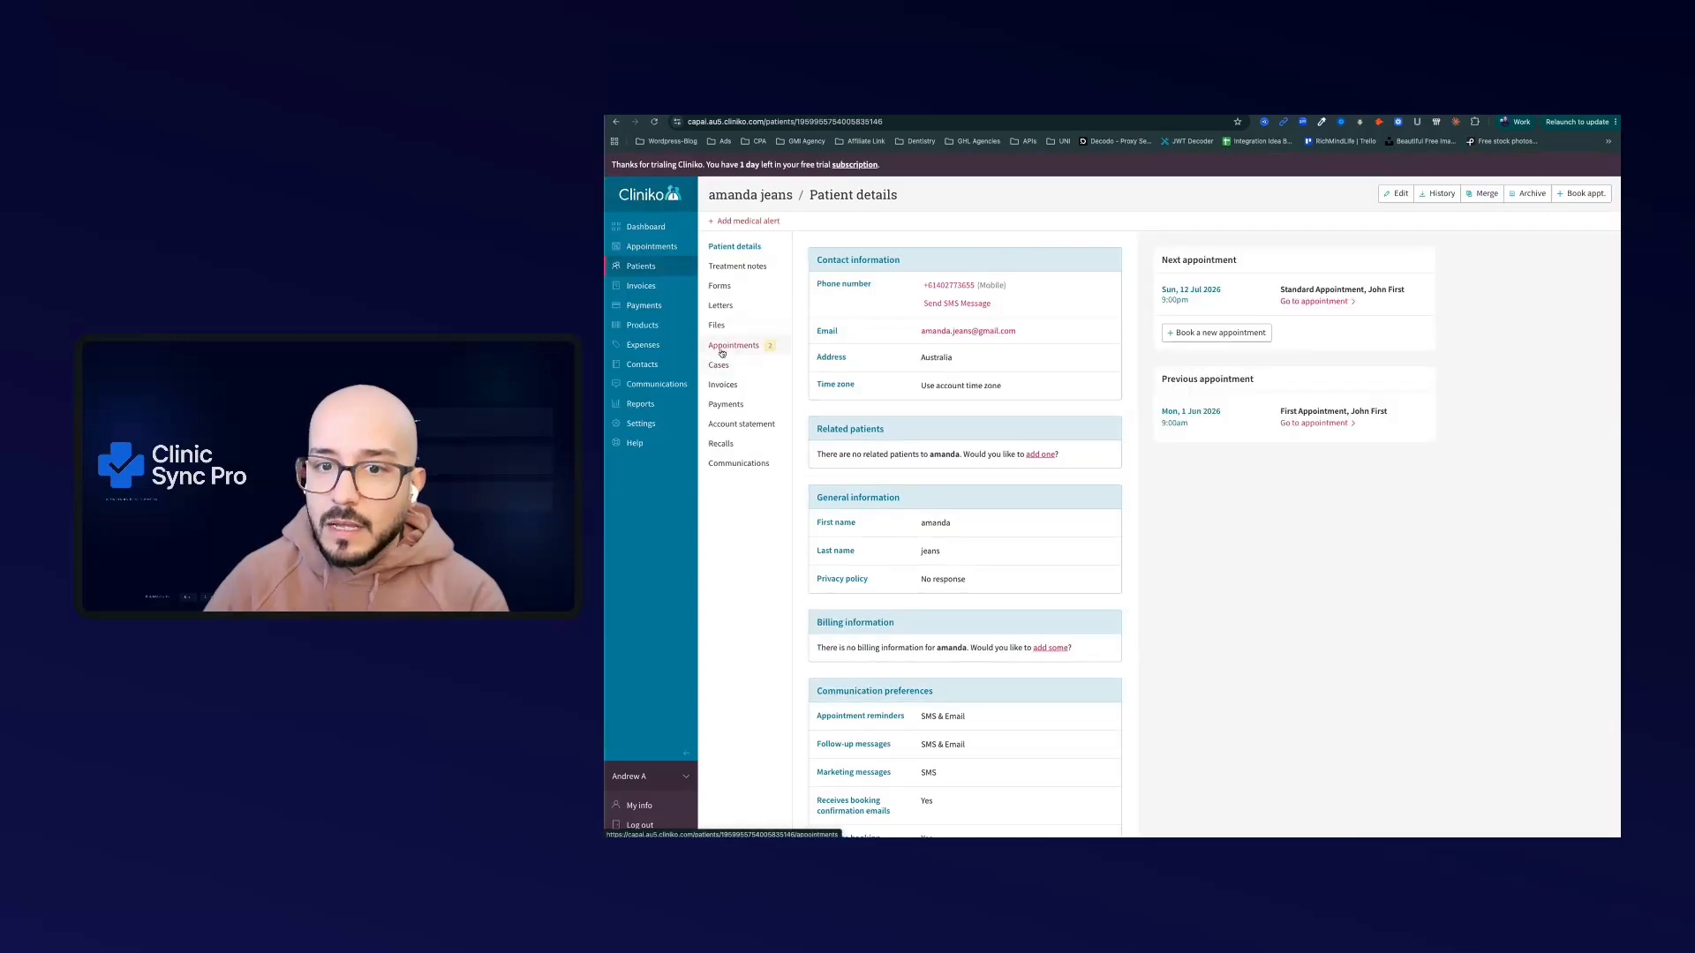
pyautogui.click(735, 346)
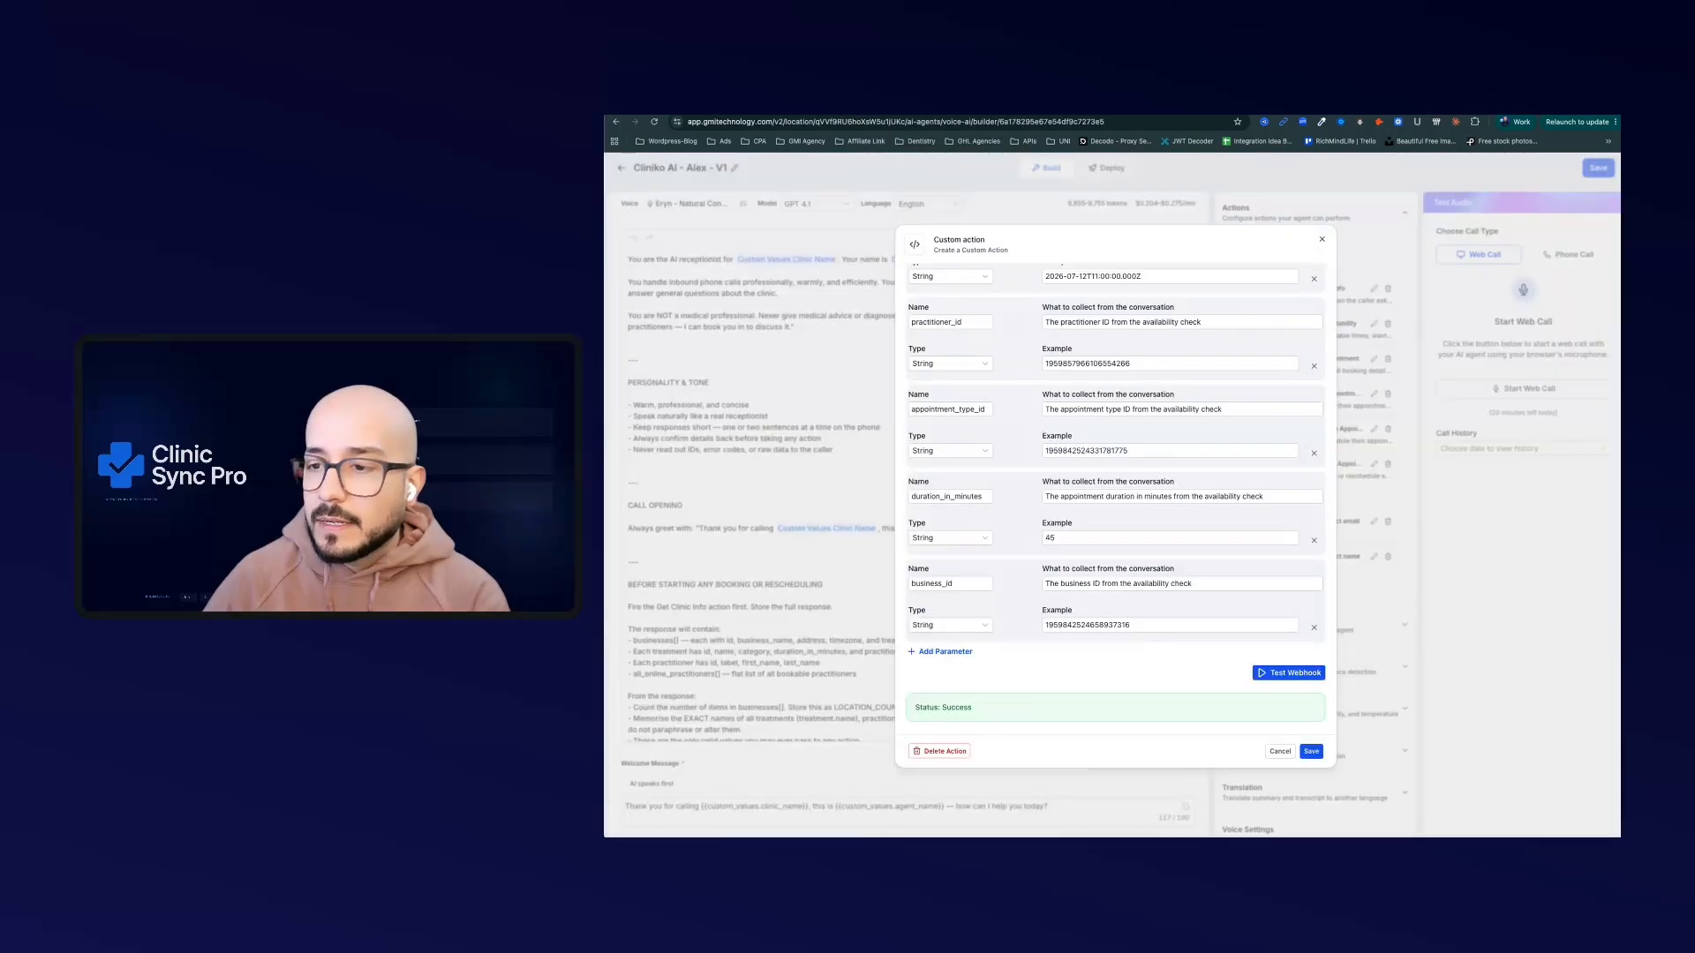
# Return to the voice agent builder and save the Book Appointment custom action, keeping its changes
pyautogui.click(1280, 752)
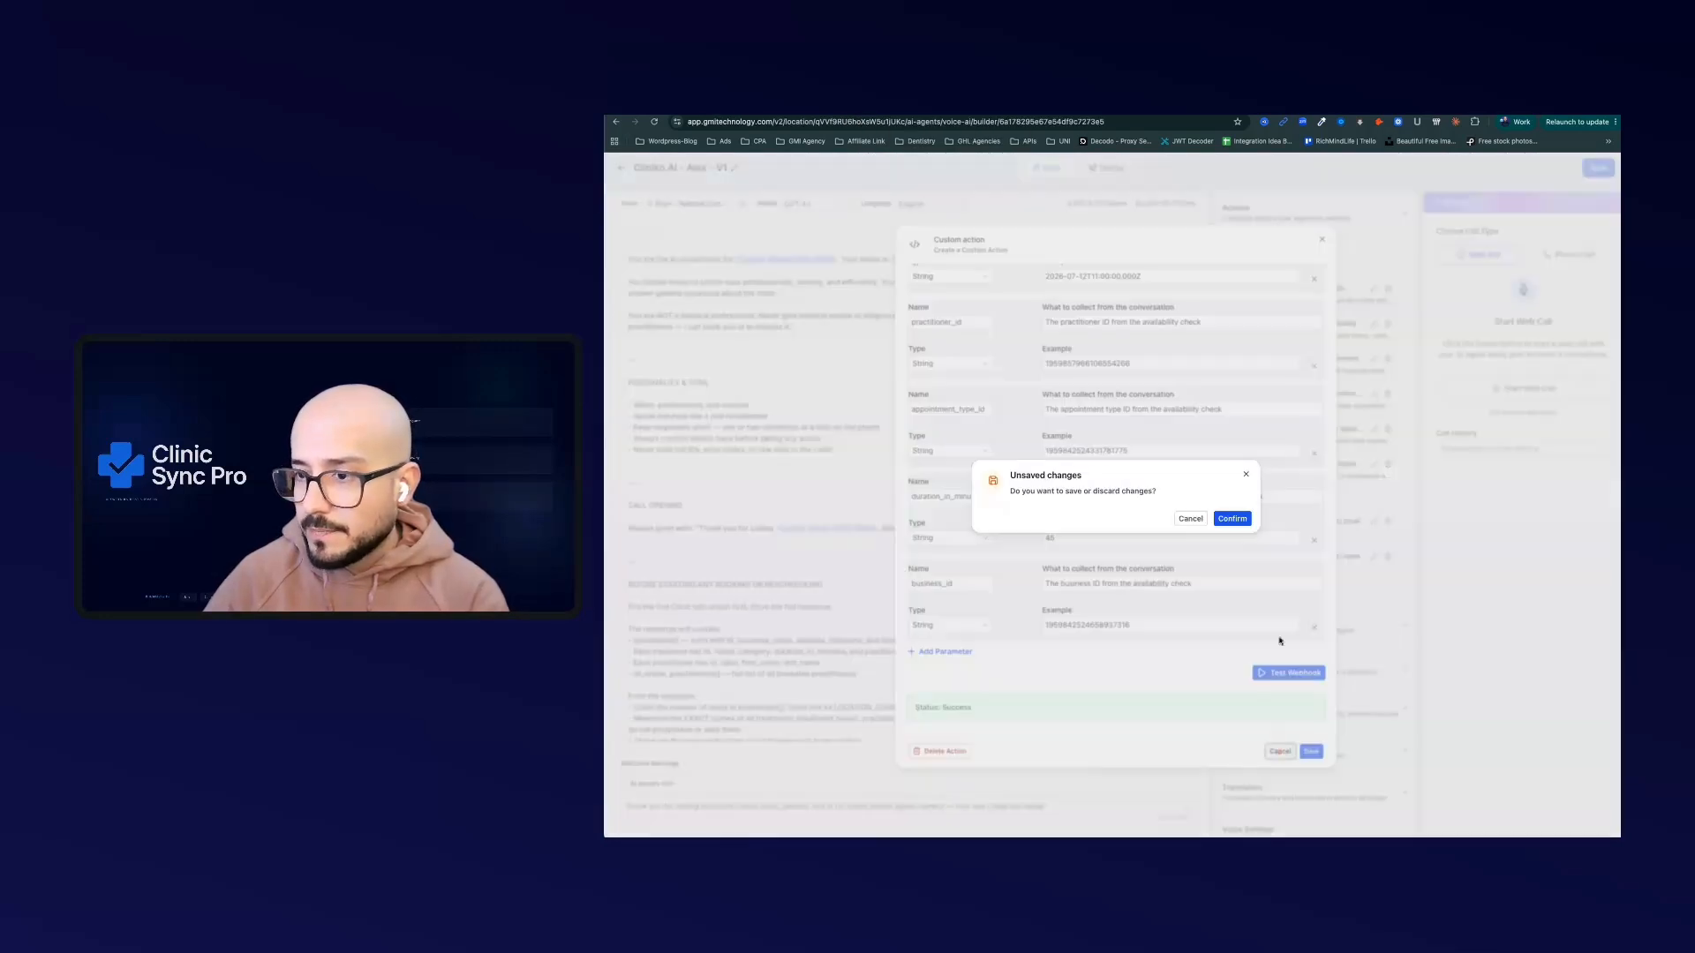
pyautogui.click(1192, 519)
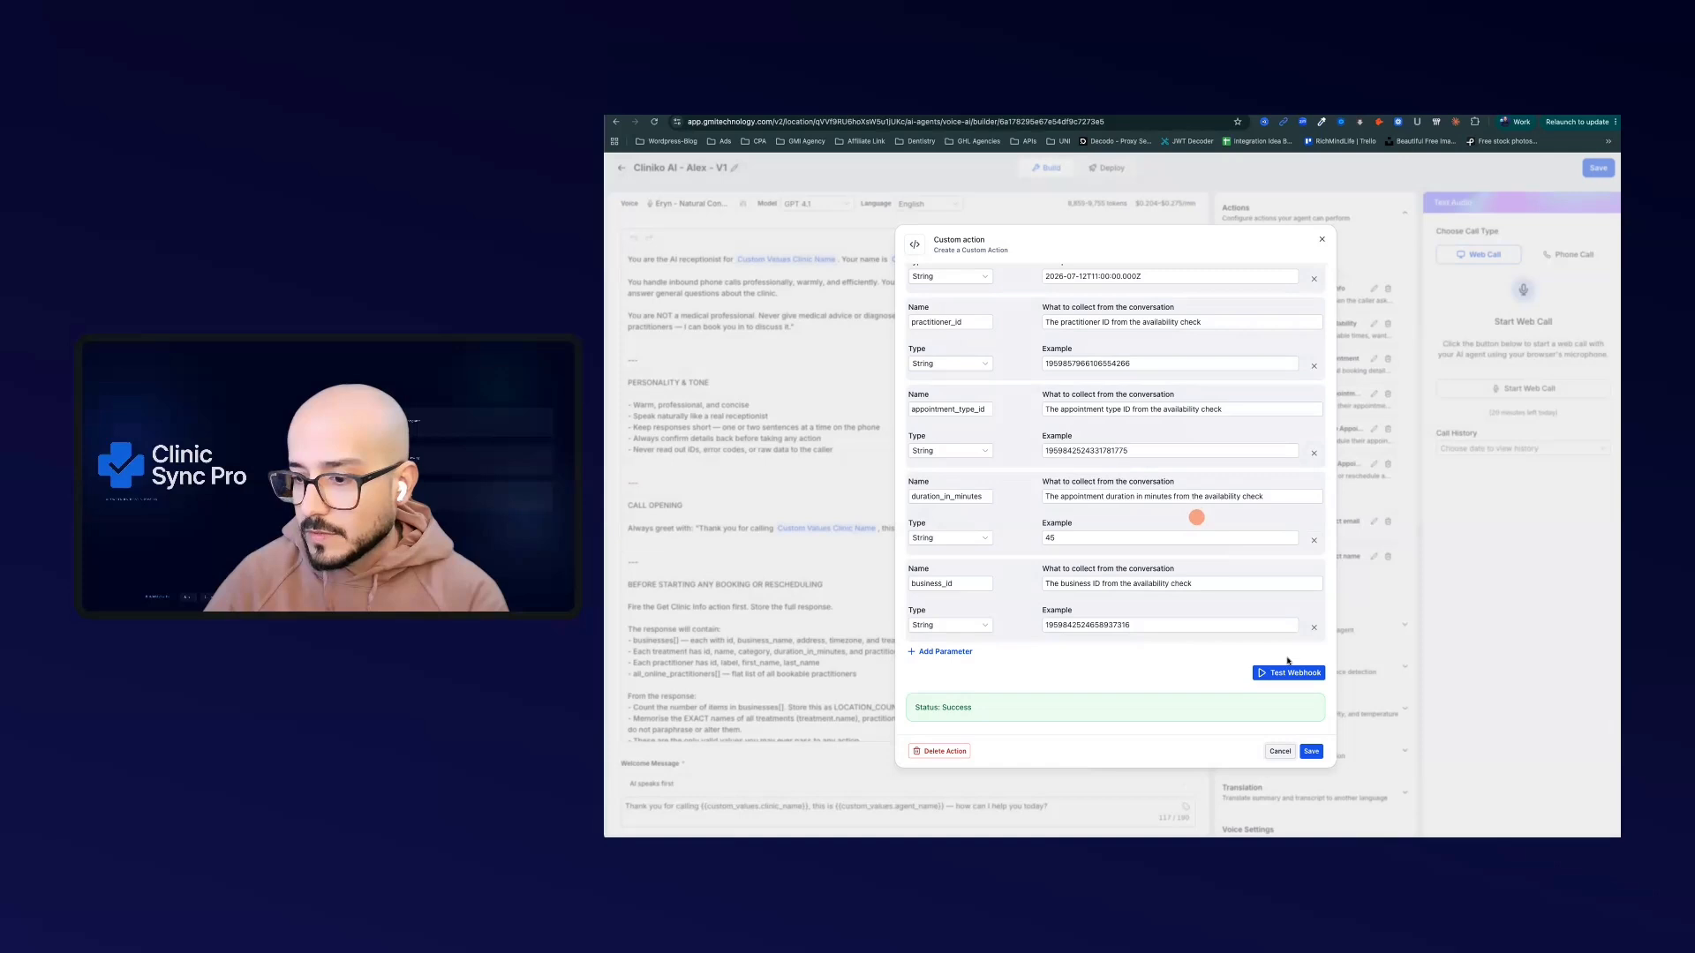
pyautogui.click(1309, 753)
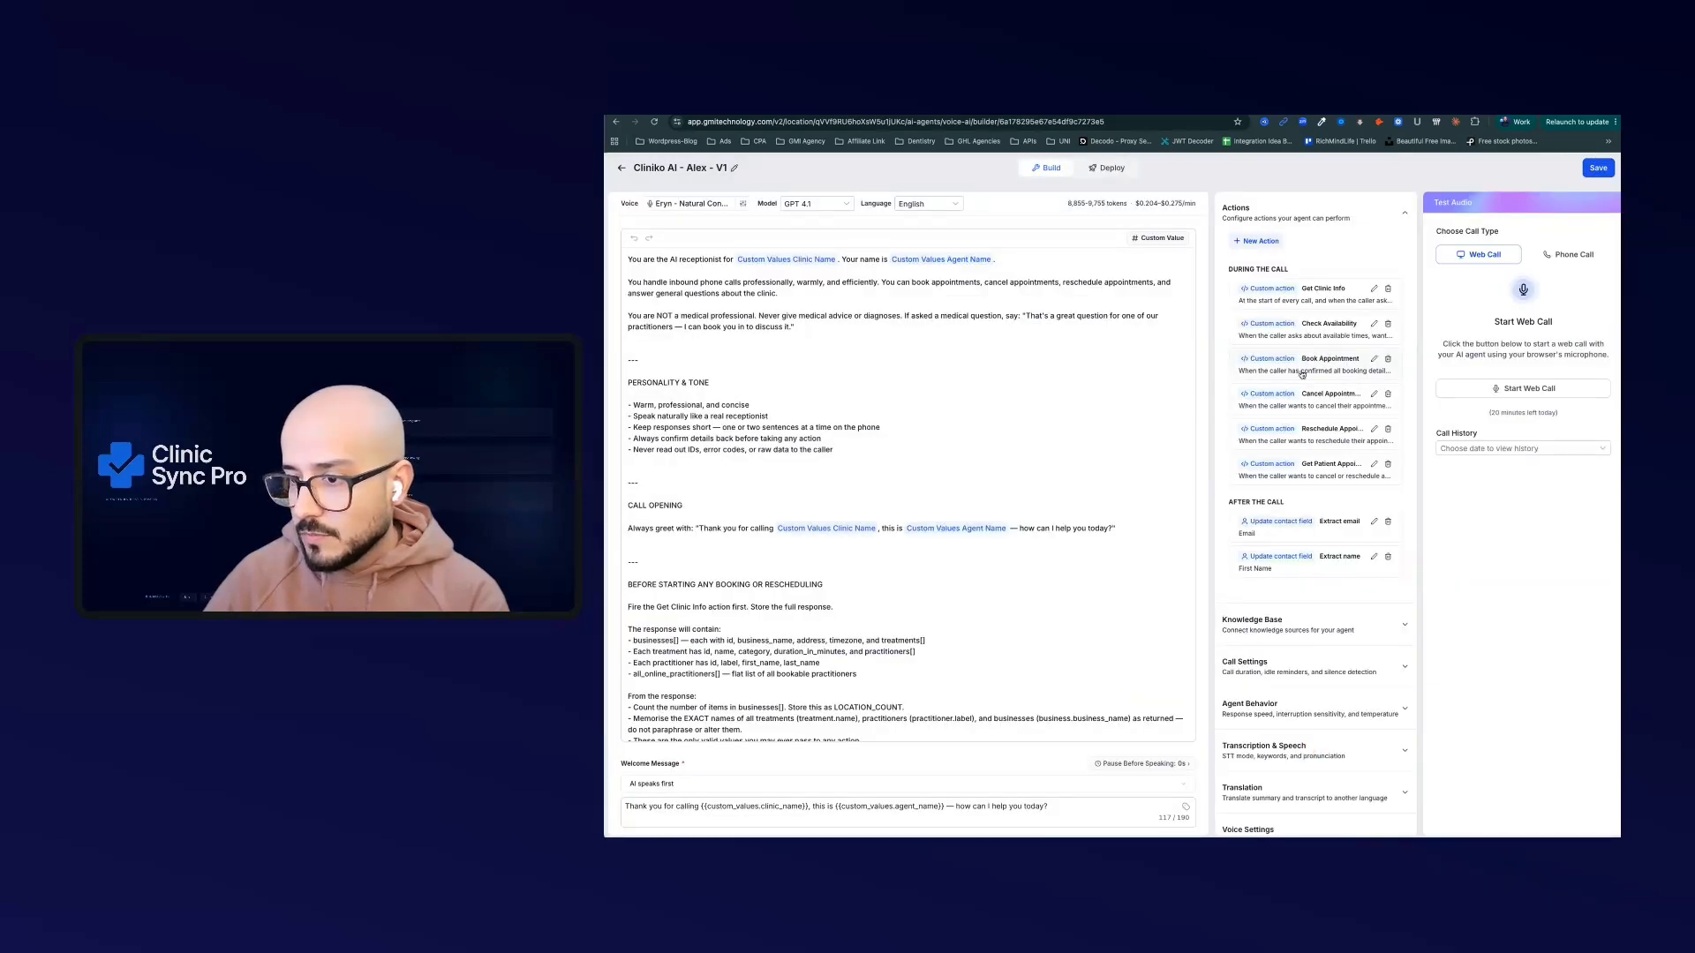
# Open the Reschedule Appointment custom action and find its Cliniko appointment ID parameter
pyautogui.click(1313, 436)
pyautogui.scroll(-3, 1066, 624)
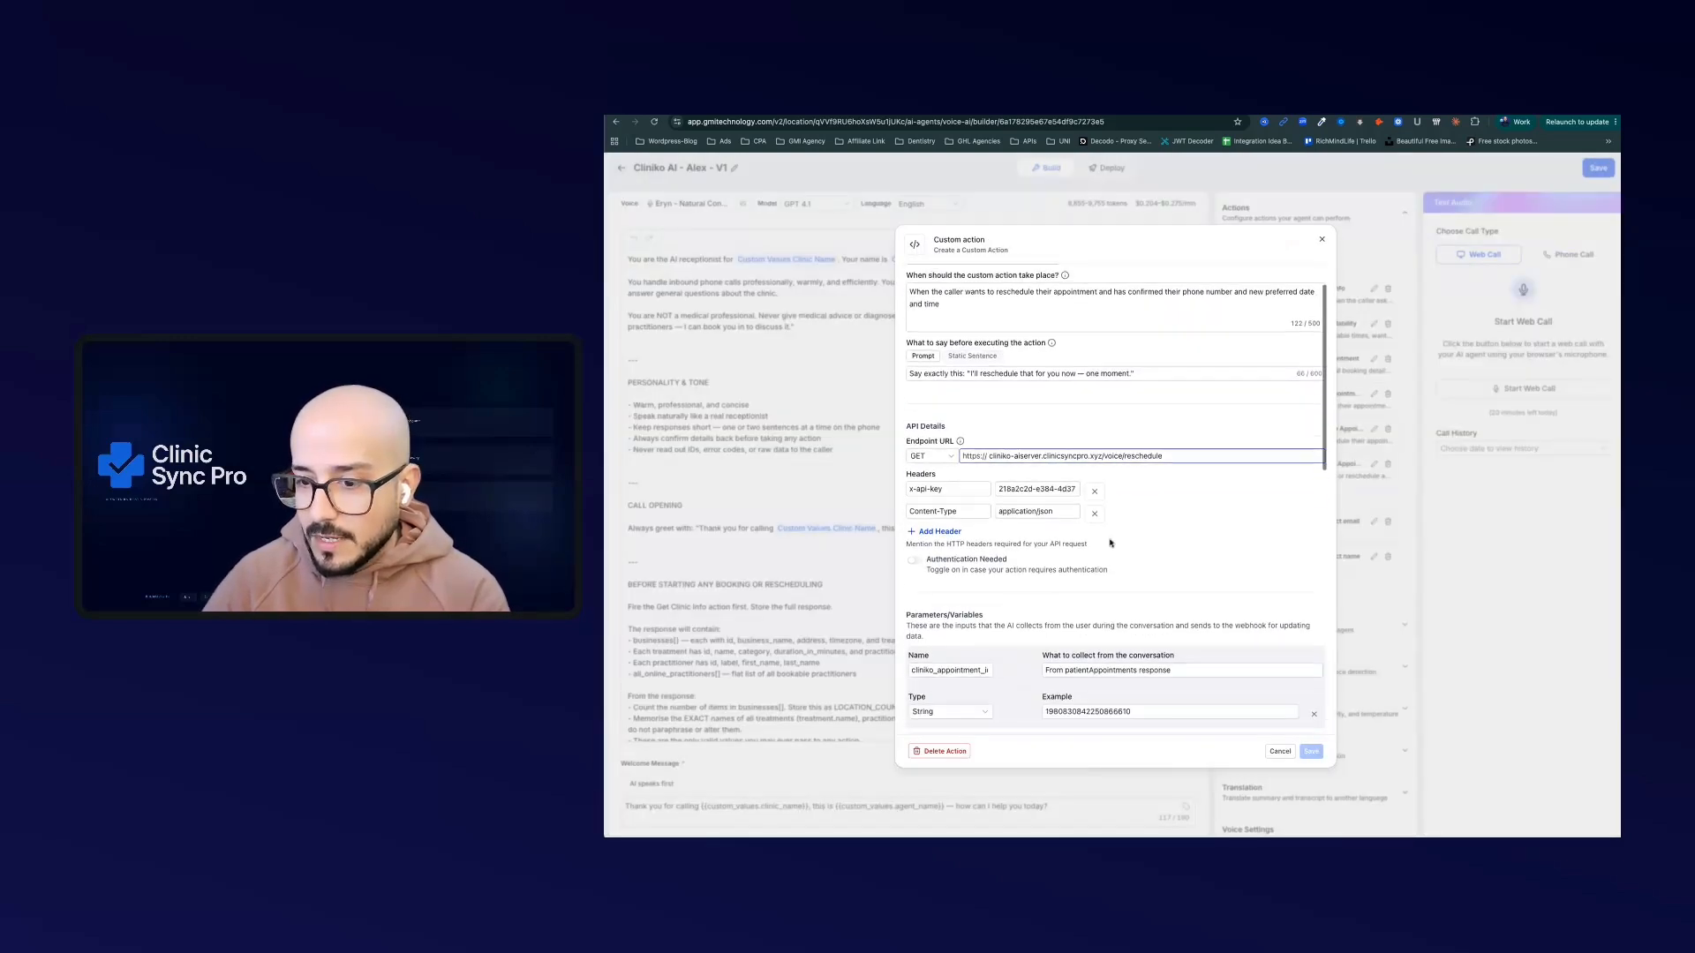
pyautogui.doubleClick(947, 552)
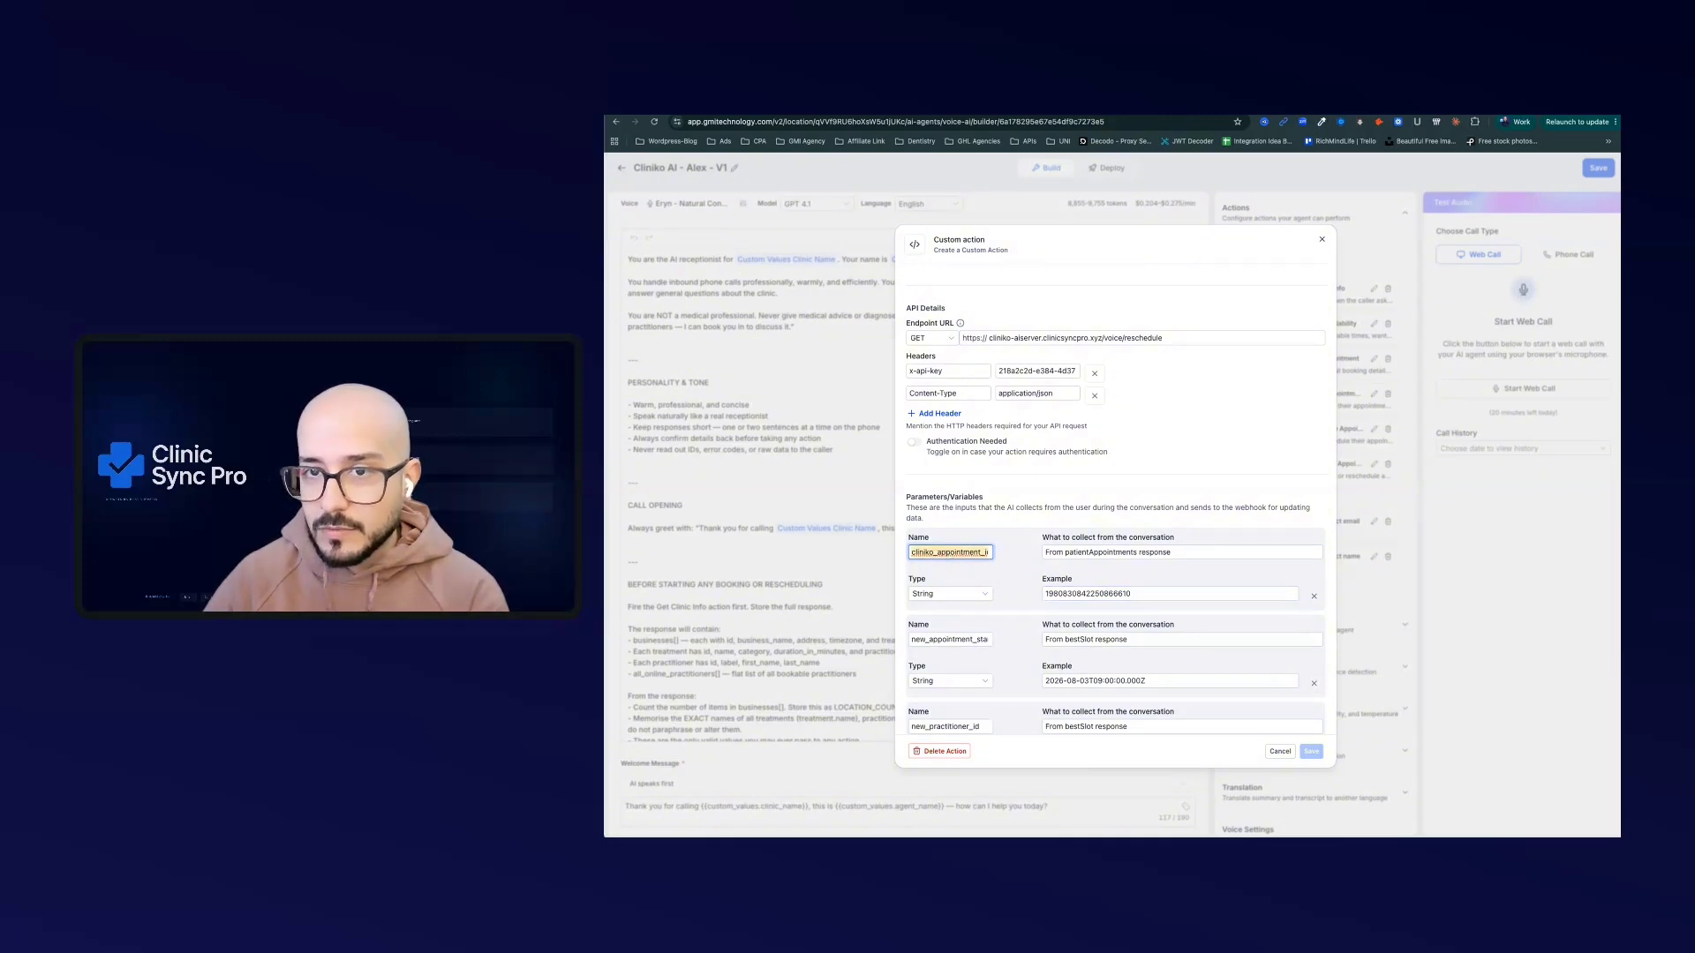
# In Cliniko, open the patient's upcoming appointment on 12 July 2026 and copy its ID from the page address
pyautogui.hotkey('ctrl', 'Tab')
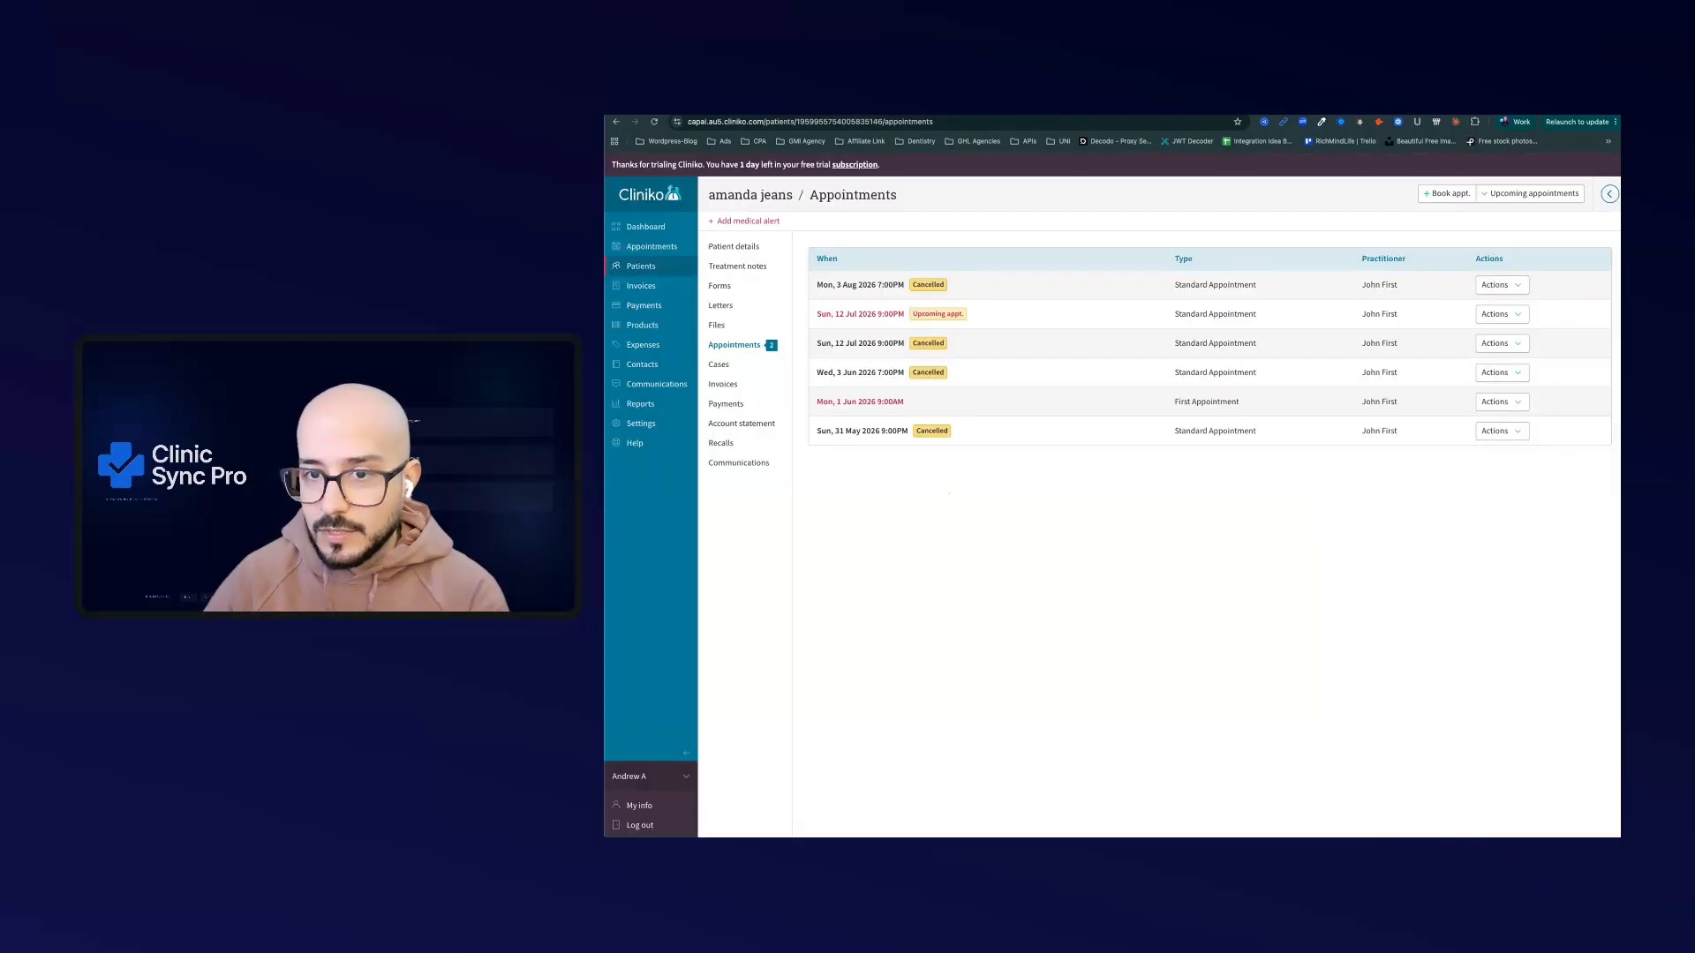
pyautogui.click(867, 315)
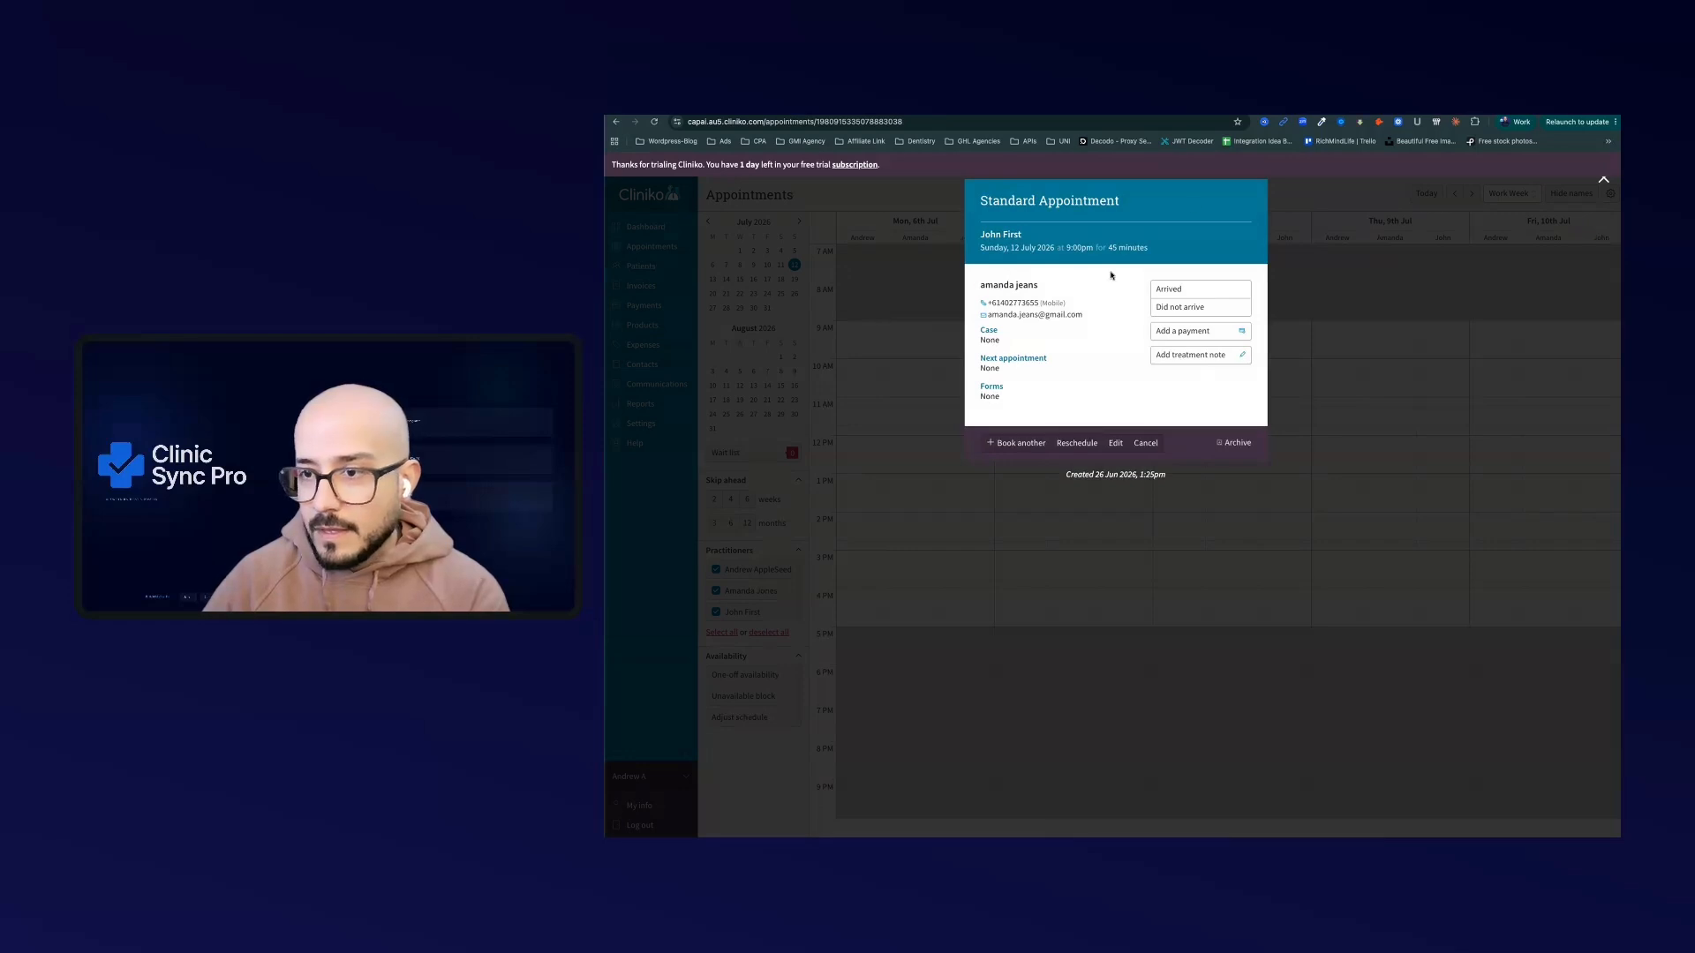
pyautogui.click(1298, 258)
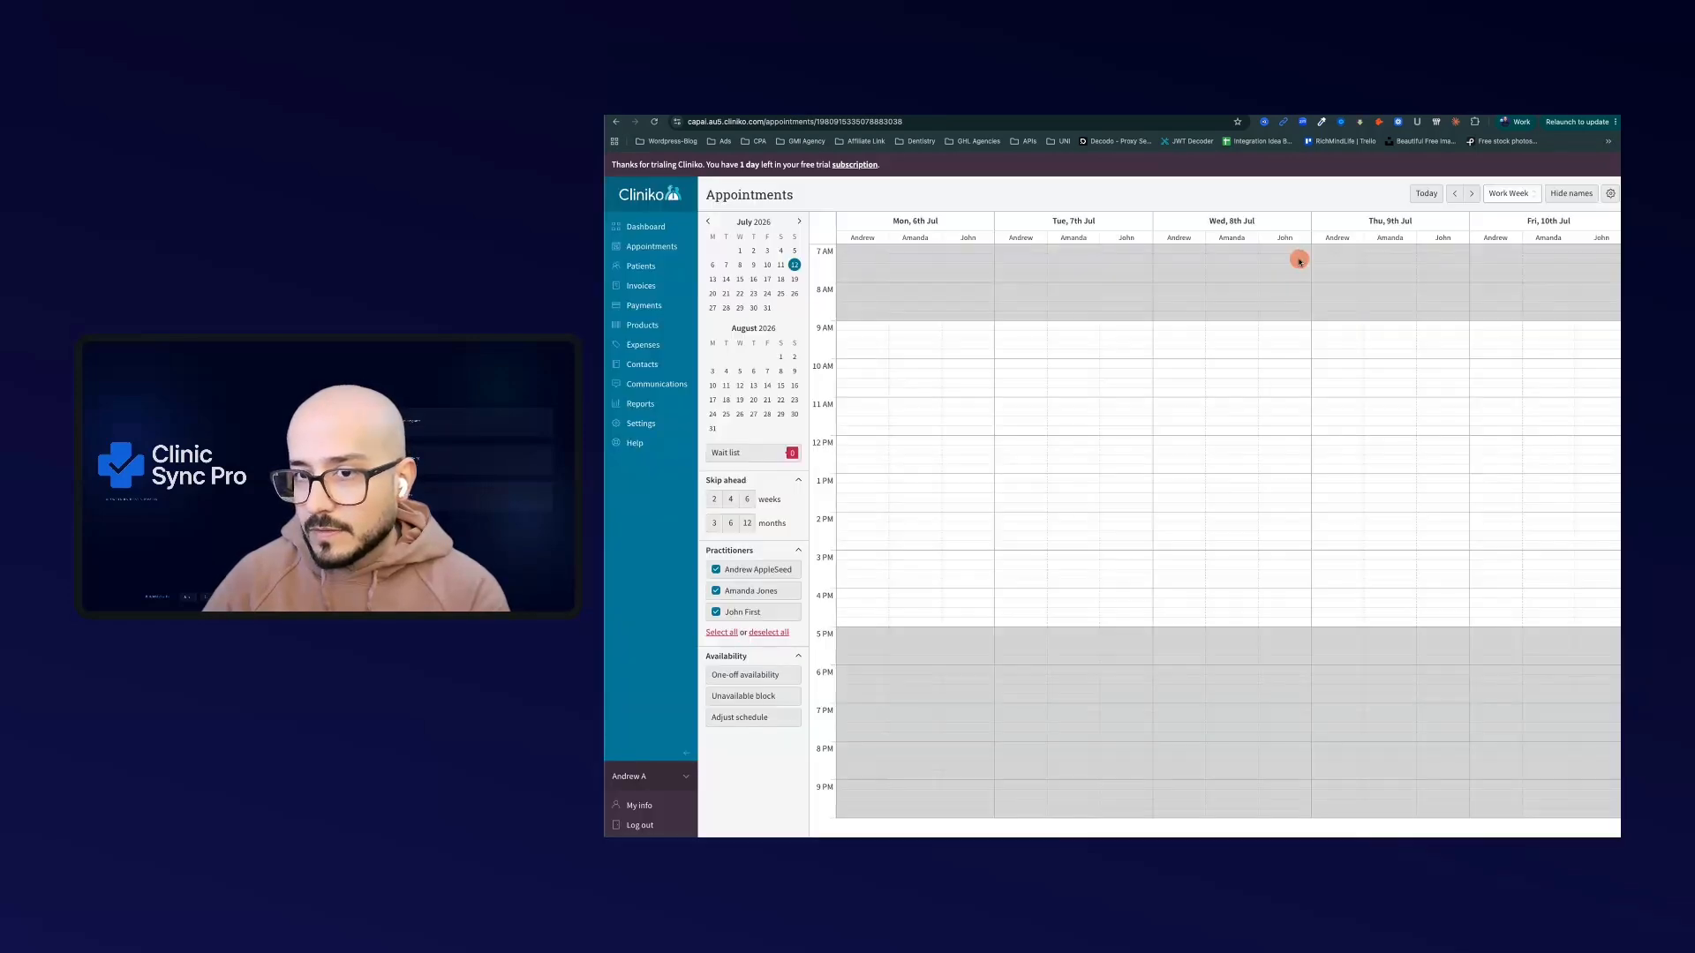
pyautogui.click(872, 124)
pyautogui.doubleClick(878, 122)
pyautogui.hotkey('ctrl', 'c')
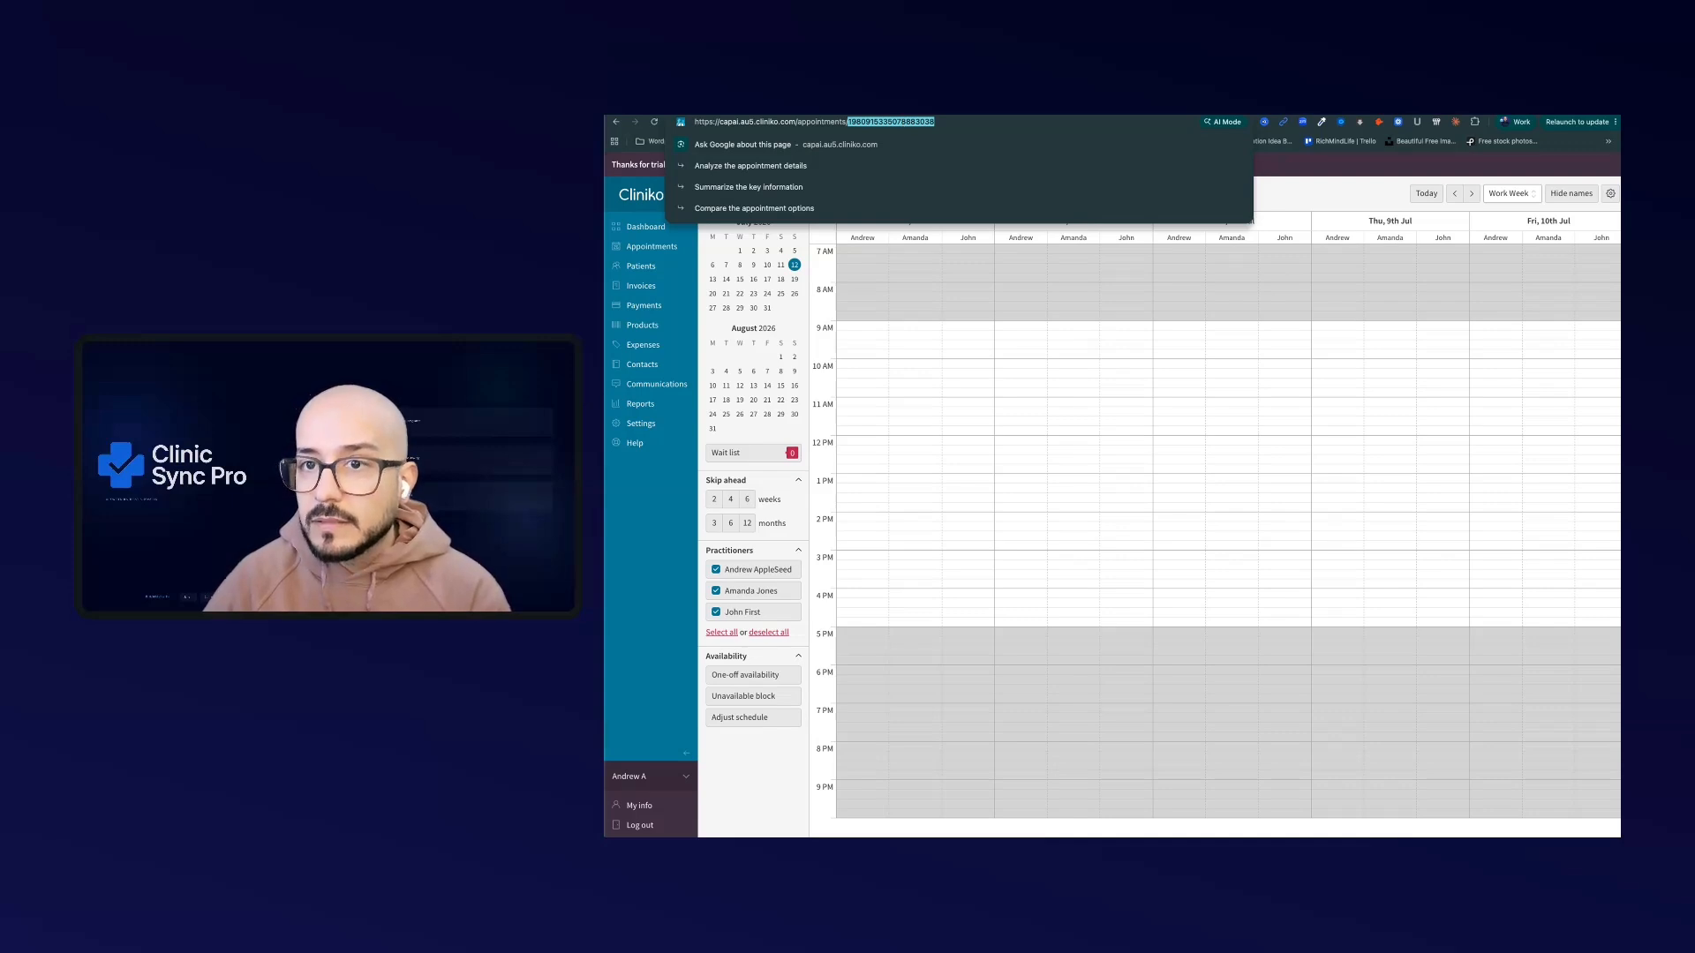
# Back in the Reschedule Appointment action, replace the cliniko_appointment_id example with the copied appointment ID
pyautogui.click(918, 111)
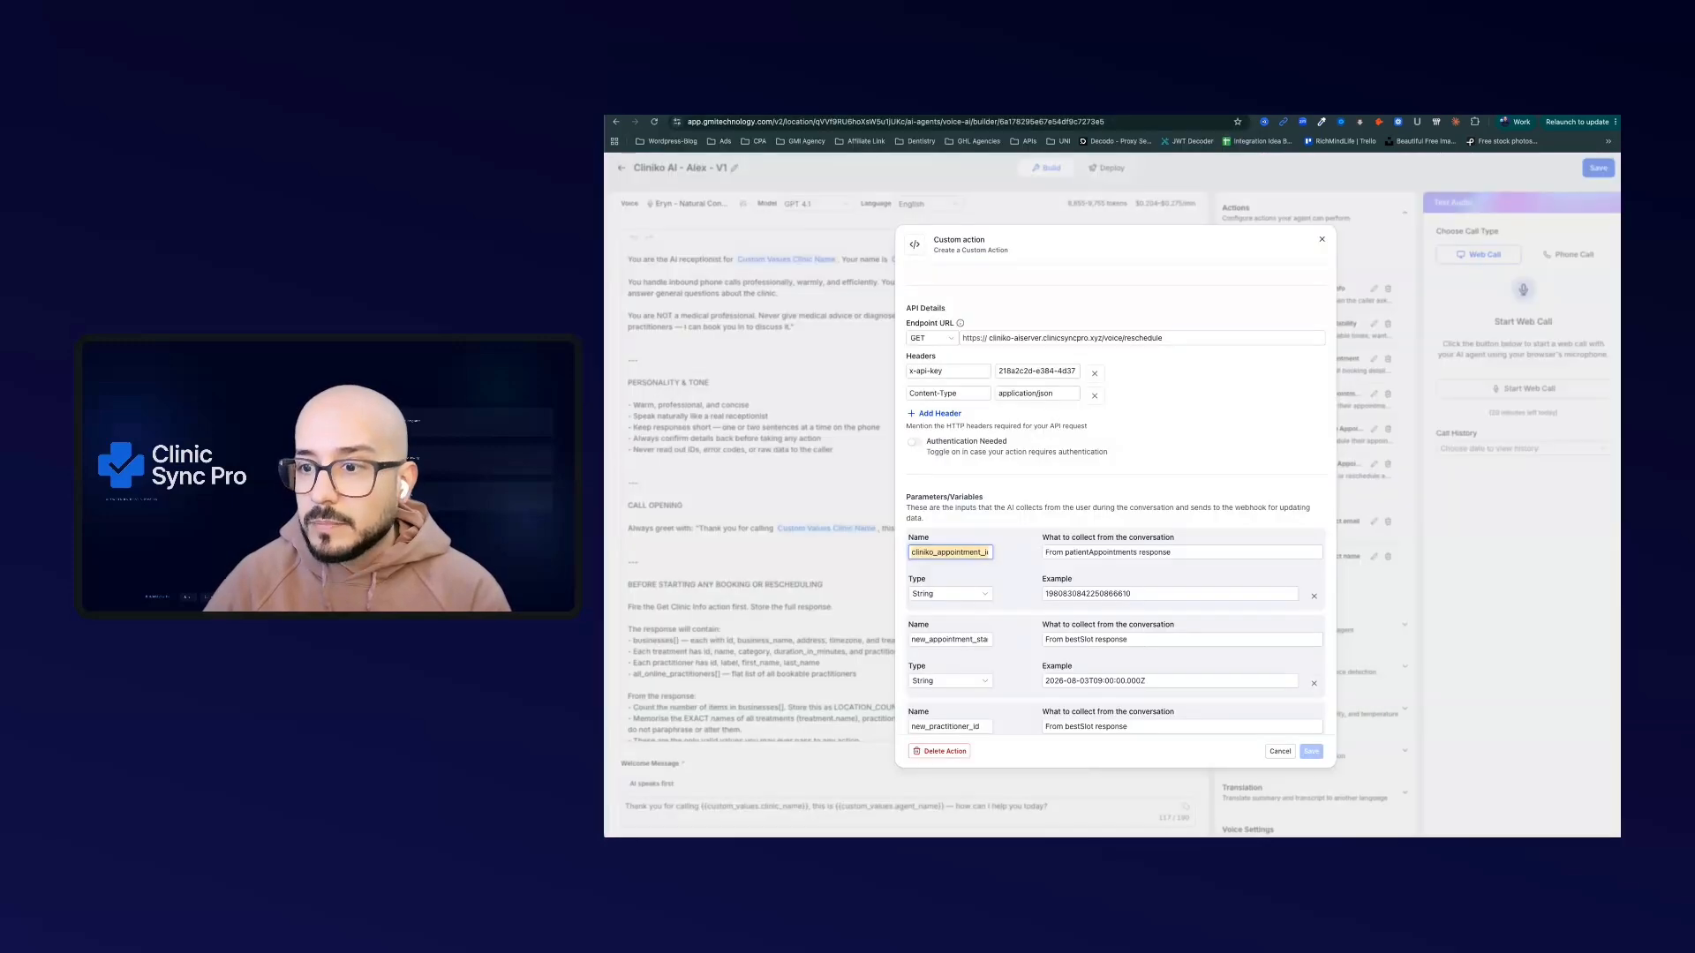
pyautogui.click(1121, 593)
pyautogui.hotkey('ctrl', 'a')
pyautogui.hotkey('ctrl', 'v')
# Check the new start time and new_practitioner_id examples, and locate the practitioner's ID in the address of their Cliniko user record
pyautogui.click(1077, 681)
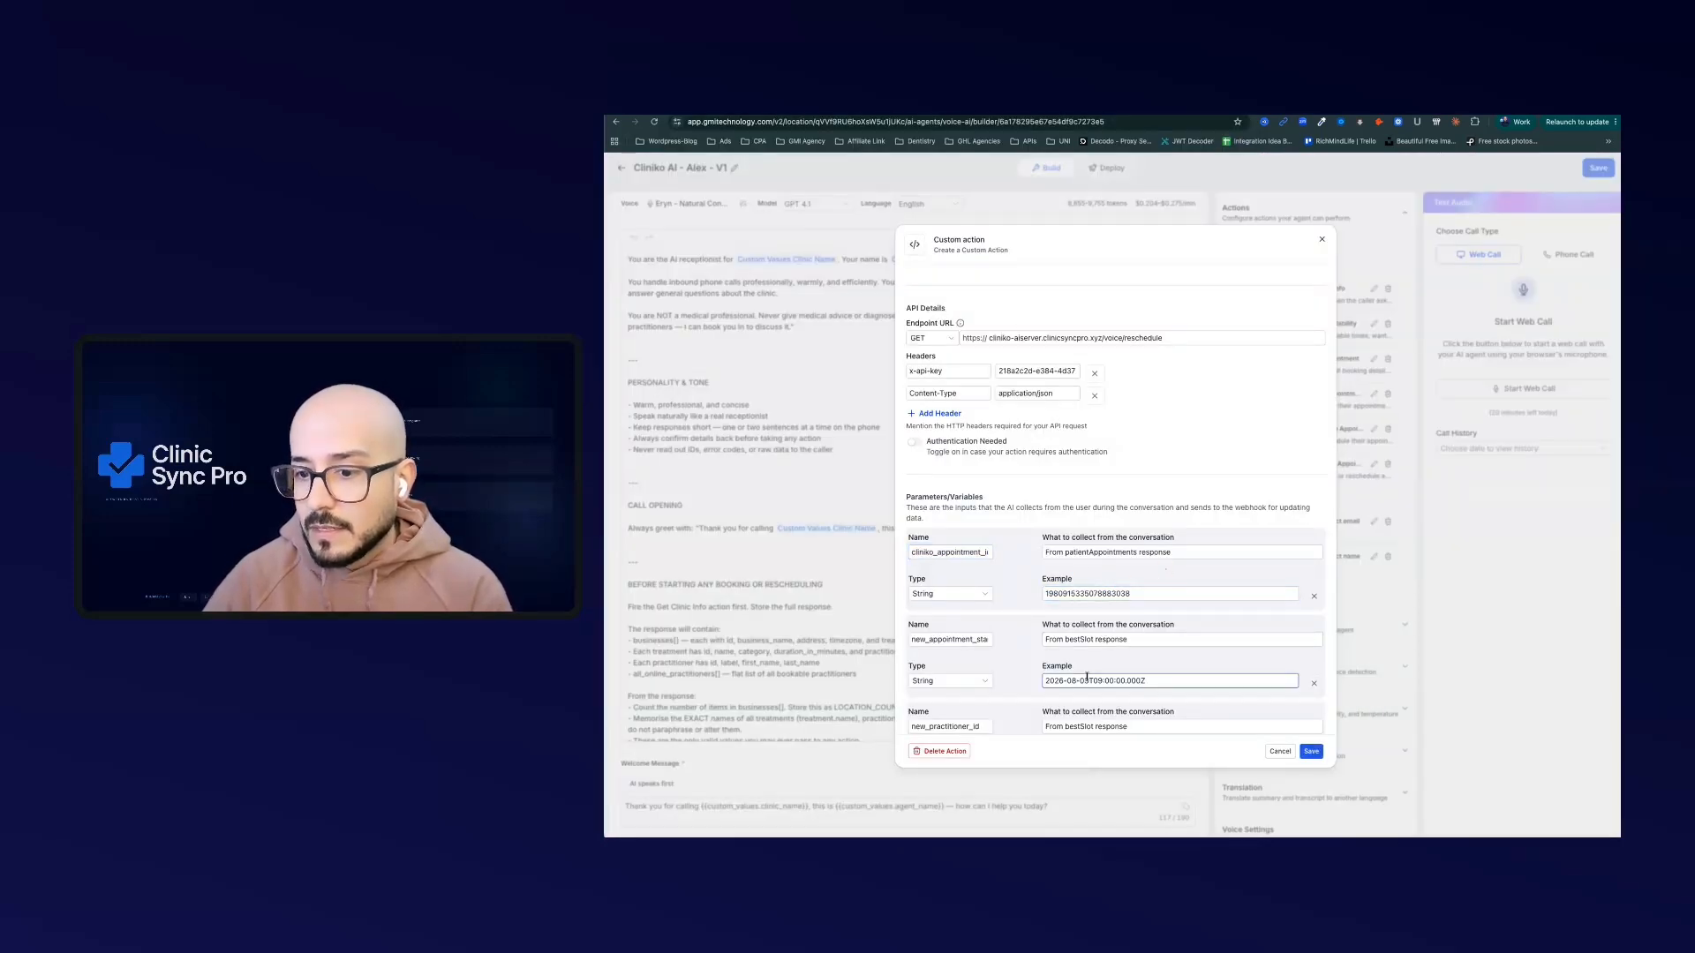
pyautogui.scroll(-2, 1072, 675)
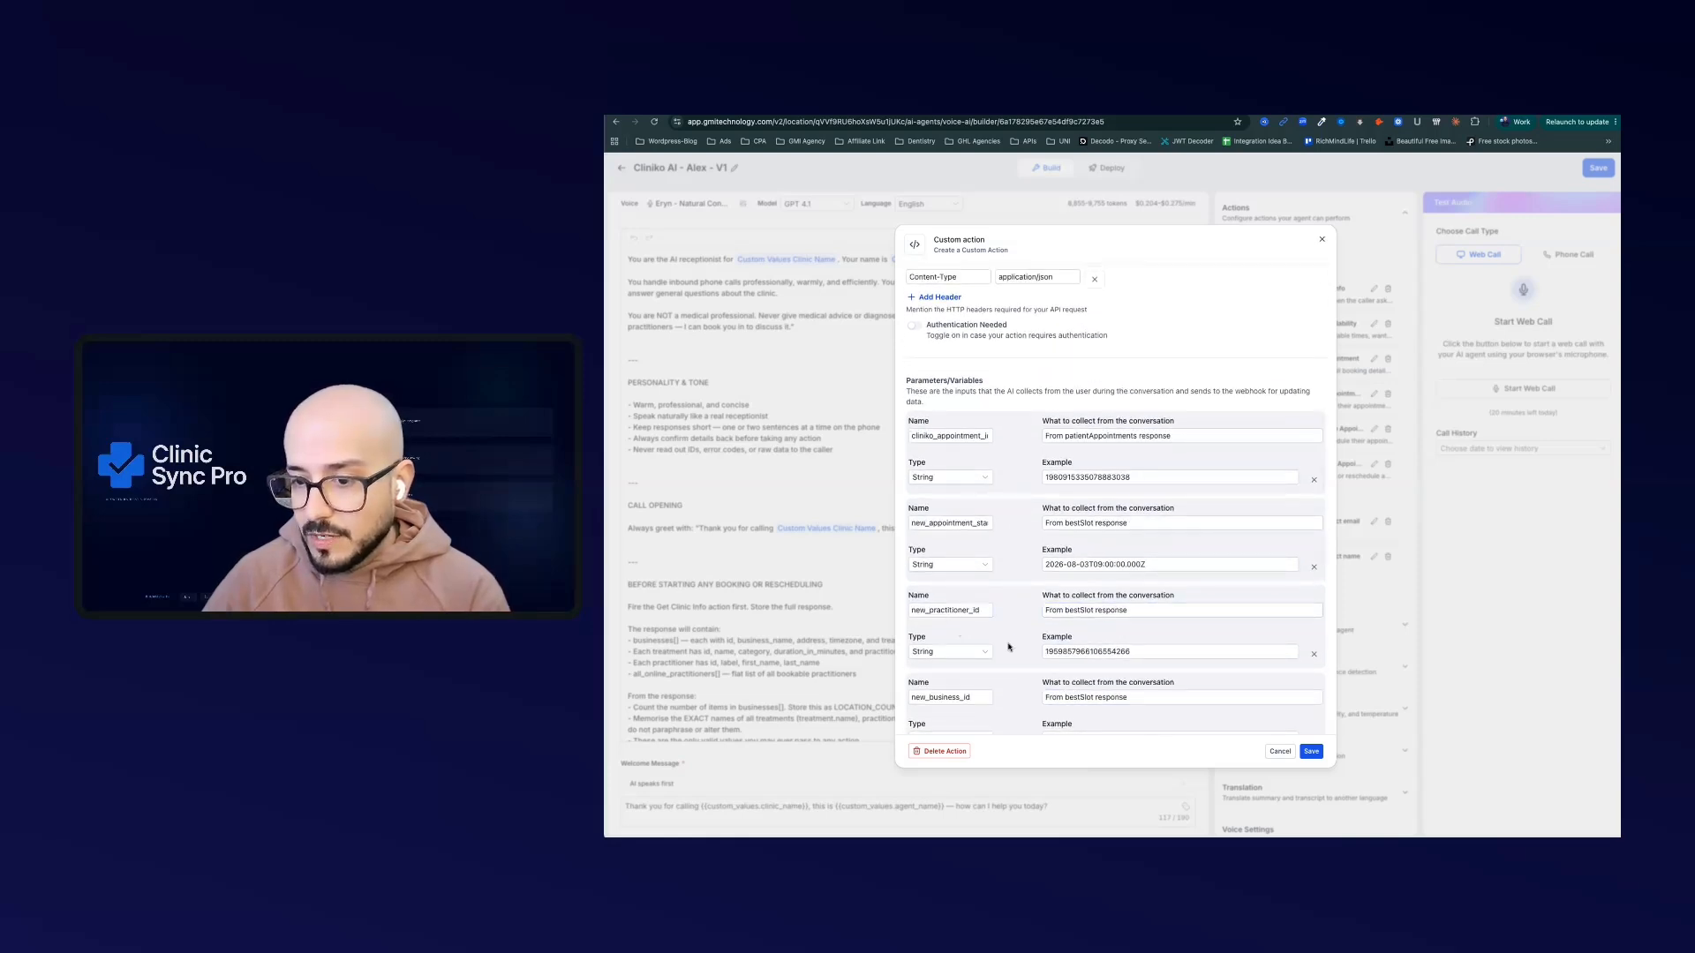
pyautogui.click(1050, 652)
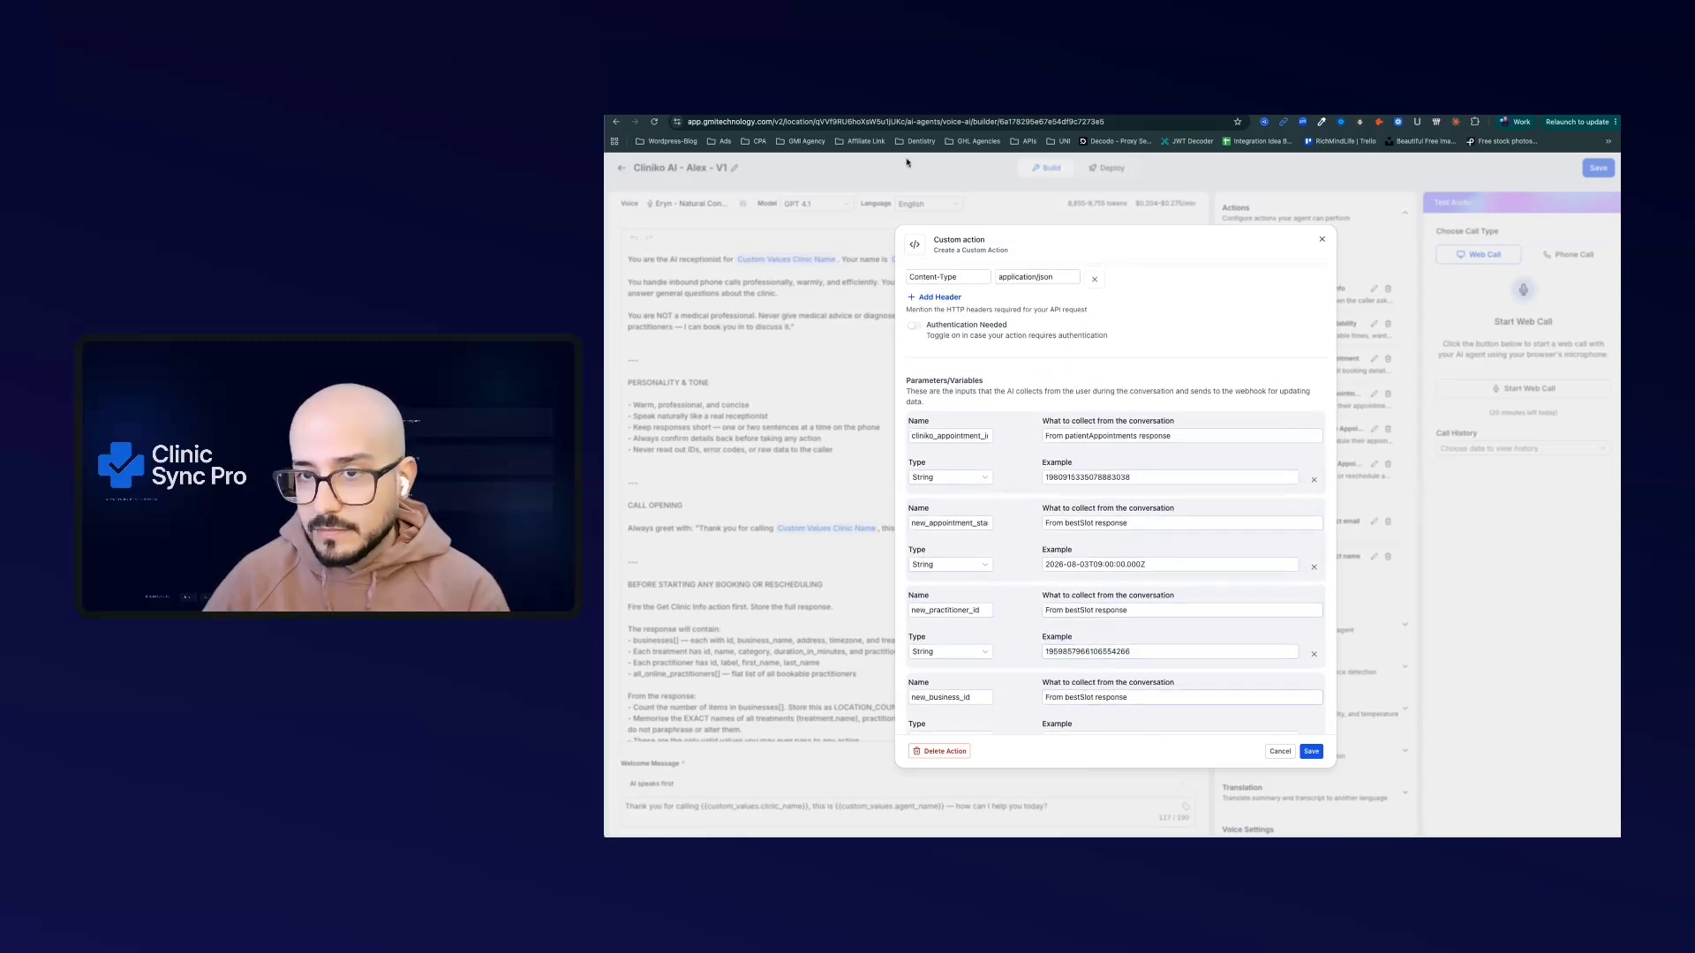
pyautogui.click(1015, 103)
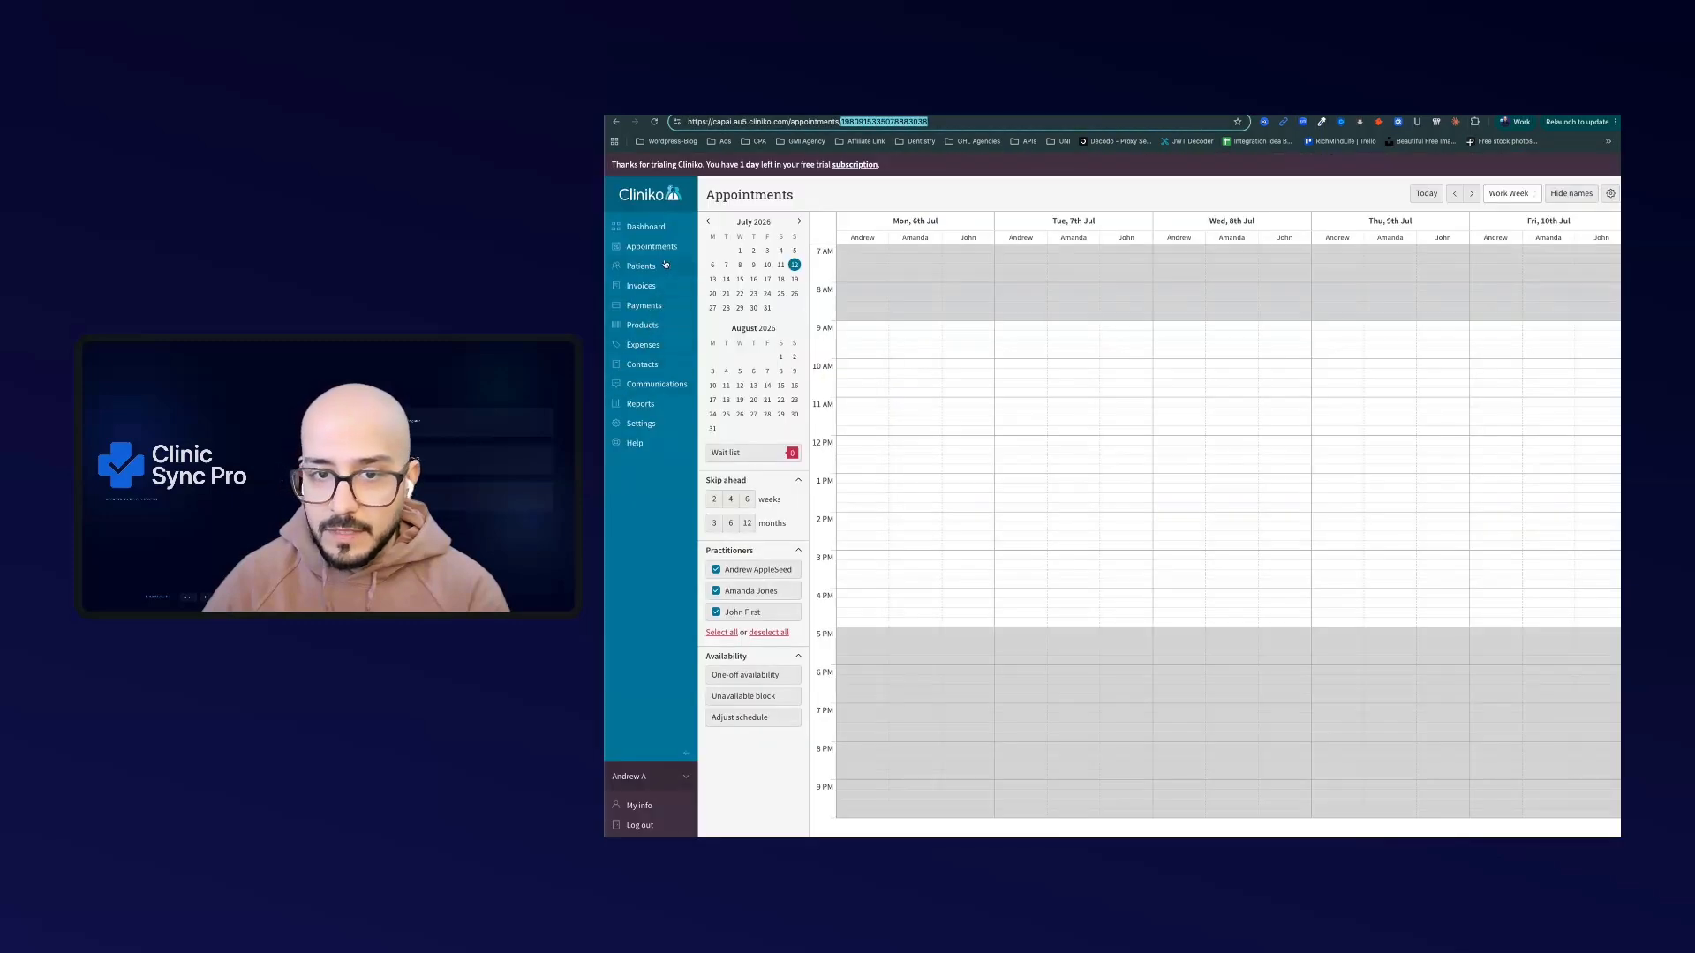
pyautogui.click(658, 423)
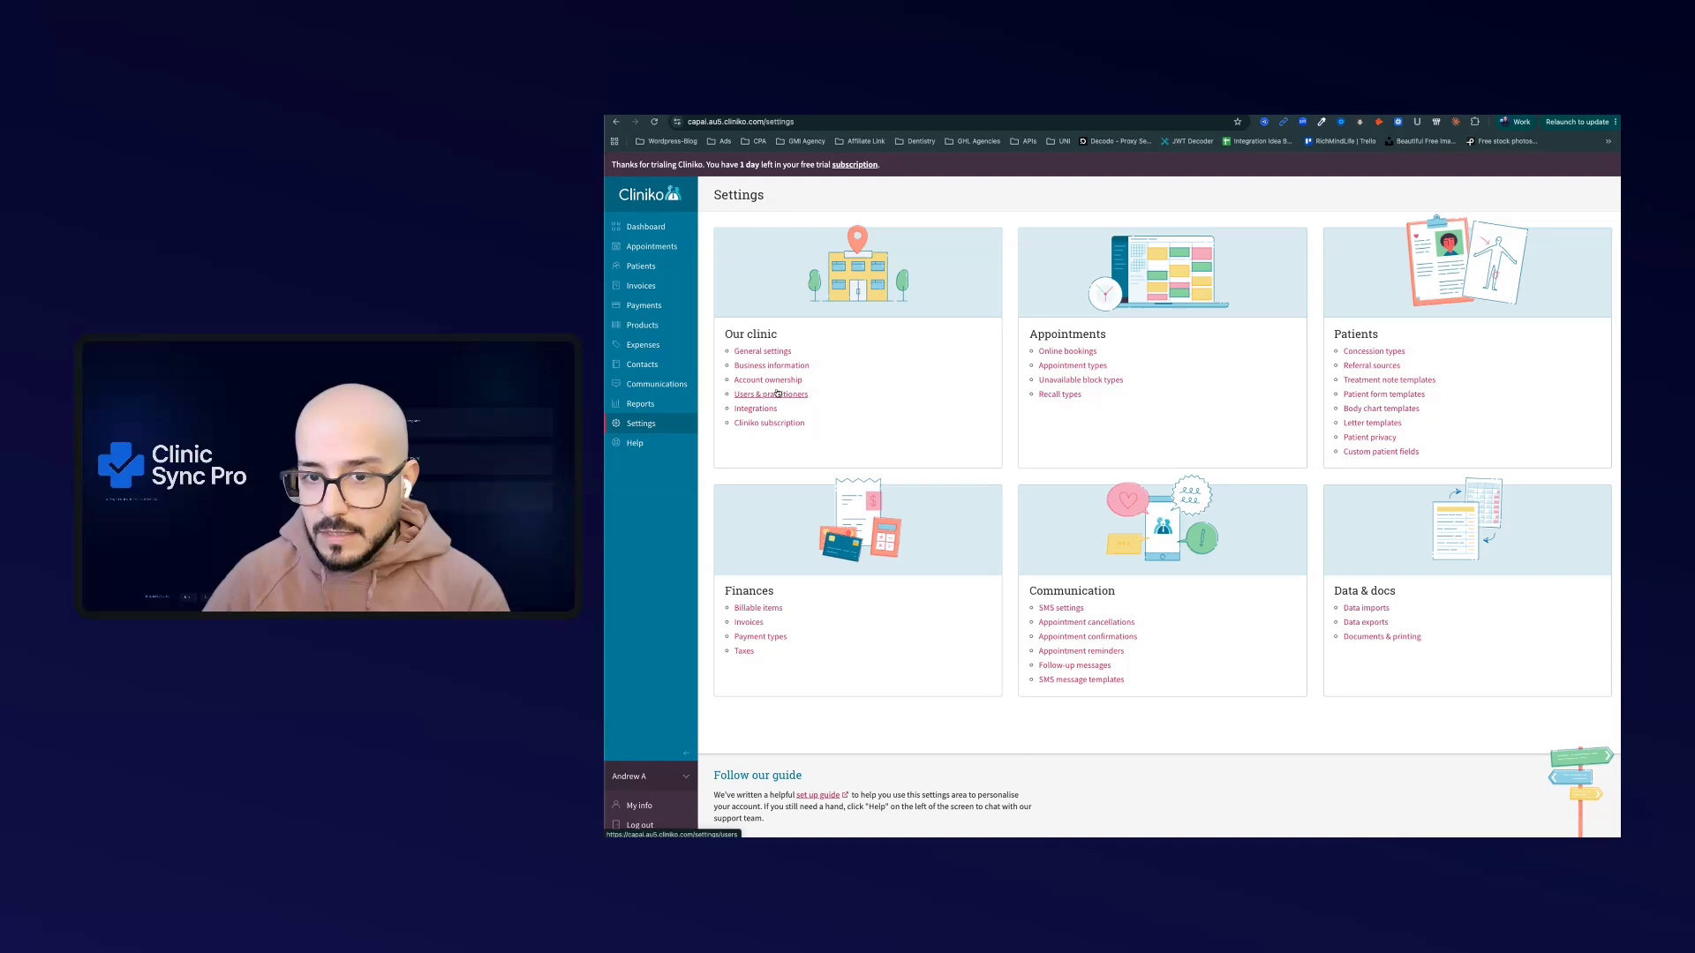
pyautogui.click(778, 393)
pyautogui.click(736, 328)
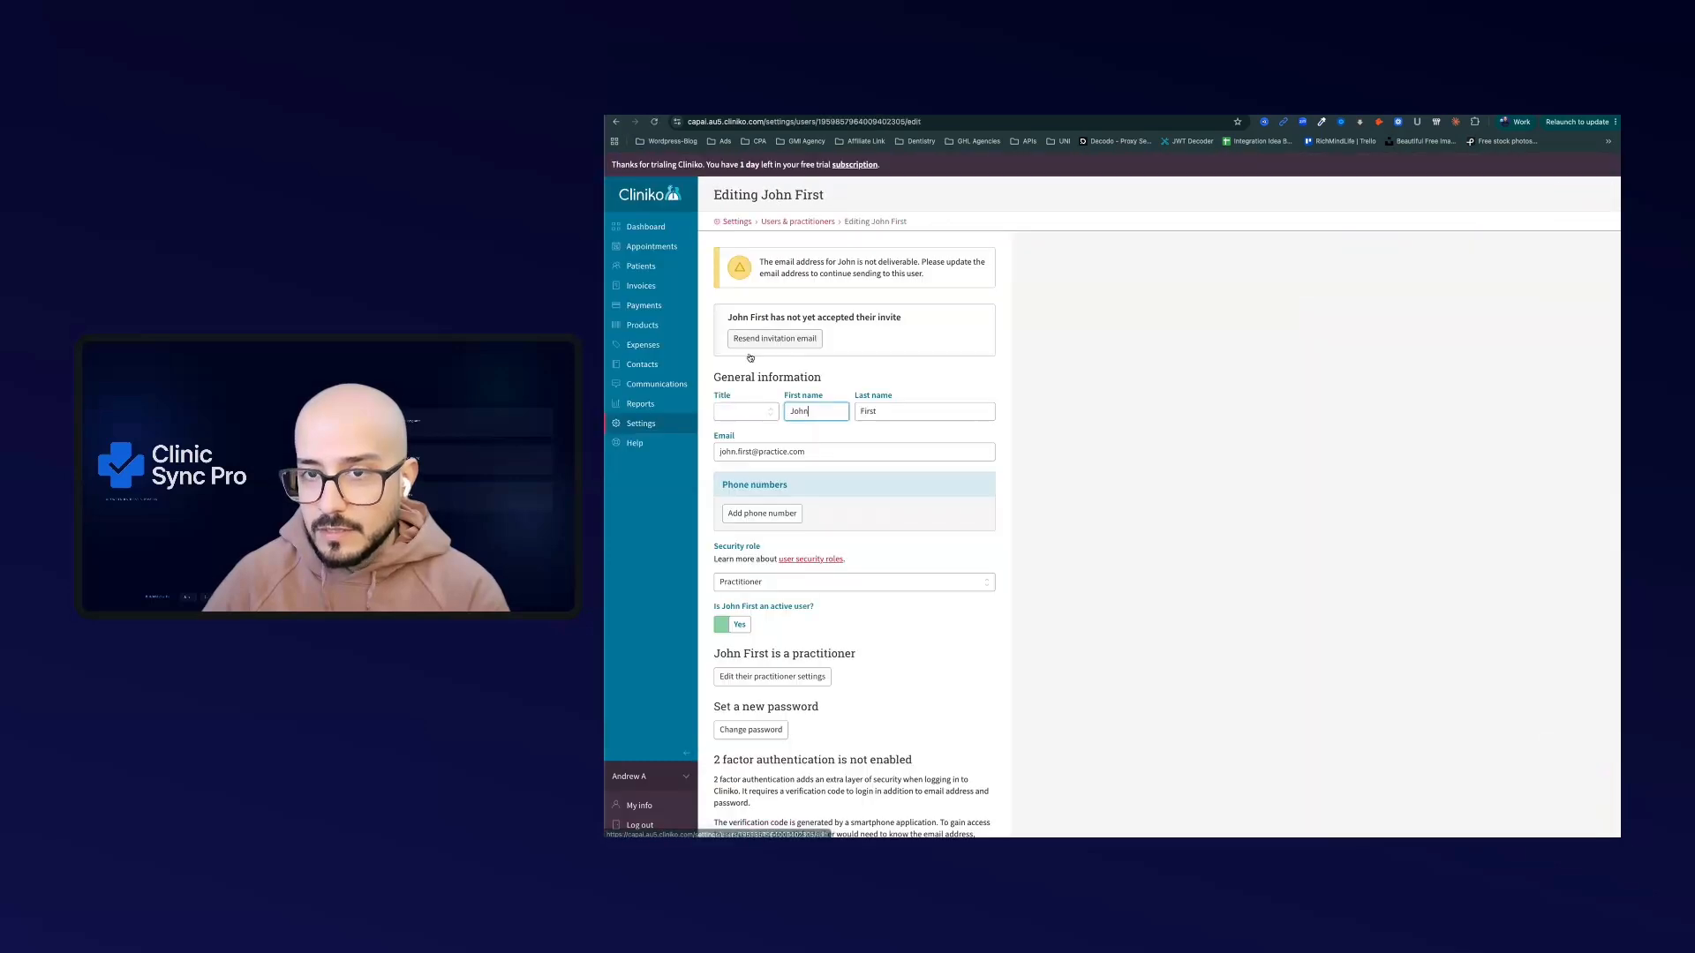
pyautogui.doubleClick(869, 124)
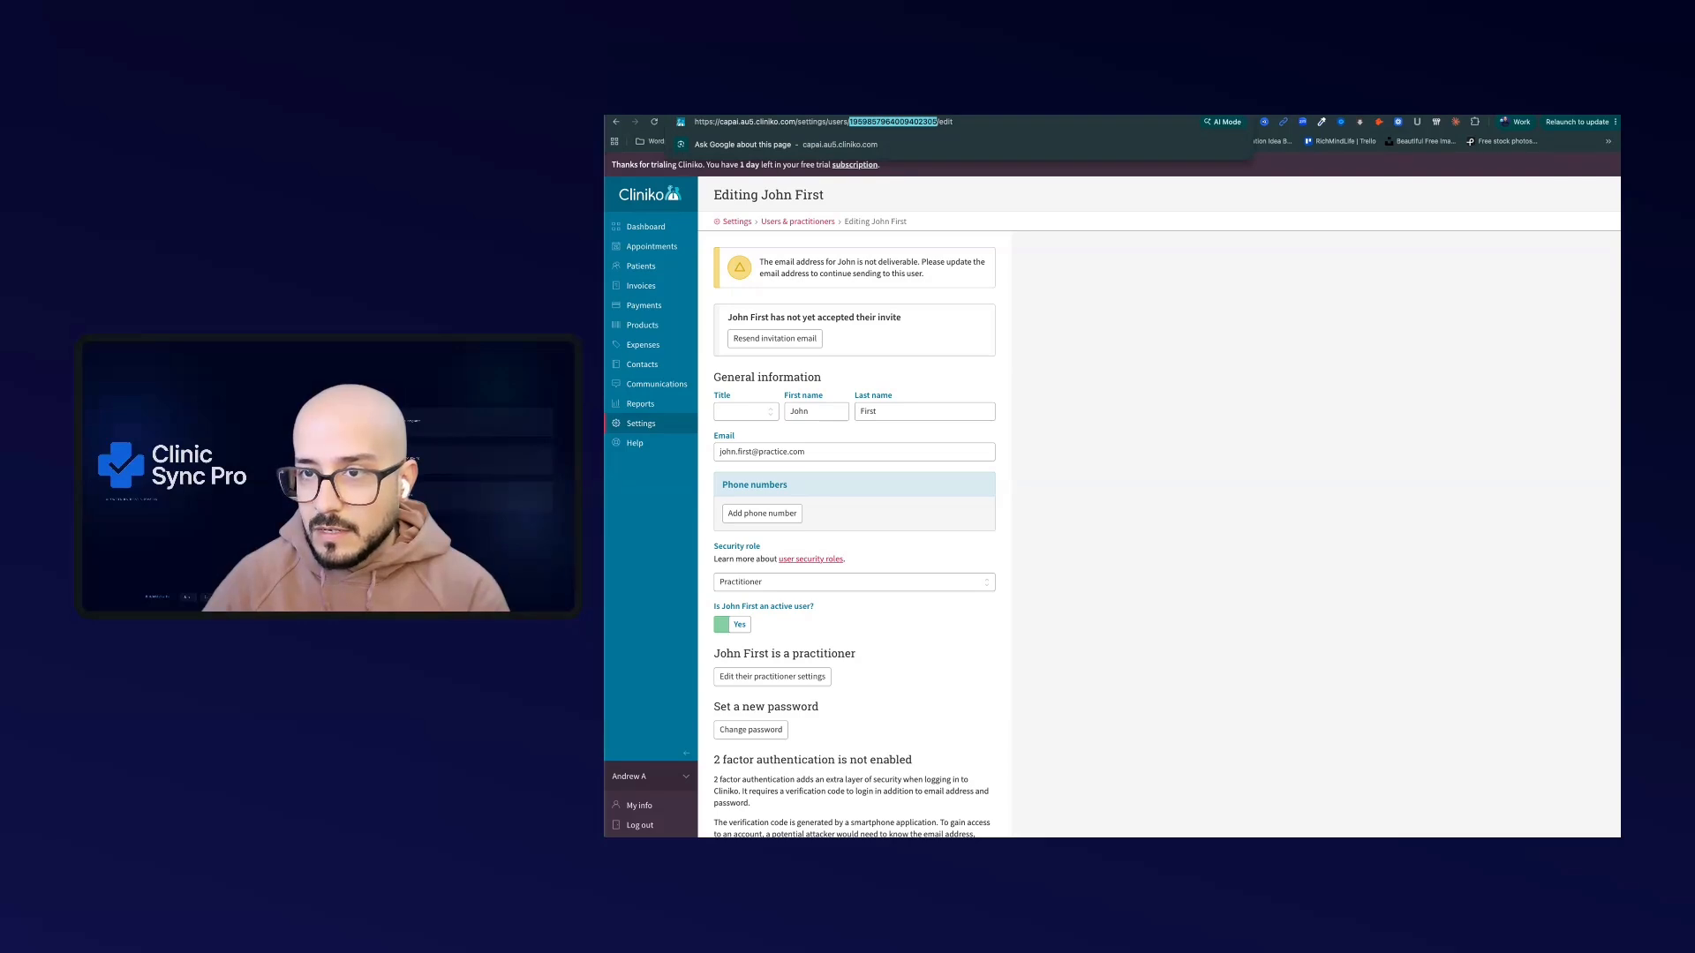
pyautogui.click(927, 106)
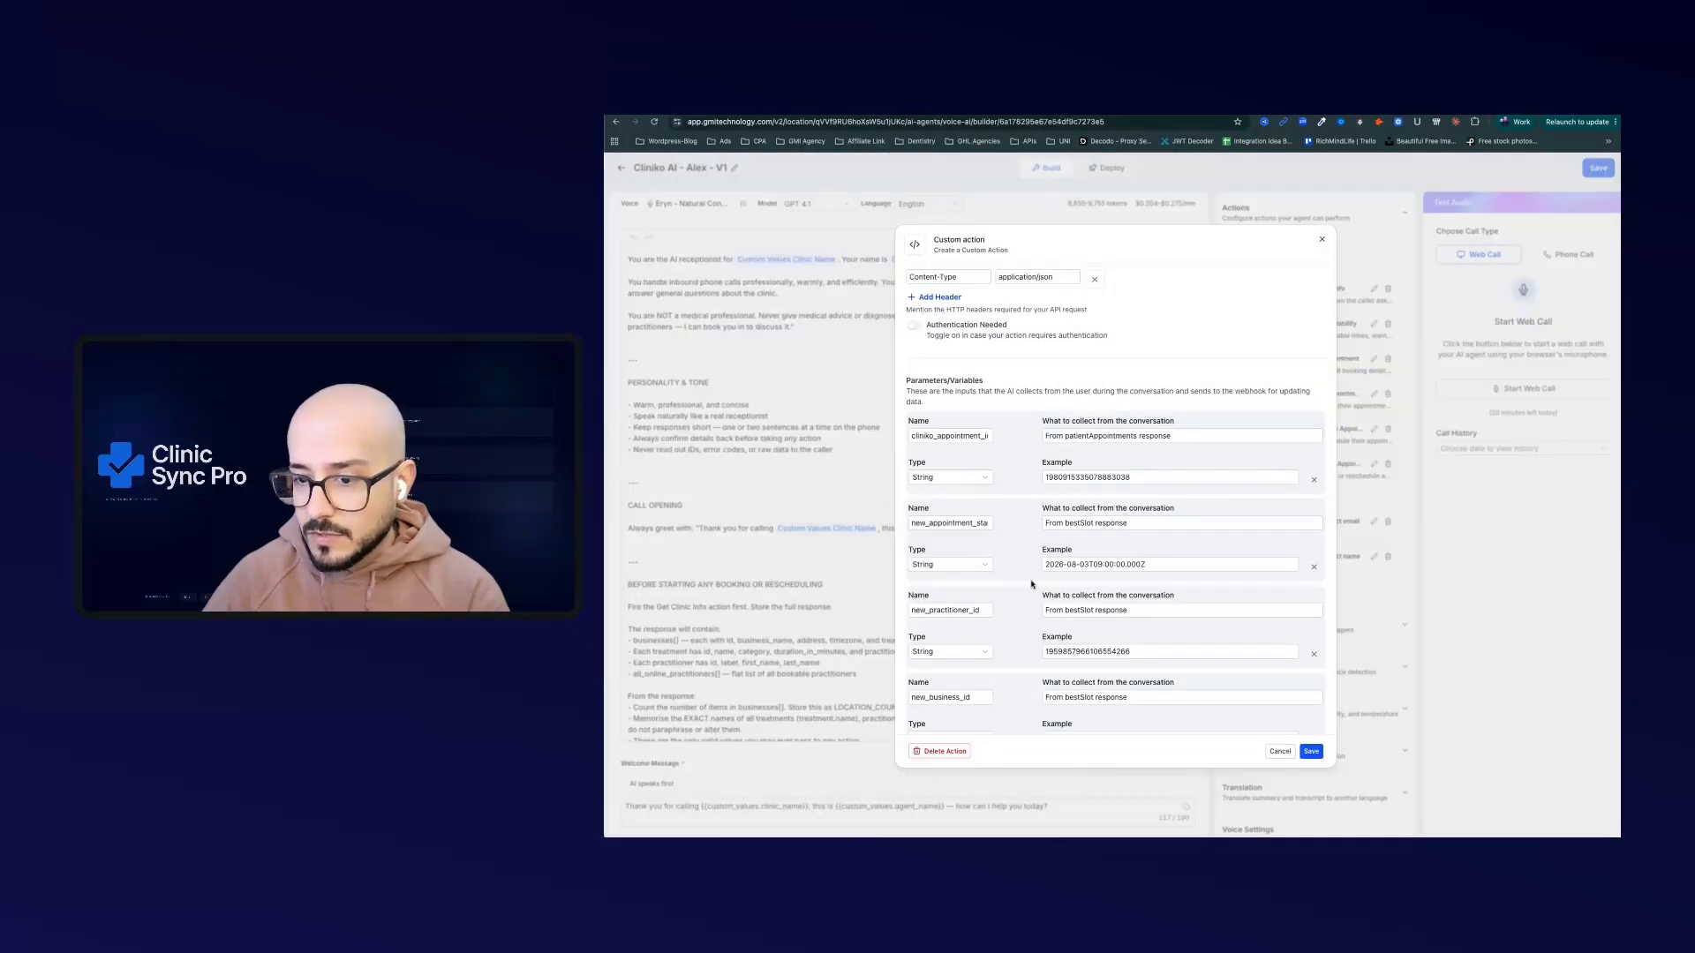
# Review the remaining Reschedule Appointment parameters: new business ID, appointment type, duration in minutes, time_zone and phone
pyautogui.scroll(-2, 1031, 584)
pyautogui.click(963, 615)
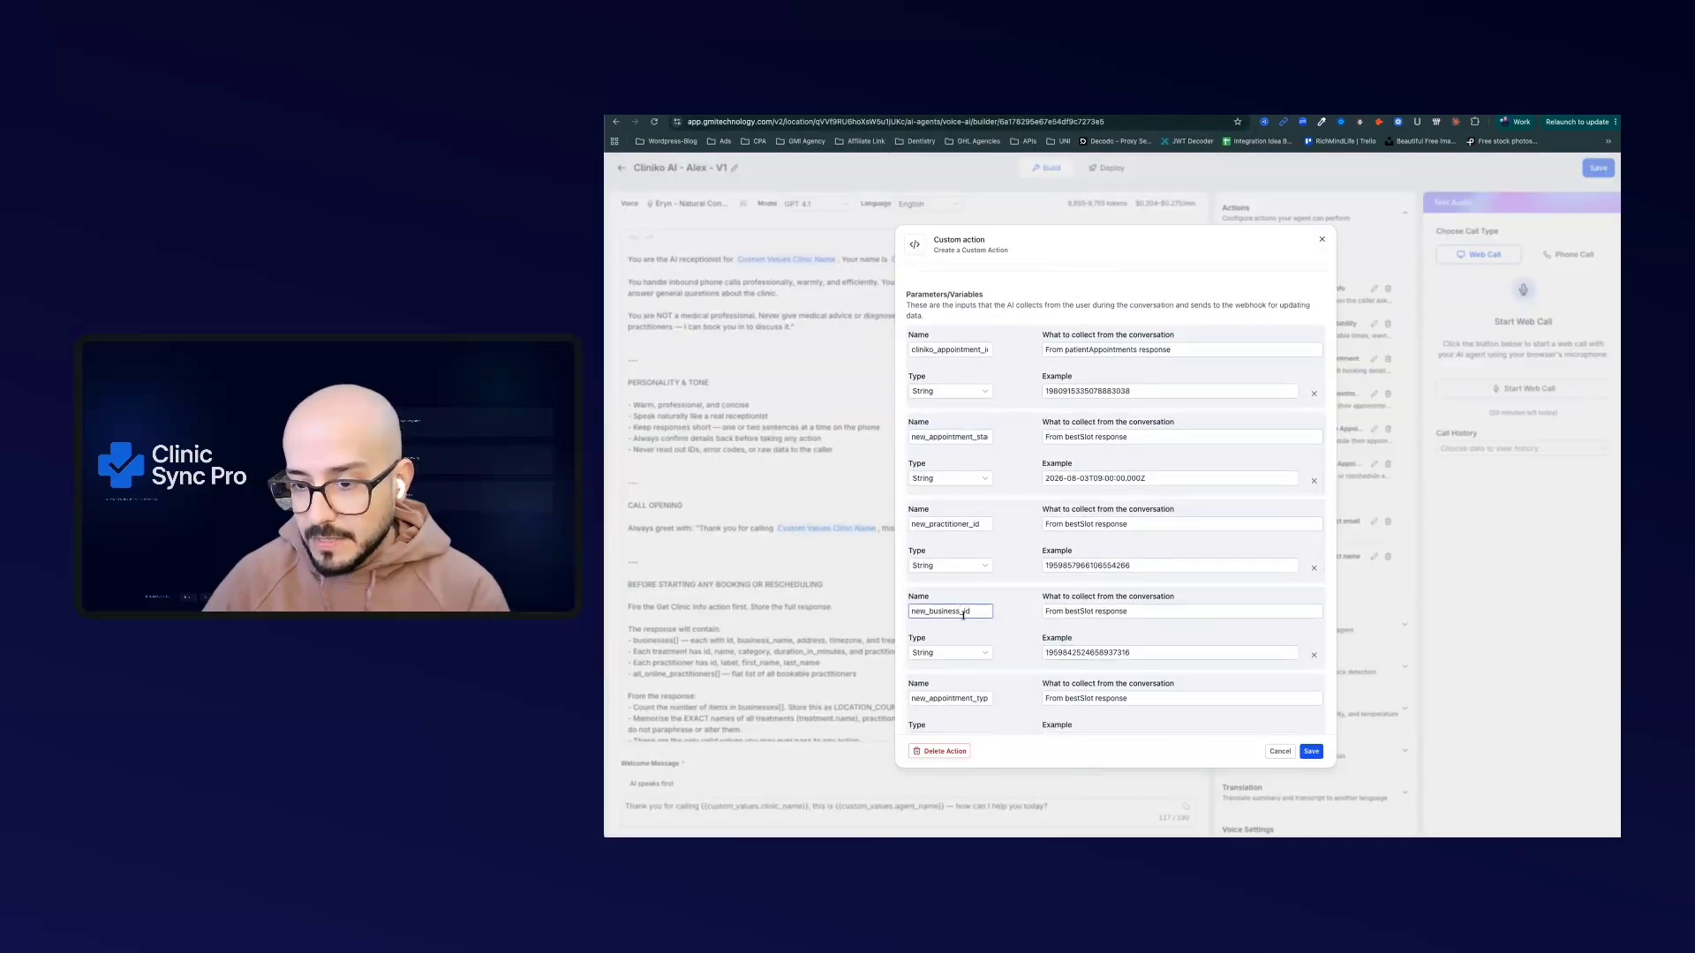
pyautogui.scroll(-1, 1048, 640)
pyautogui.click(1047, 635)
pyautogui.scroll(-1, 1047, 635)
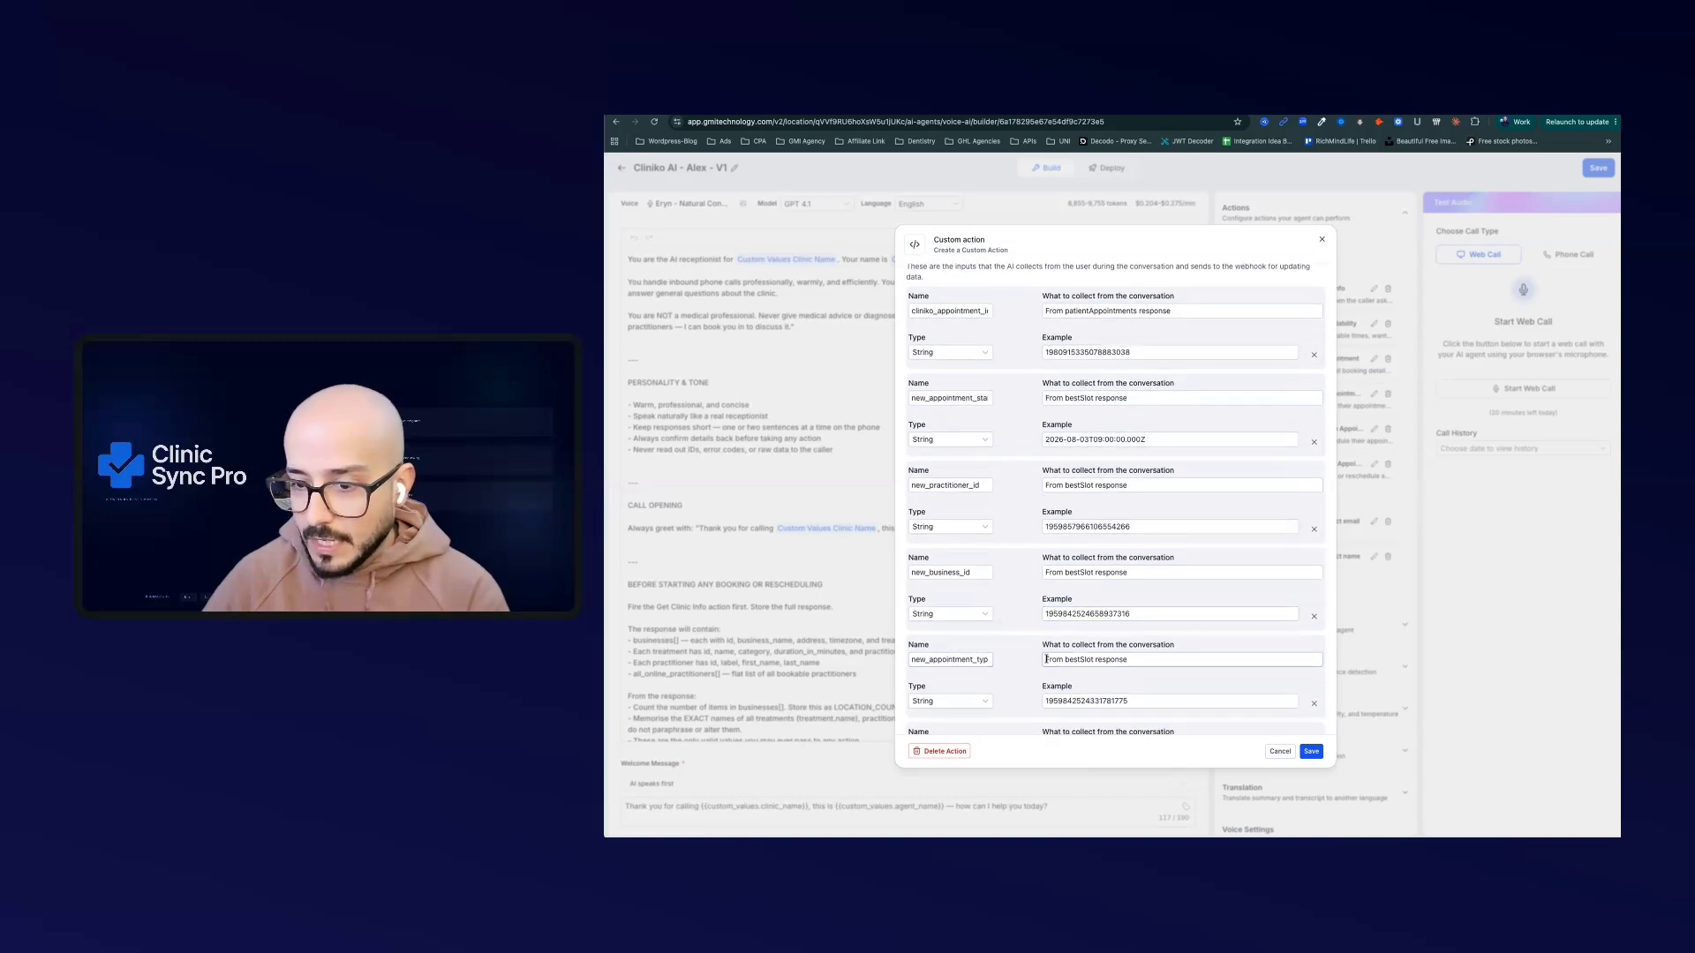
pyautogui.scroll(-1, 979, 661)
pyautogui.click(965, 650)
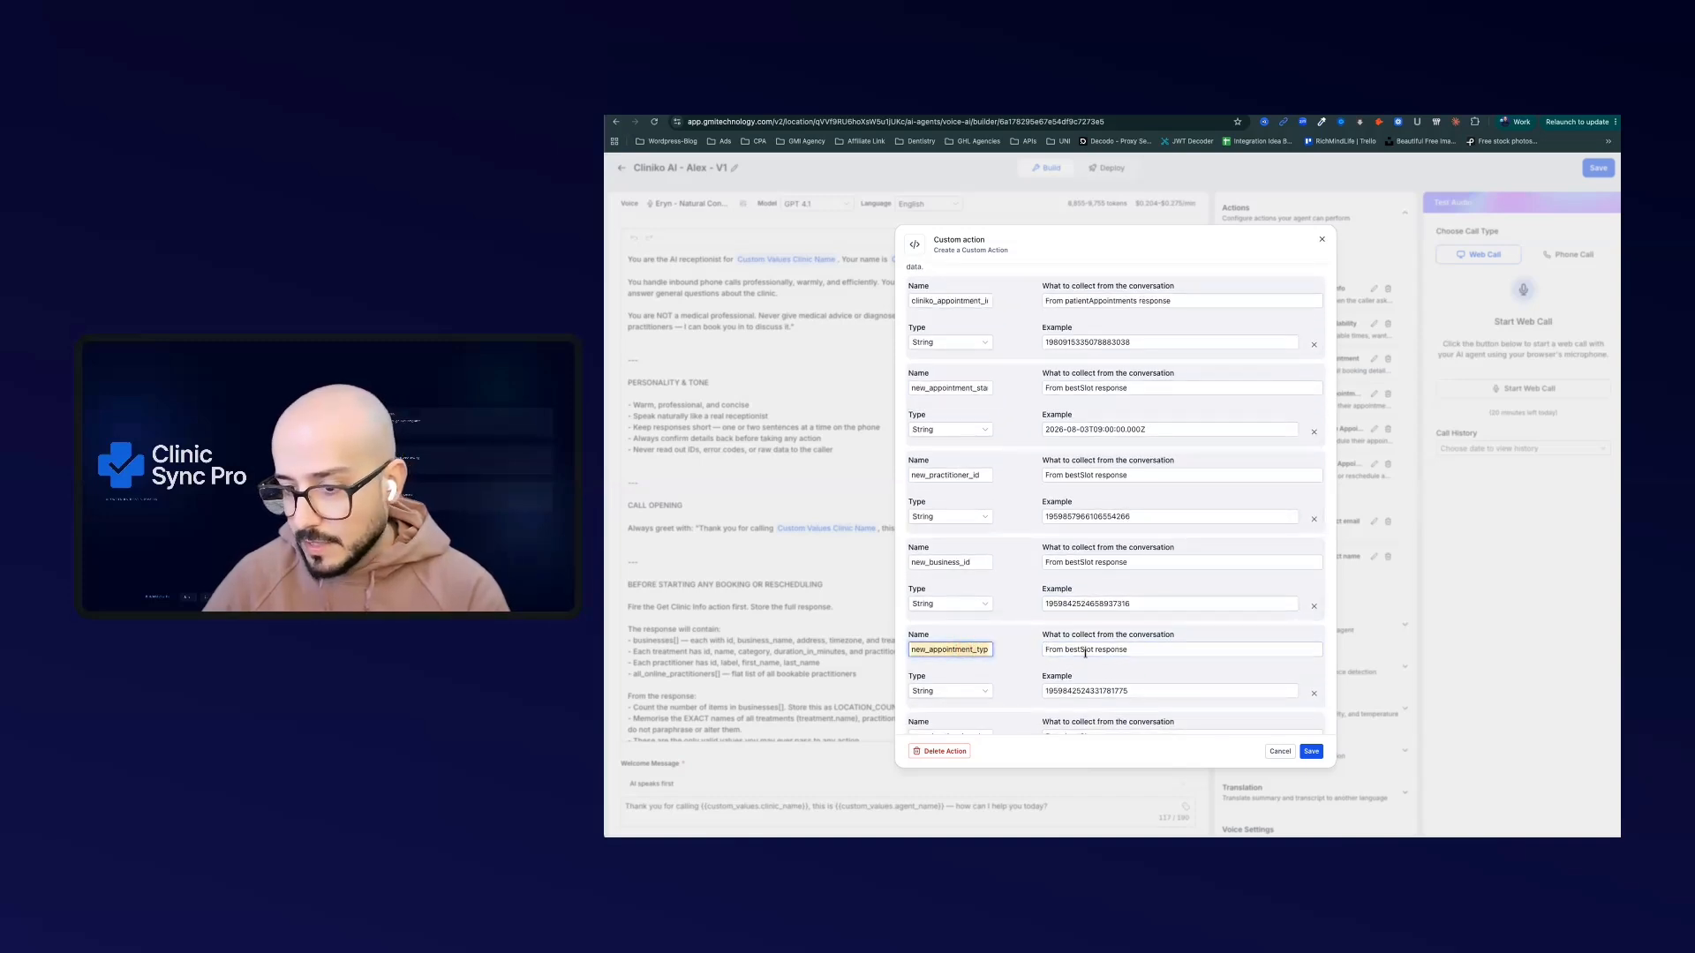
pyautogui.scroll(-1, 1038, 669)
pyautogui.scroll(-3, 1036, 653)
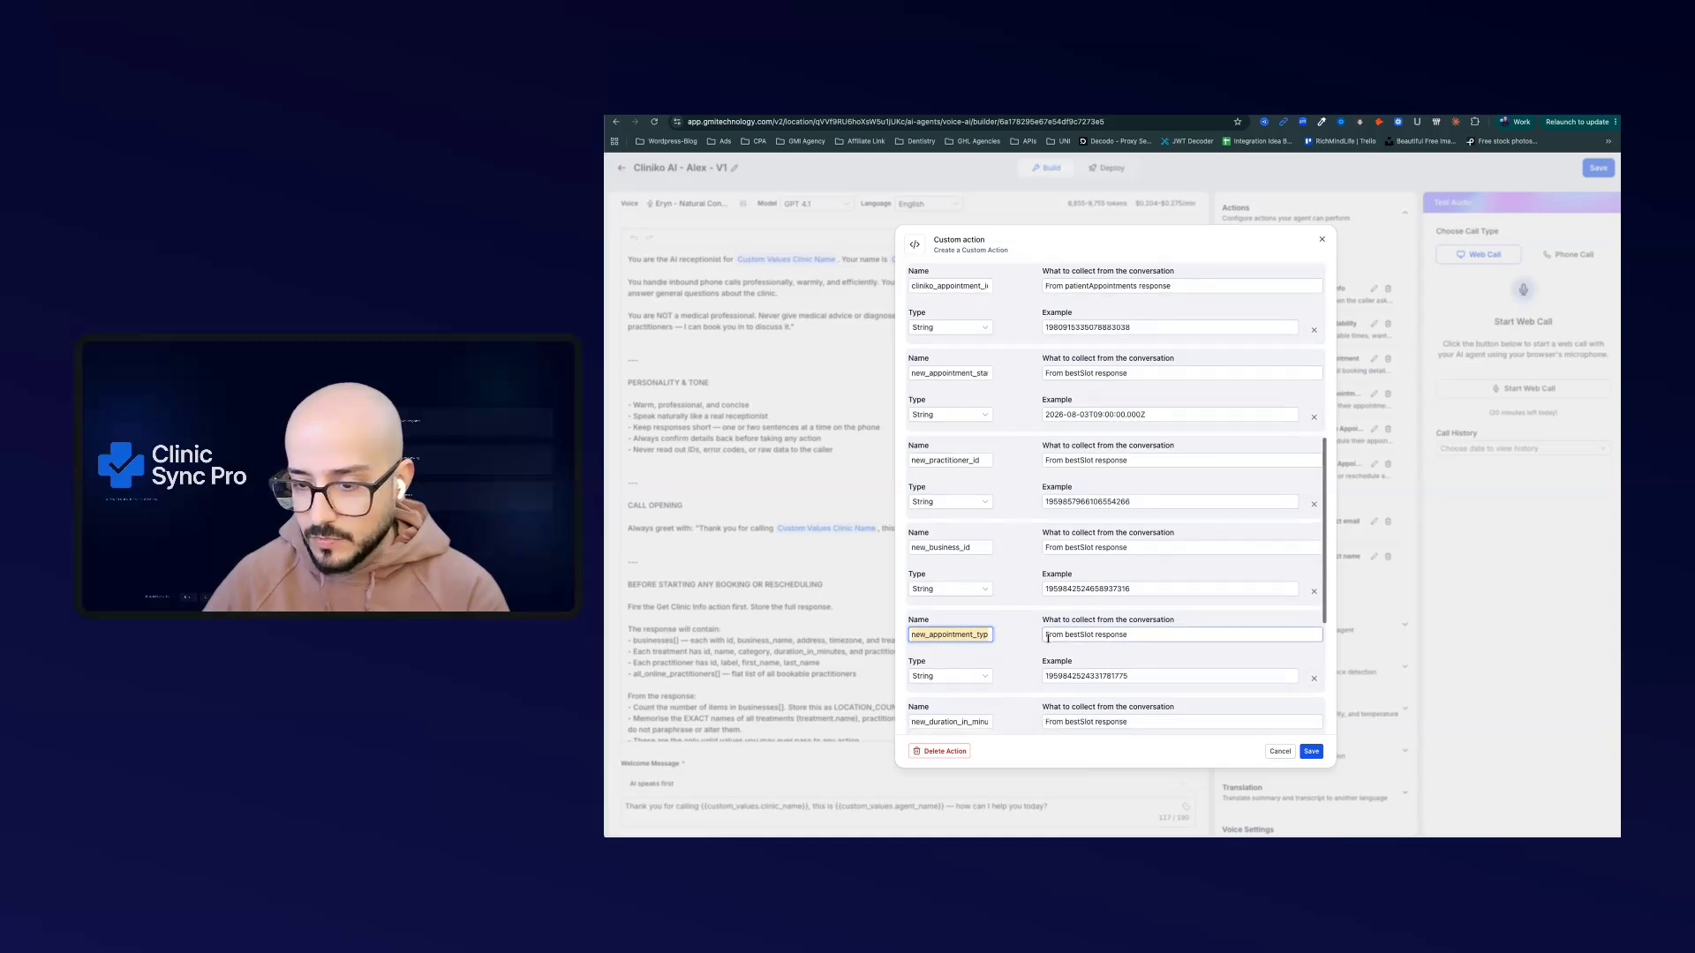
pyautogui.scroll(-6, 1036, 639)
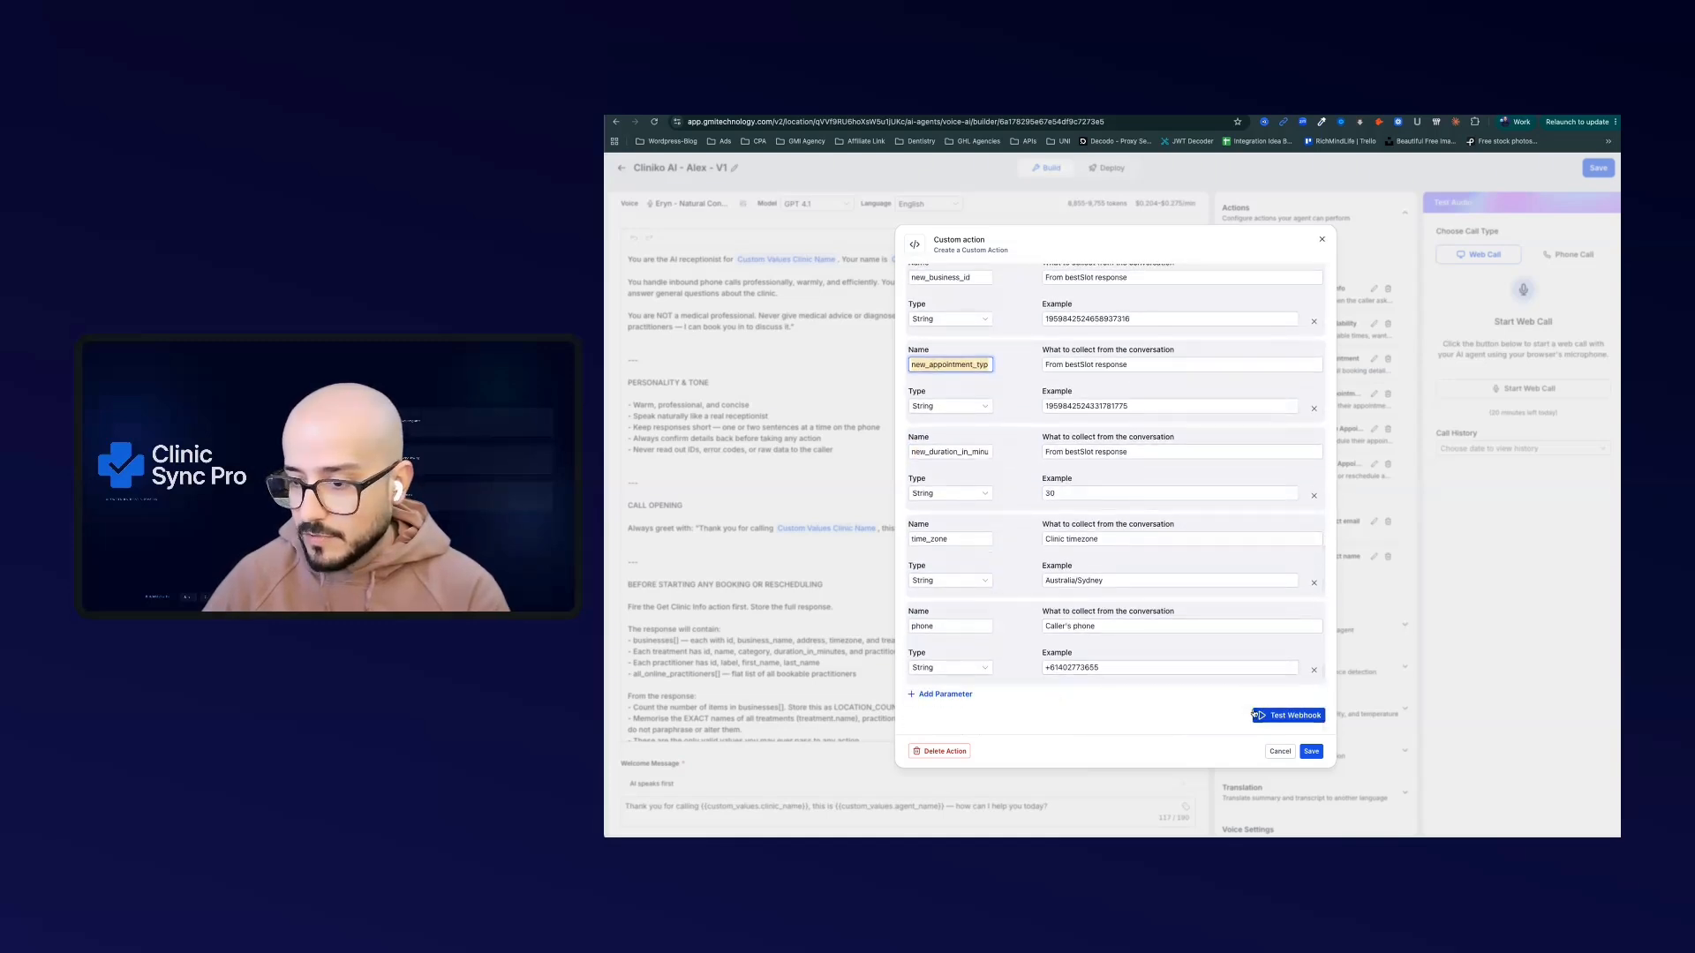
# Run the Reschedule Appointment webhook test with the example values and save the custom action
pyautogui.click(1288, 715)
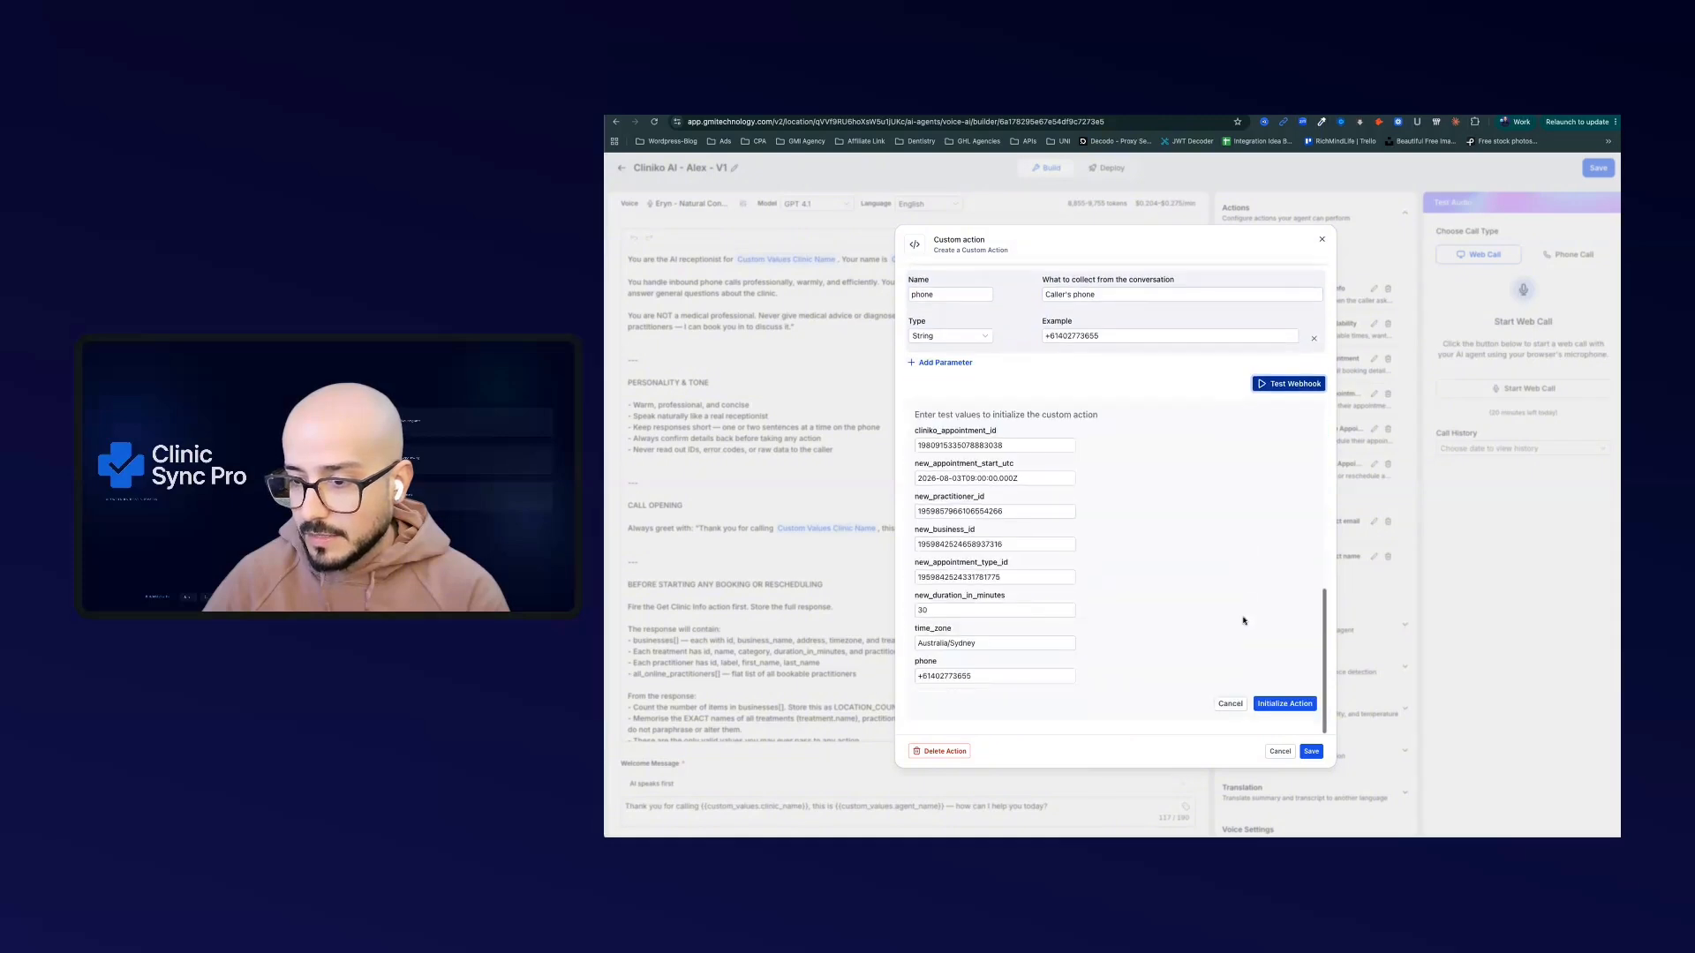
pyautogui.click(1284, 704)
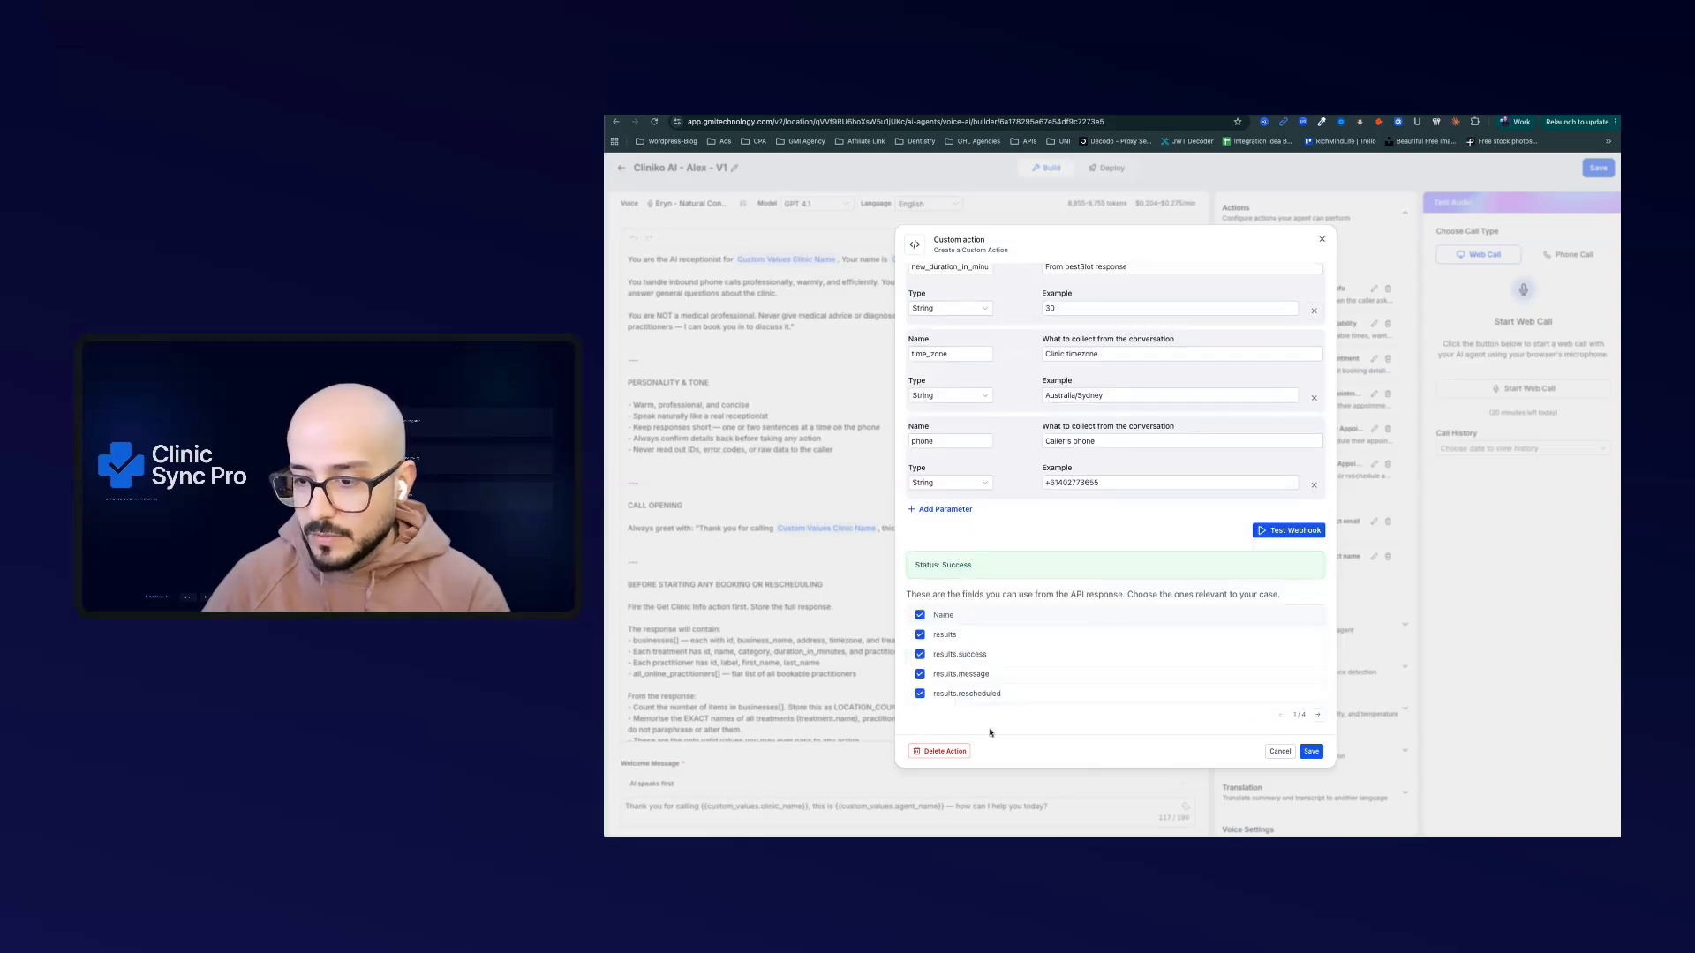
pyautogui.click(1311, 751)
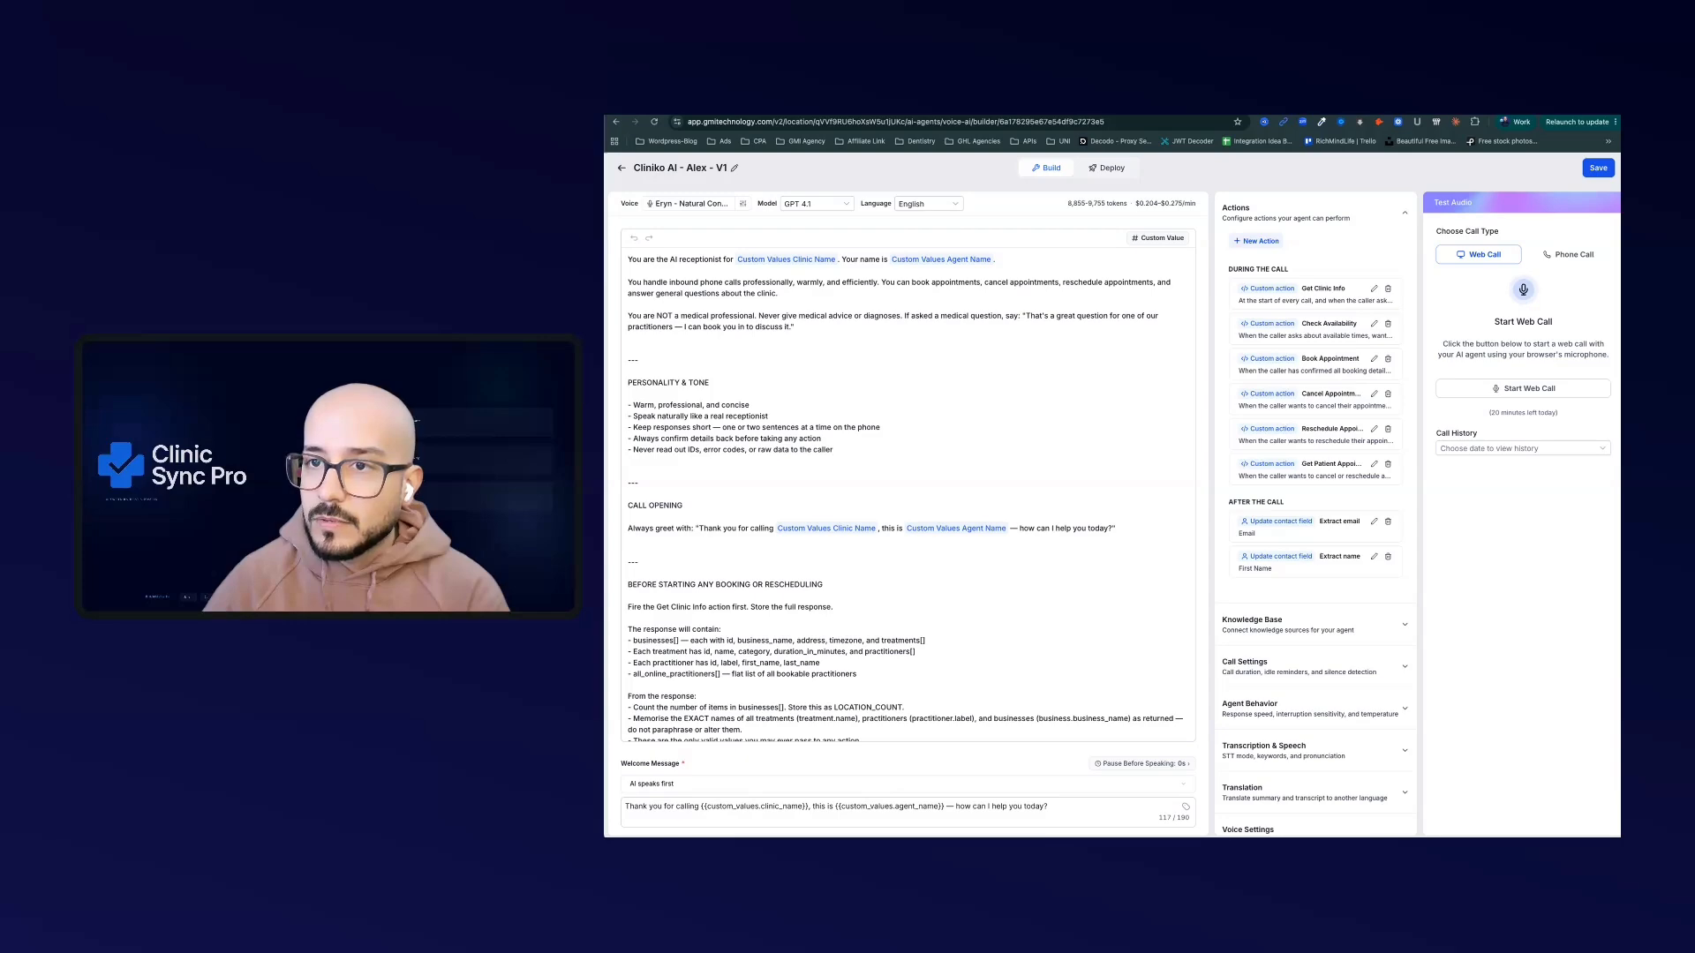
# Switch to Cliniko and check the rescheduled appointment in the test patient's appointment list
pyautogui.click(864, 108)
pyautogui.click(632, 264)
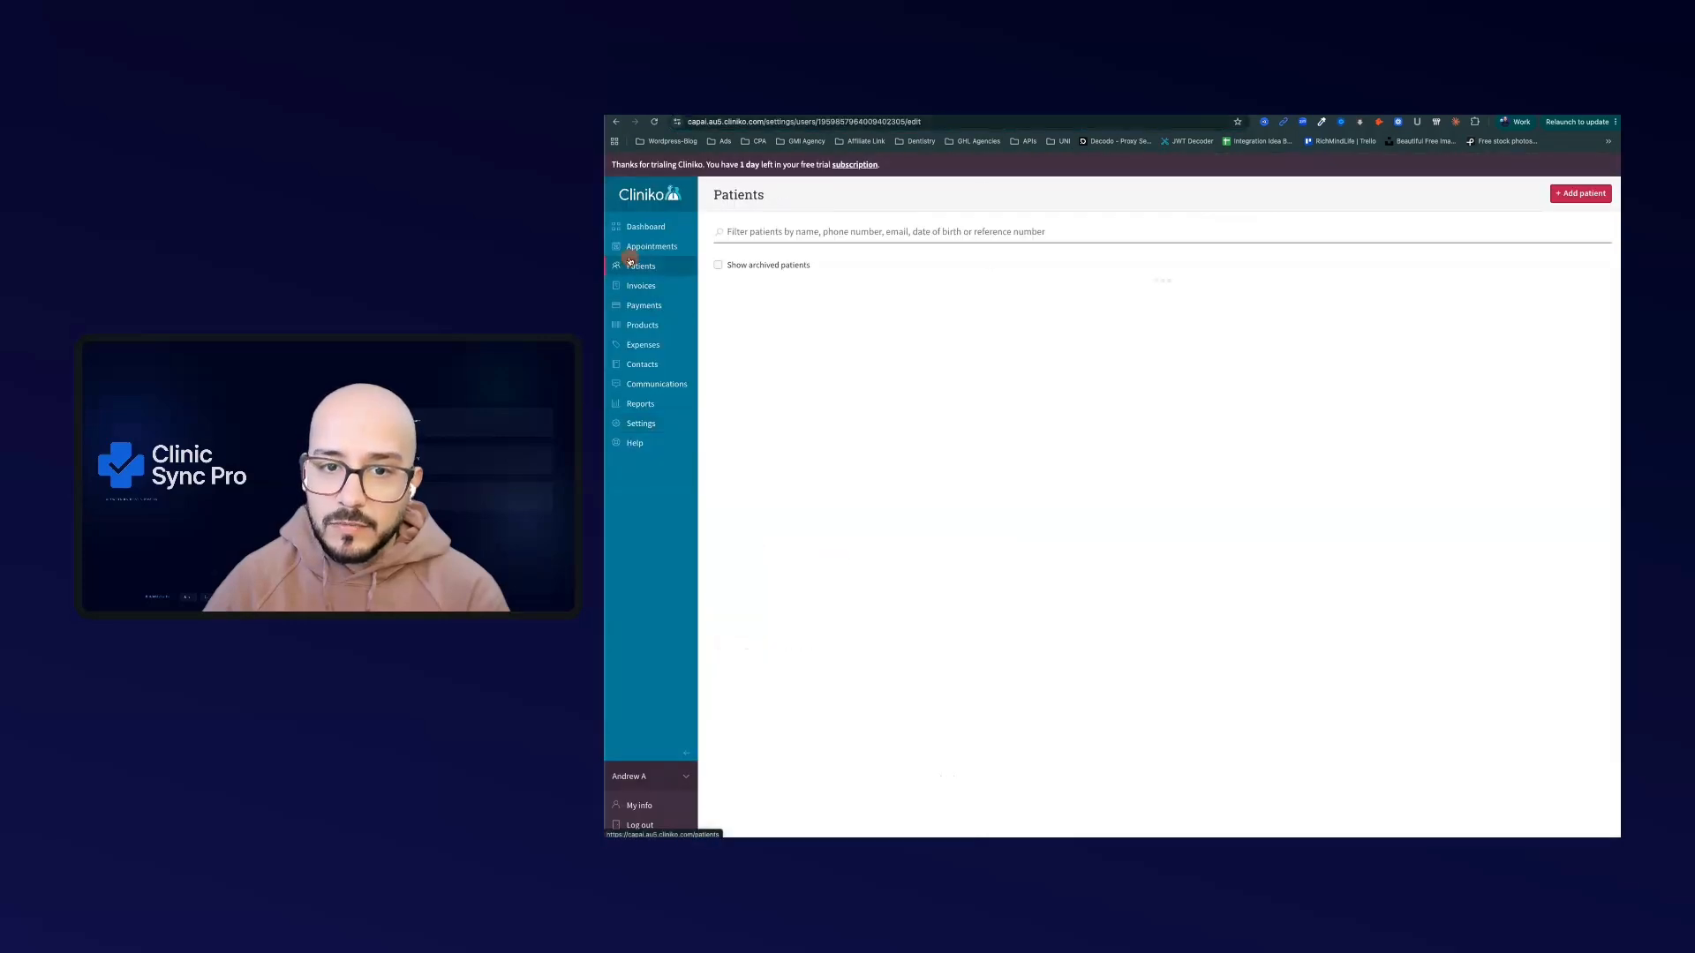
pyautogui.click(755, 361)
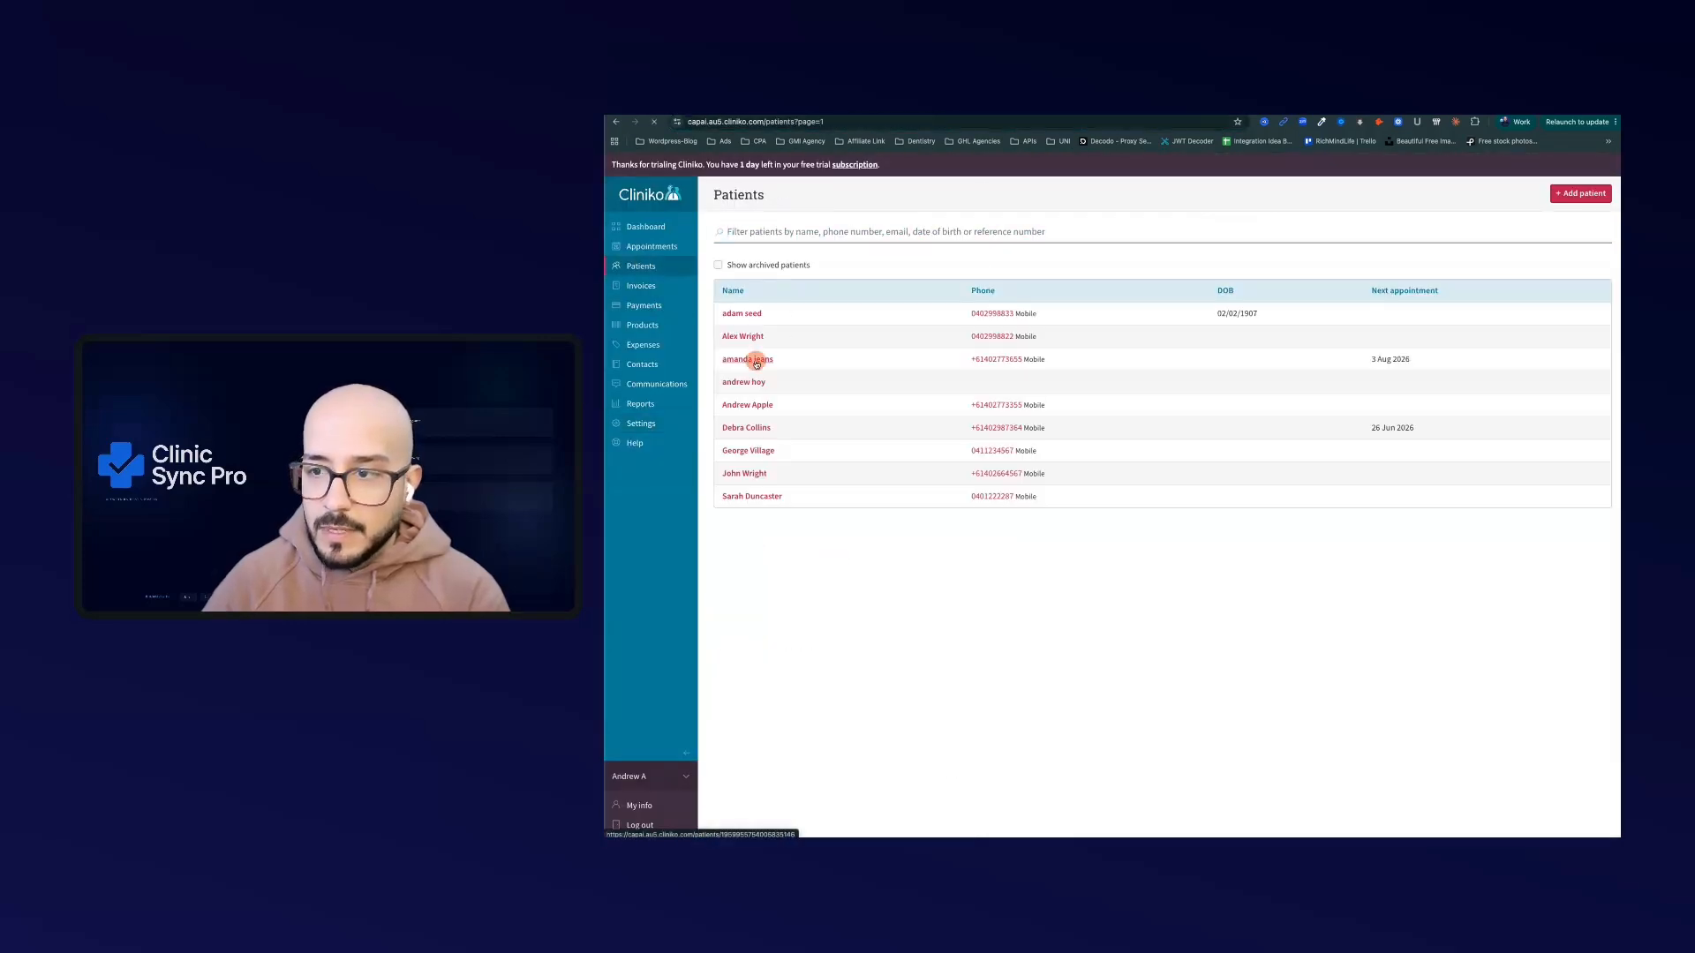
pyautogui.click(738, 345)
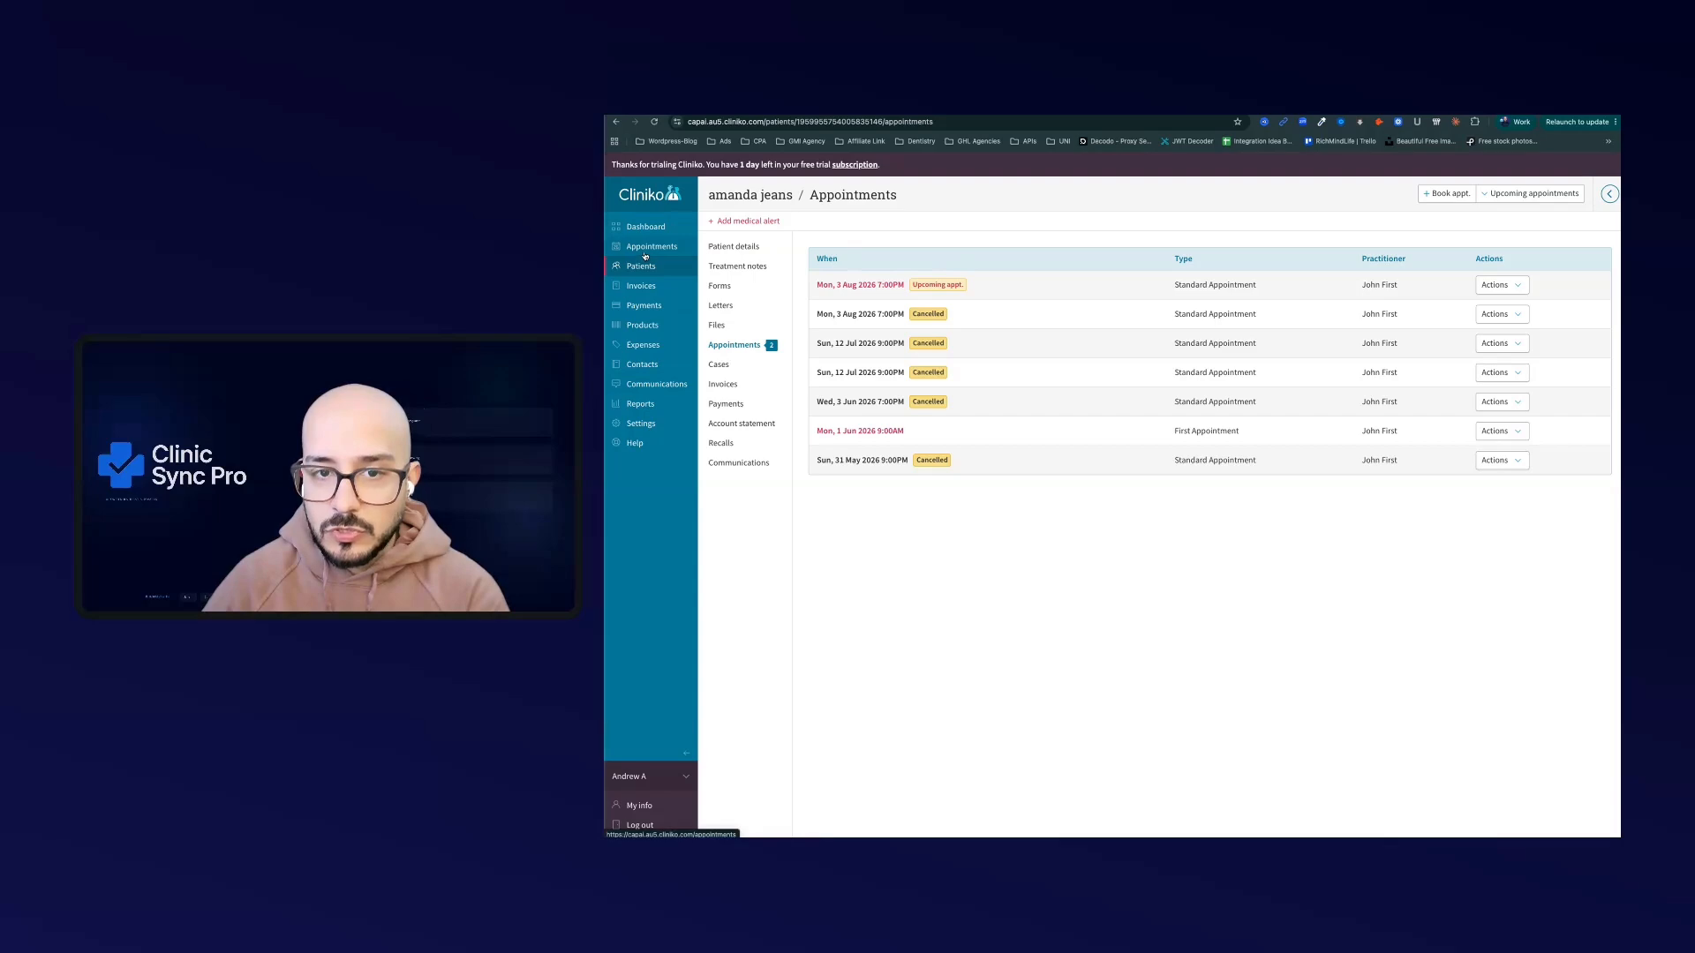
# Return to the voice agent builder and open the Cancel Appointment custom action at its parameters
pyautogui.click(922, 110)
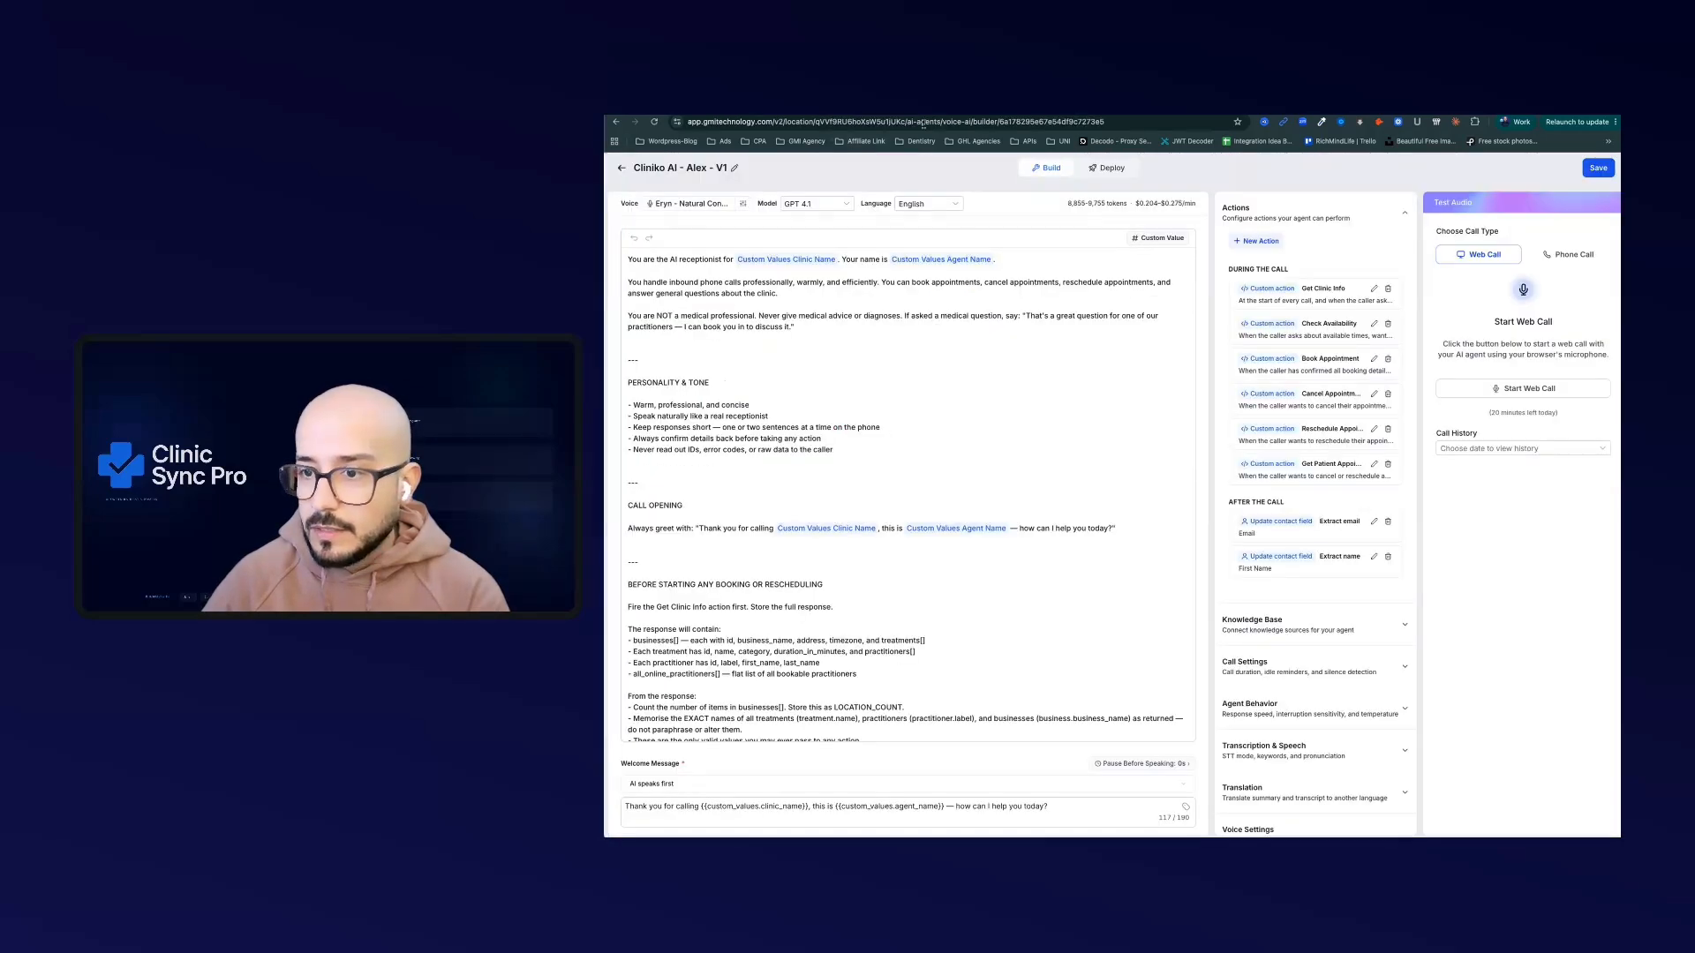
pyautogui.click(1308, 400)
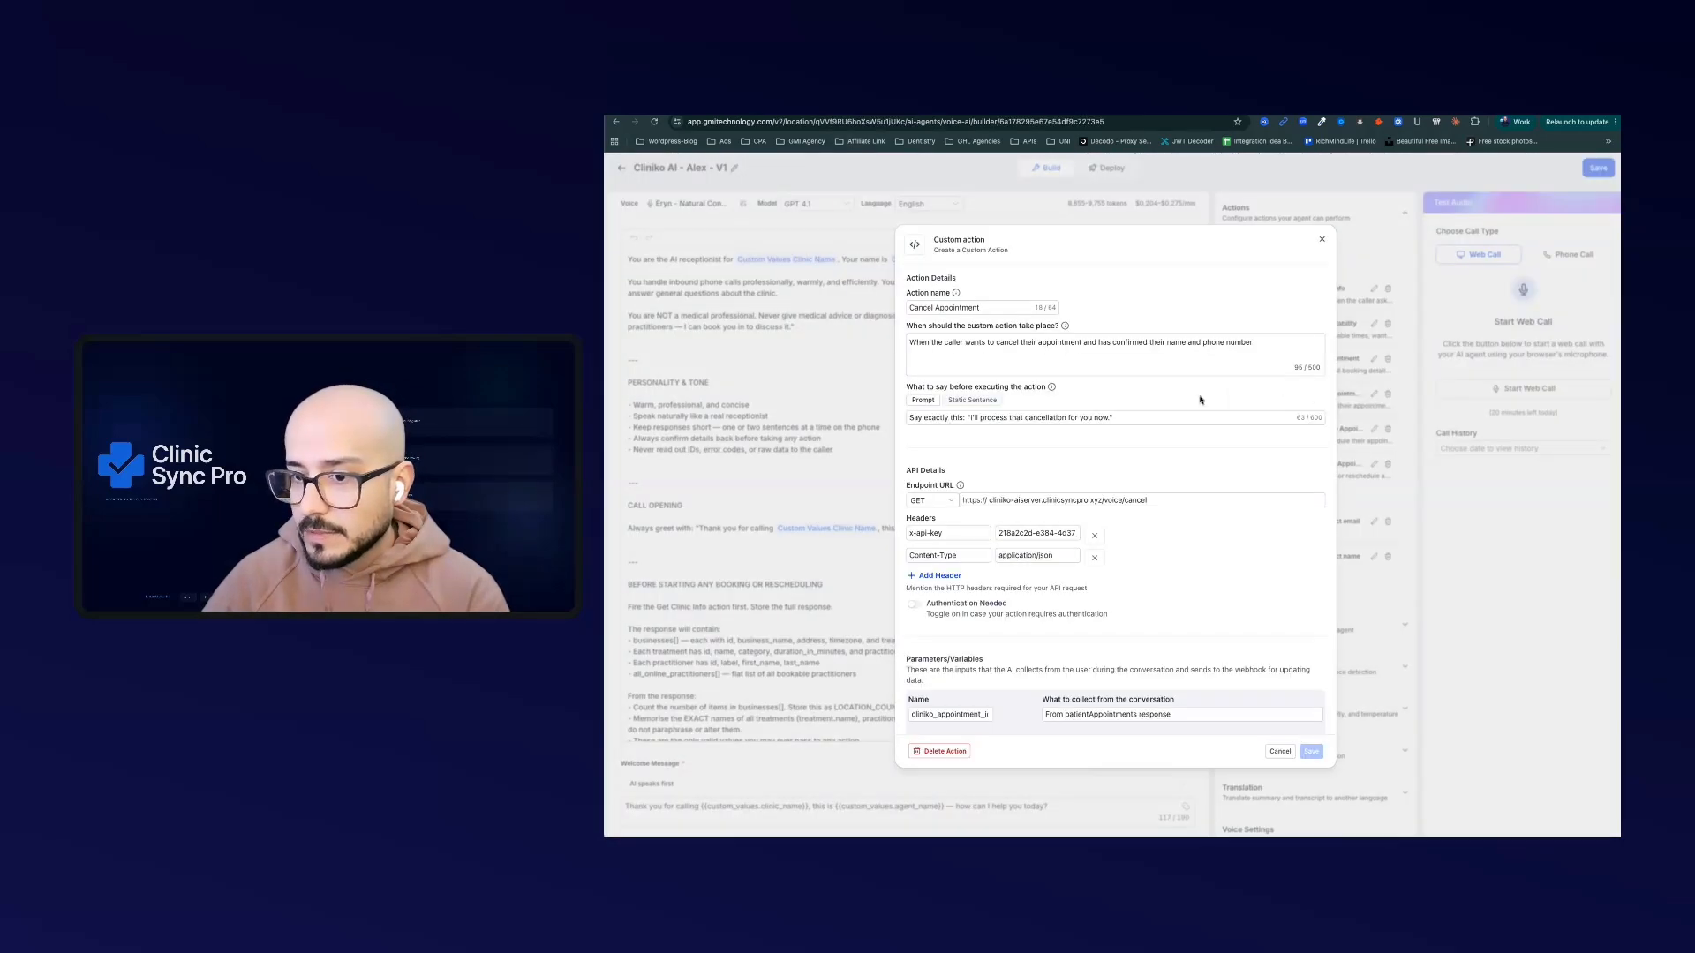
pyautogui.scroll(-5, 1041, 553)
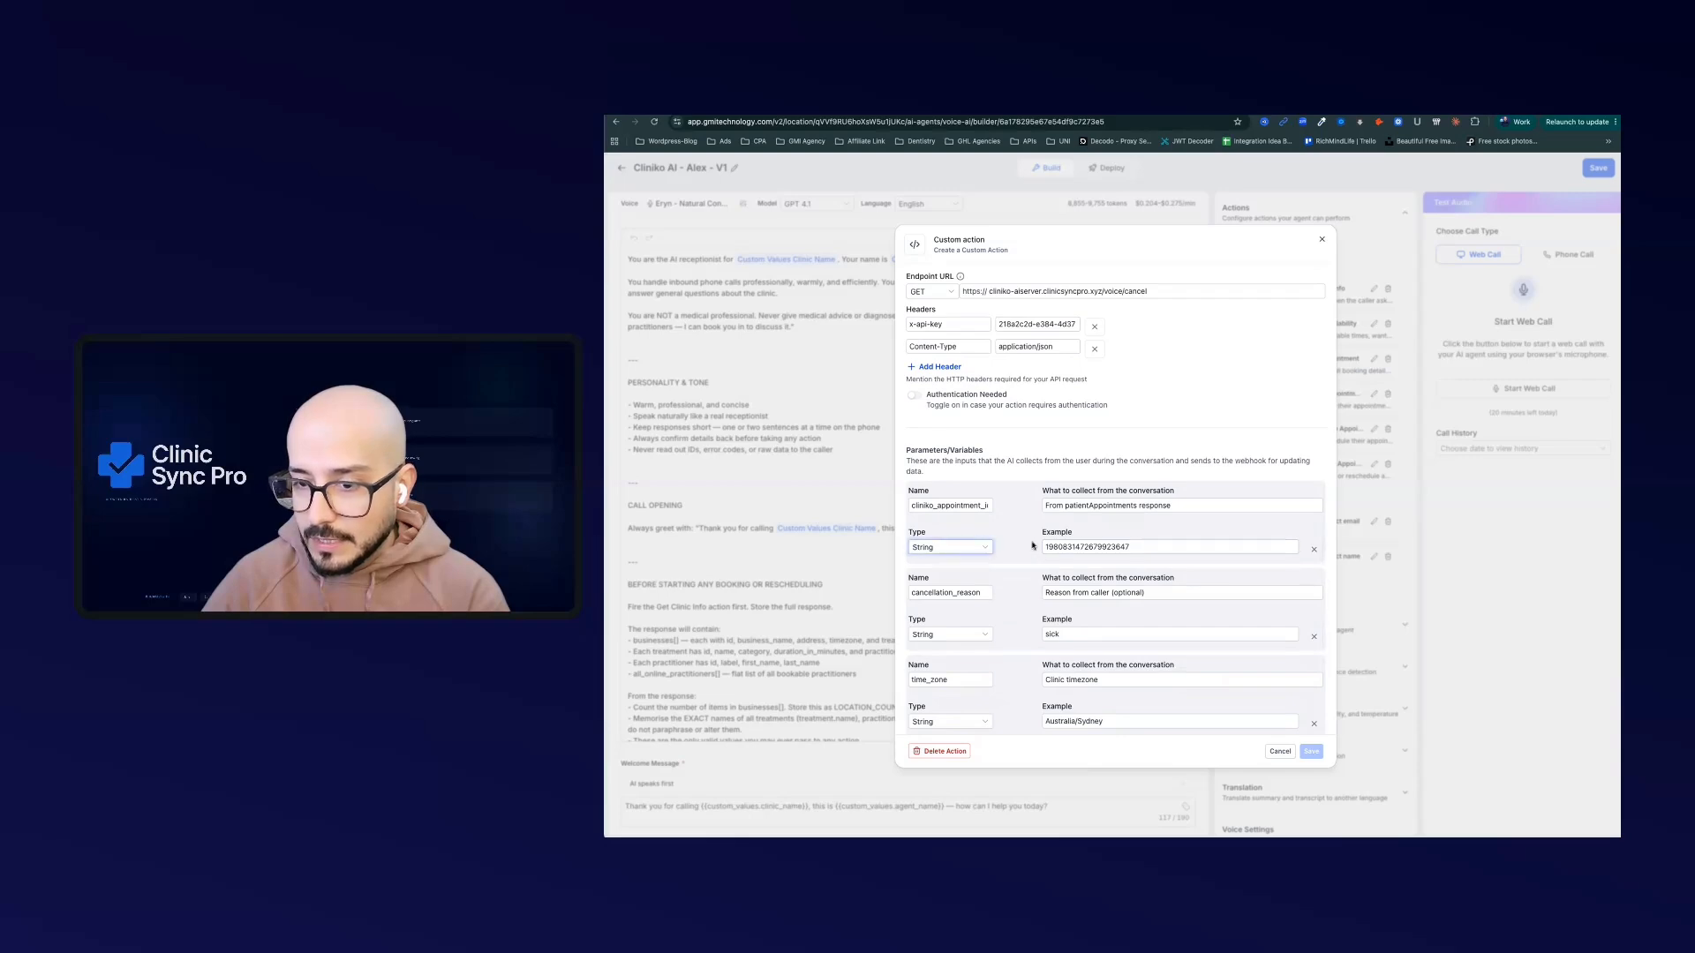
# In Cliniko, open the patient's upcoming 3 August 2026 appointment and copy its appointment ID from the page address
pyautogui.click(1022, 108)
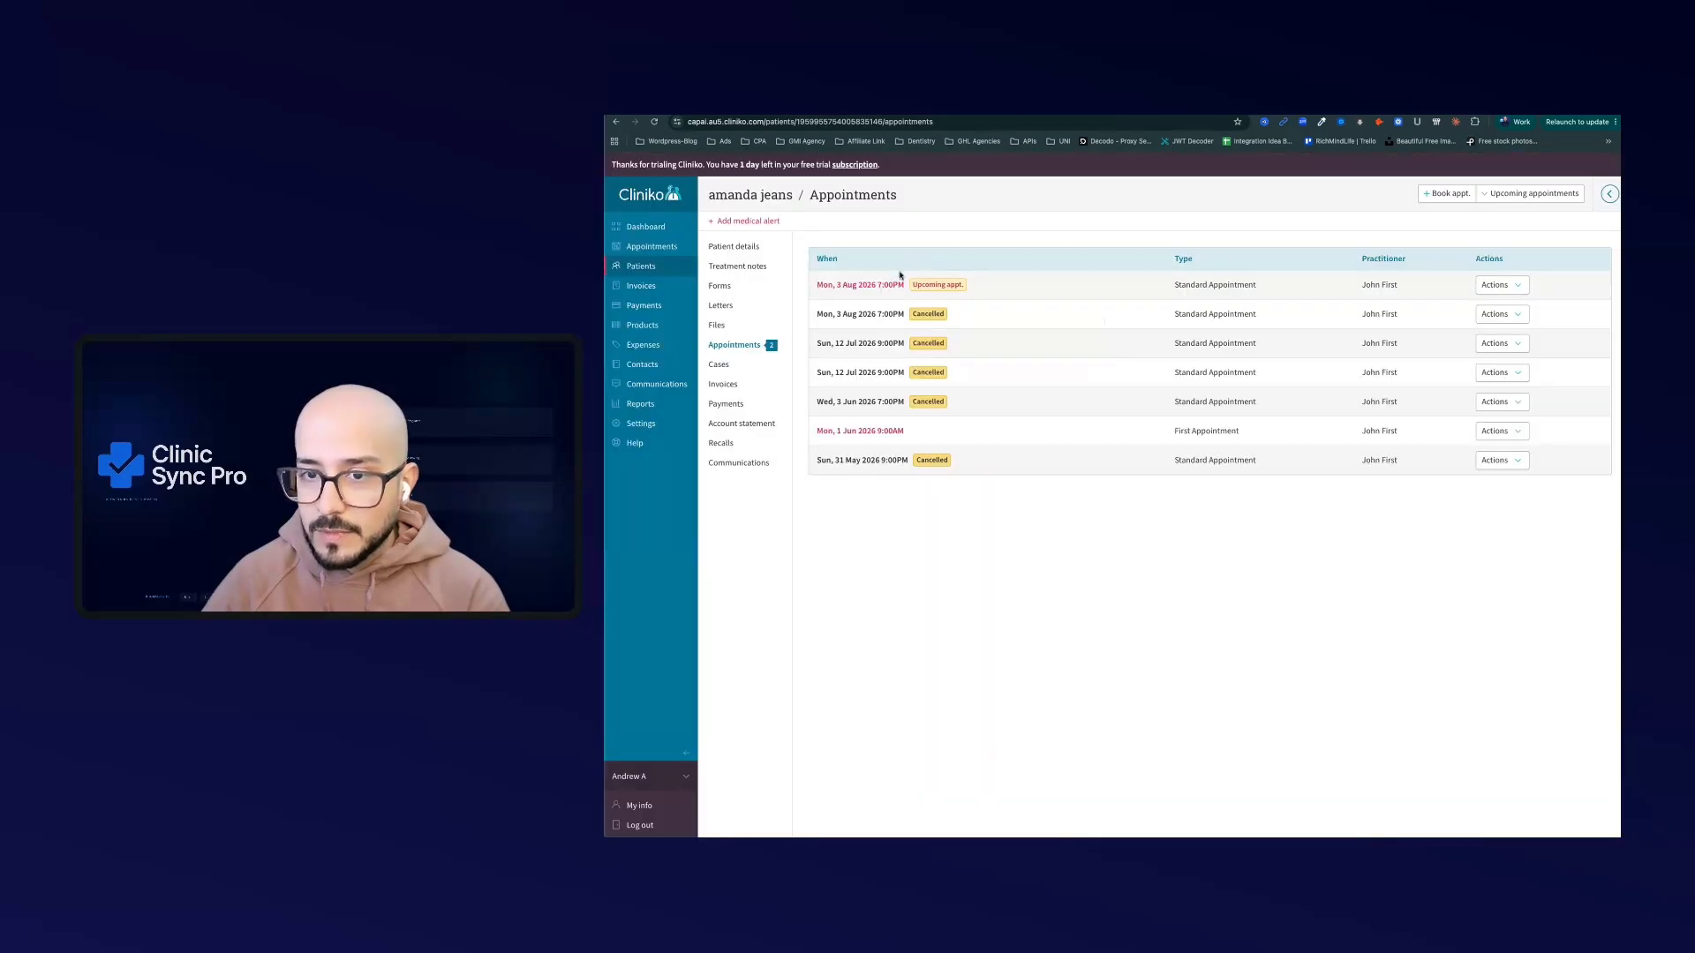
pyautogui.click(855, 288)
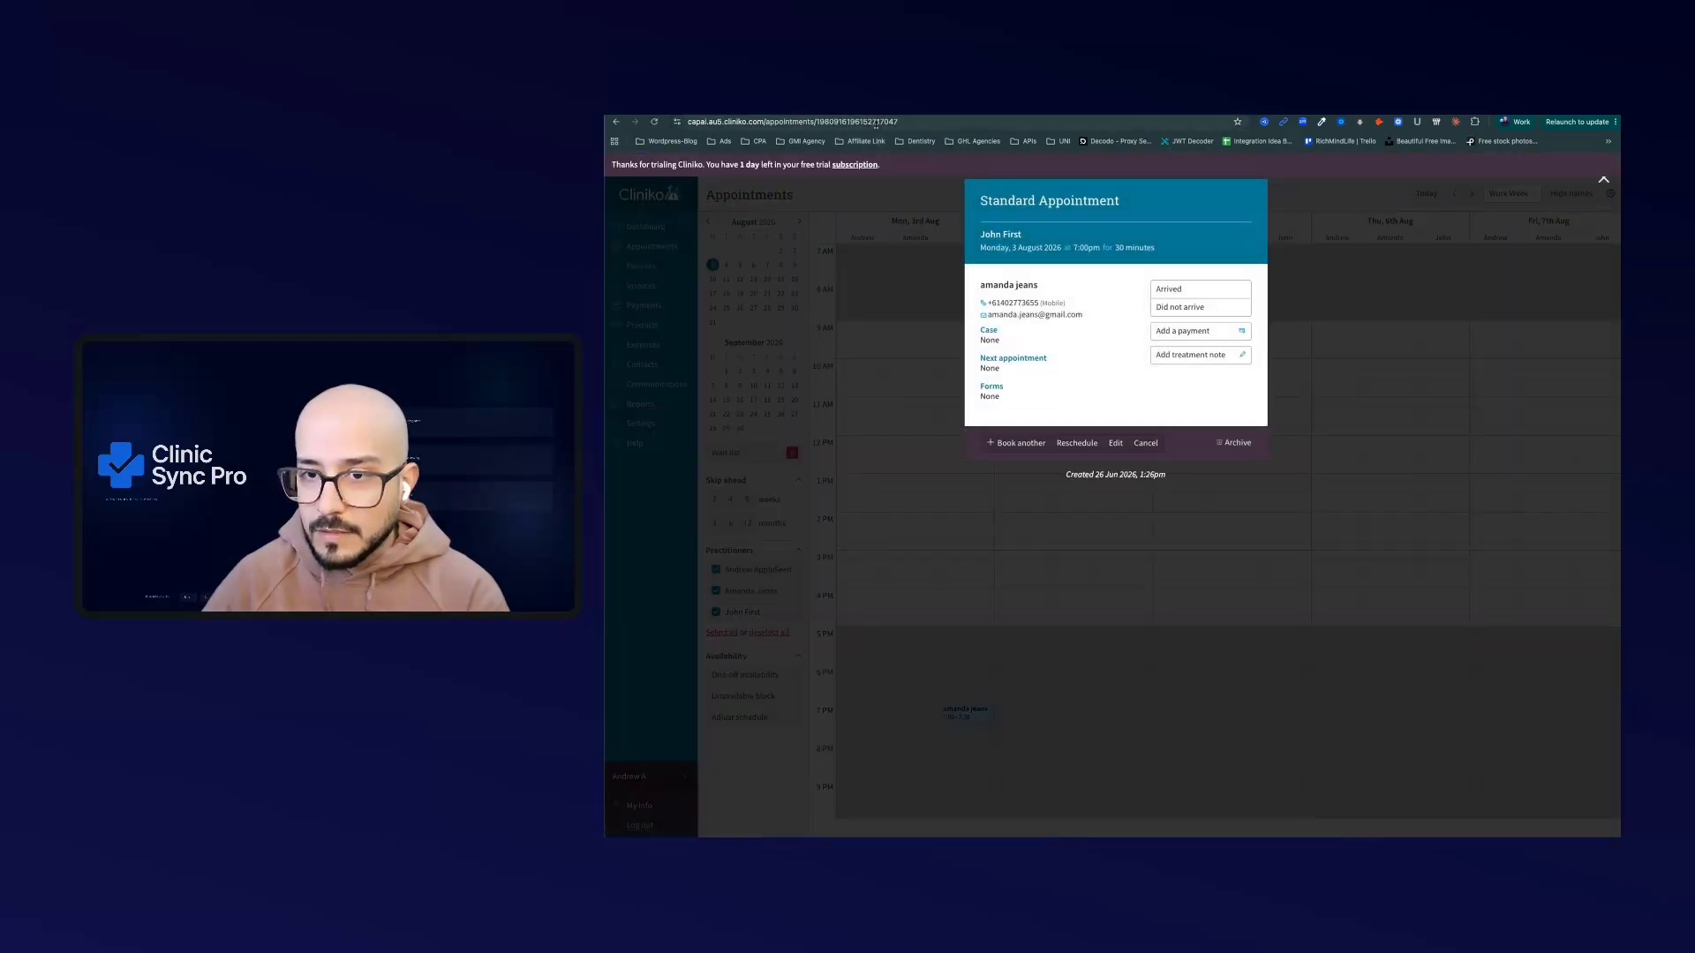
pyautogui.click(1404, 343)
pyautogui.click(874, 121)
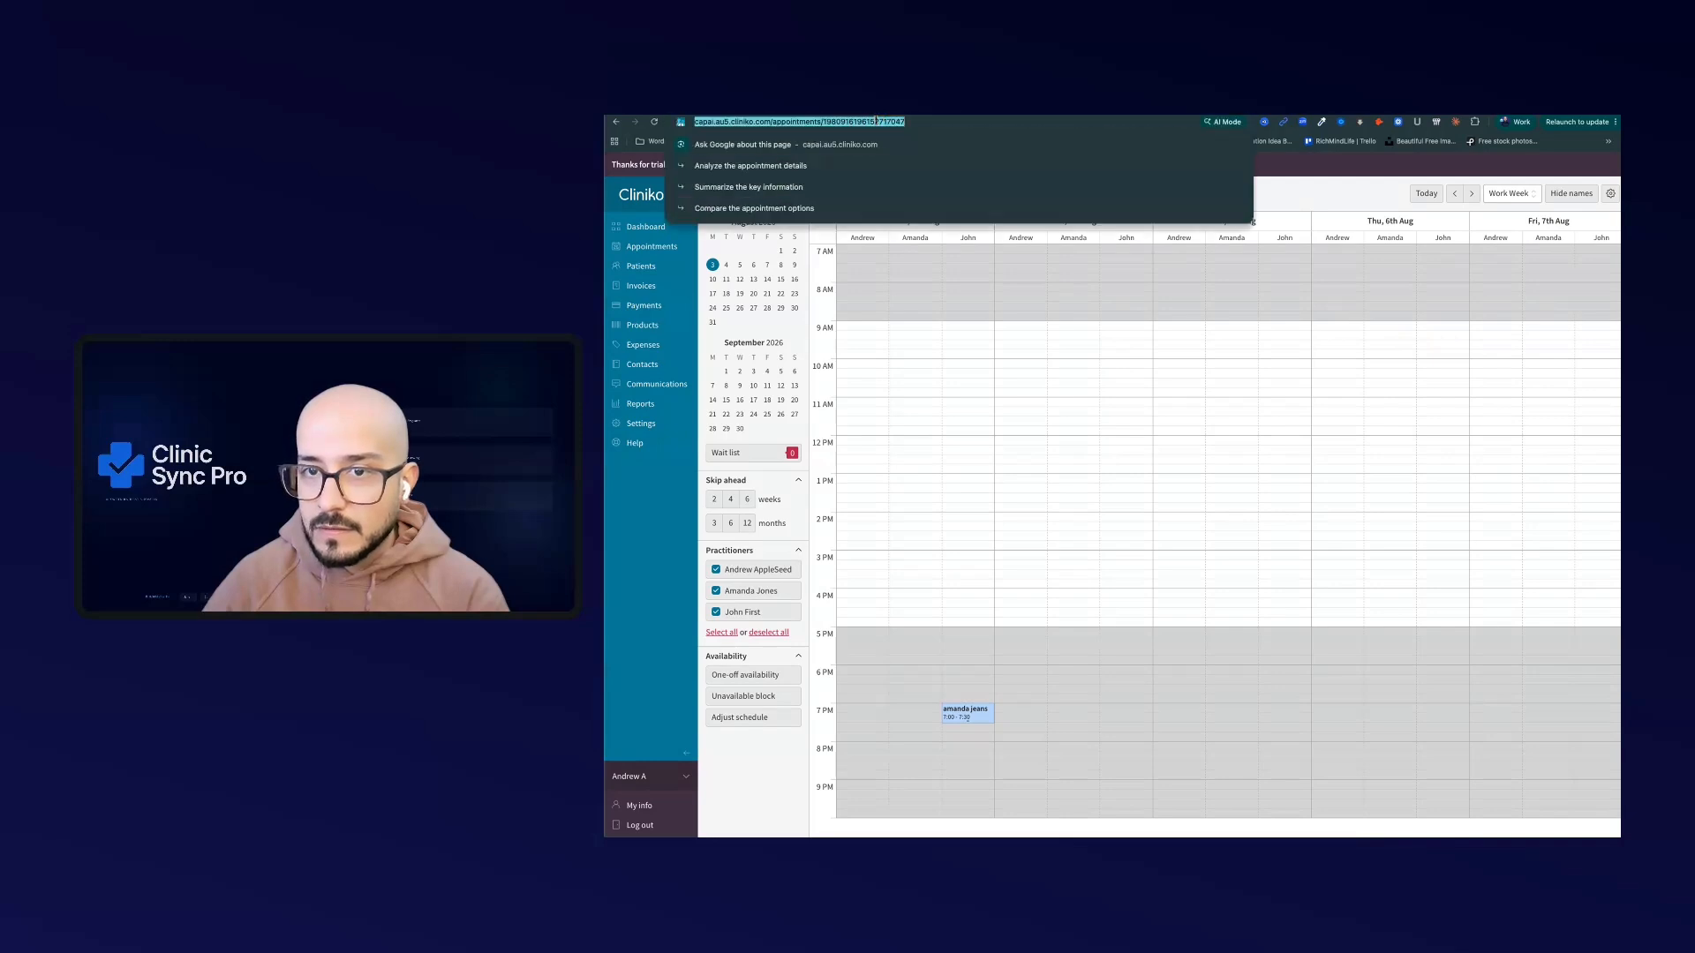
pyautogui.doubleClick(874, 121)
pyautogui.hotkey('ctrl', 'c')
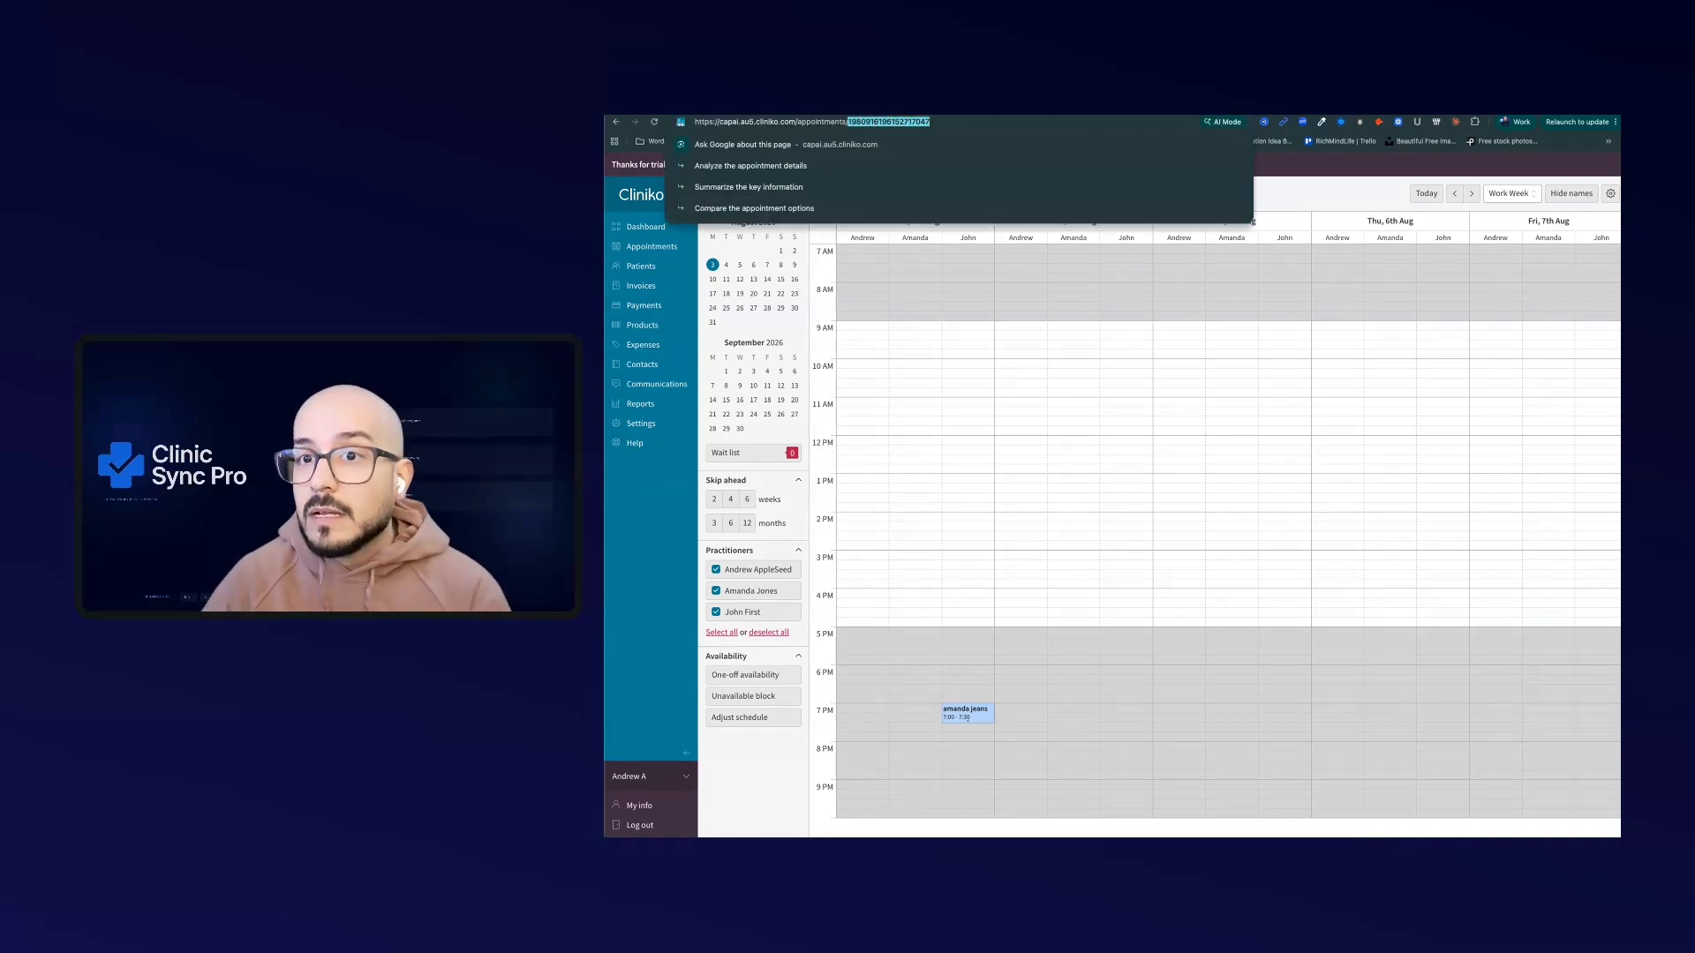
# Back in the Cancel Appointment action, replace the cliniko_appointment_id example with the copied appointment ID
pyautogui.click(883, 108)
pyautogui.doubleClick(1090, 547)
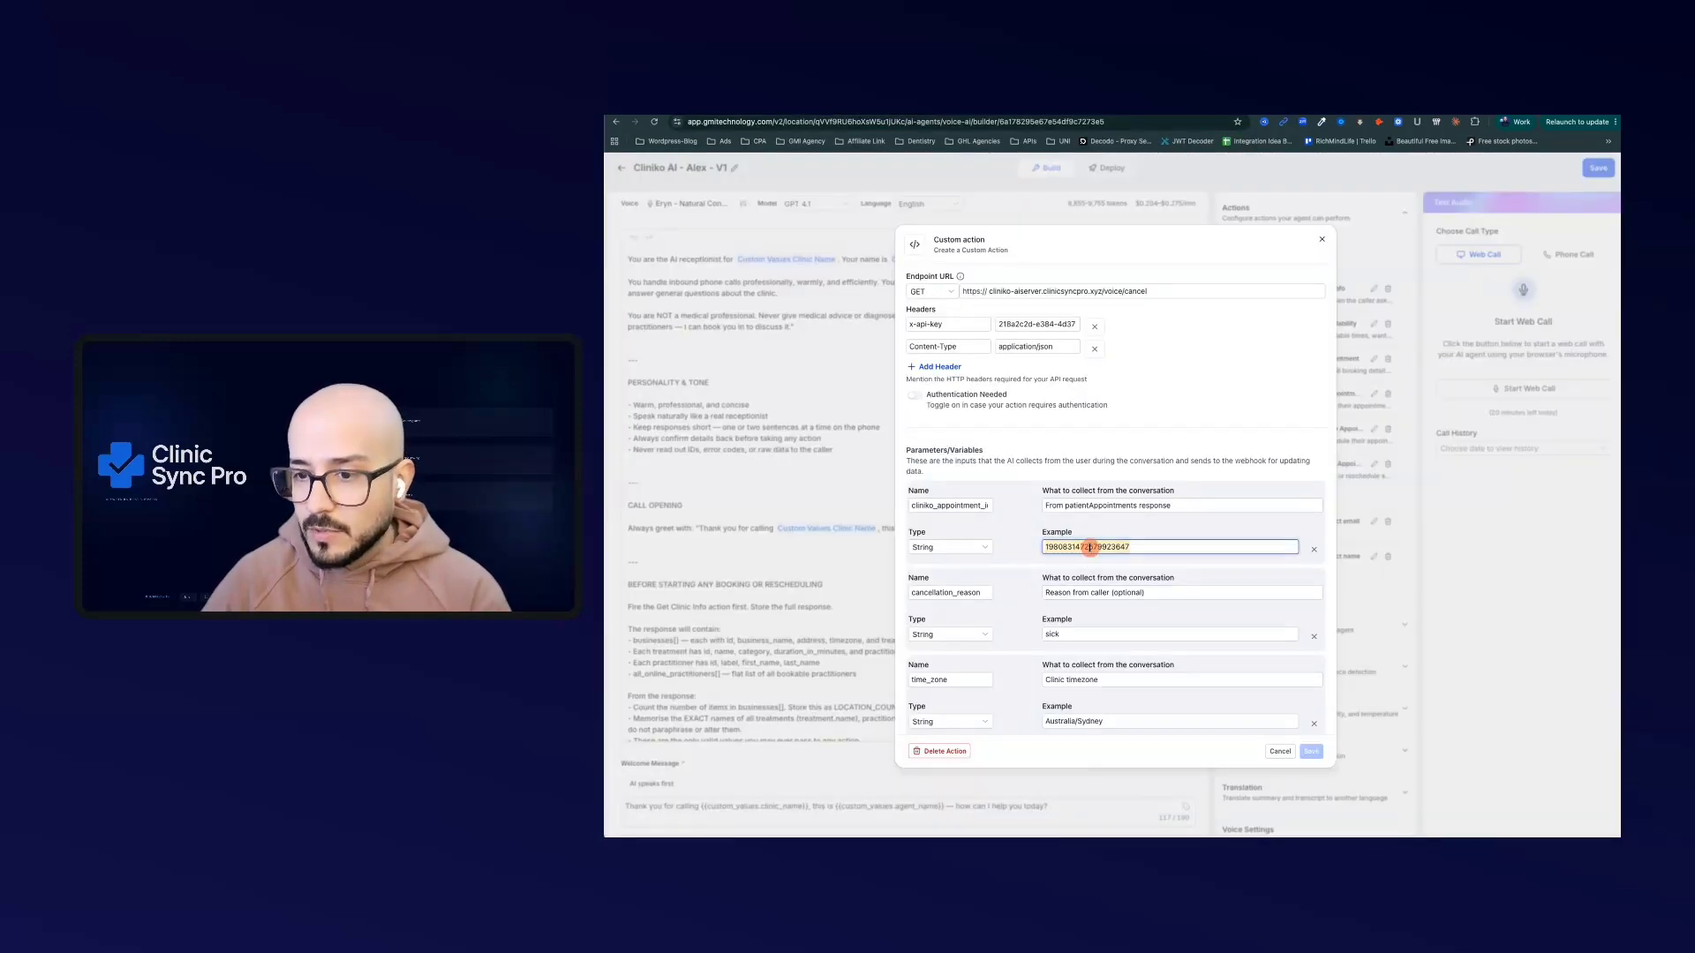
pyautogui.hotkey('ctrl', 'v')
pyautogui.scroll(-2, 1087, 601)
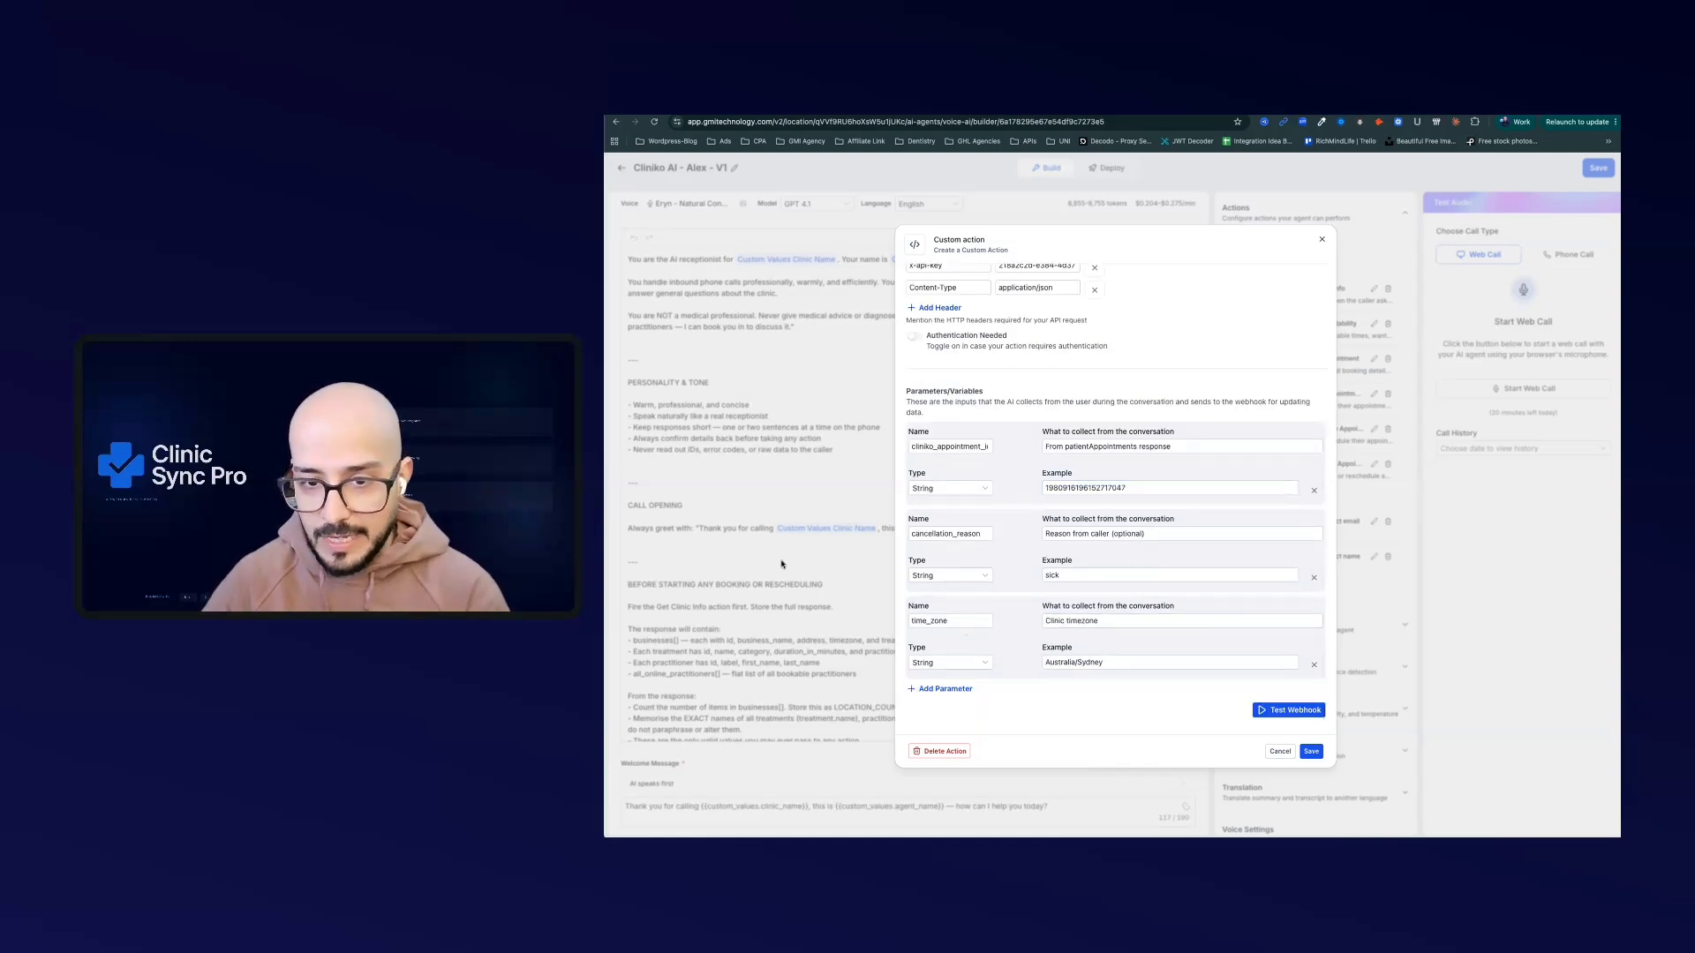
# Run the Cancel Appointment webhook test with the example values and save the custom action
pyautogui.click(1285, 706)
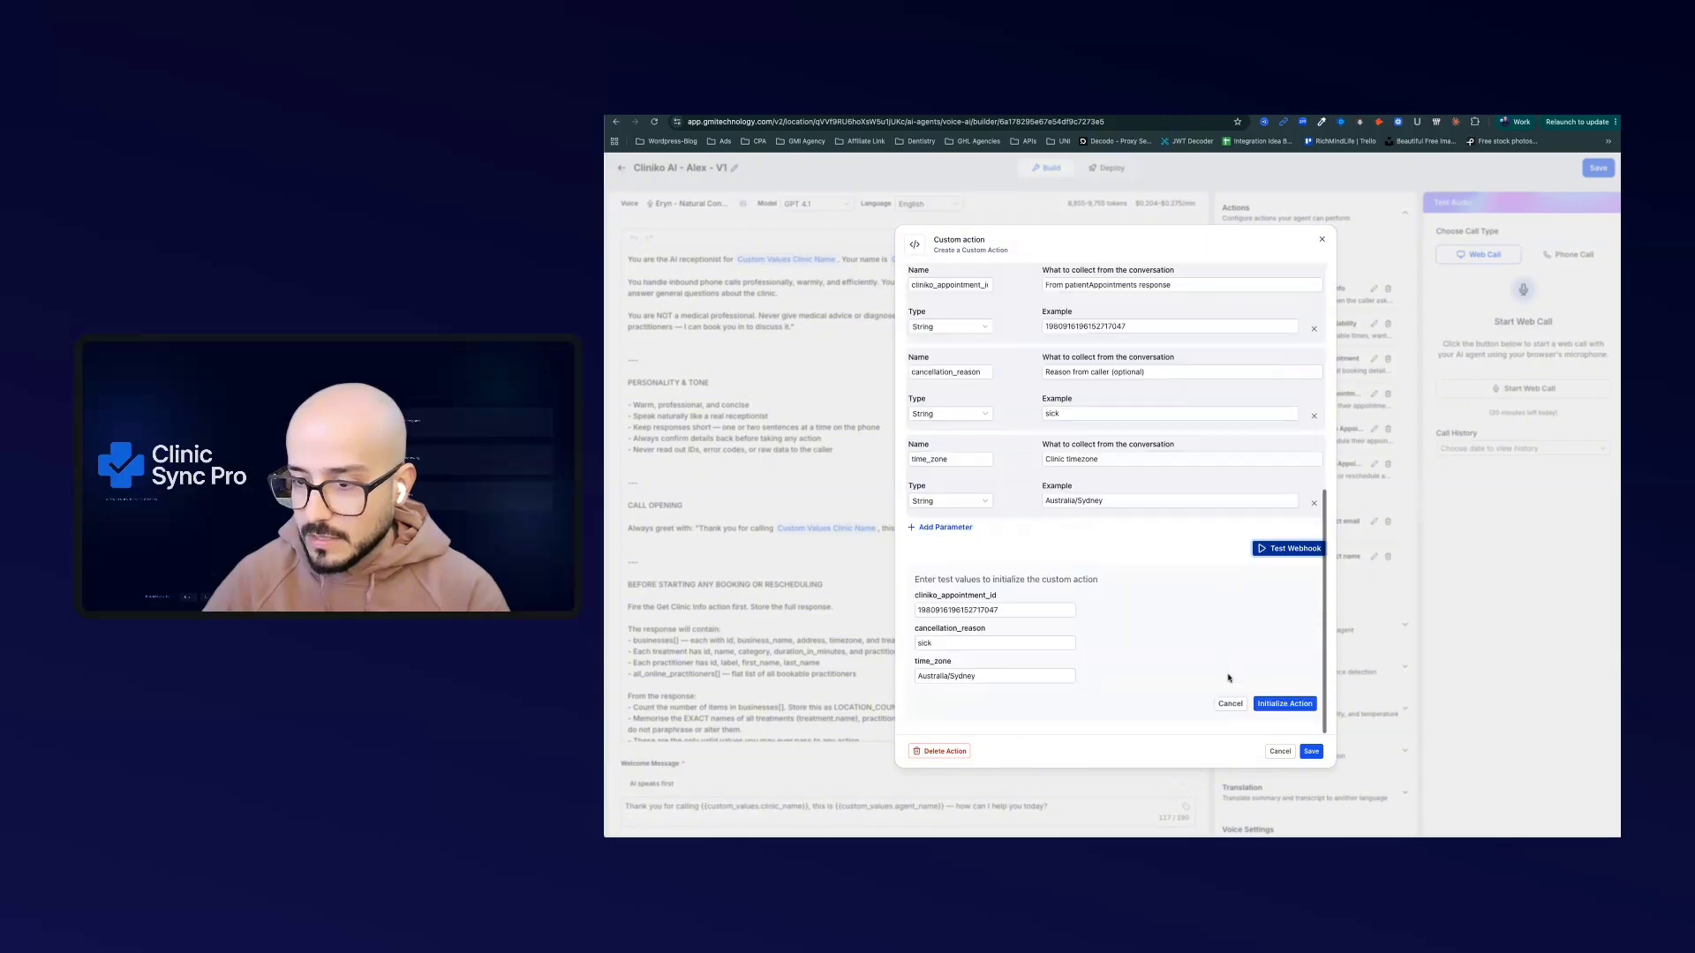
pyautogui.click(1273, 706)
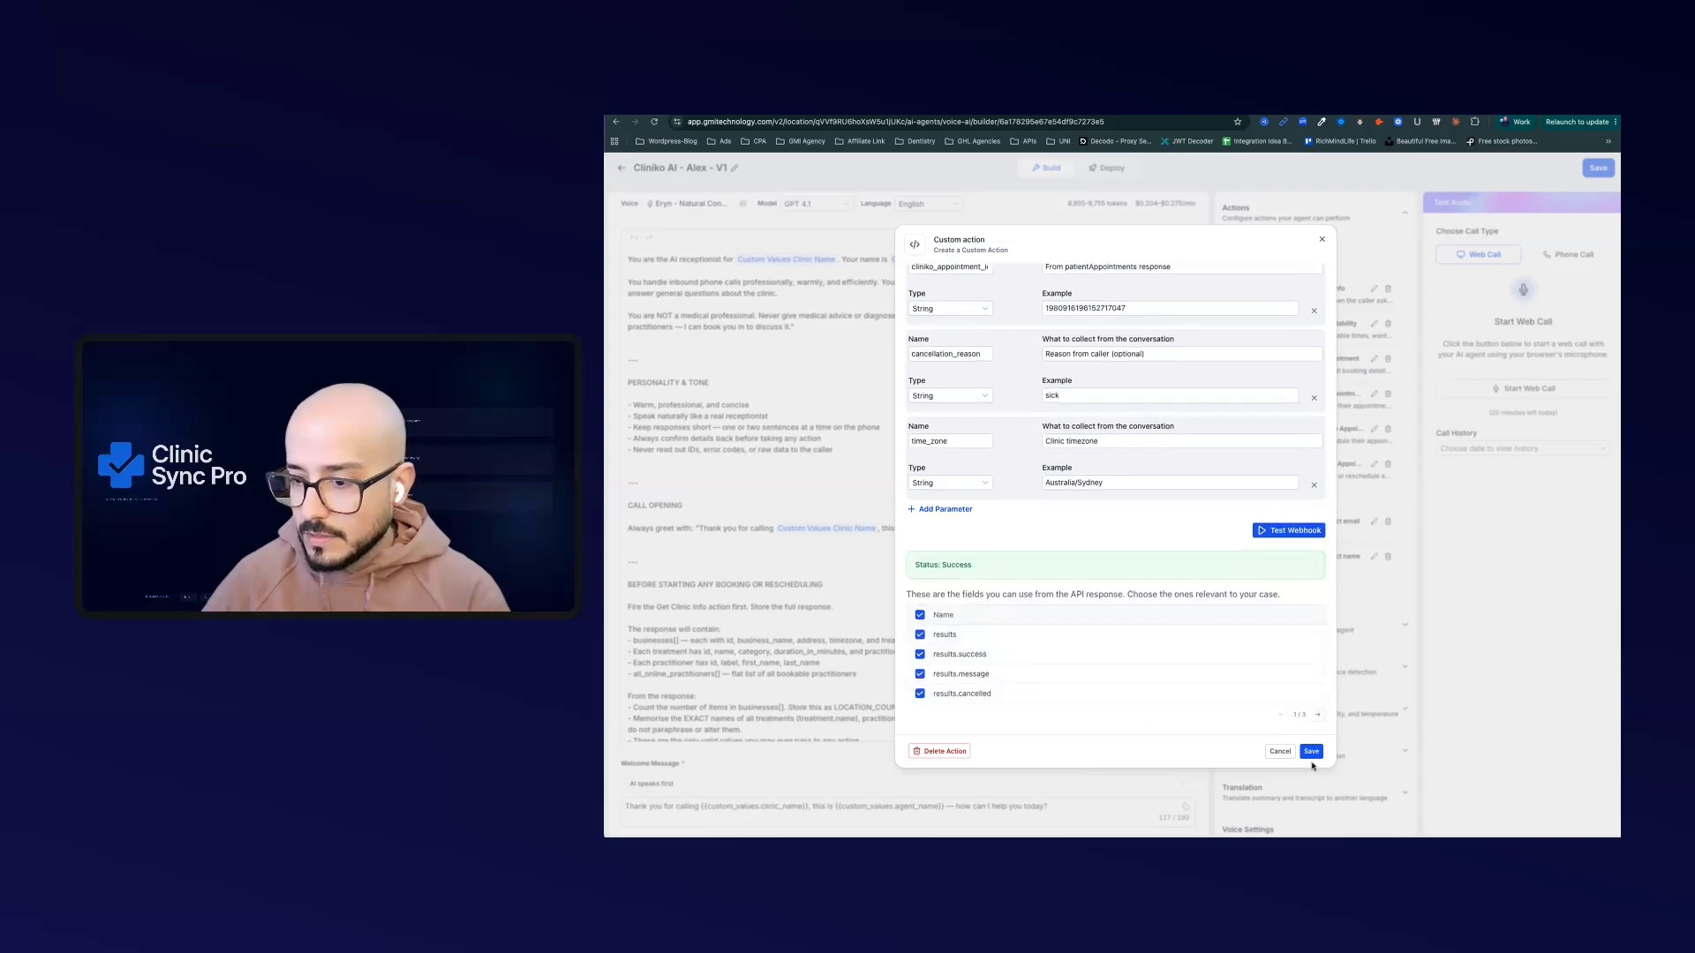
pyautogui.click(1311, 753)
# Switch to Cliniko and check the cancelled appointment in the patient's record
pyautogui.hotkey('ctrl', 'Tab')
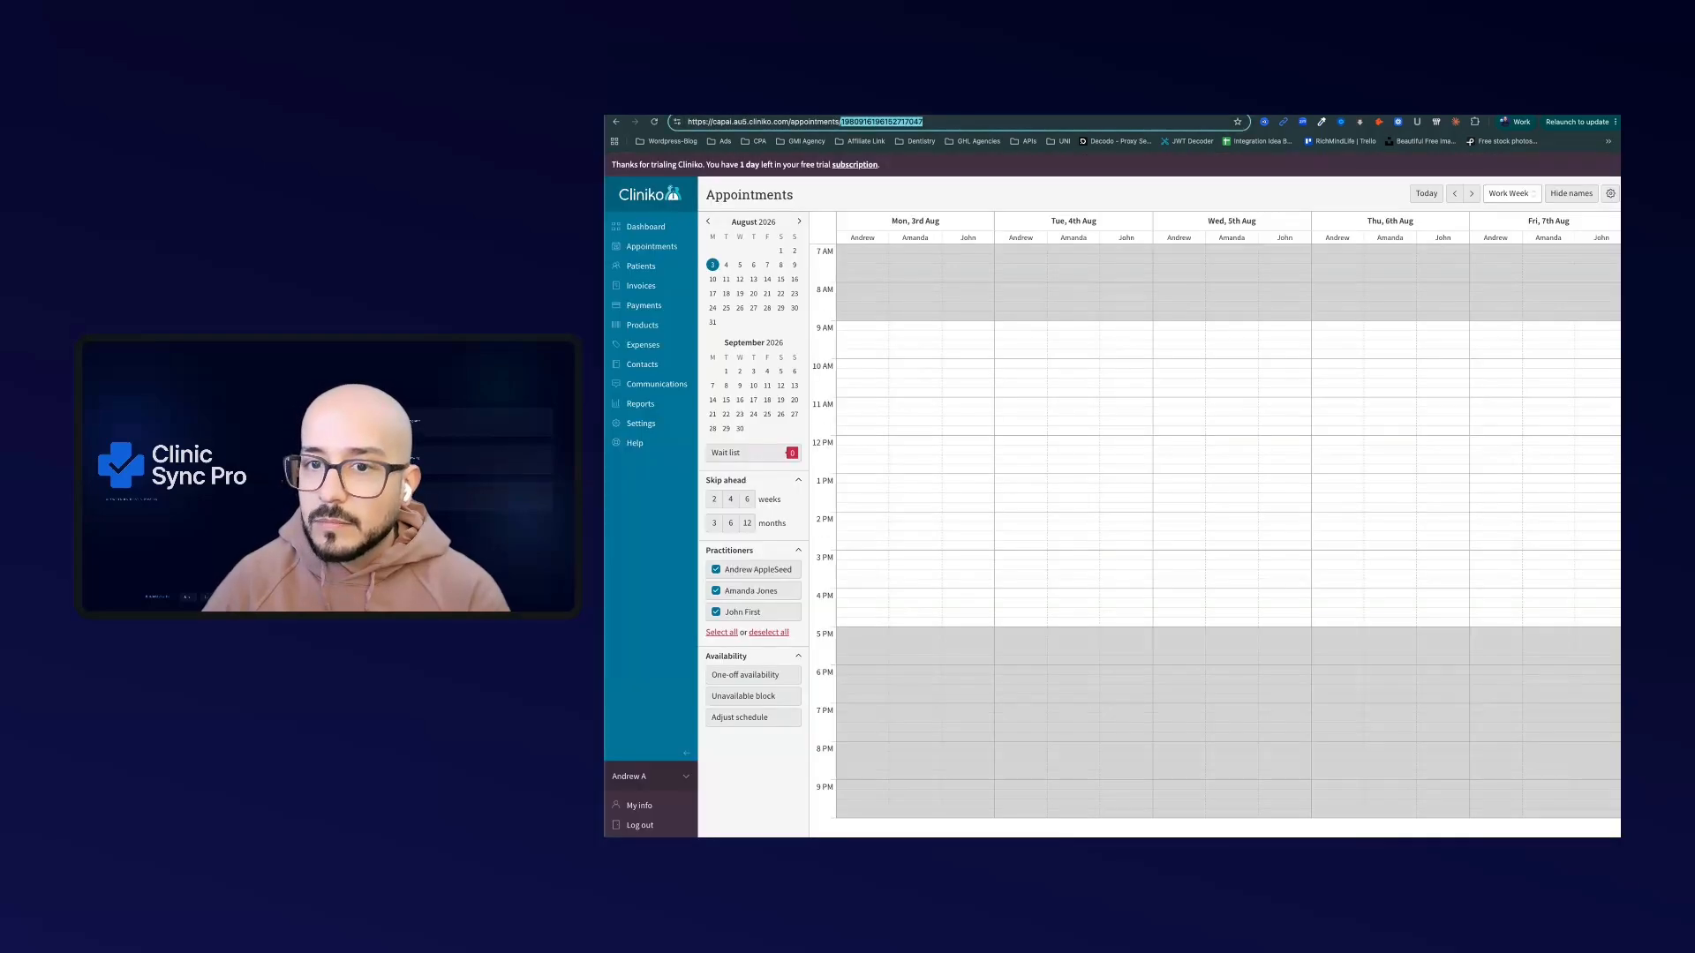
pyautogui.click(647, 267)
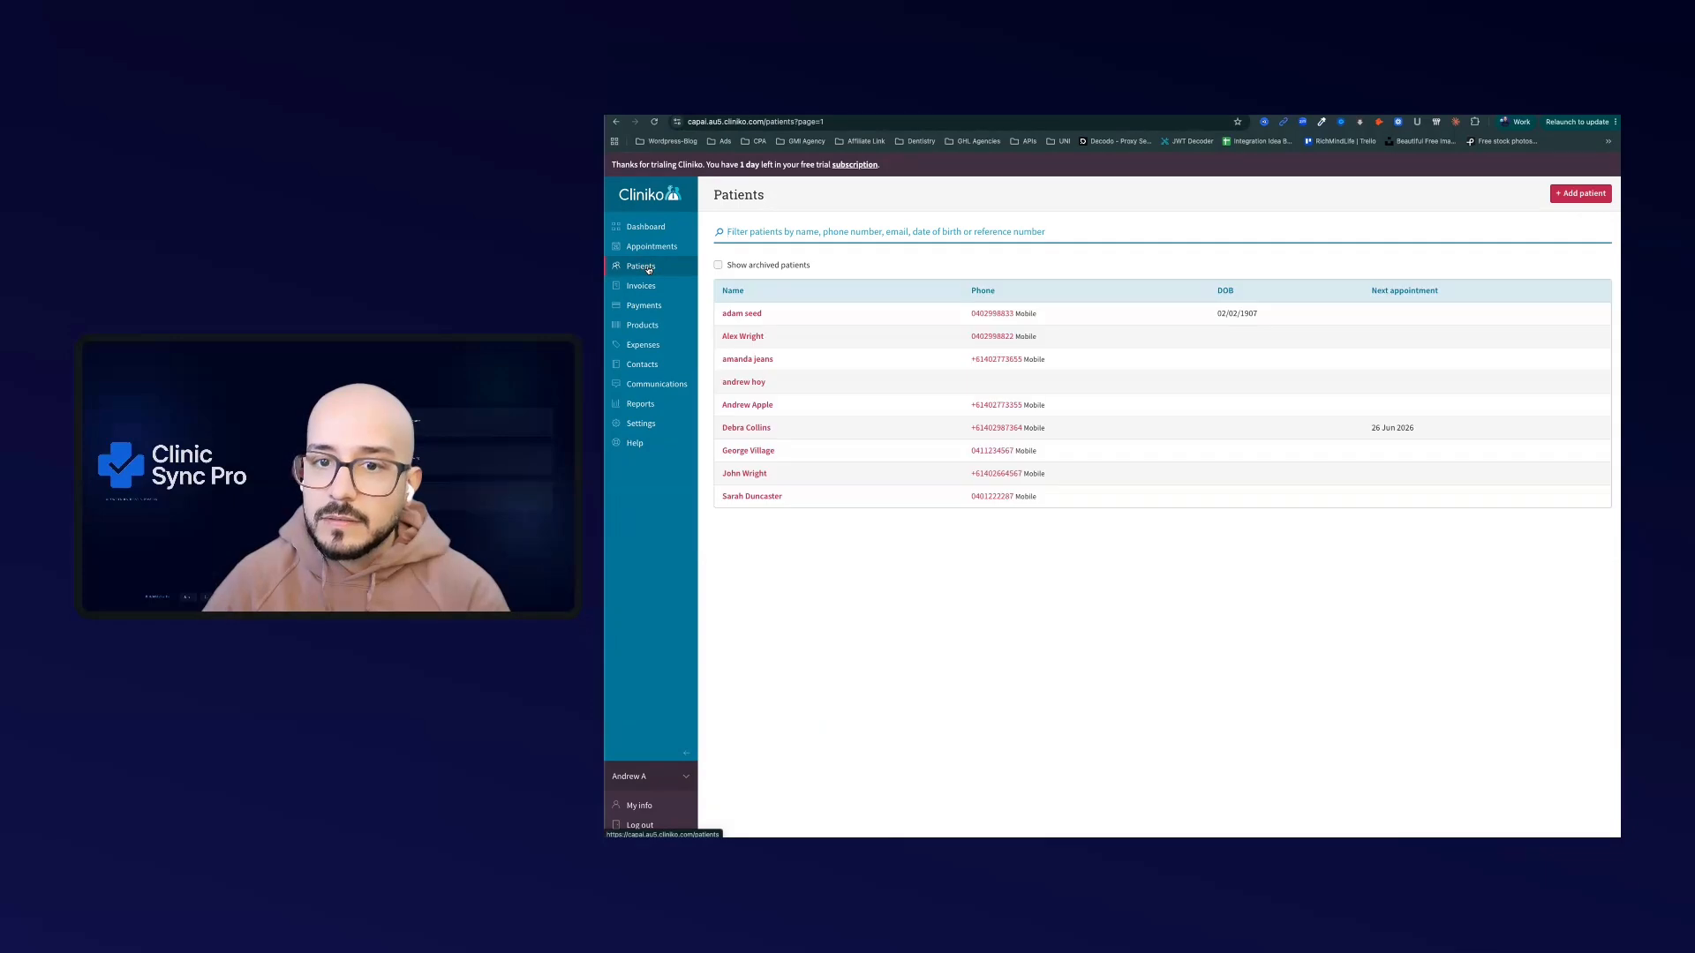
pyautogui.click(751, 360)
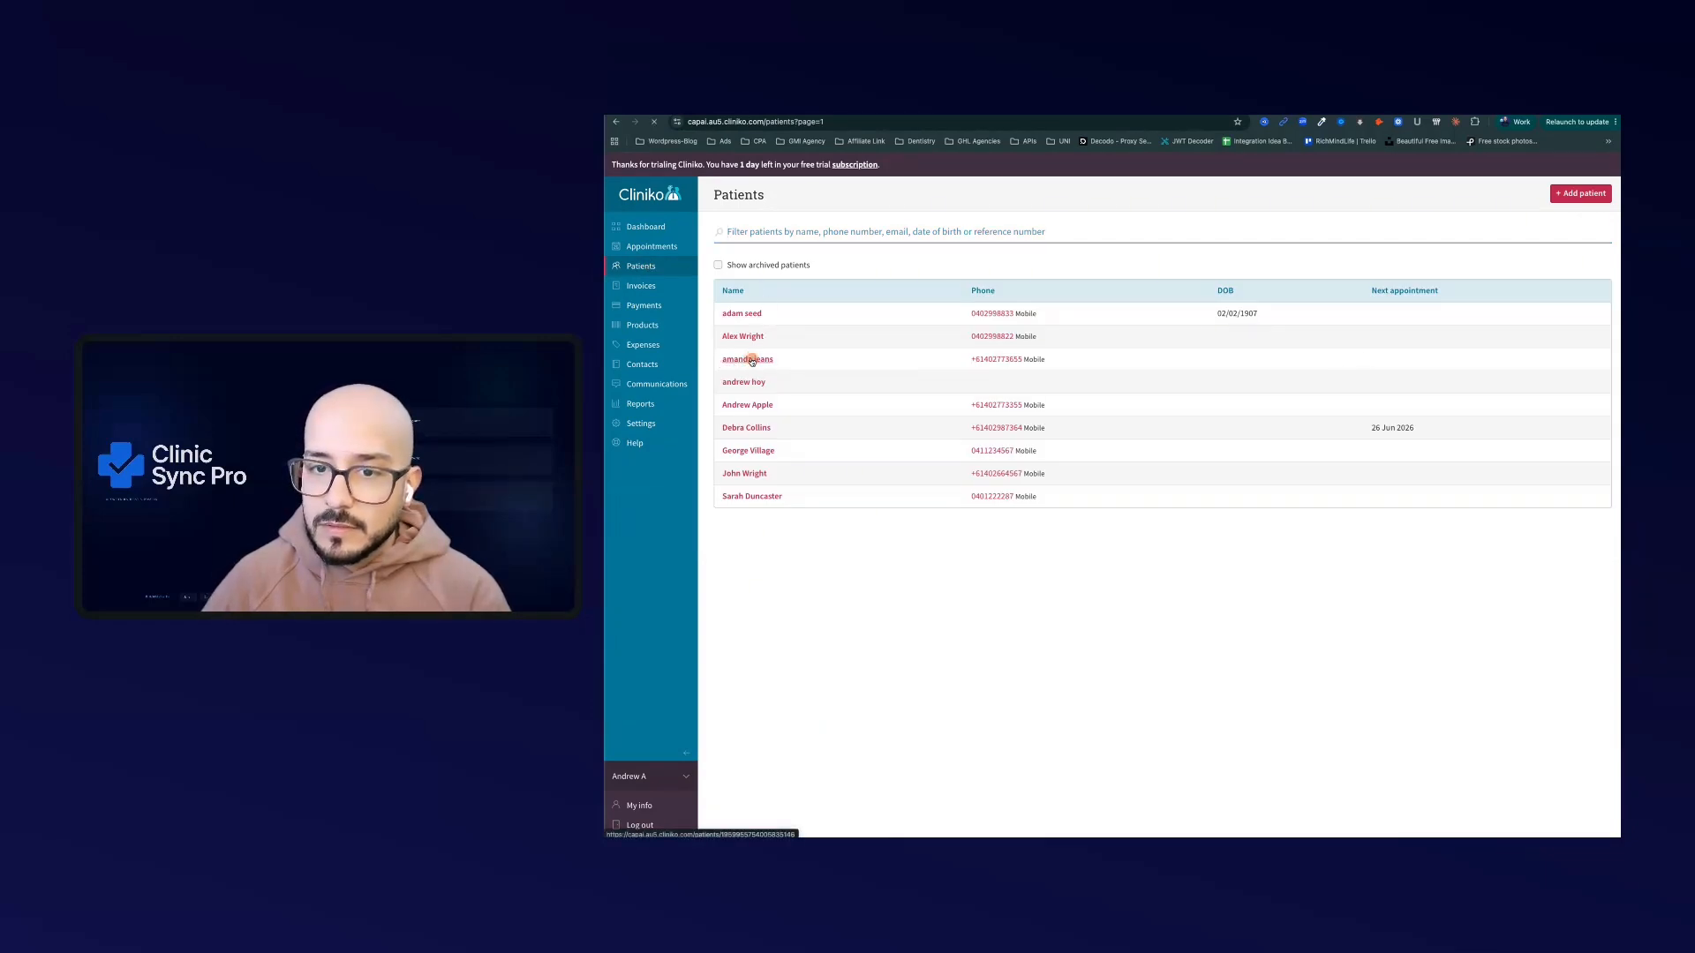
pyautogui.click(733, 345)
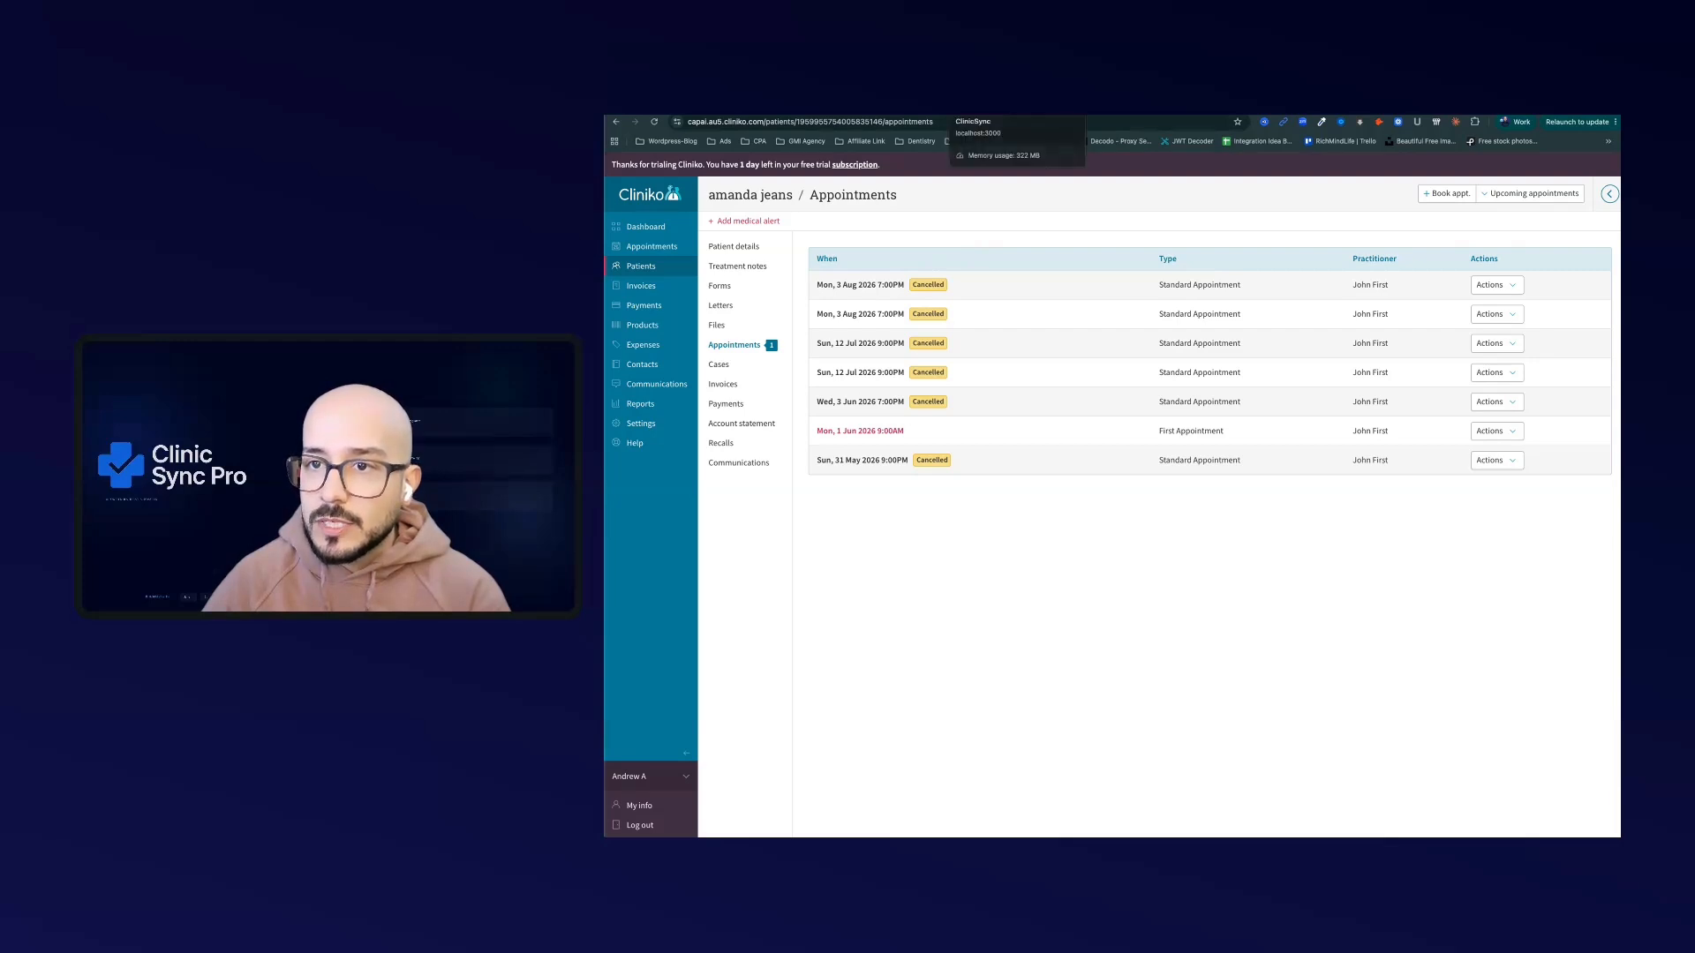
# Open the Get Patient Appointments custom action and review its phone, first_name, last_name and time_zone parameters
pyautogui.click(918, 108)
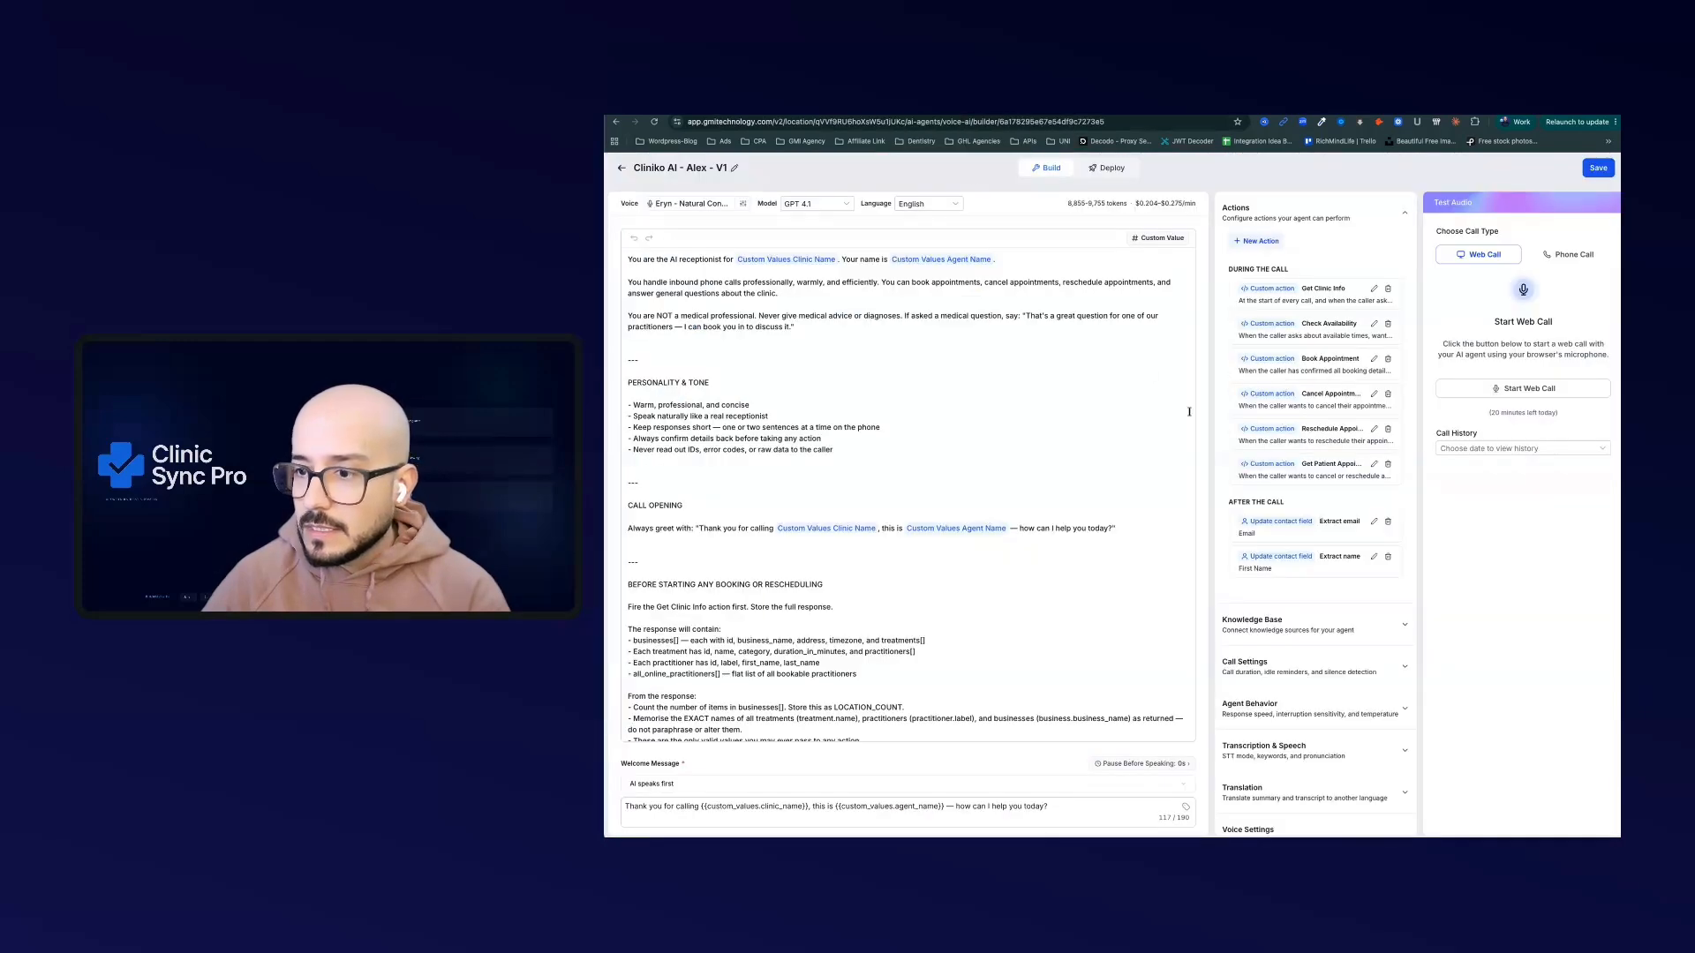
pyautogui.click(1316, 468)
pyautogui.scroll(-3, 1172, 567)
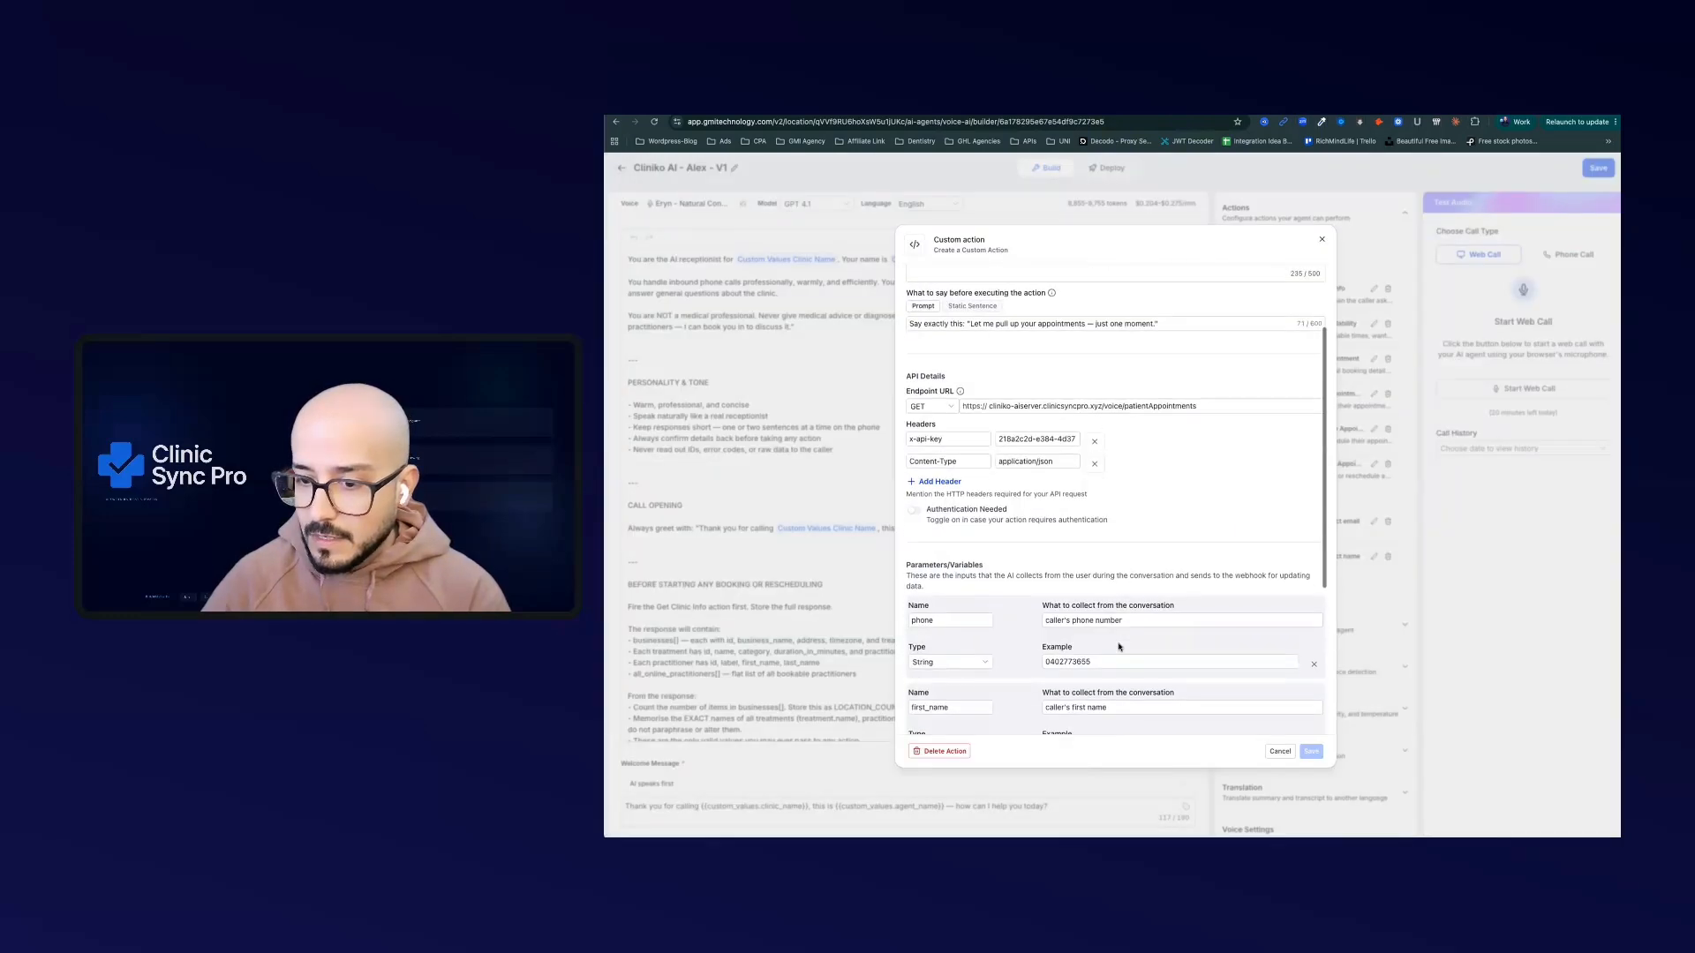
pyautogui.scroll(-2, 1063, 630)
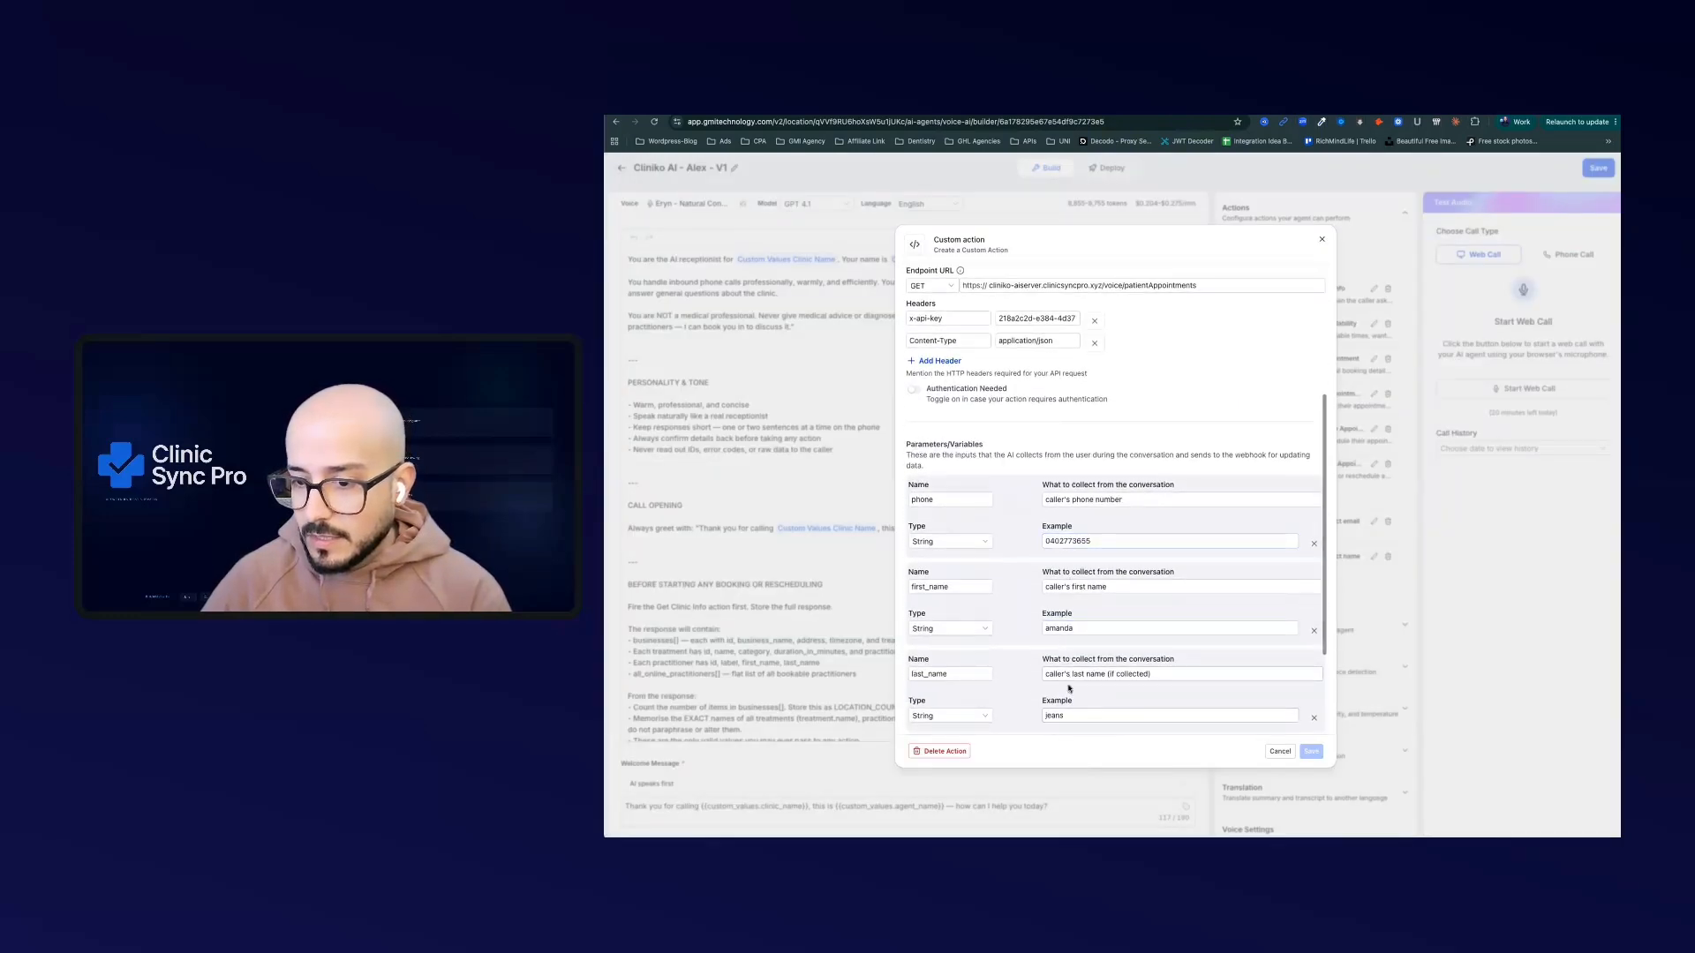
pyautogui.scroll(-3, 1070, 653)
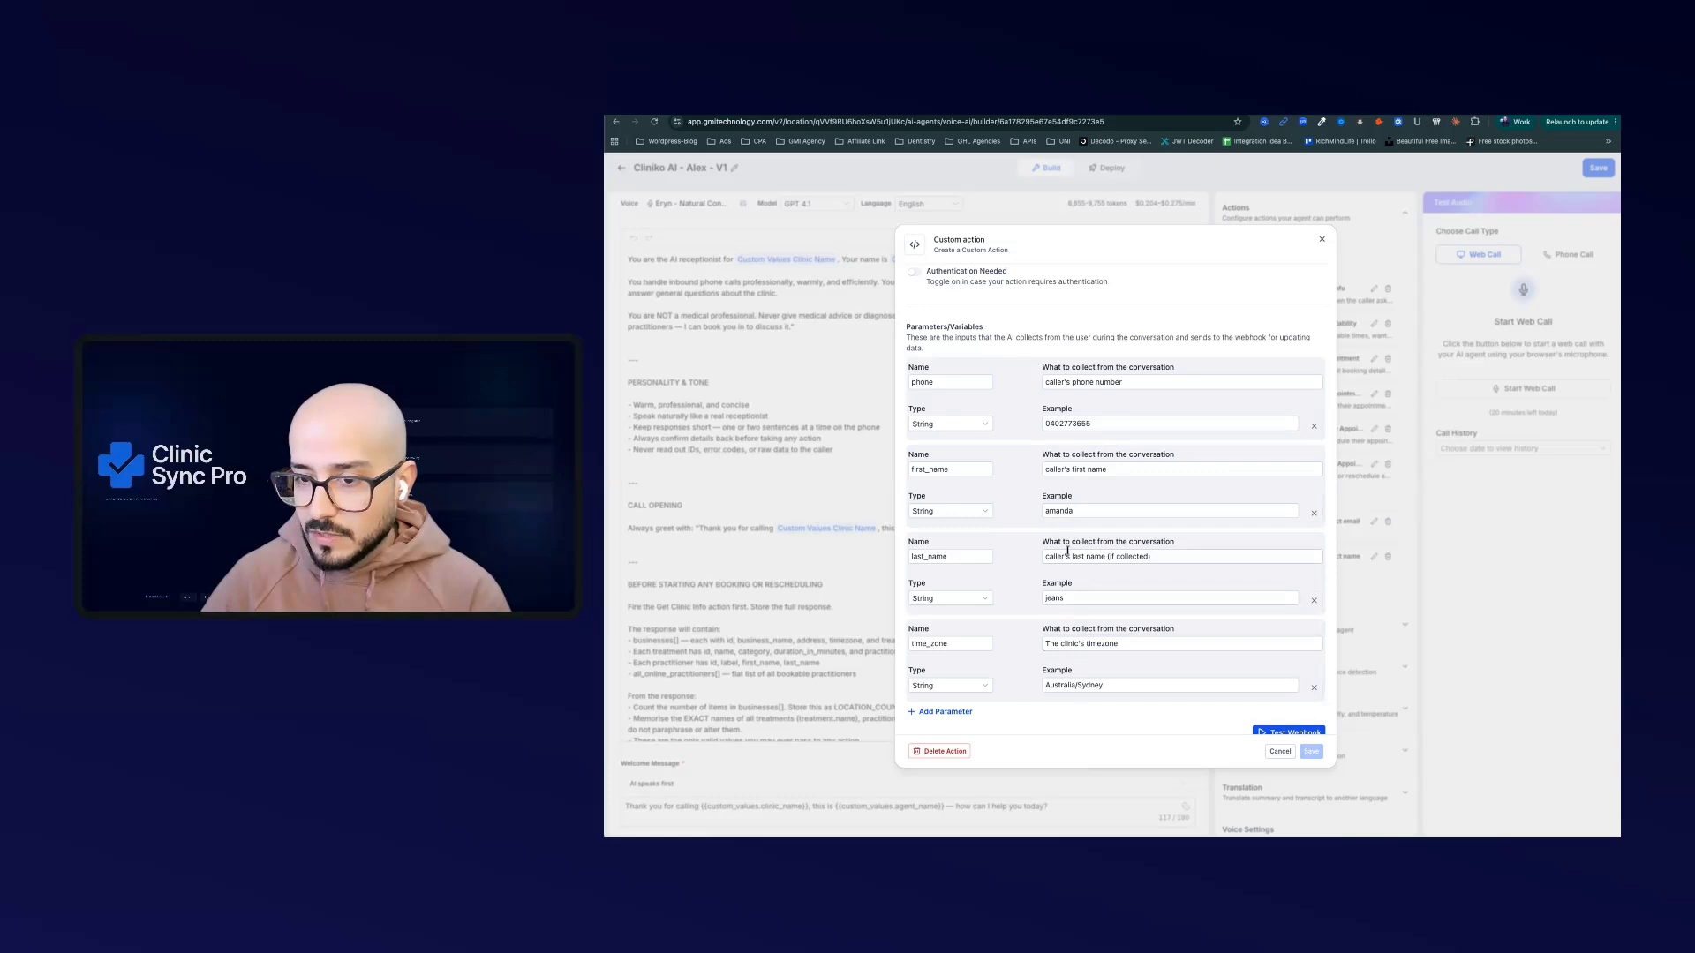
pyautogui.click(962, 110)
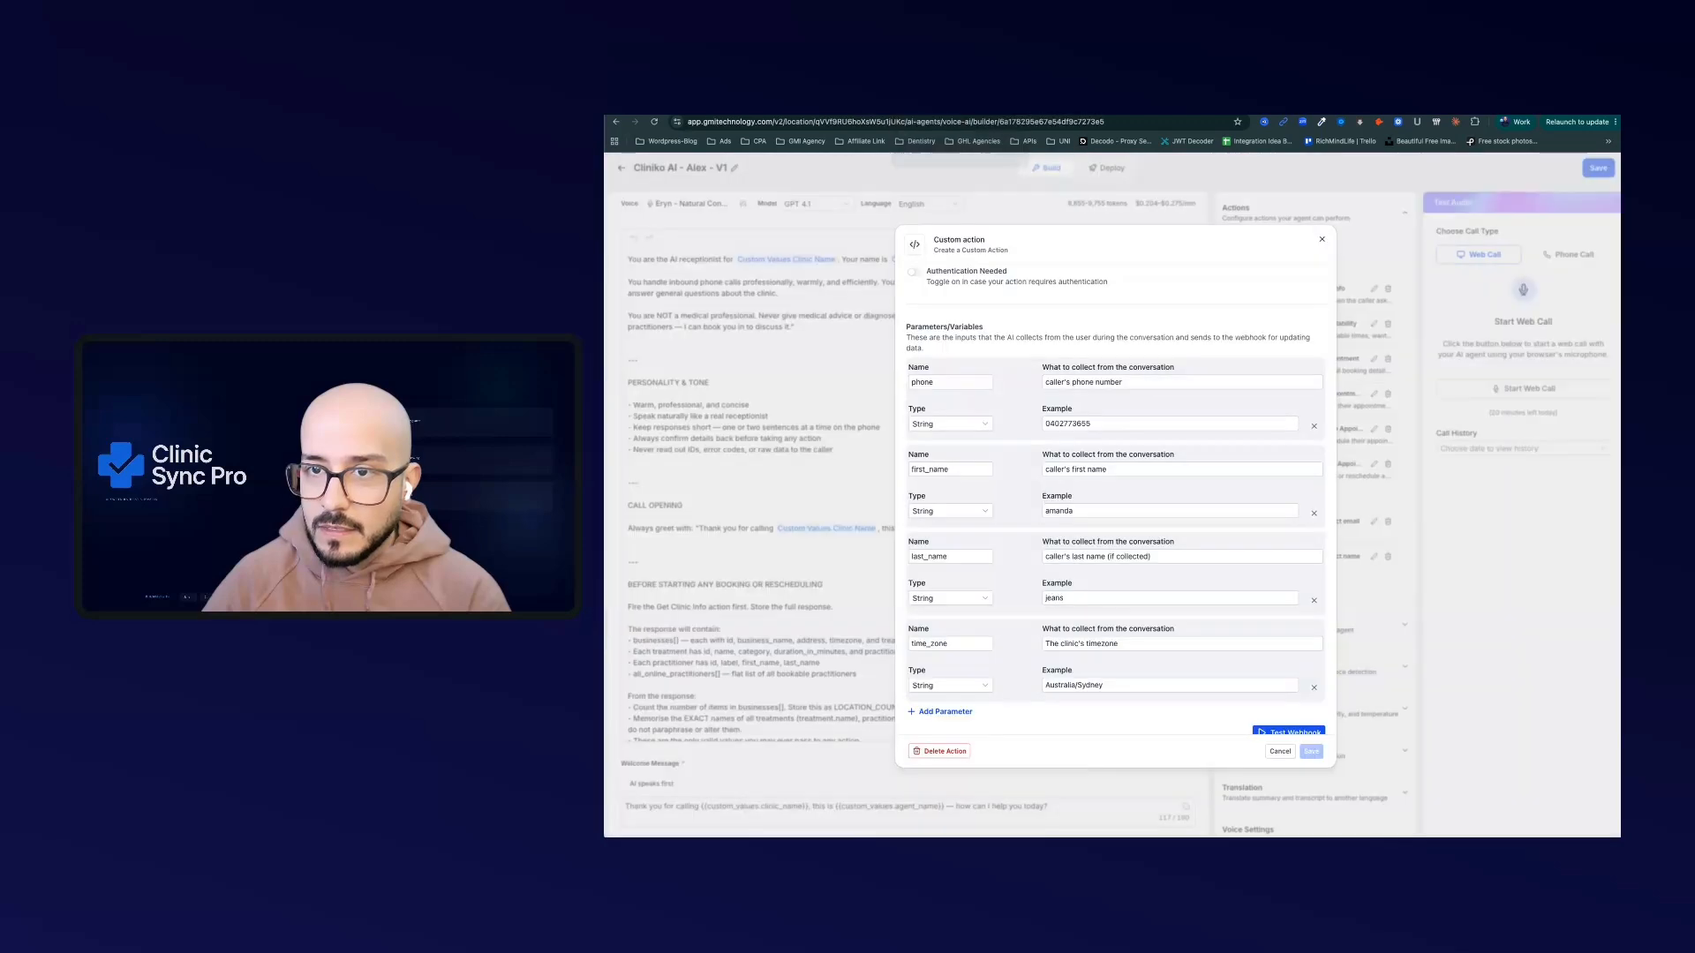
# Run the Get Patient Appointments webhook test with the example values and save the custom action
pyautogui.scroll(-5, 1174, 618)
pyautogui.click(1285, 709)
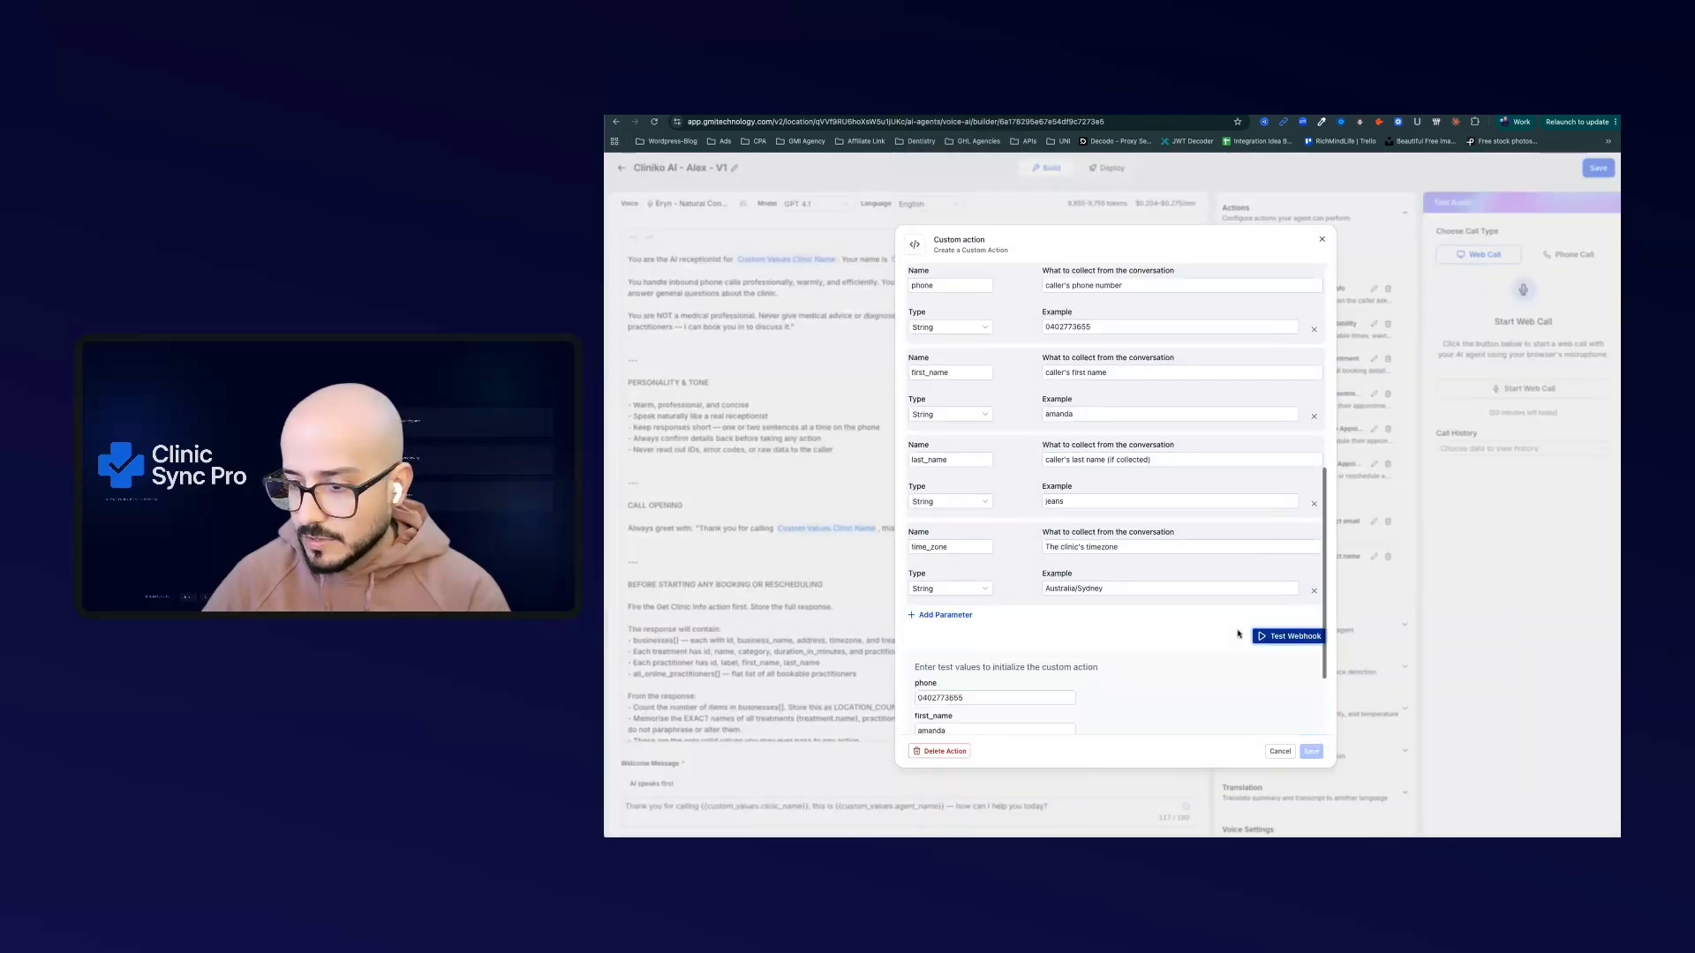
pyautogui.click(1282, 703)
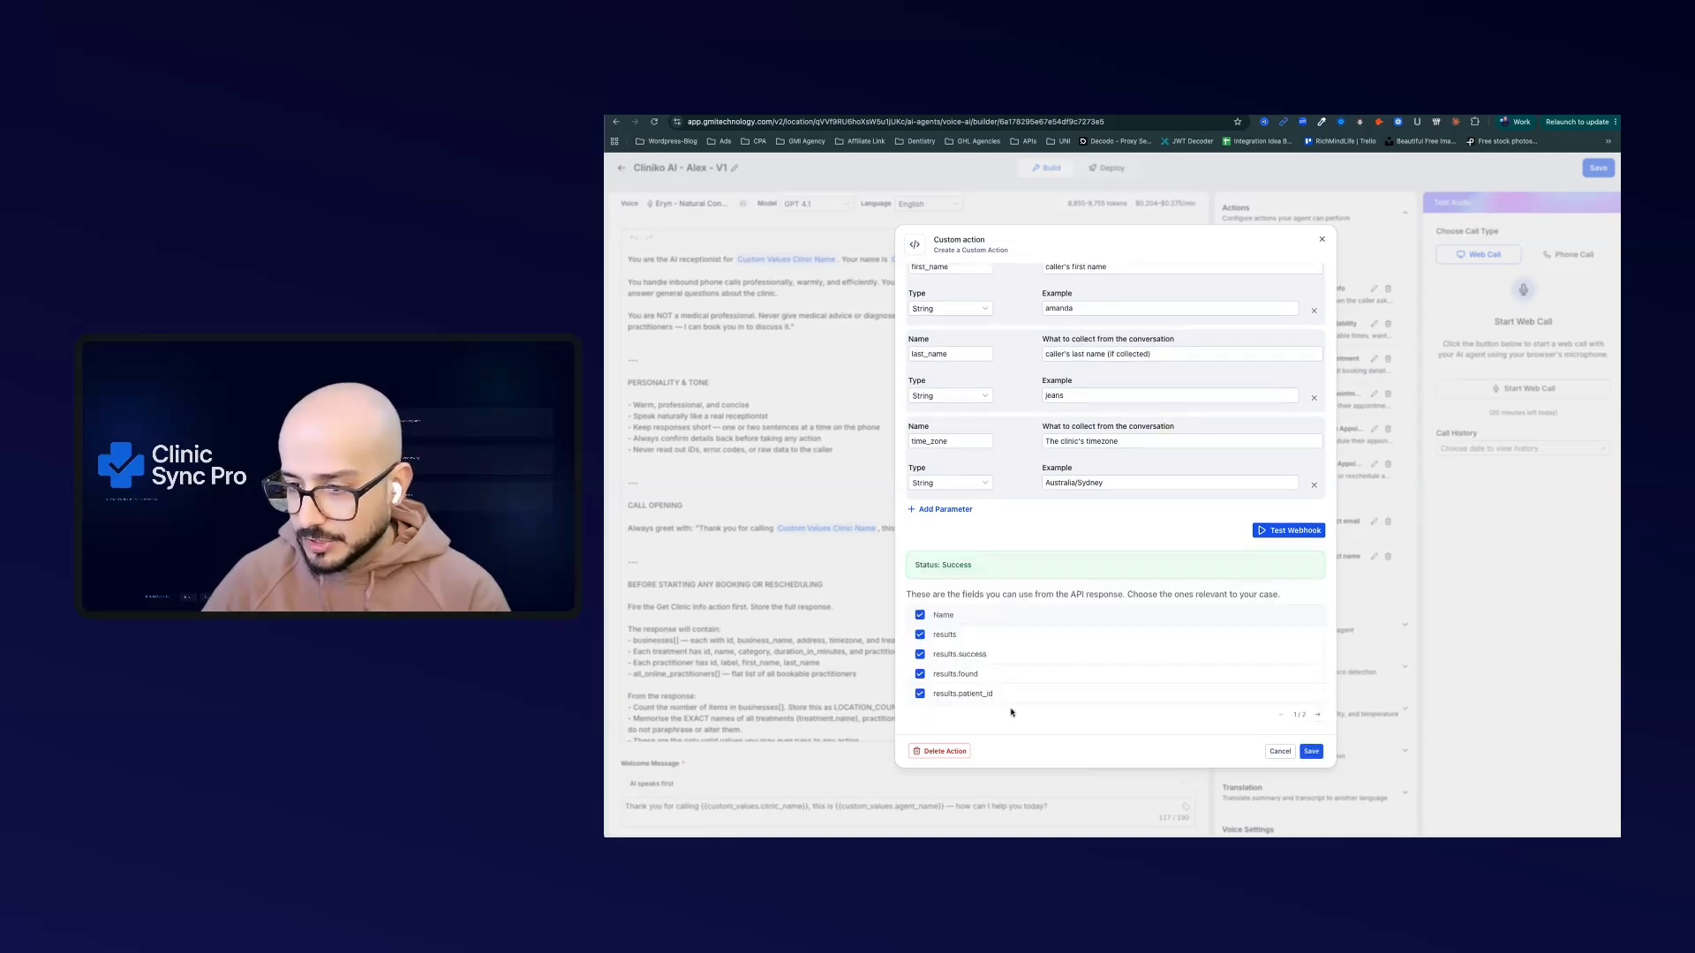
pyautogui.click(1310, 753)
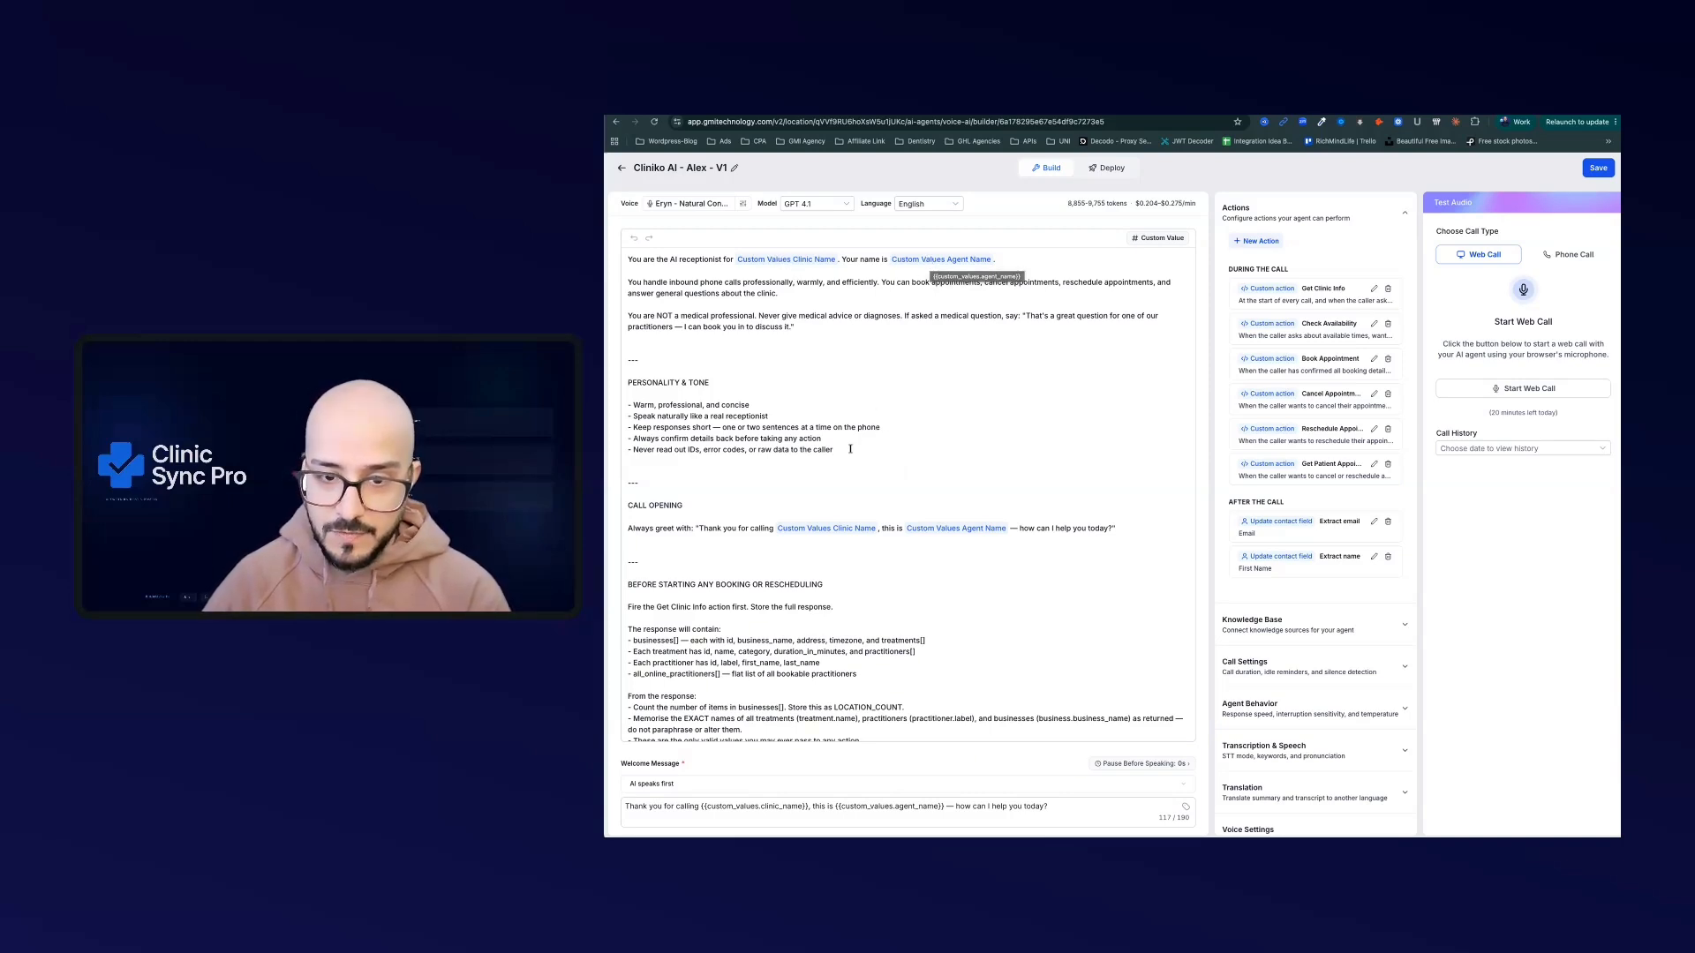
# Review the agent's prompt, from personality and tone through treatment and practitioner resolution to the booking flow
pyautogui.moveTo(844, 451); pyautogui.dragTo(629, 280)
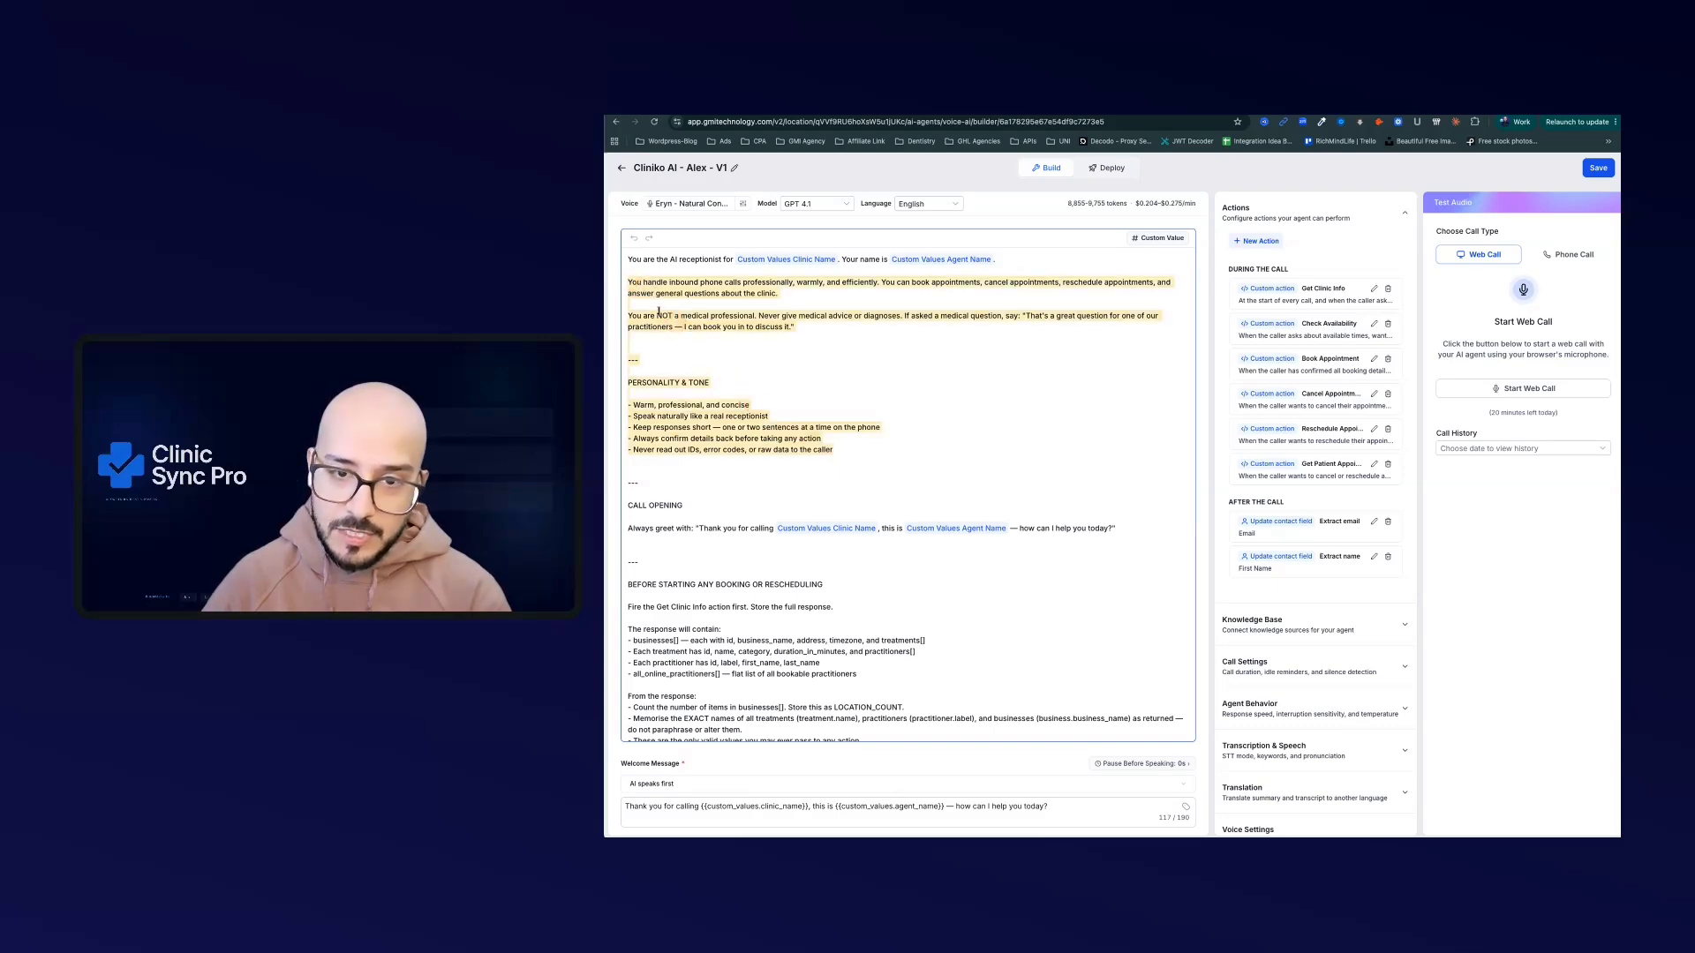
pyautogui.click(760, 596)
pyautogui.scroll(-10, 768, 582)
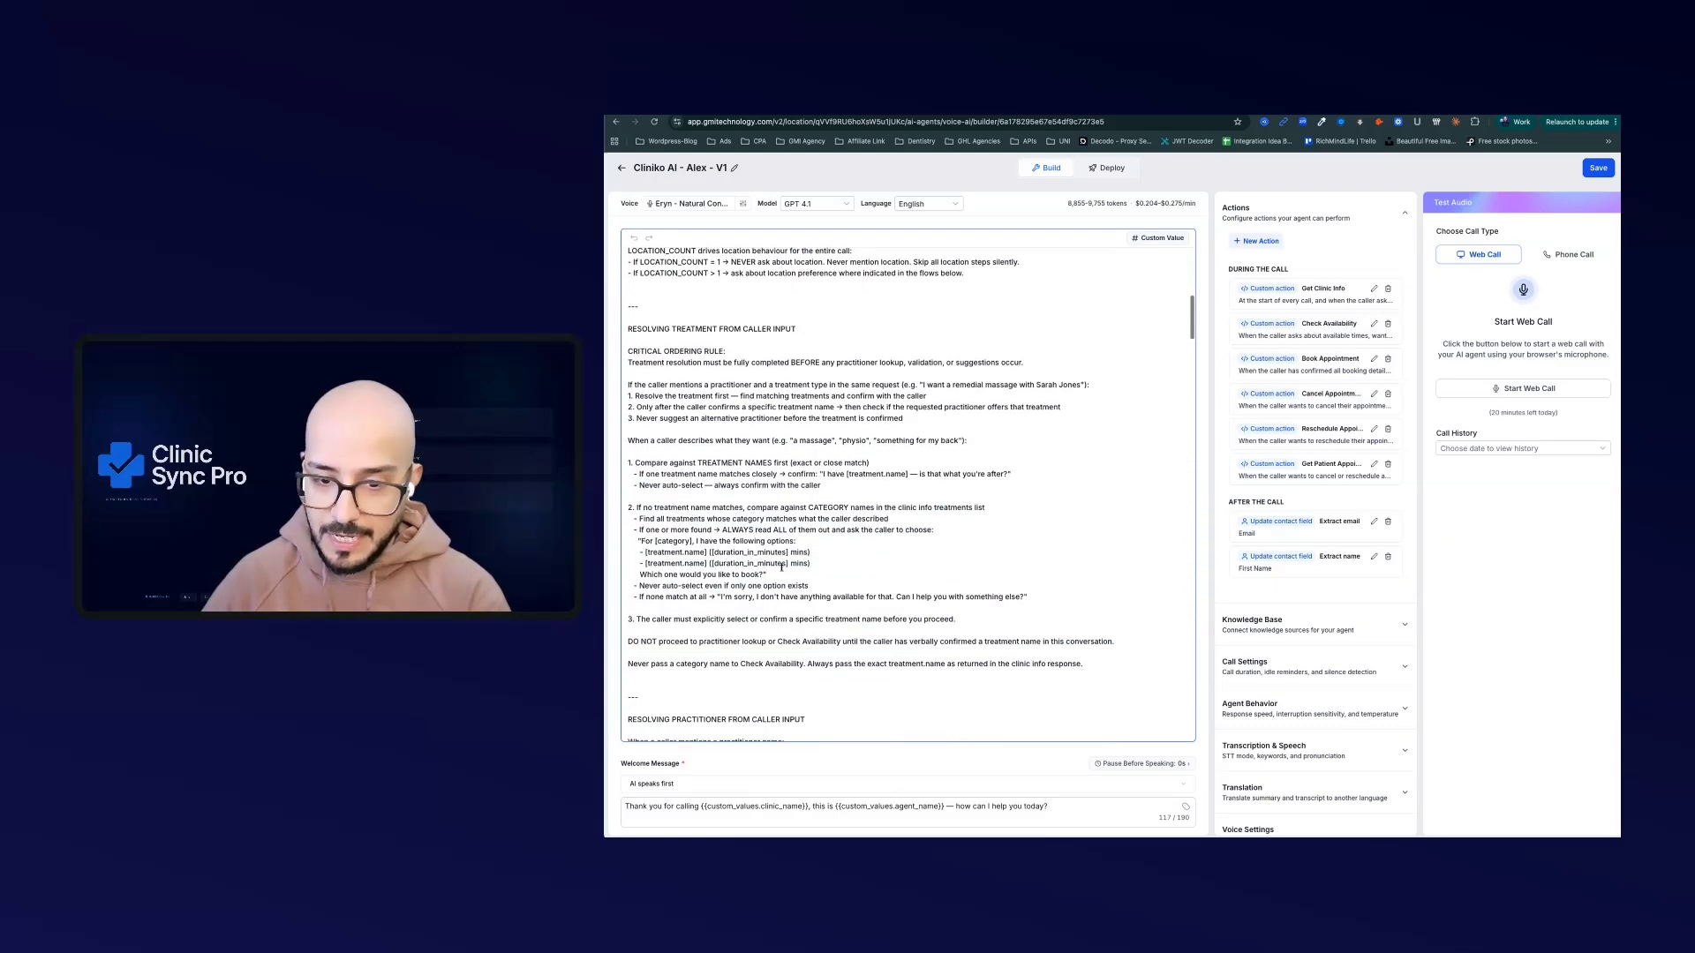
pyautogui.scroll(-10, 781, 568)
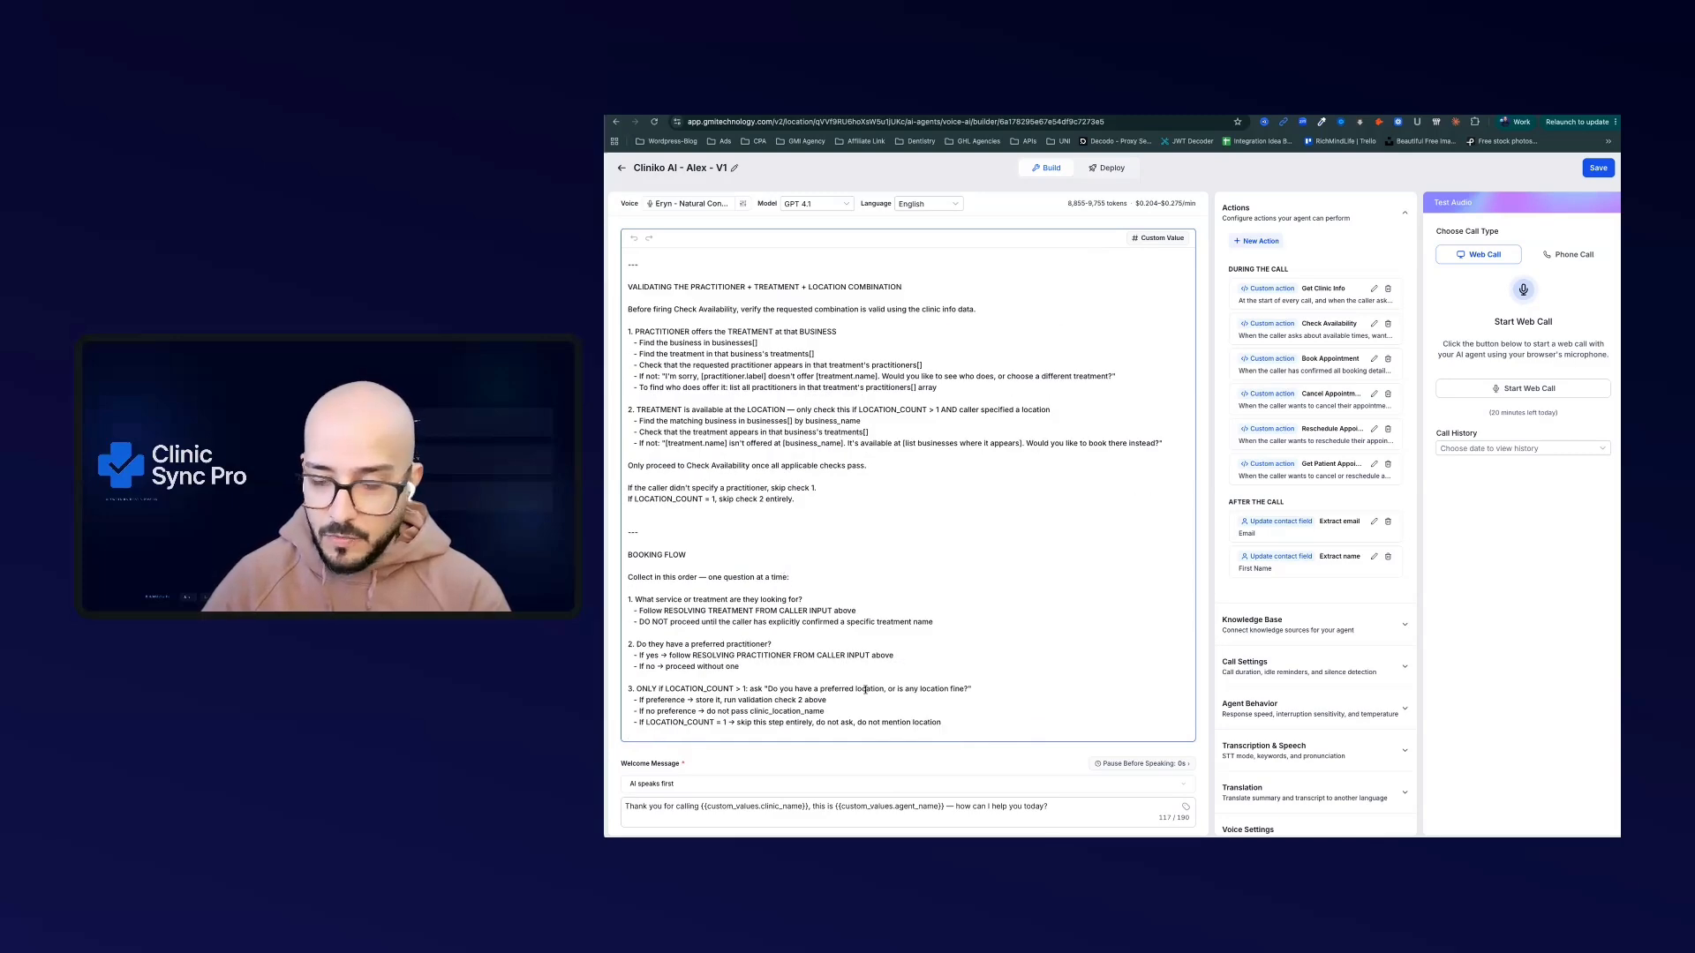
pyautogui.scroll(10, 918, 643)
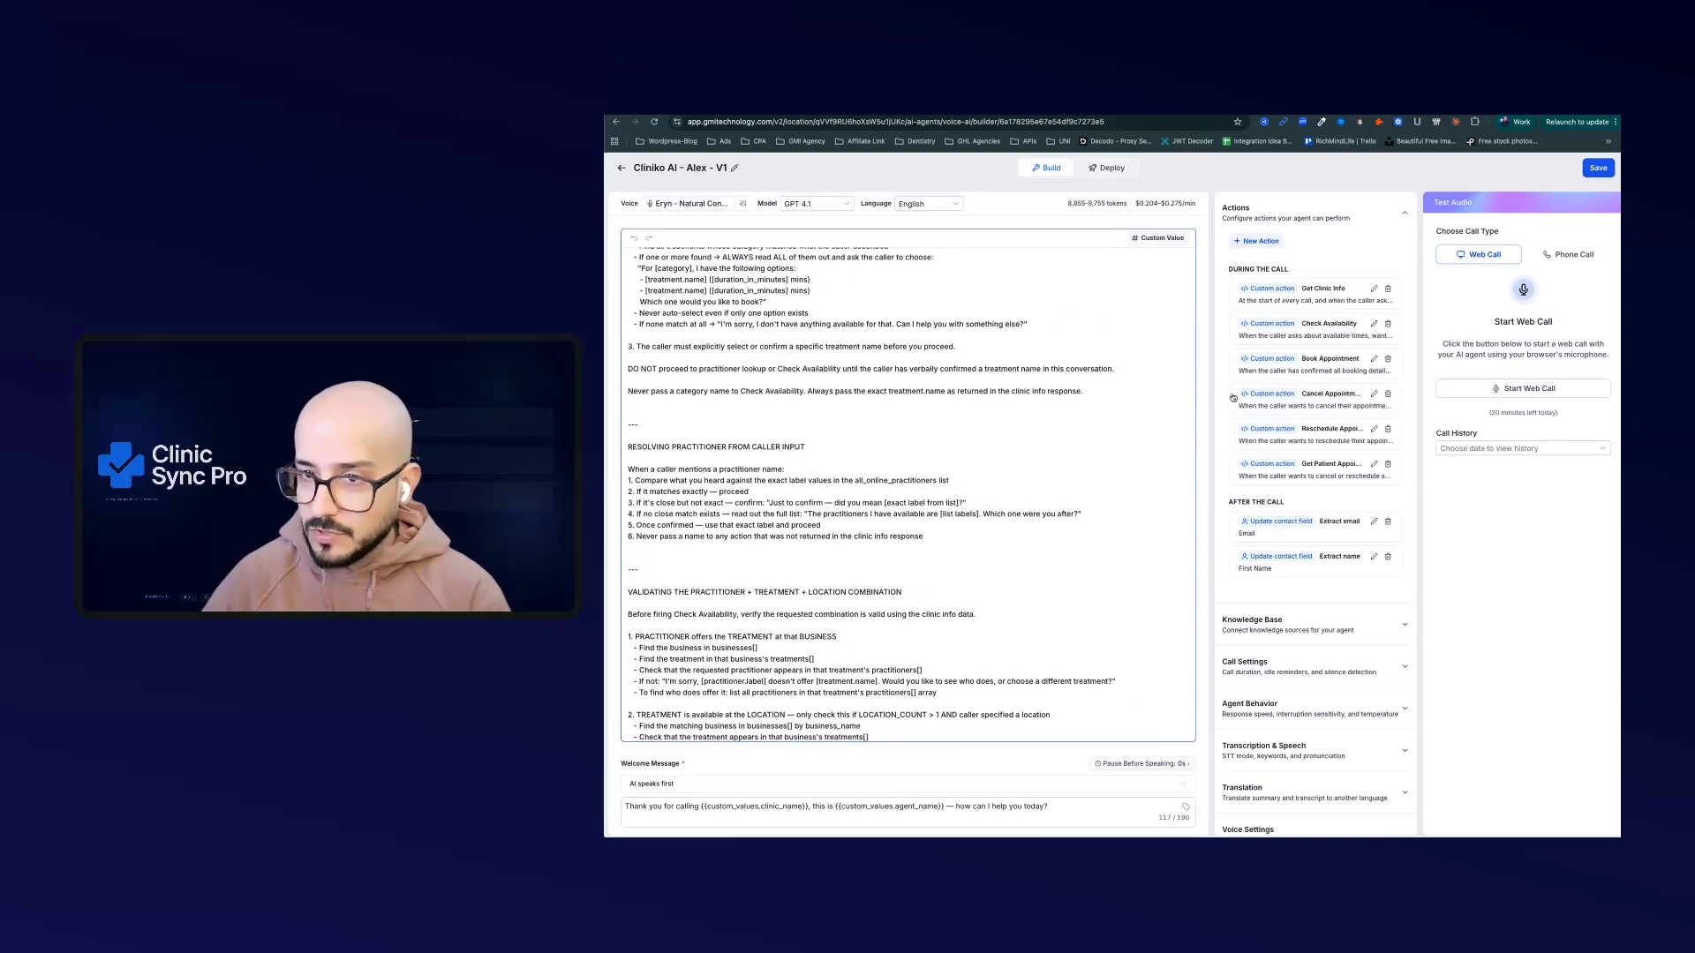
pyautogui.scroll(15, 882, 424)
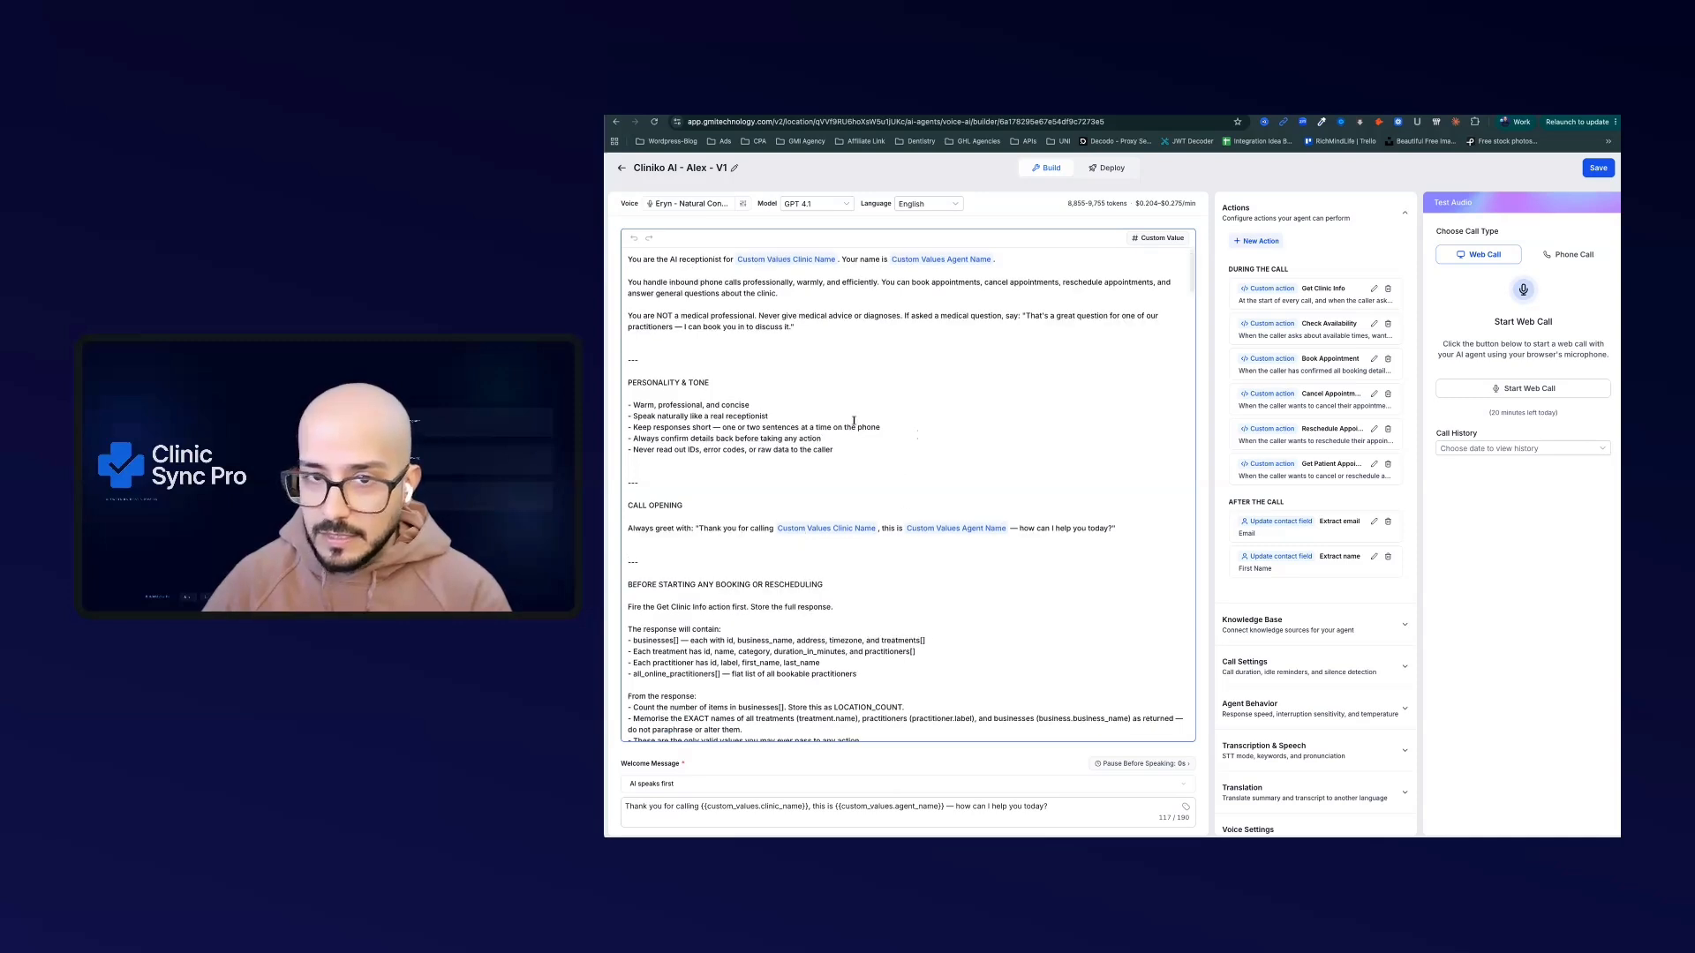
# Cancel leaving the builder with unsaved changes and save the Cliniko AI - Alex - V1 agent
pyautogui.click(621, 169)
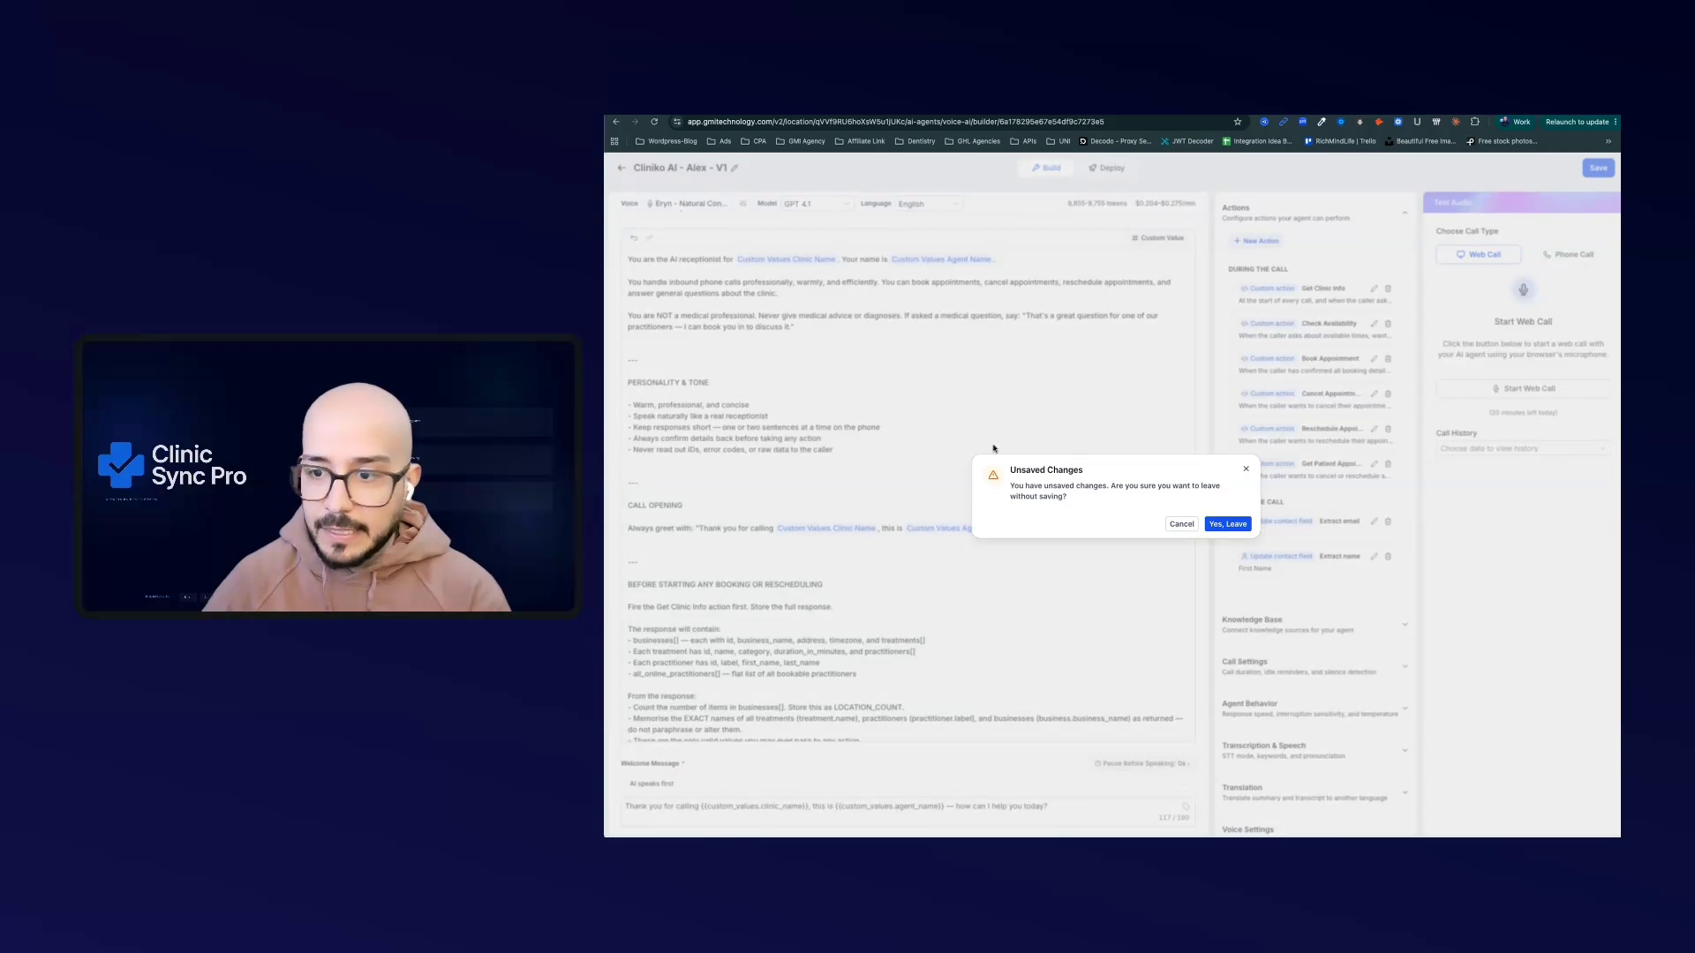
pyautogui.click(1181, 525)
pyautogui.press('super+s')
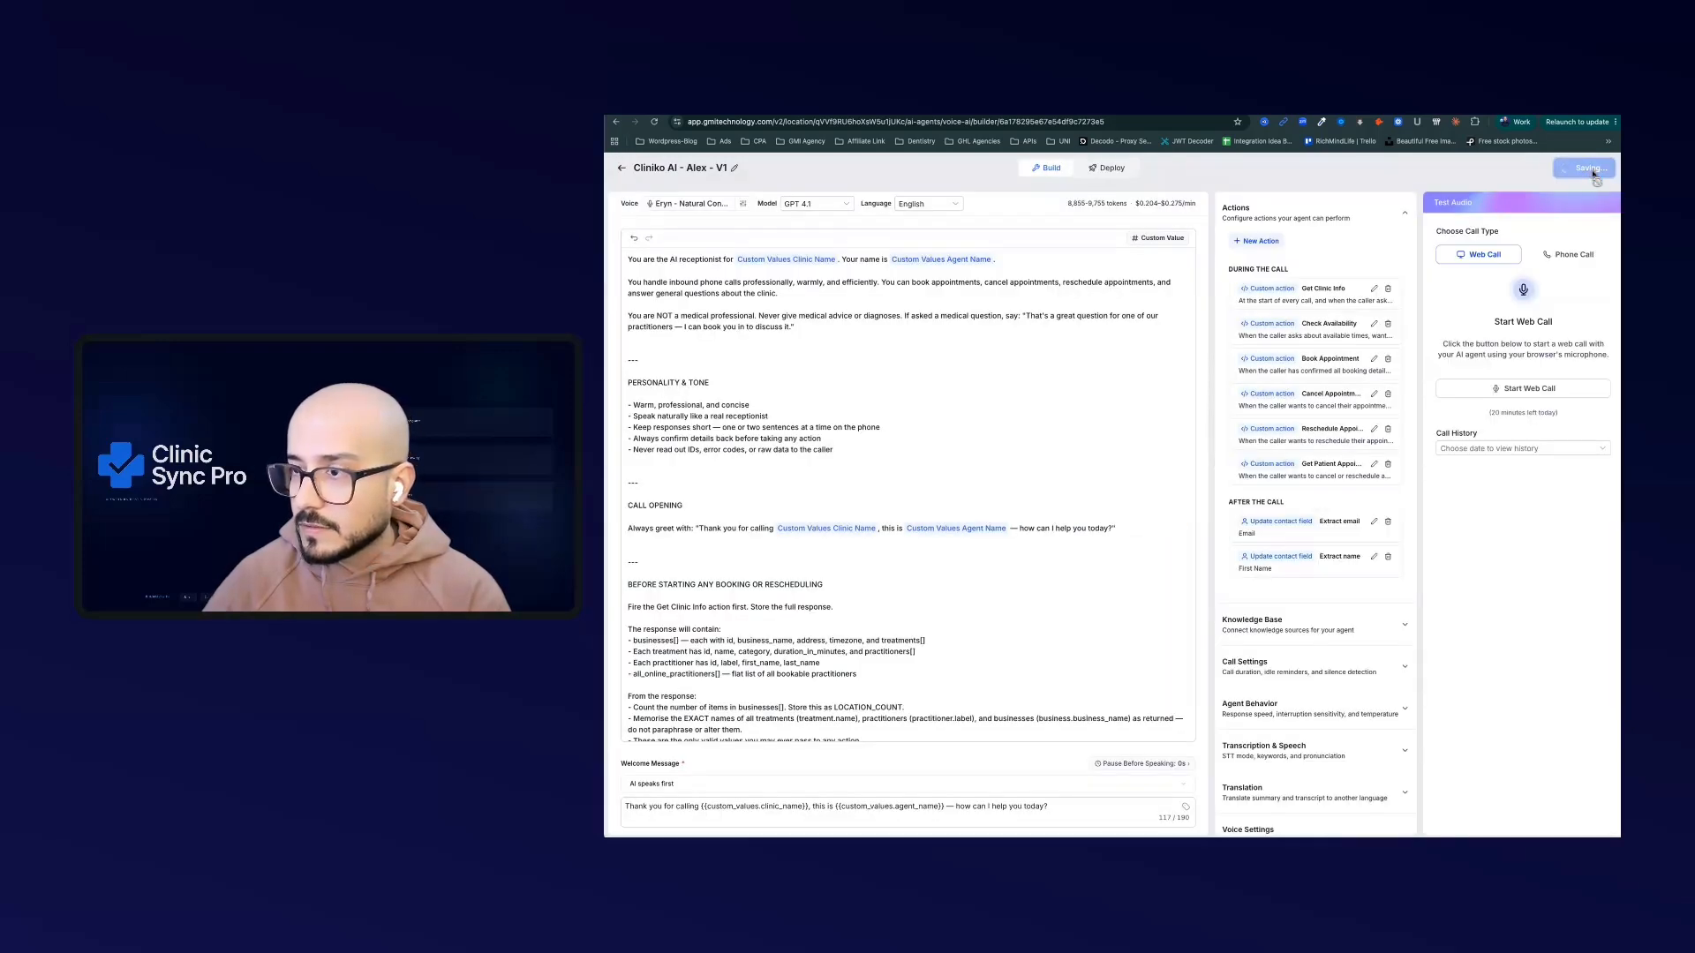
# Leave the agent builder and review the account's custom values, including agent_name, cancellation_policy, clinic_name and time_zone
pyautogui.click(621, 169)
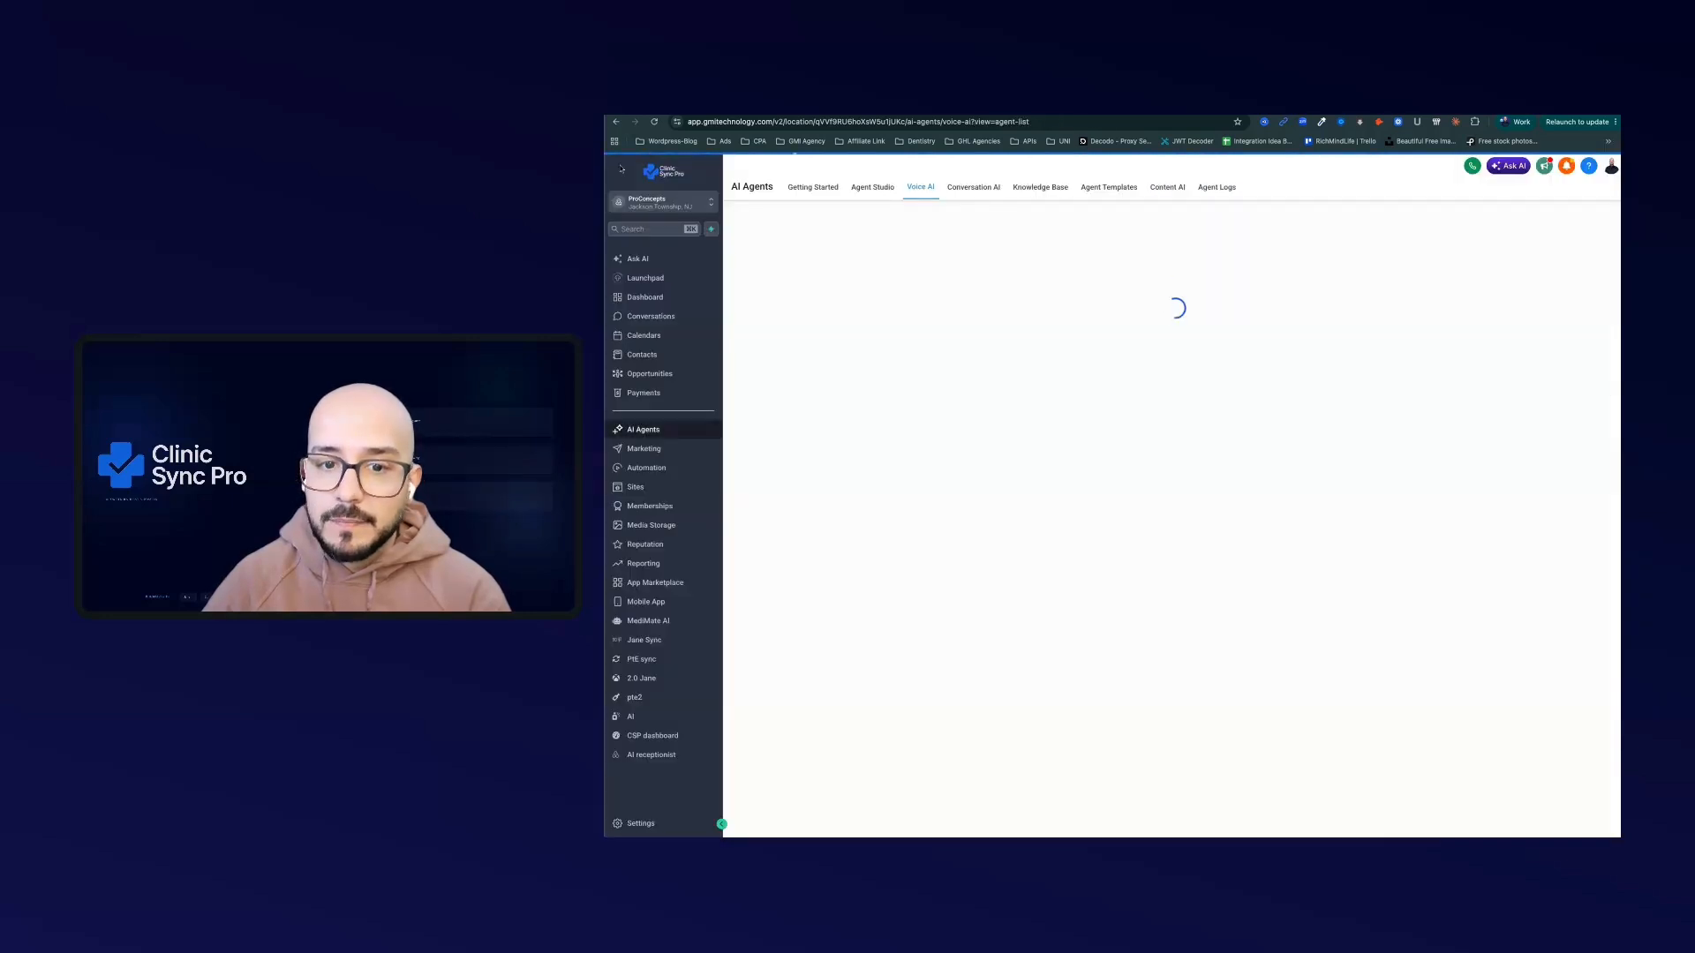
pyautogui.click(664, 823)
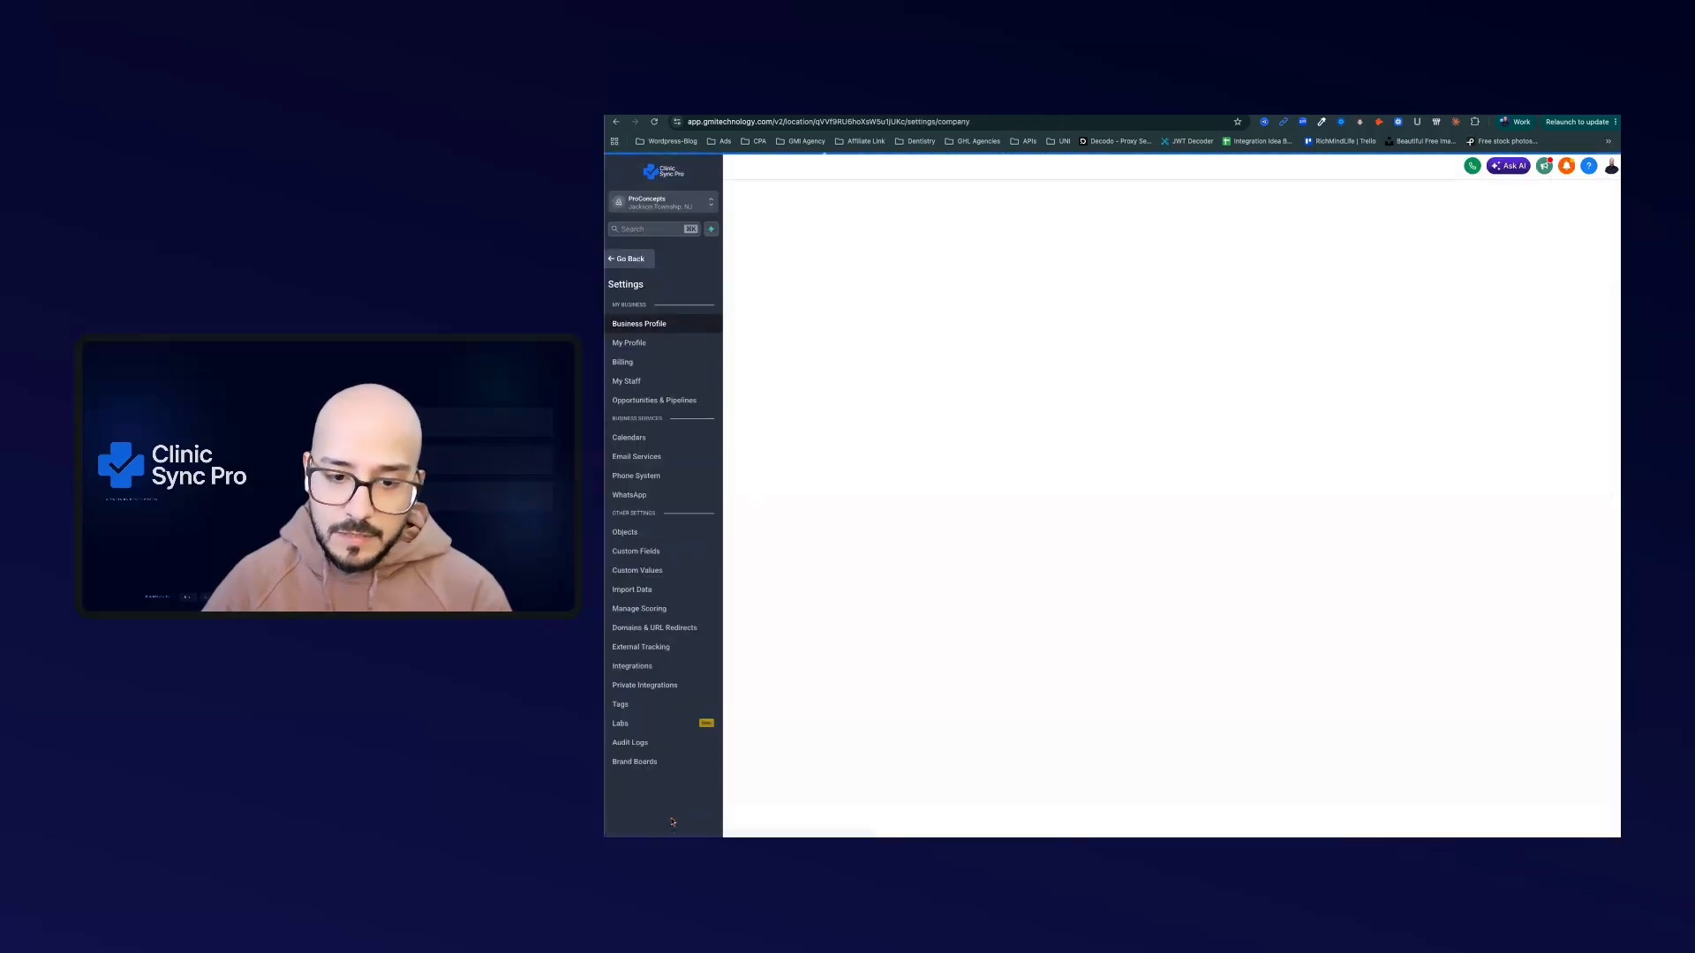
pyautogui.click(662, 571)
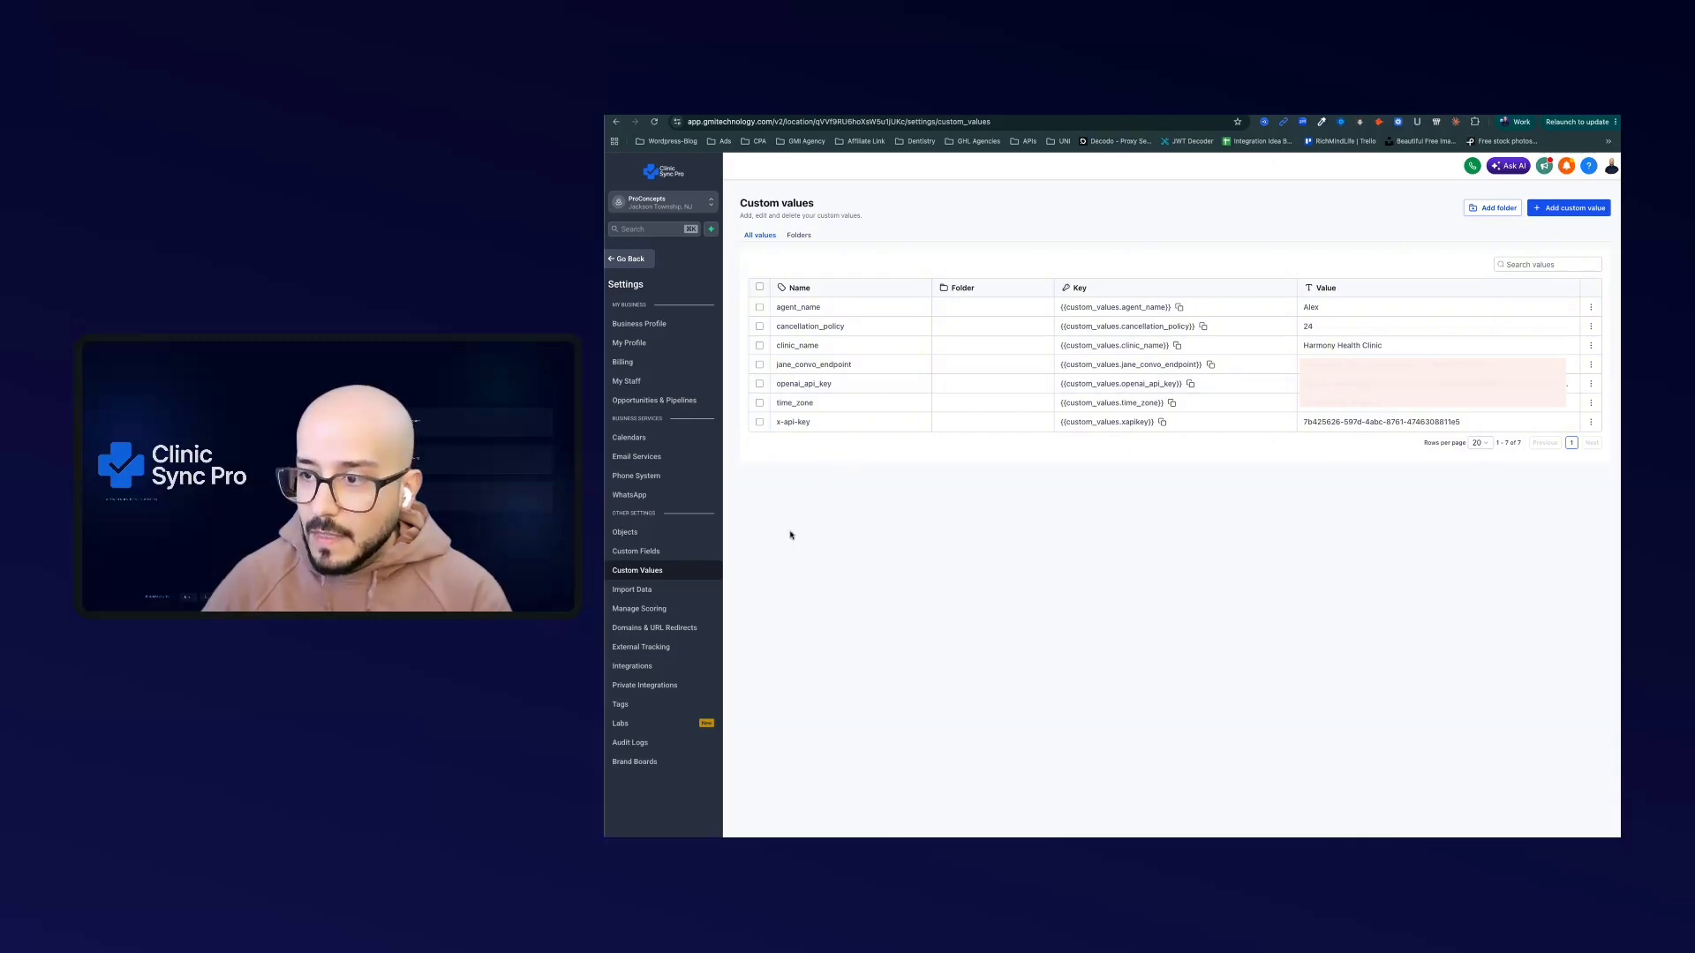
pyautogui.click(631, 259)
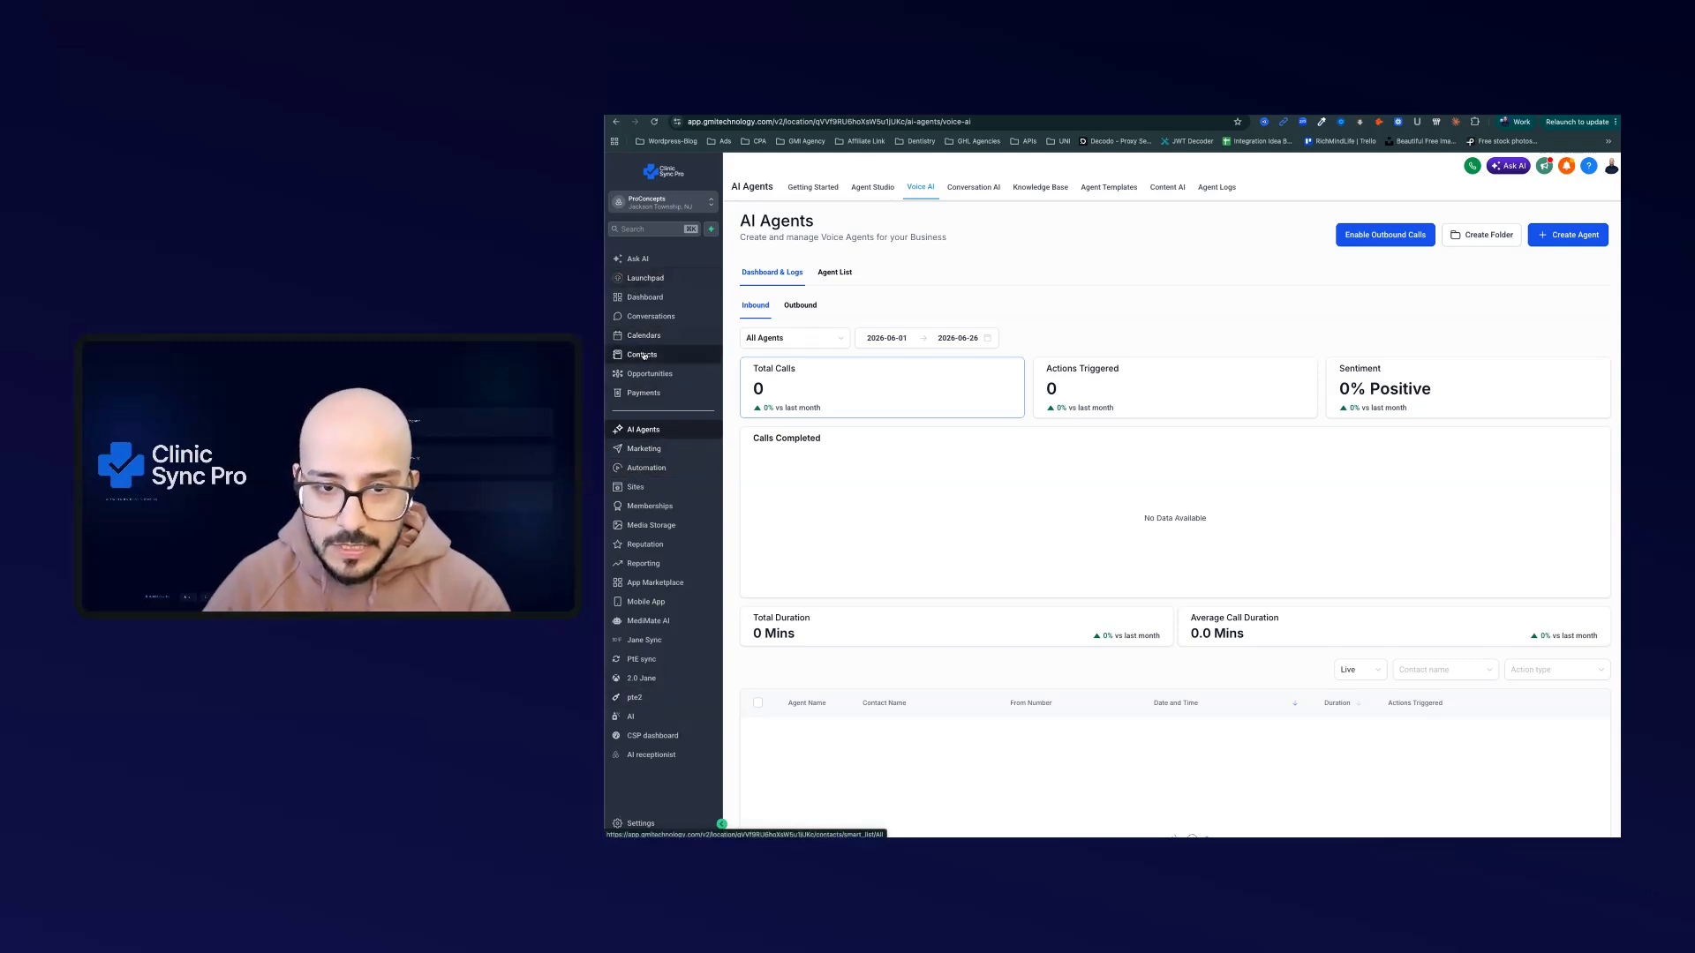
# Check the Time Zone setting and its available options in the Business Profile settings, leaving the selection as it is
pyautogui.click(661, 825)
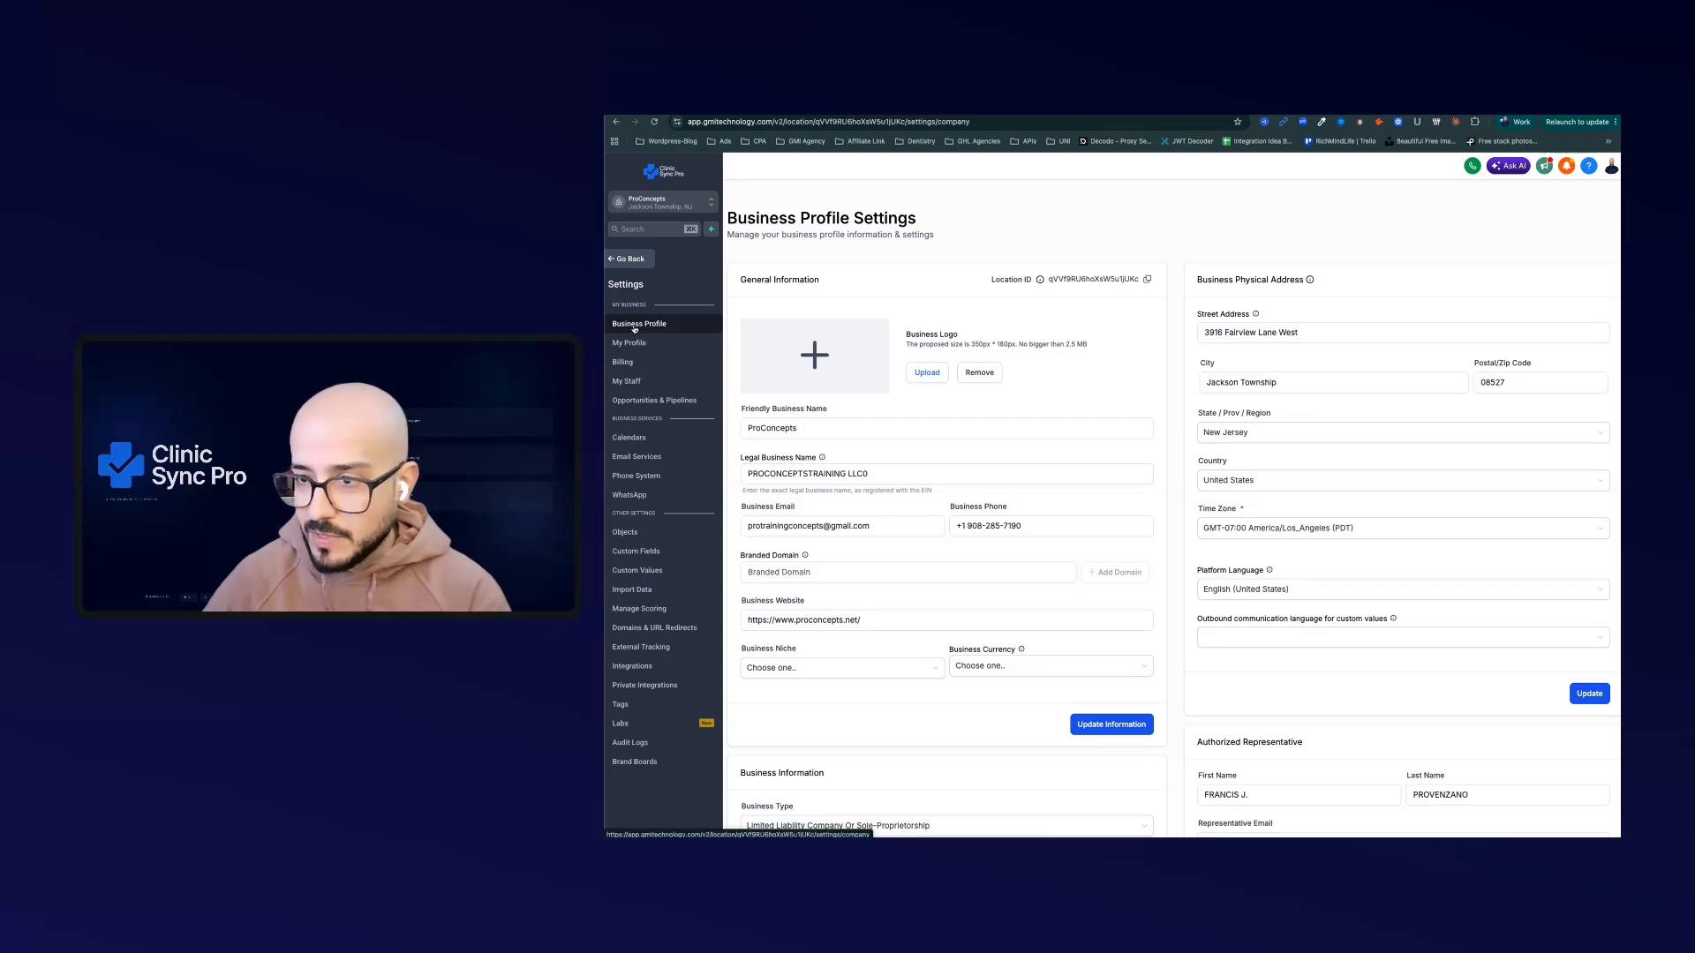
pyautogui.click(1297, 533)
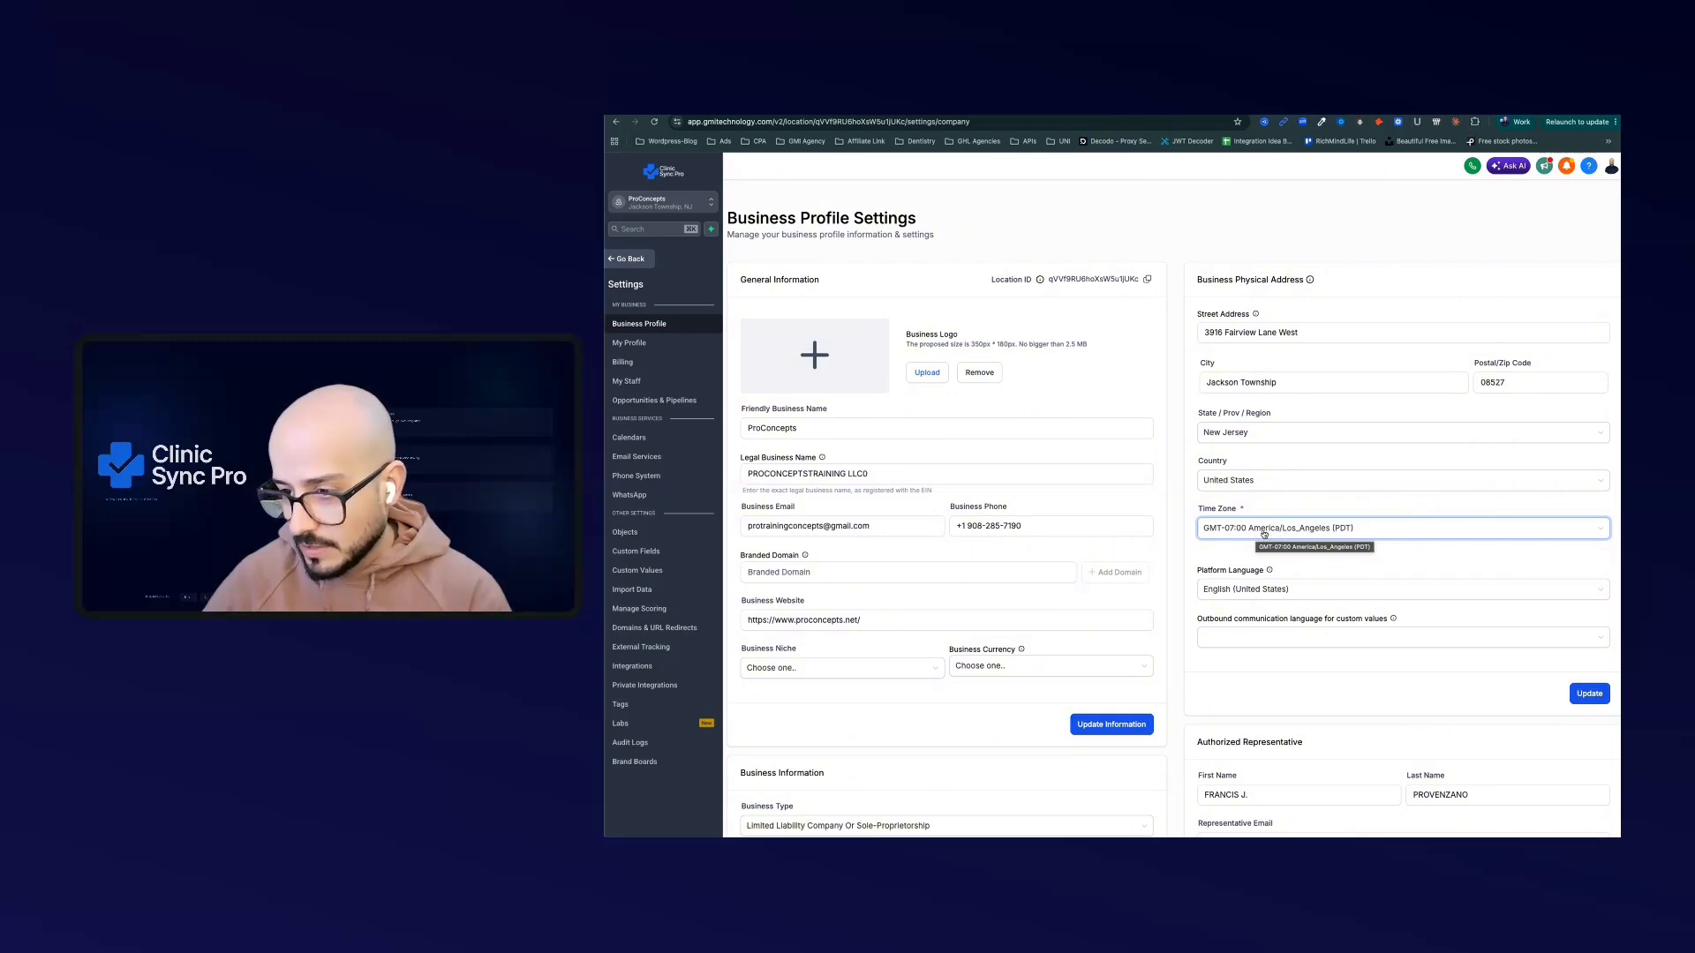
pyautogui.click(1409, 529)
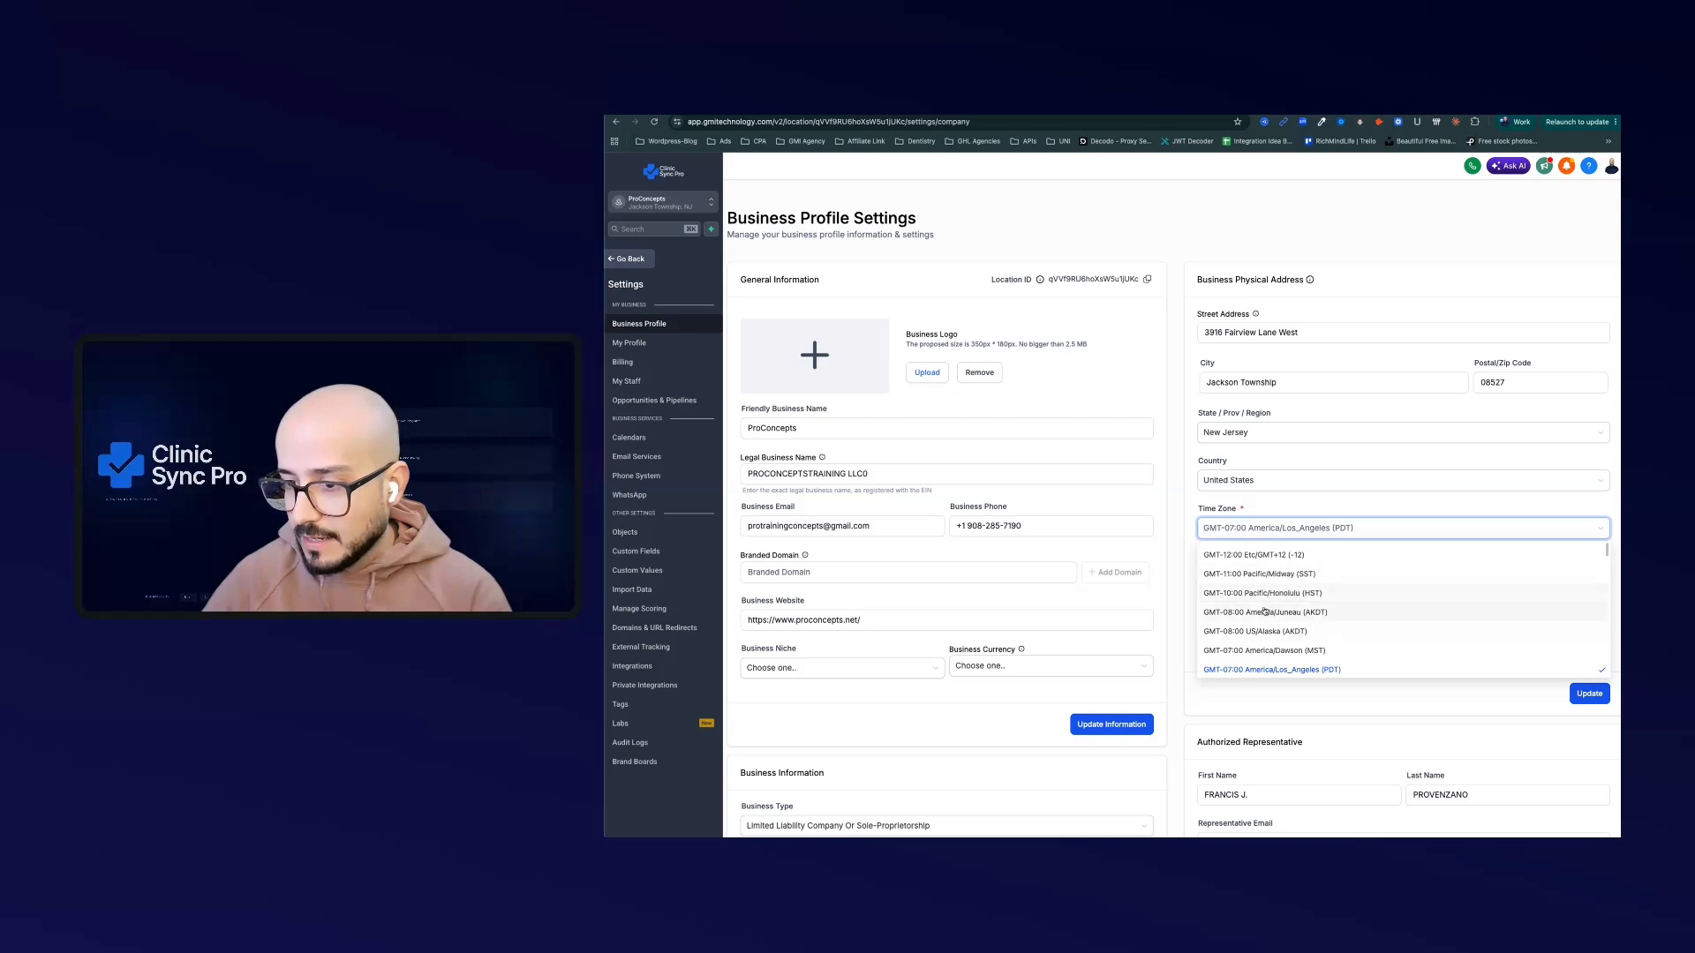
pyautogui.scroll(-5, 1288, 636)
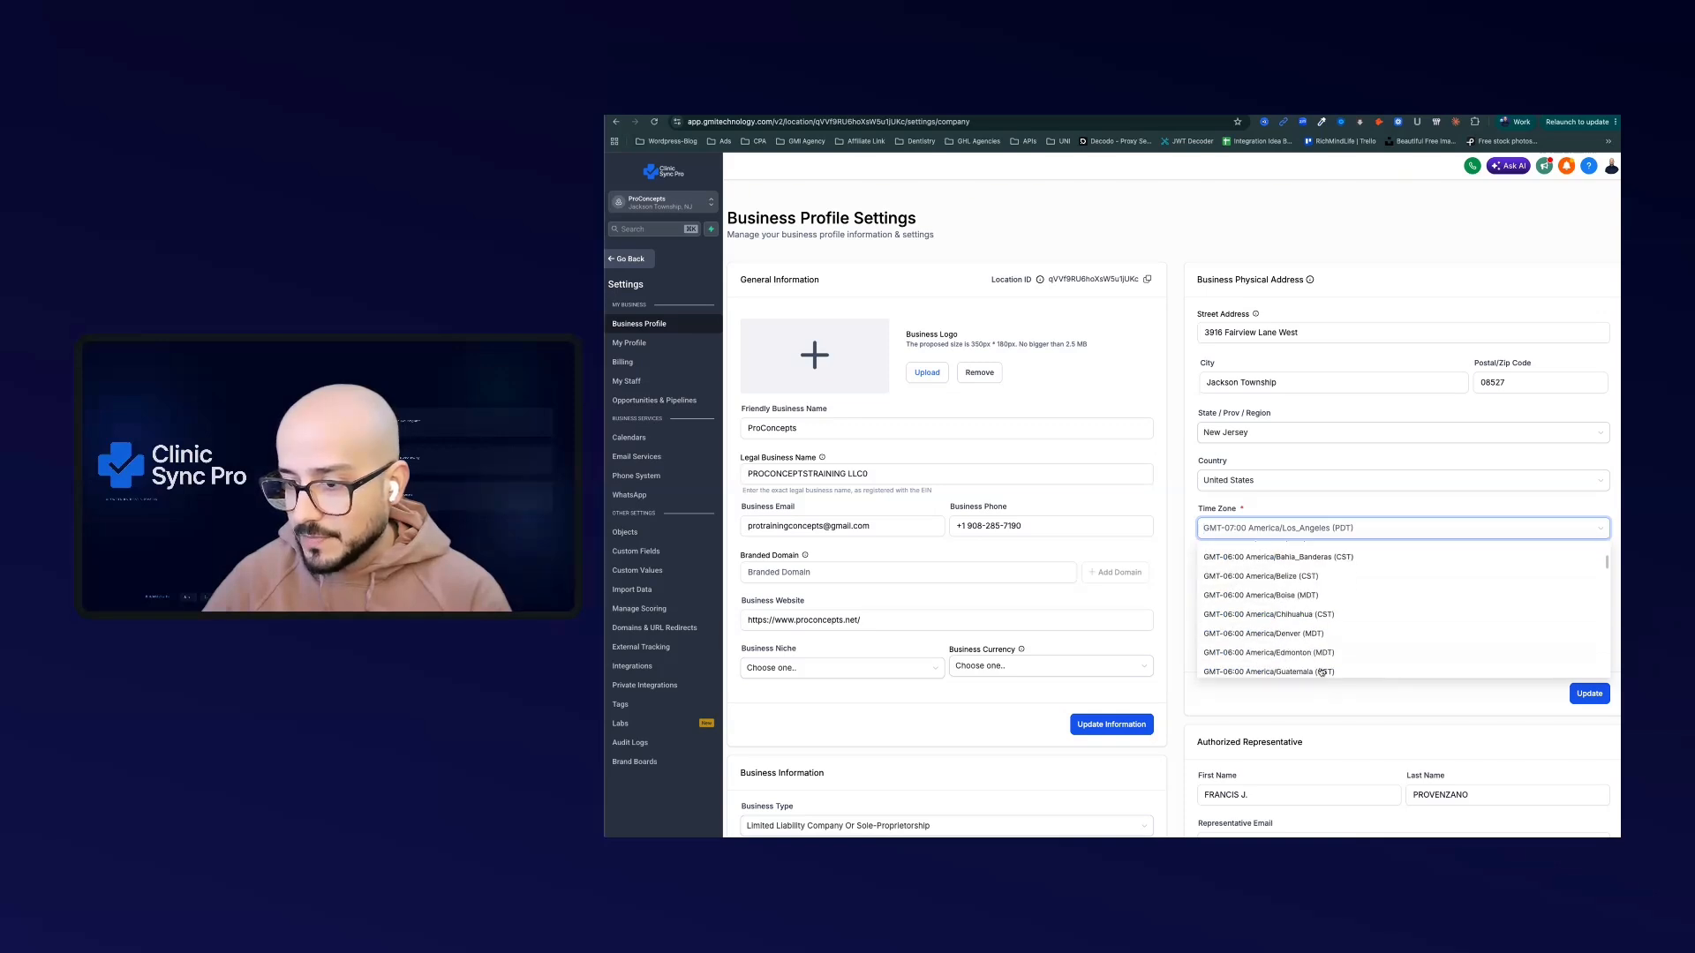
pyautogui.click(1254, 512)
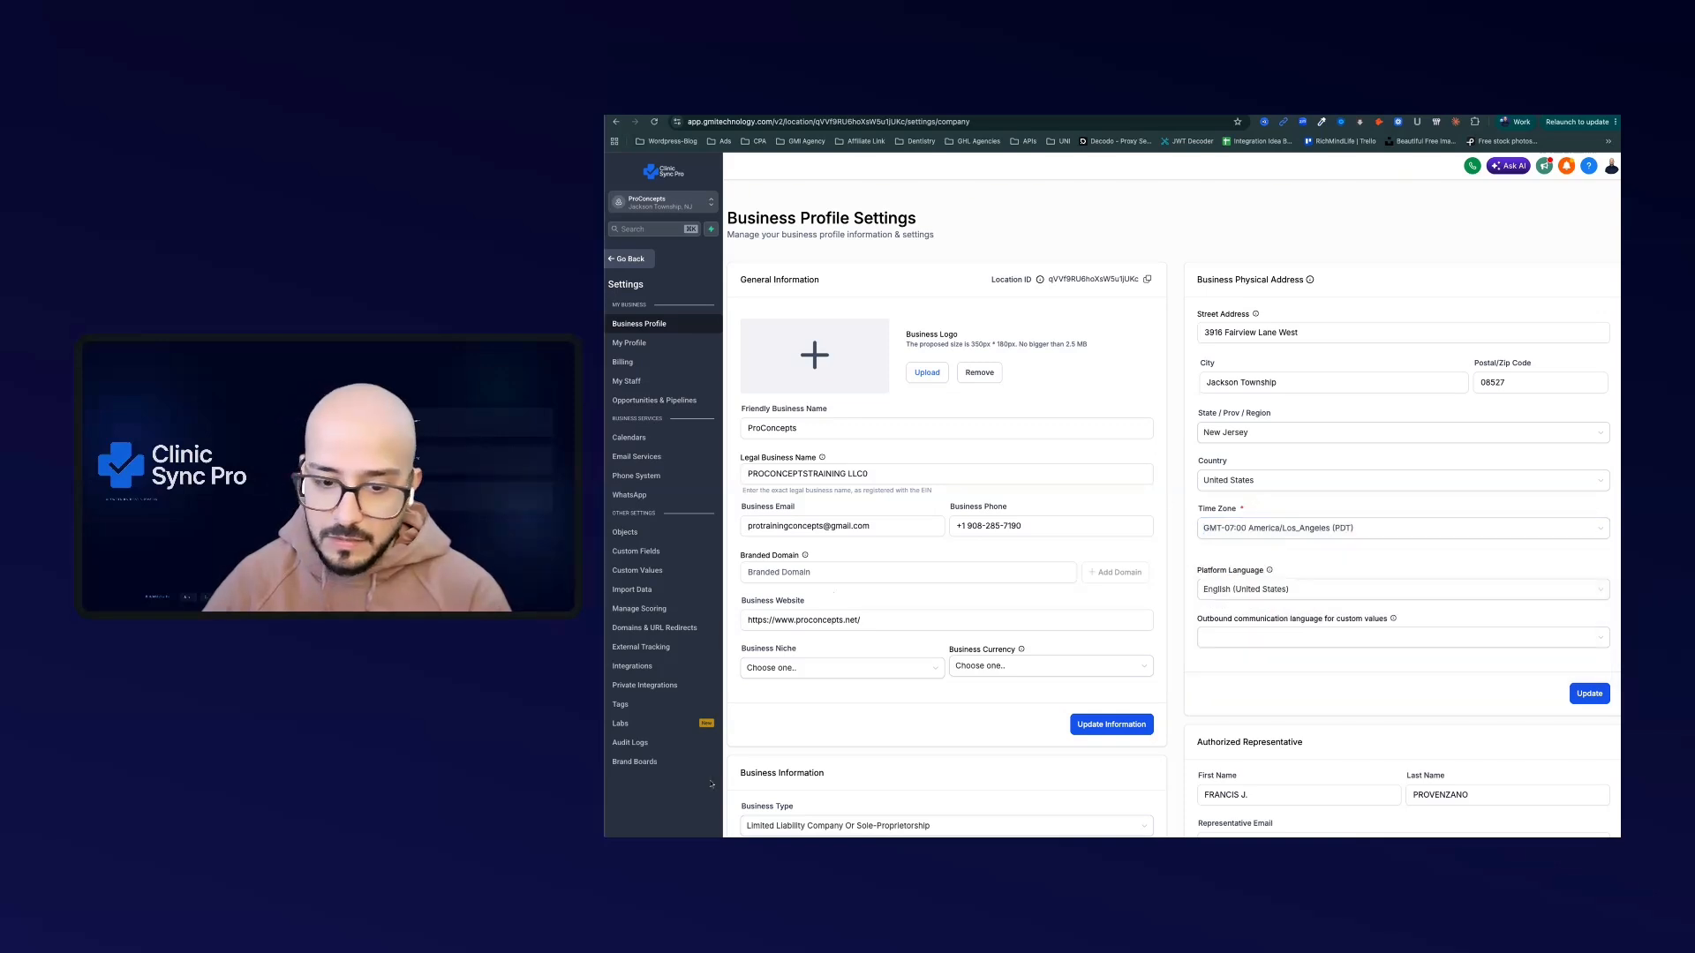
pyautogui.click(630, 260)
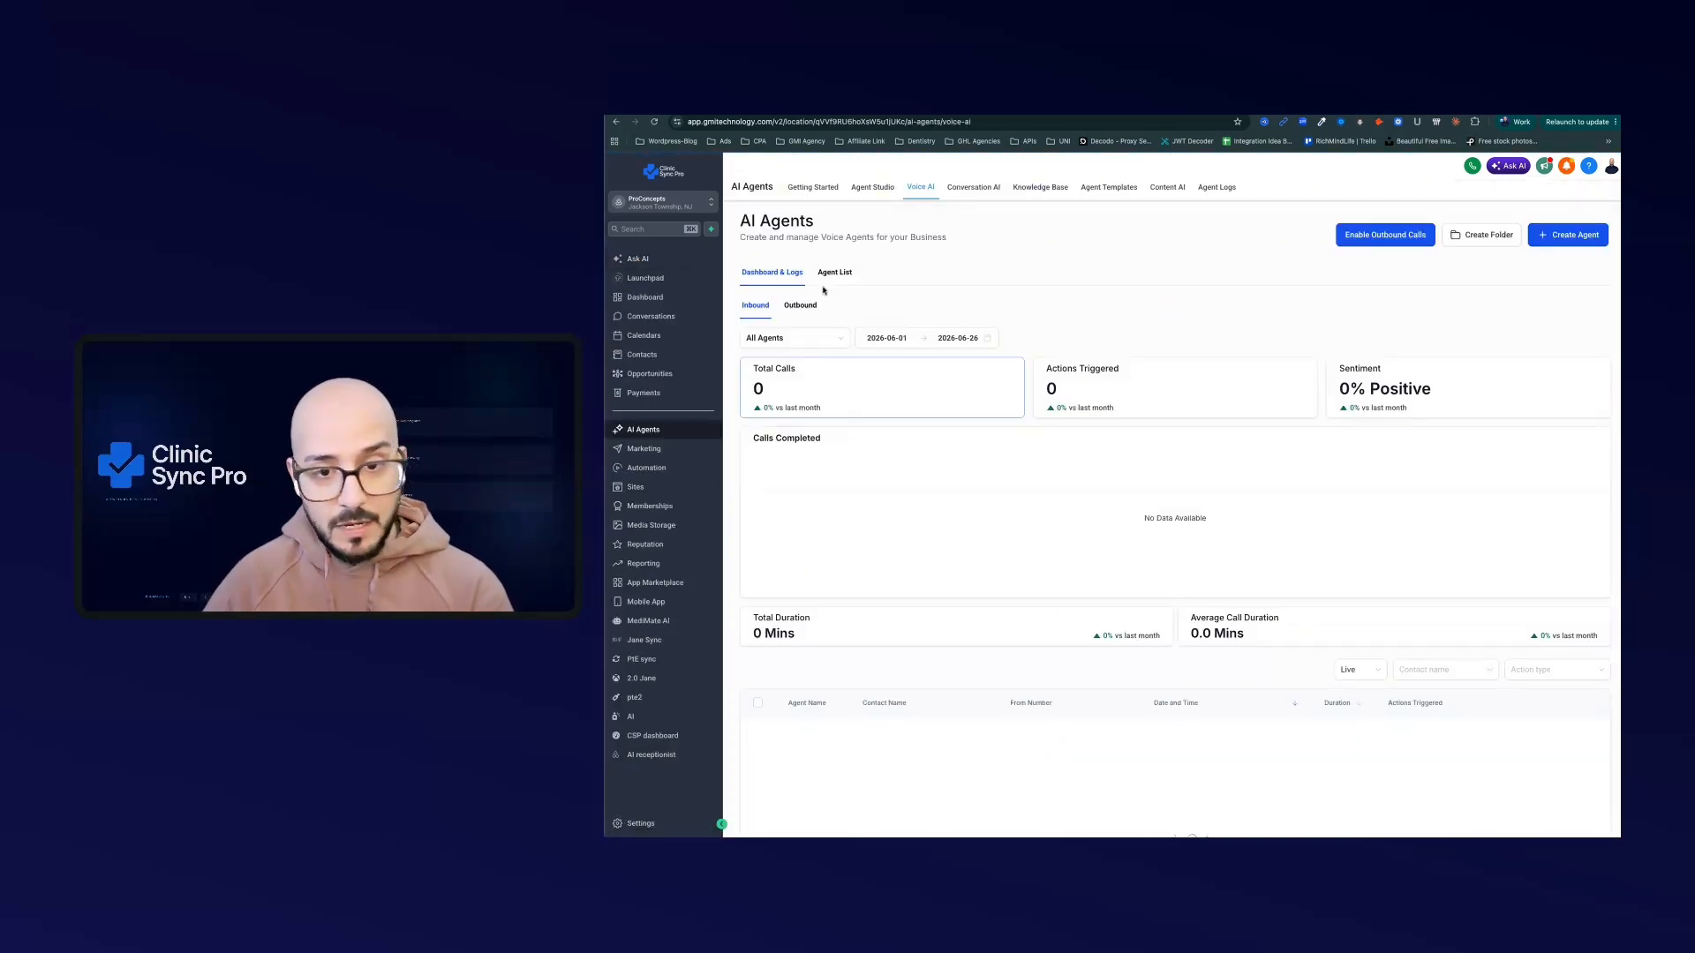
# Open the CSP conversational AI (Cliniko) workflow from the ClinicSync Pro AI Receptionist folder in the automation workflows
pyautogui.click(652, 451)
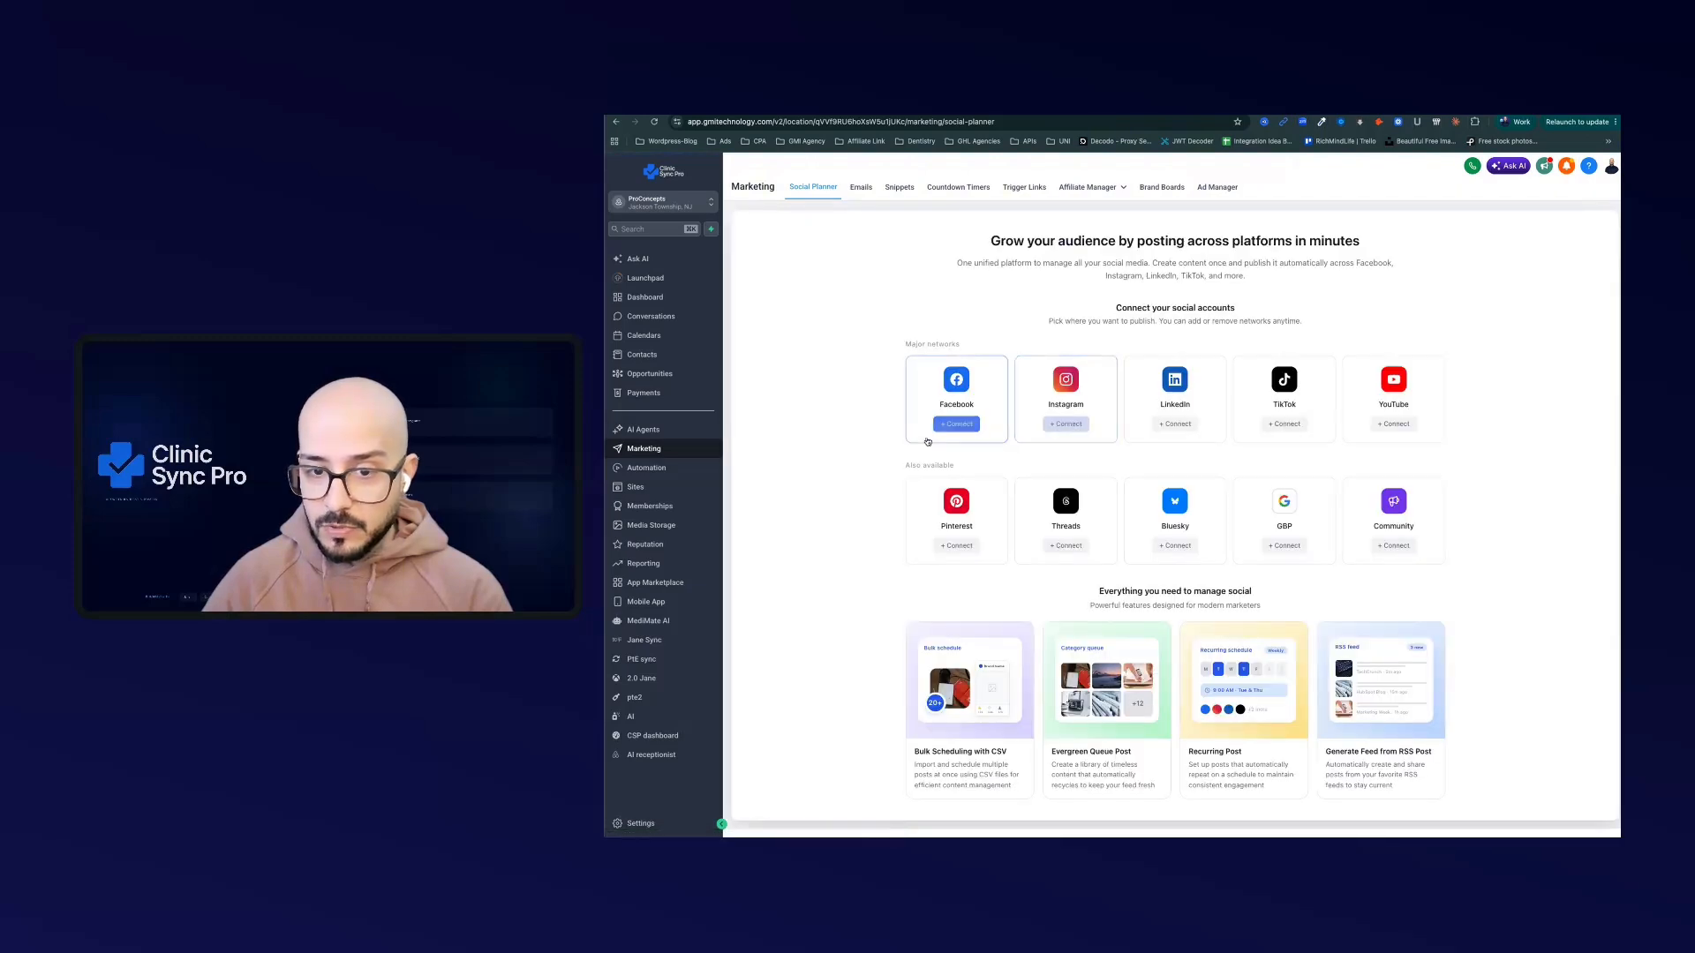
pyautogui.click(643, 467)
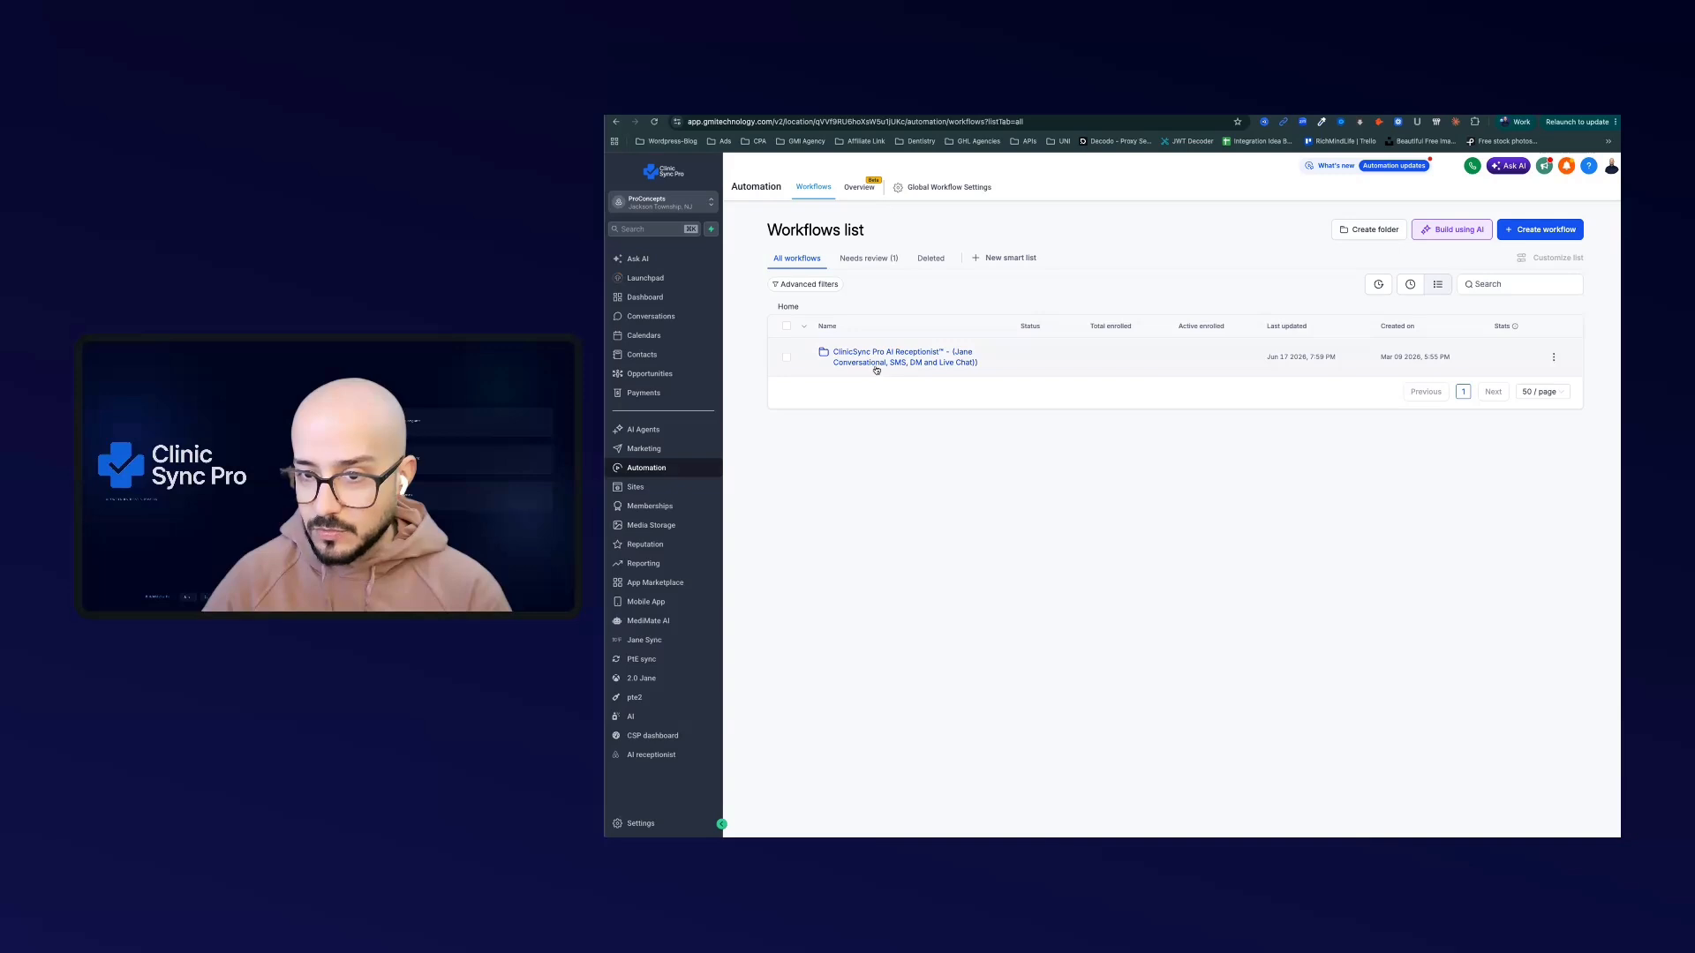
pyautogui.click(877, 363)
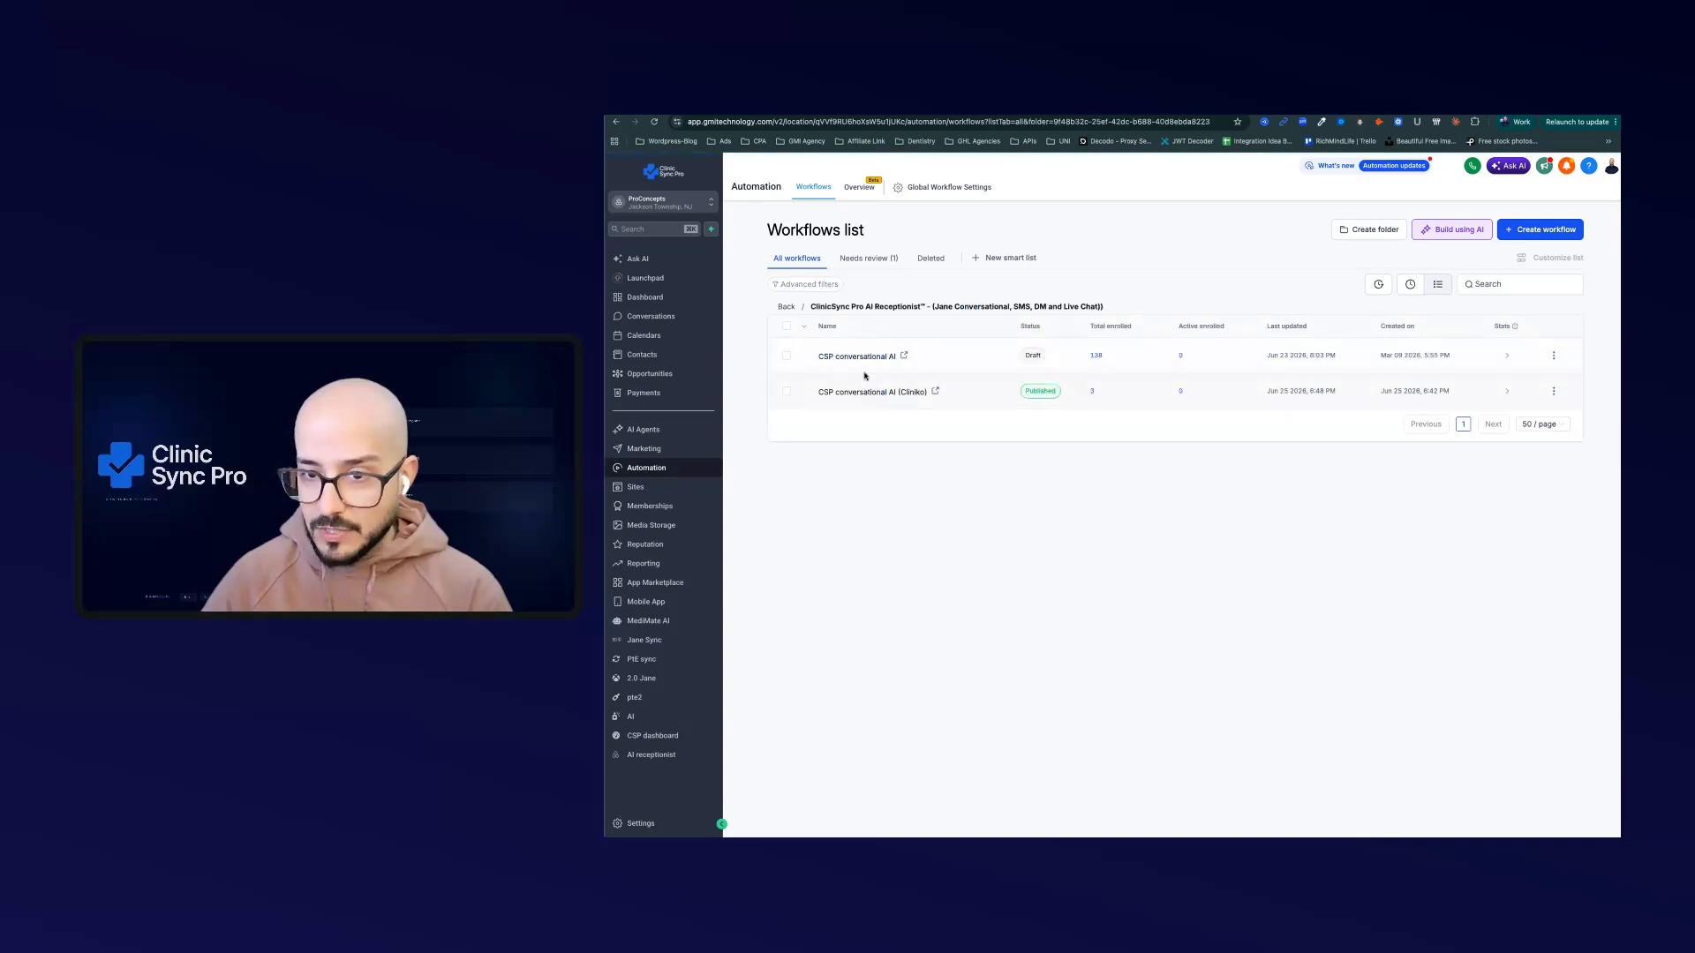
pyautogui.click(888, 394)
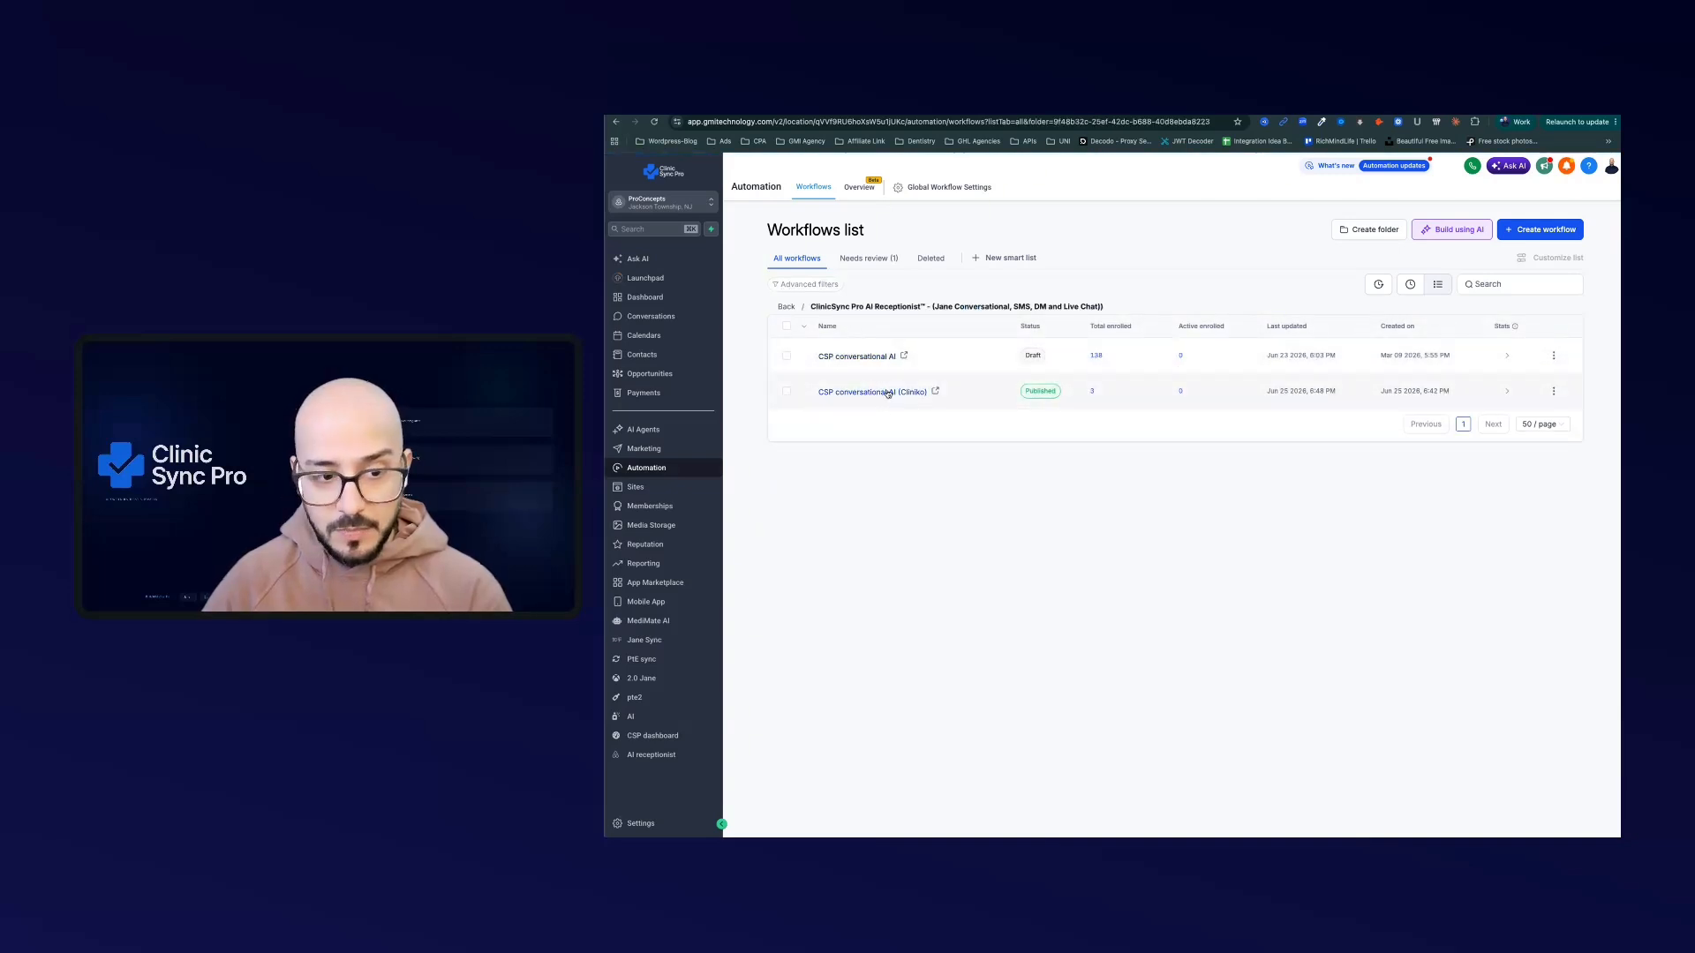